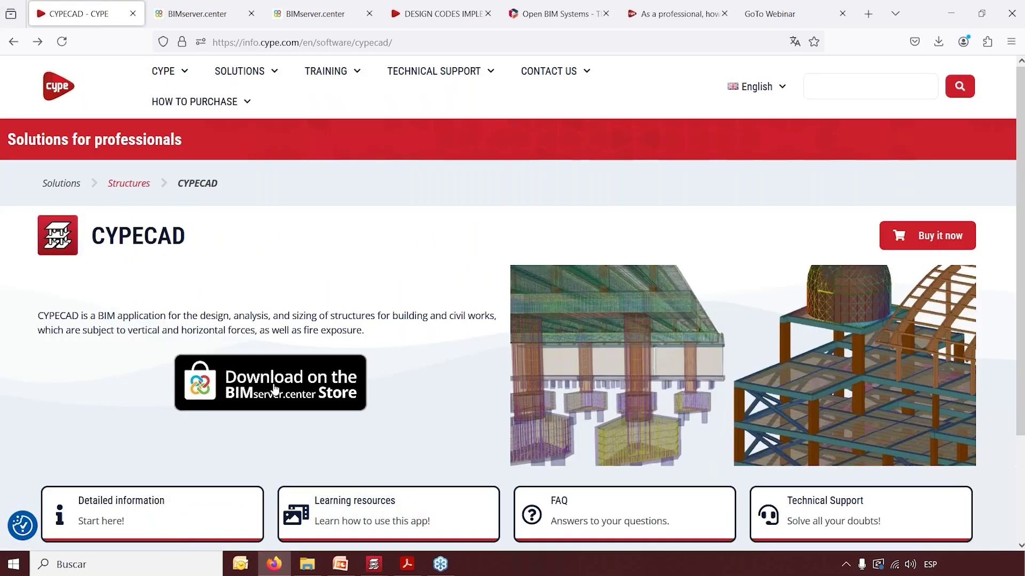
Open the CYPECAD page in the BIMserver.center Store and browse the structure models in its contribution gallery
{"action": "left_click", "coordinate": [46, 45]}
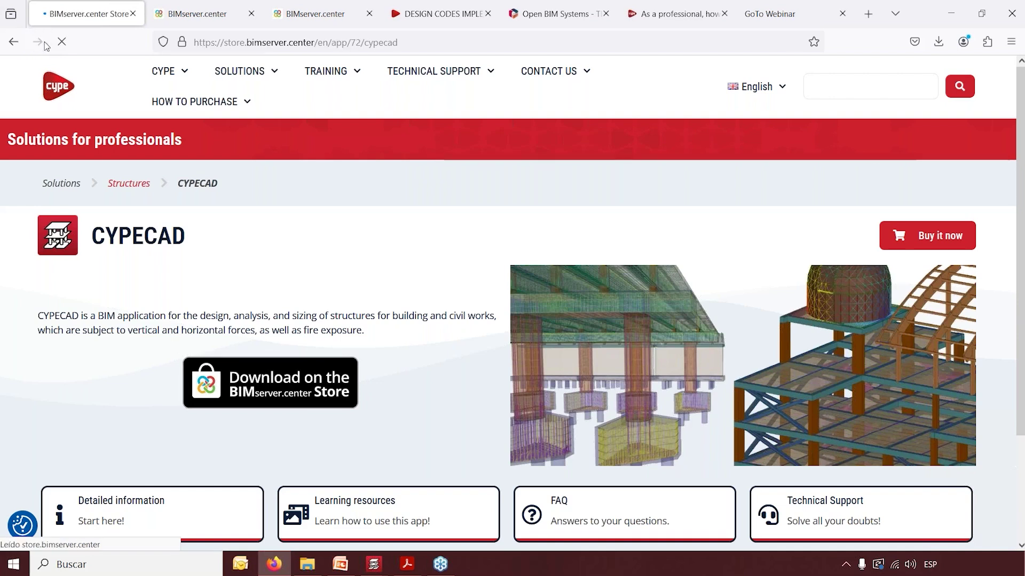
{"action": "scroll", "coordinate": [464, 378], "scroll_direction": "up", "scroll_amount": 2}
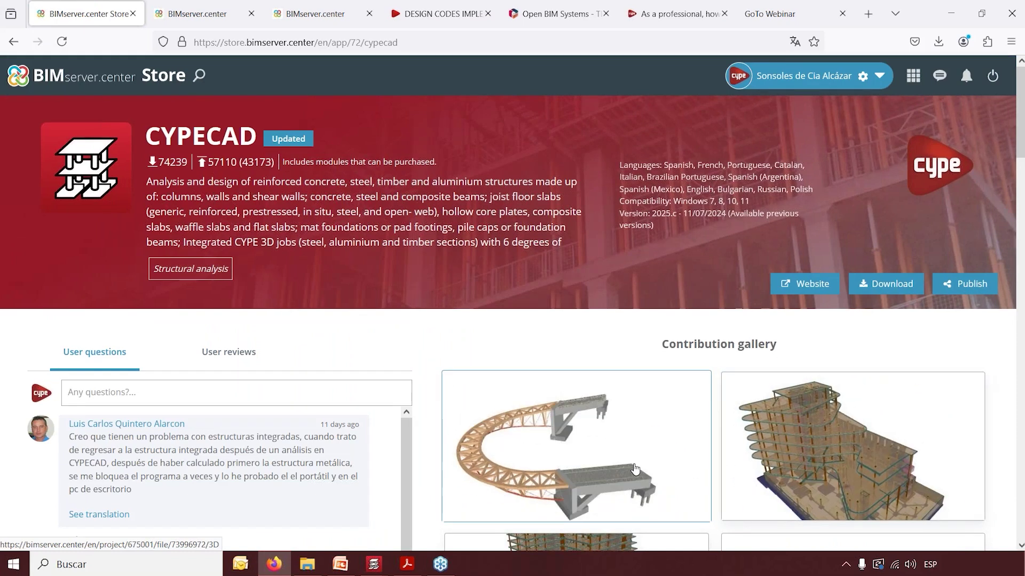
{"action": "scroll", "coordinate": [634, 468], "scroll_direction": "down", "scroll_amount": 3}
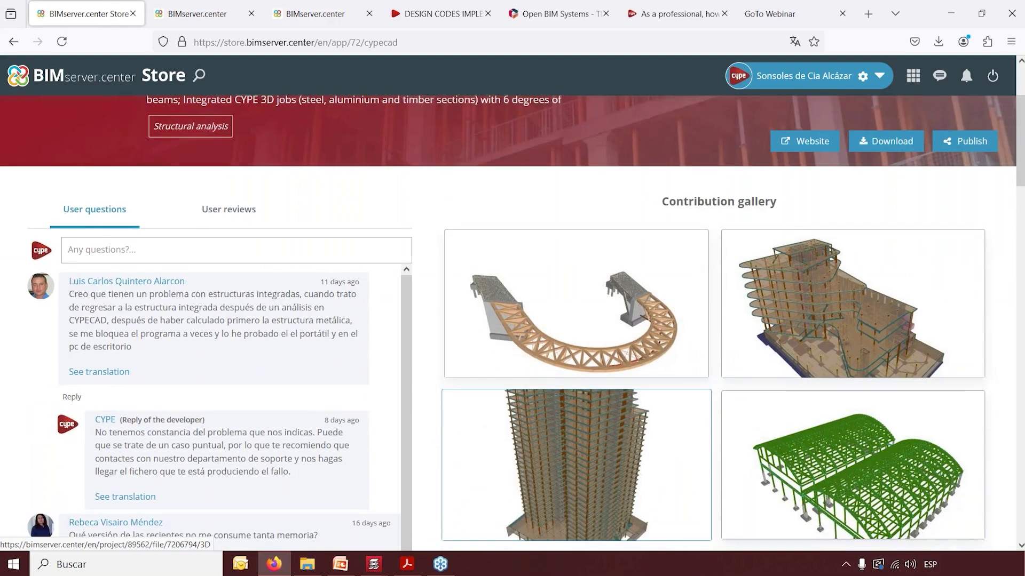
{"action": "scroll", "coordinate": [634, 469], "scroll_direction": "down", "scroll_amount": 1}
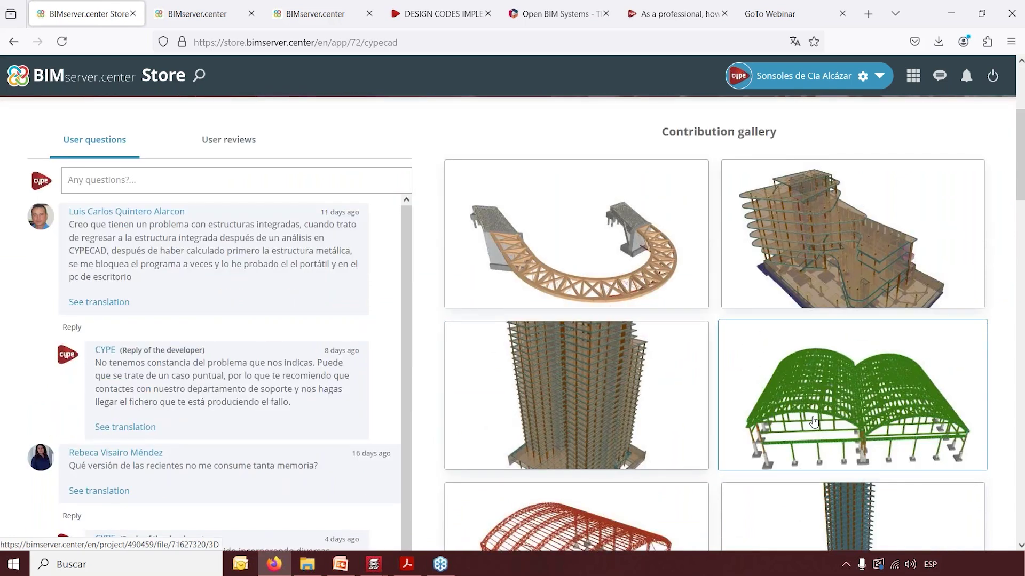
{"action": "scroll", "coordinate": [747, 448], "scroll_direction": "down", "scroll_amount": 1}
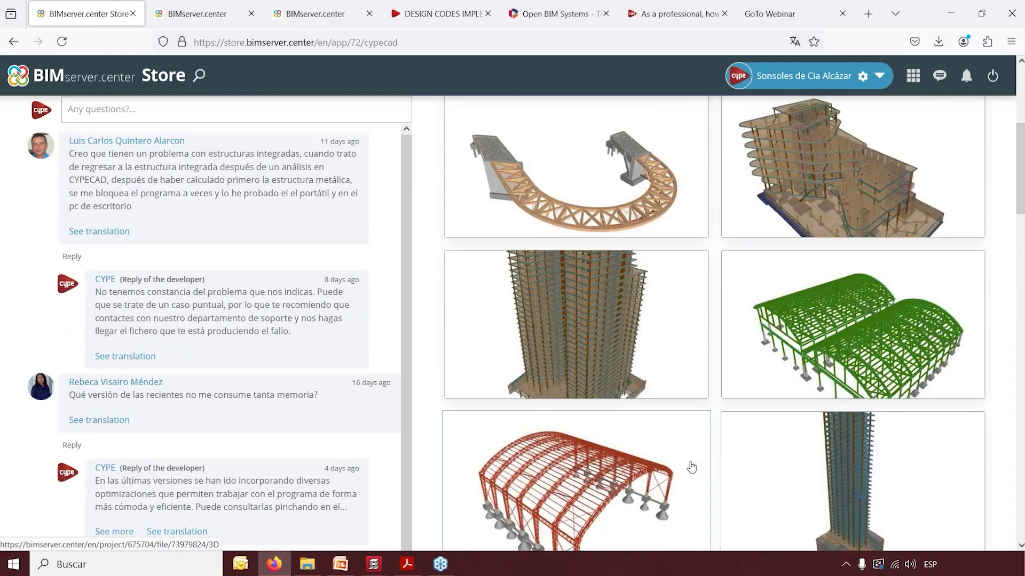
{"action": "scroll", "coordinate": [667, 472], "scroll_direction": "down", "scroll_amount": 3}
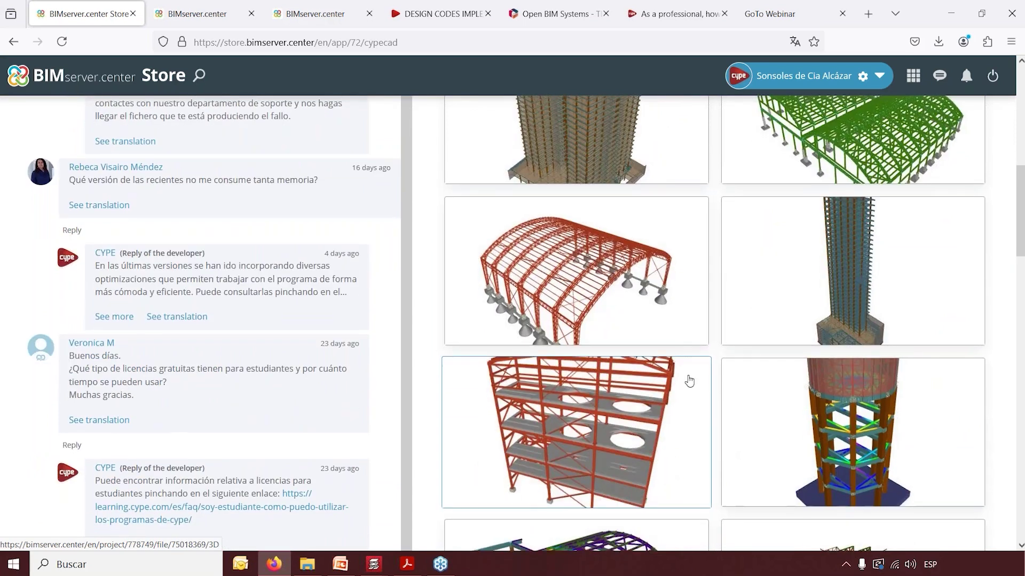
{"action": "scroll", "coordinate": [689, 381], "scroll_direction": "down", "scroll_amount": 1}
Switch to the 3D design of the "slab types in CYPECAD" project and hide the end beam in front of the joist floor slab
{"action": "left_click", "coordinate": [331, 8]}
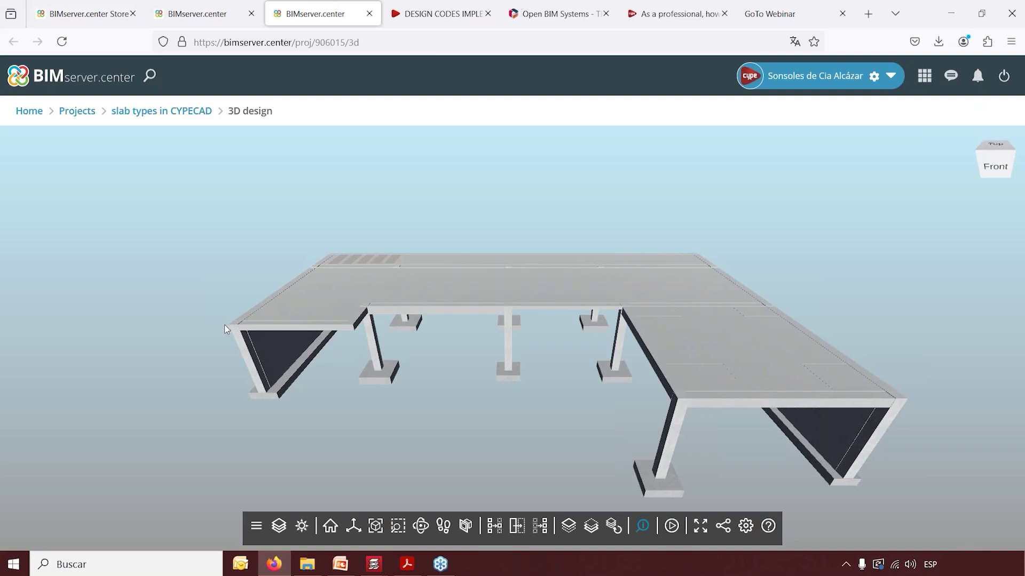
{"action": "scroll", "coordinate": [218, 326], "scroll_direction": "up", "scroll_amount": 5}
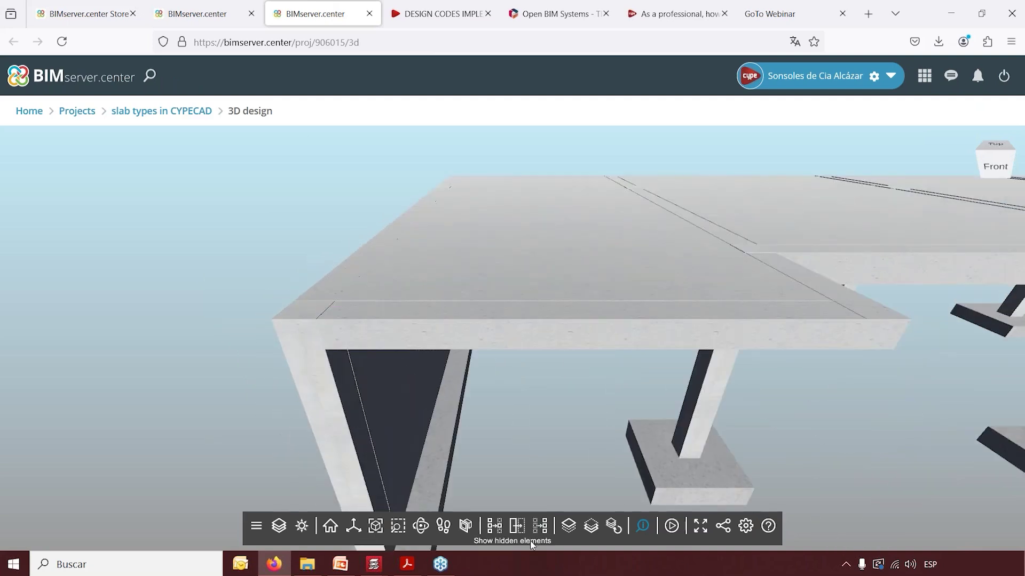
{"action": "left_click", "coordinate": [517, 524]}
{"action": "left_click", "coordinate": [588, 319]}
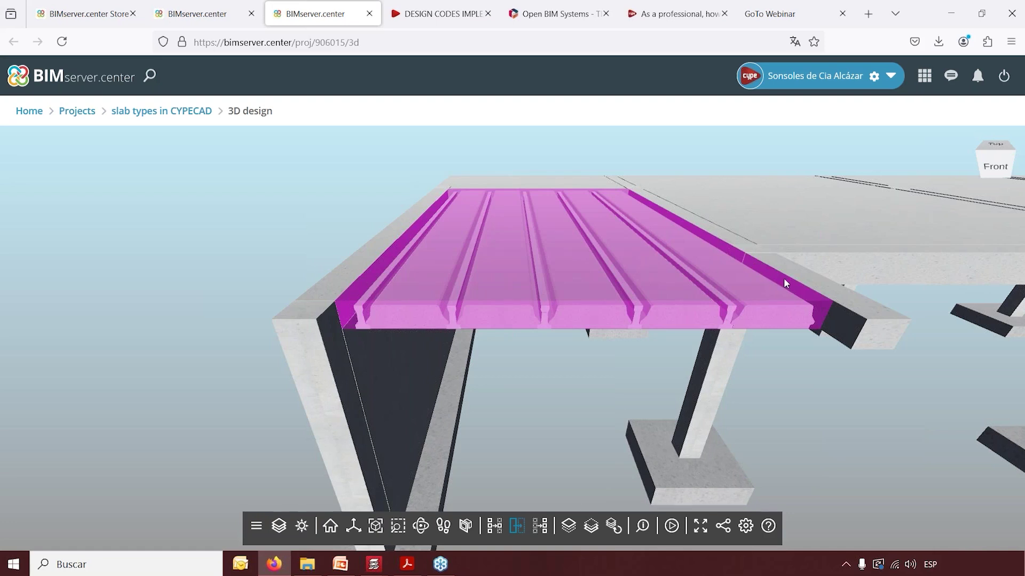
Hide the Slab category in the model to expose the concrete joists and infill blocks
{"action": "scroll", "coordinate": [786, 282], "scroll_direction": "up", "scroll_amount": 1}
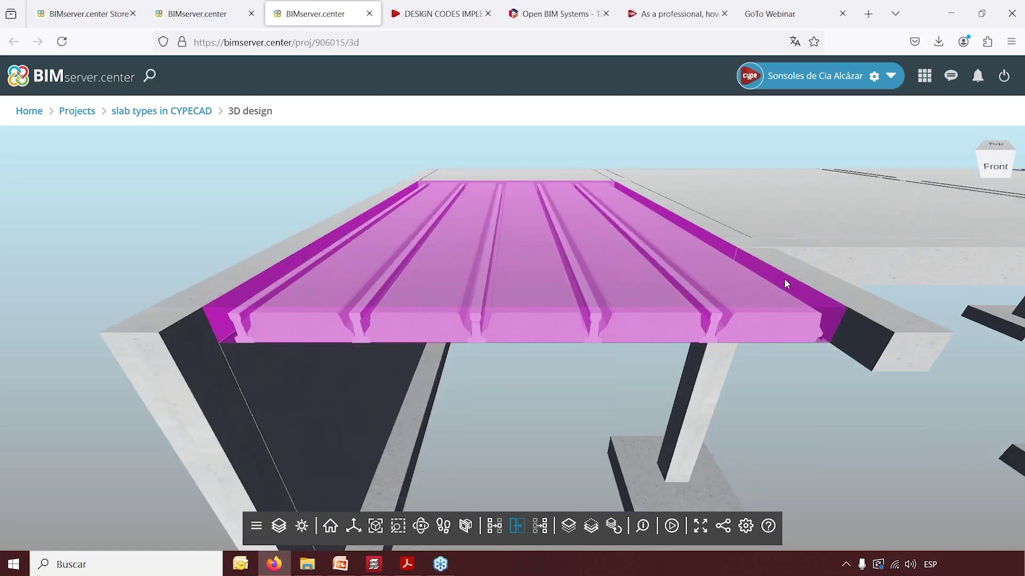
{"action": "left_click", "coordinate": [721, 316]}
{"action": "left_click", "coordinate": [281, 526]}
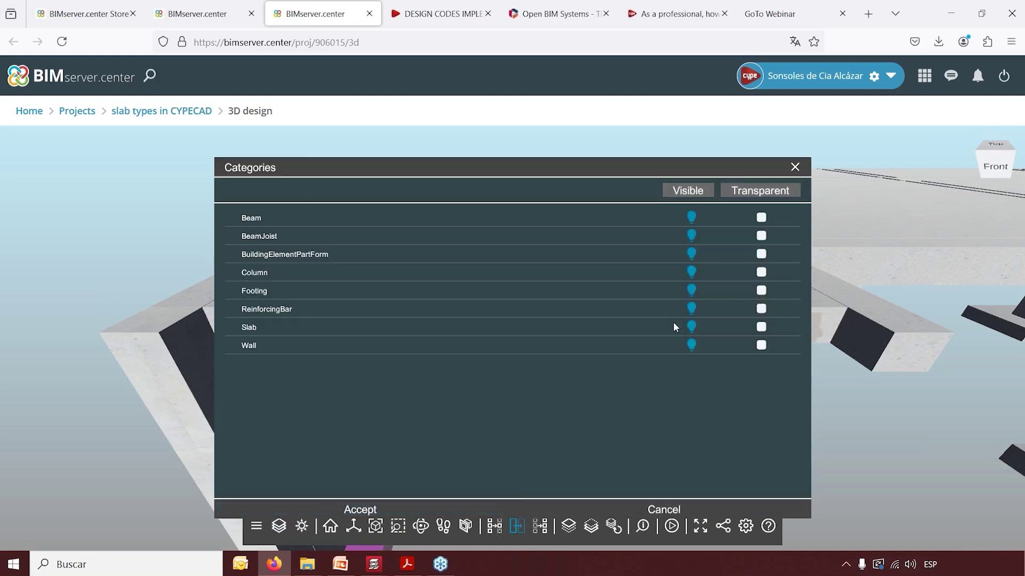
{"action": "left_click", "coordinate": [691, 327]}
{"action": "left_click", "coordinate": [366, 509]}
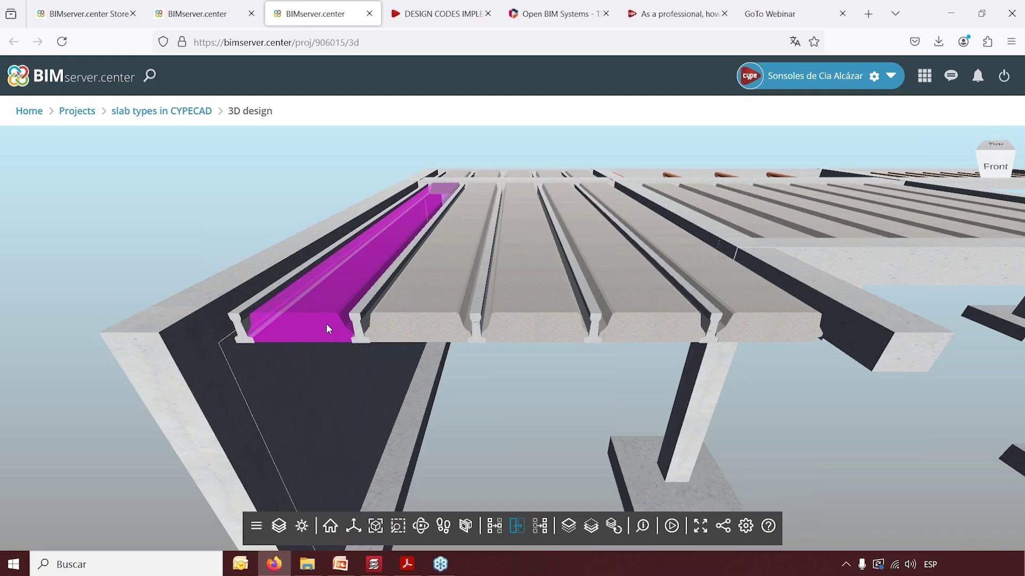
Make the Slab category visible again and inspect the exposed end of the concrete joist slab
{"action": "left_click", "coordinate": [279, 526]}
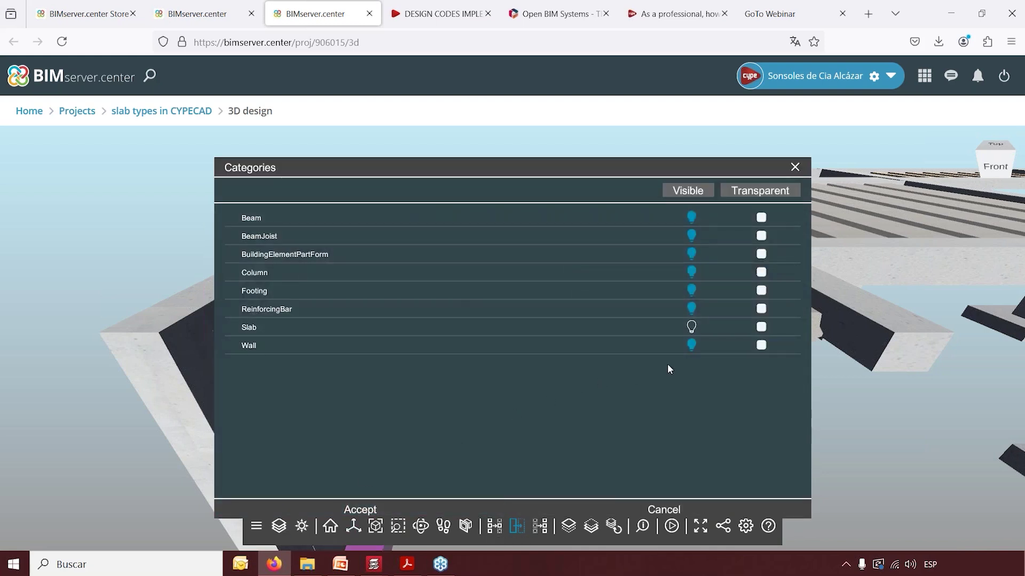
{"action": "left_click", "coordinate": [412, 508]}
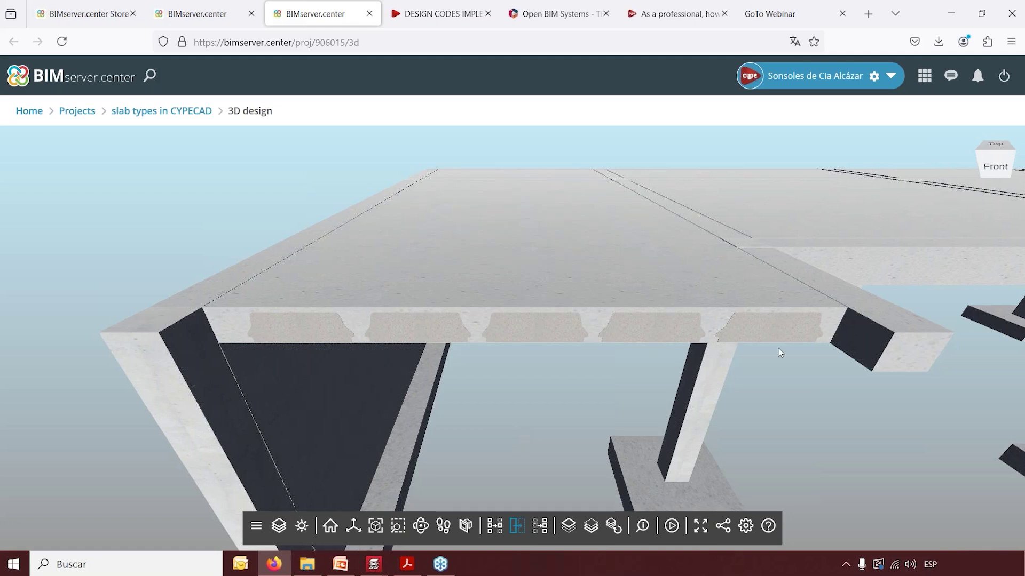
{"action": "left_click", "coordinate": [522, 233]}
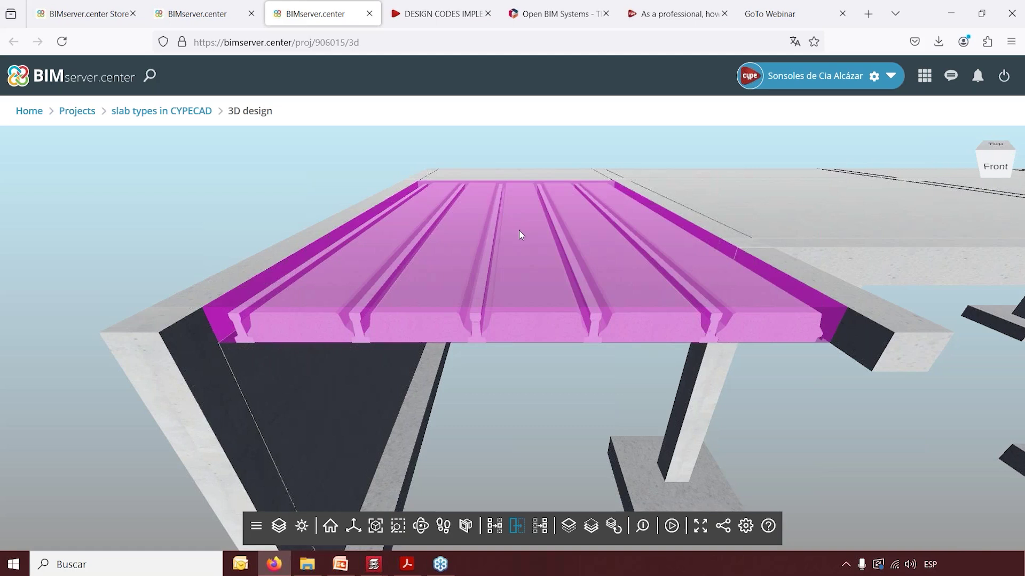
{"action": "left_click", "coordinate": [455, 412]}
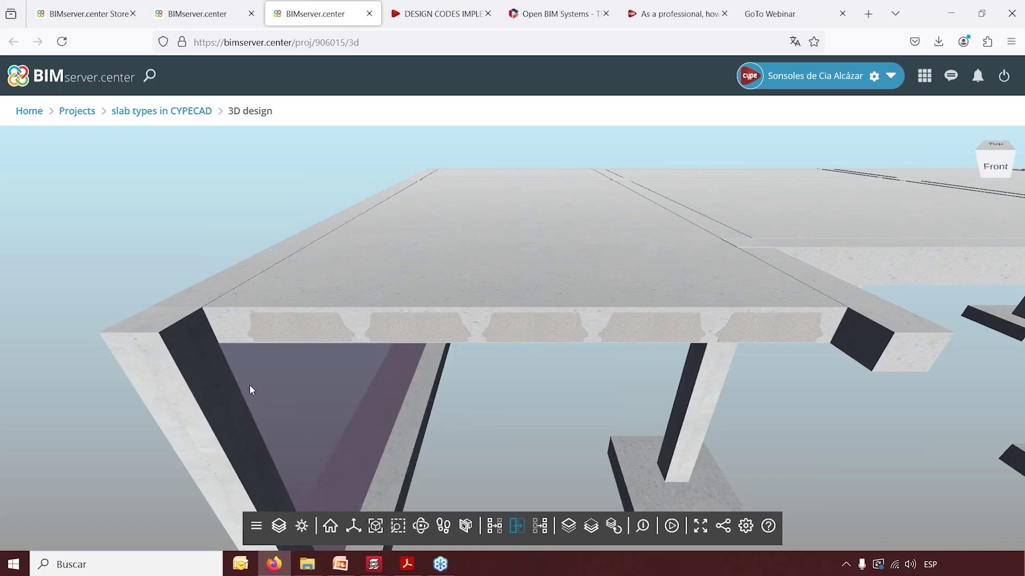
{"action": "scroll", "coordinate": [249, 385], "scroll_direction": "down", "scroll_amount": 2}
{"action": "scroll", "coordinate": [139, 326], "scroll_direction": "down", "scroll_amount": 3}
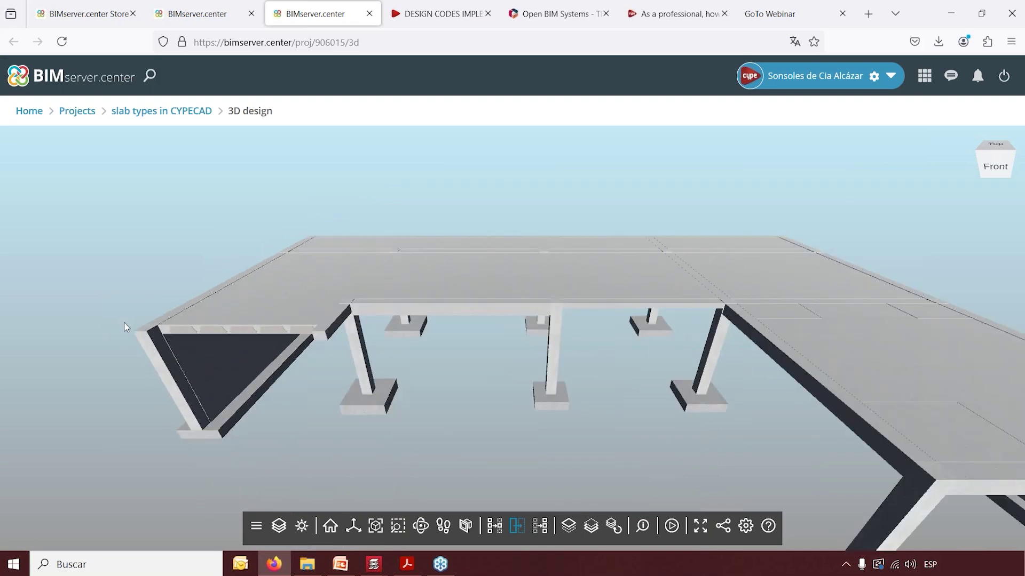
{"action": "scroll", "coordinate": [329, 321], "scroll_direction": "up", "scroll_amount": 1}
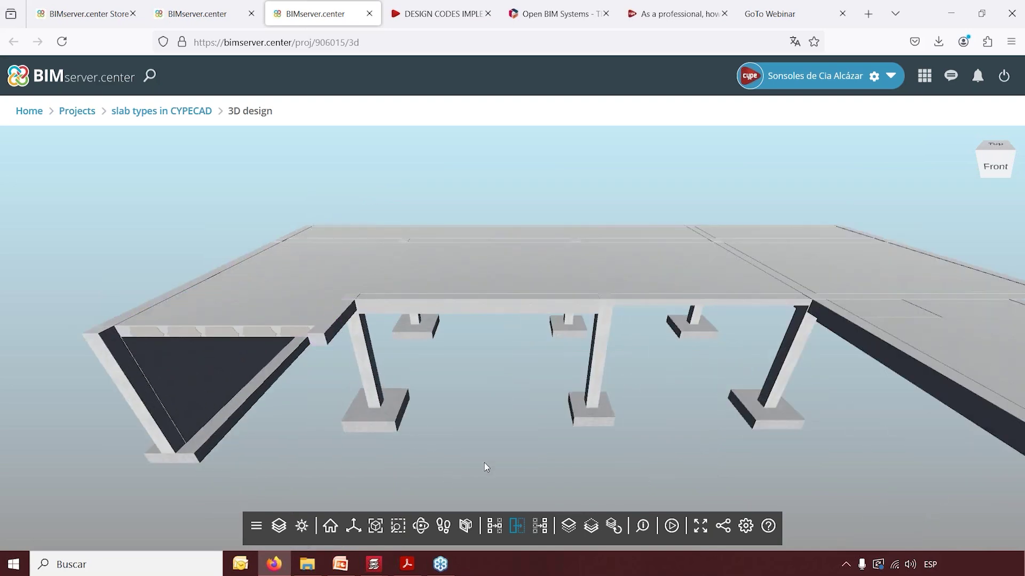
Turn off the Slab category again to compare the joist types across all the floor bays
{"action": "left_click", "coordinate": [277, 526]}
{"action": "left_click", "coordinate": [691, 330]}
{"action": "left_click", "coordinate": [383, 508]}
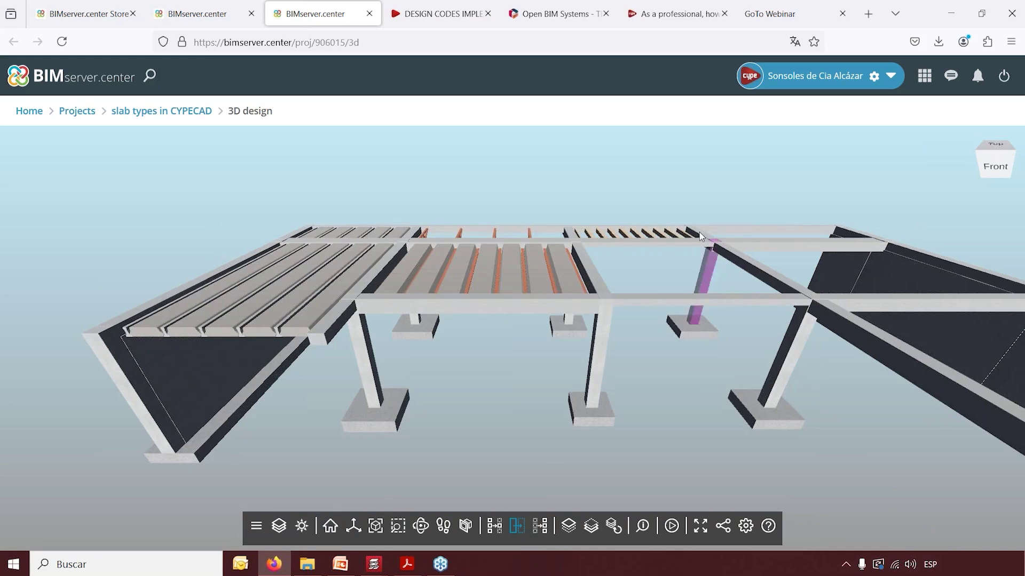
{"action": "scroll", "coordinate": [505, 214], "scroll_direction": "up", "scroll_amount": 2}
Hide the front beam of the bay with steel joists and examine the joists and hollow infill blocks
{"action": "left_click", "coordinate": [517, 526]}
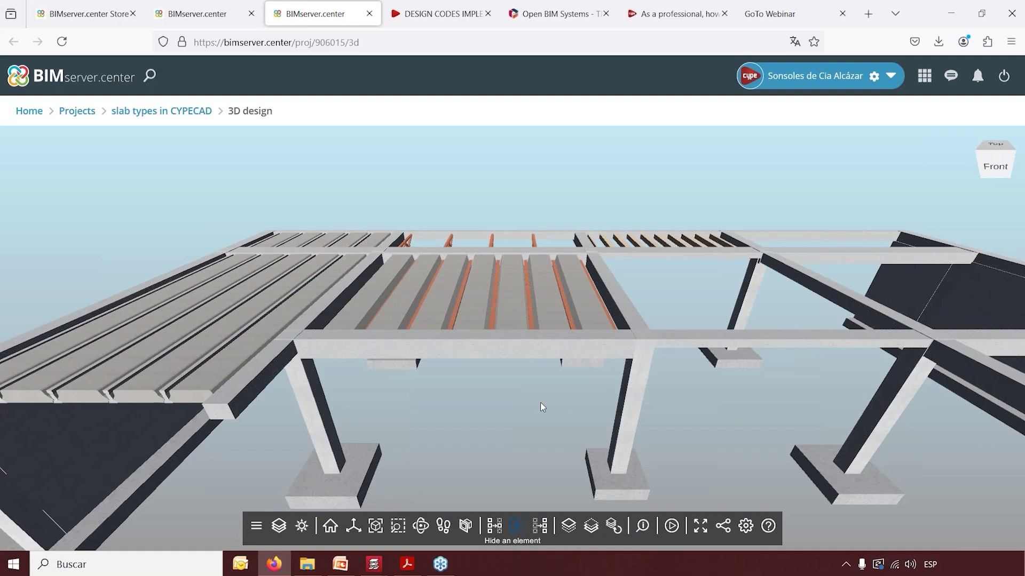
{"action": "left_click", "coordinate": [517, 341]}
{"action": "scroll", "coordinate": [450, 347], "scroll_direction": "up", "scroll_amount": 1}
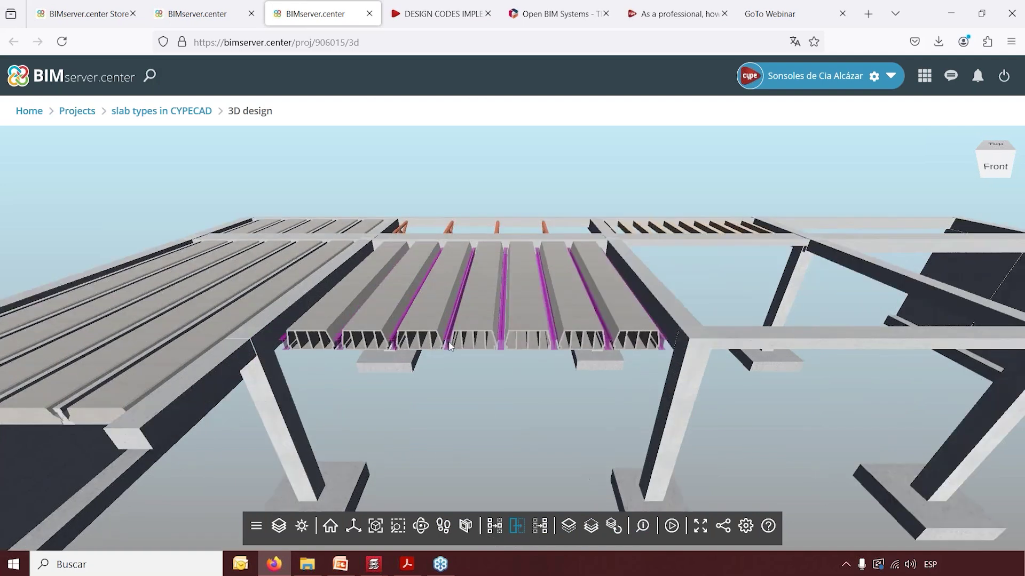
{"action": "scroll", "coordinate": [438, 363], "scroll_direction": "up", "scroll_amount": 5}
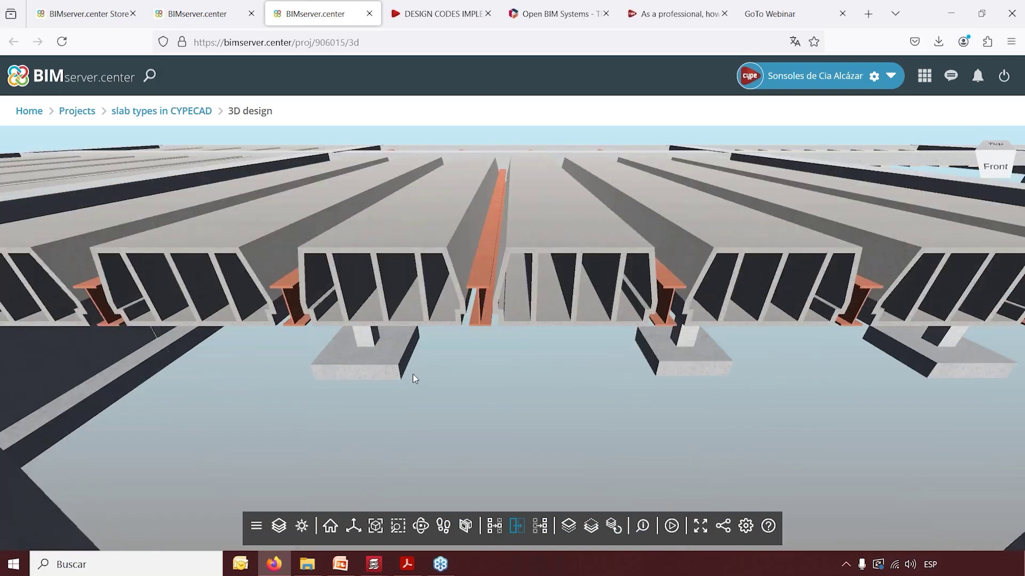
{"action": "scroll", "coordinate": [414, 377], "scroll_direction": "down", "scroll_amount": 3}
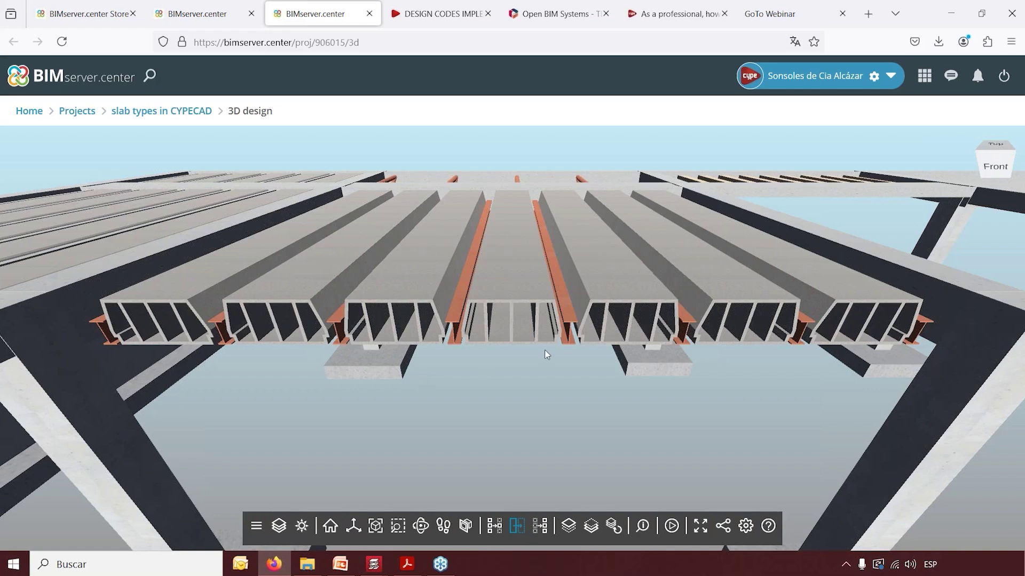
{"action": "scroll", "coordinate": [545, 350], "scroll_direction": "down", "scroll_amount": 5}
Hide the rear edge beams by the timber and open-web steel joists, and make the Slab category visible again
{"action": "left_click_drag", "start_coordinate": [790, 261], "coordinate": [546, 297]}
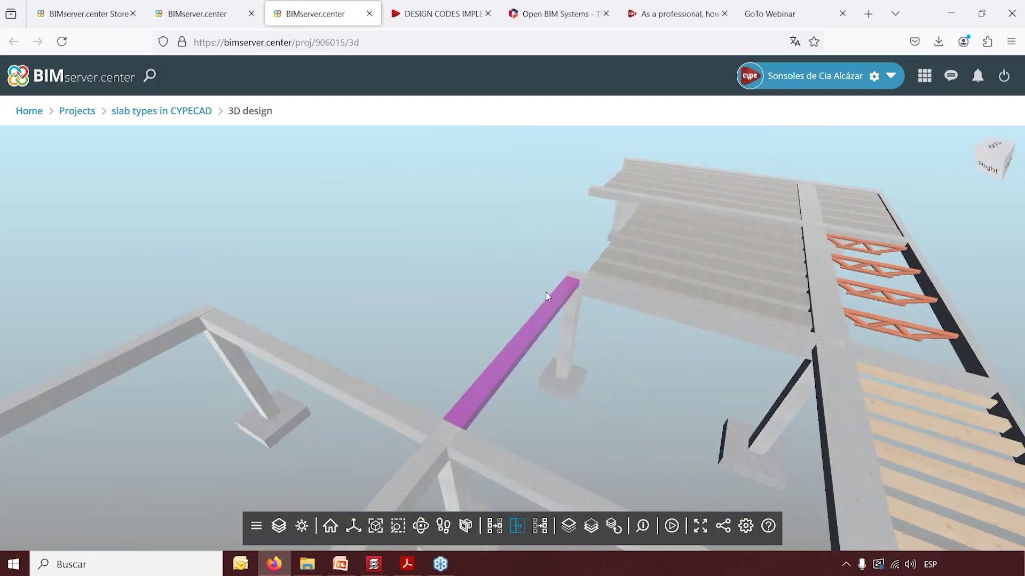
{"action": "scroll", "coordinate": [546, 296], "scroll_direction": "down", "scroll_amount": 10}
{"action": "left_click_drag", "start_coordinate": [647, 314], "coordinate": [783, 329]}
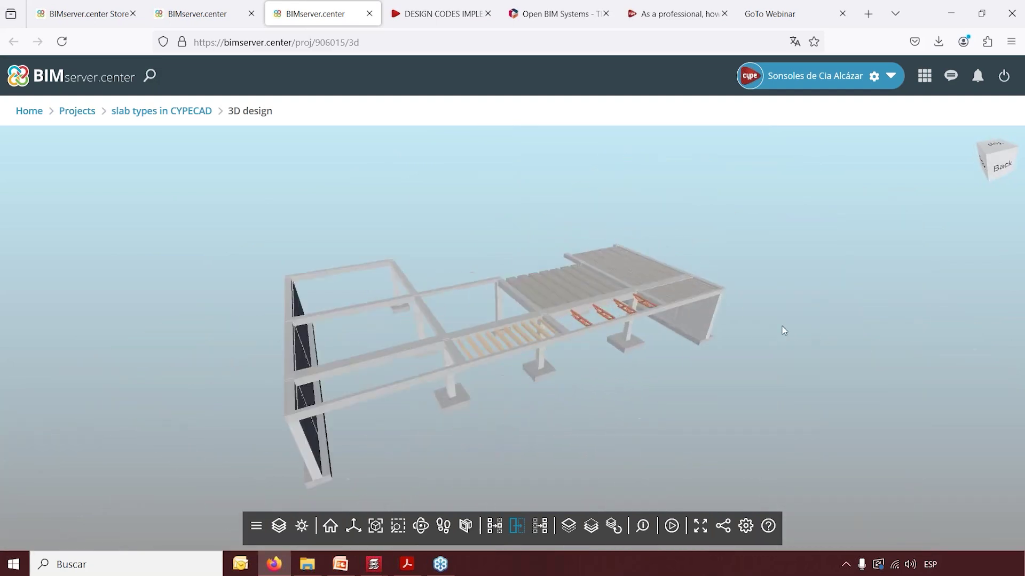
{"action": "scroll", "coordinate": [520, 305], "scroll_direction": "up", "scroll_amount": 5}
{"action": "scroll", "coordinate": [390, 373], "scroll_direction": "down", "scroll_amount": 2}
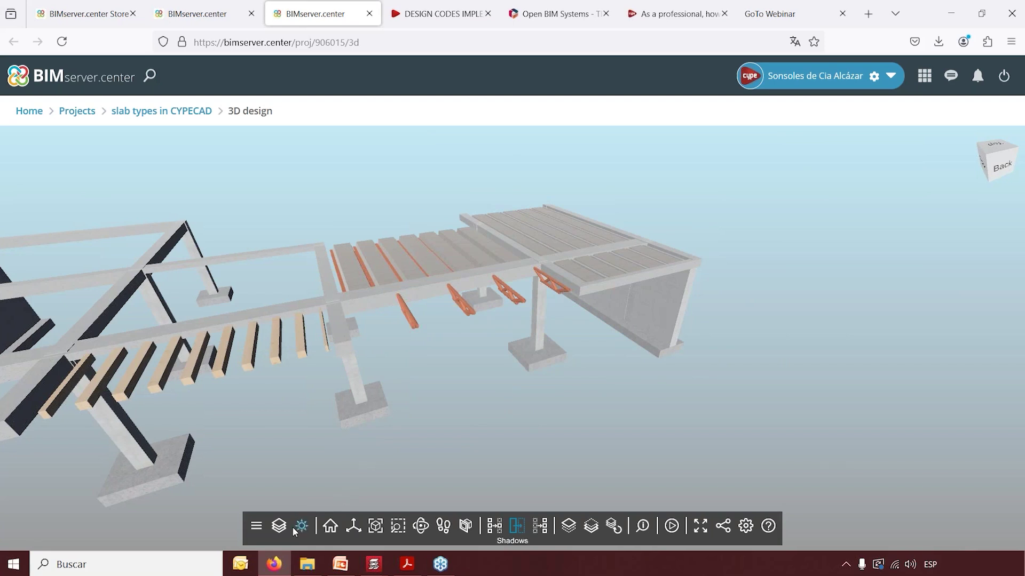
{"action": "left_click", "coordinate": [517, 526]}
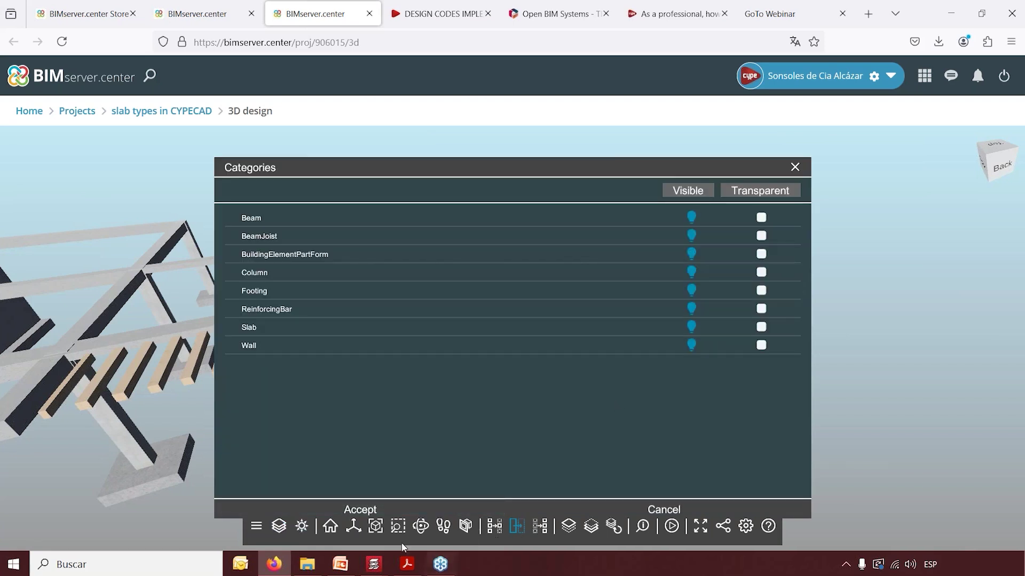
{"action": "left_click", "coordinate": [395, 510]}
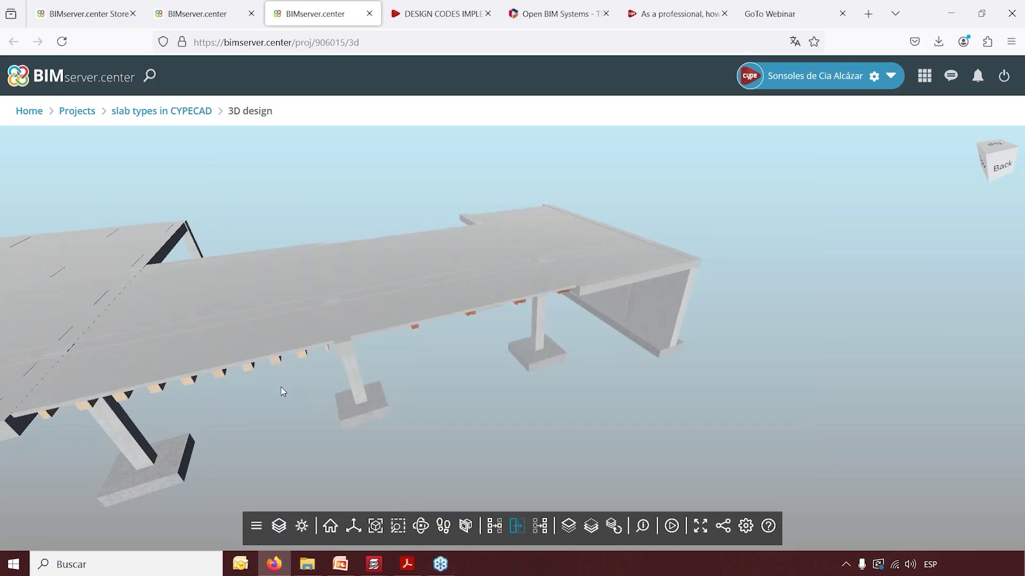
Hide the front beam of the bay with the ribbed composite slab to expose the slab's edge
{"action": "scroll", "coordinate": [269, 387], "scroll_direction": "up", "scroll_amount": 3}
{"action": "scroll", "coordinate": [274, 387], "scroll_direction": "up", "scroll_amount": 2}
{"action": "left_click_drag", "start_coordinate": [330, 398], "coordinate": [552, 297]}
{"action": "scroll", "coordinate": [549, 293], "scroll_direction": "down", "scroll_amount": 3}
{"action": "left_click_drag", "start_coordinate": [689, 416], "coordinate": [767, 391]}
{"action": "scroll", "coordinate": [744, 354], "scroll_direction": "up", "scroll_amount": 3}
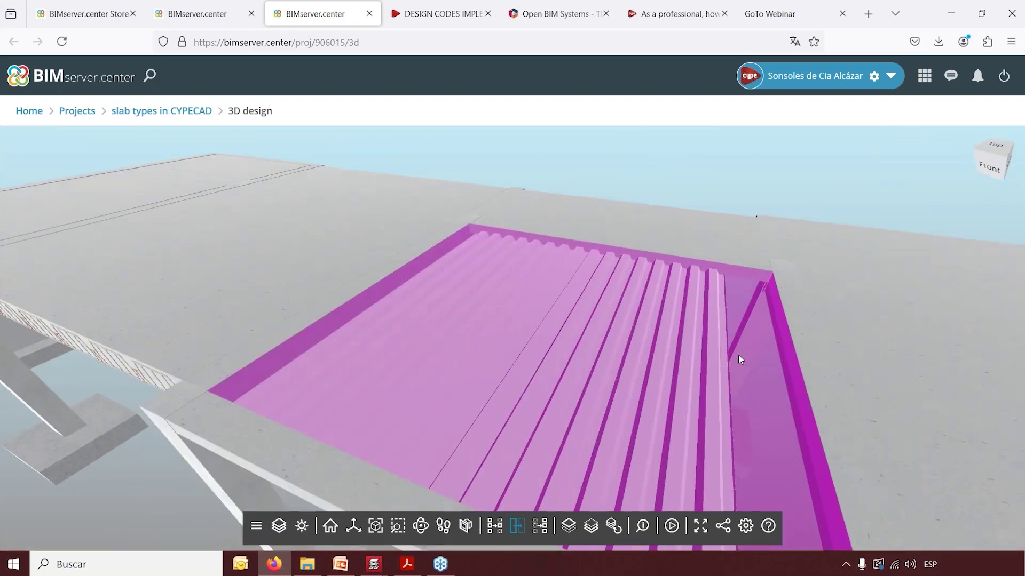
{"action": "scroll", "coordinate": [738, 354], "scroll_direction": "down", "scroll_amount": 3}
{"action": "scroll", "coordinate": [563, 373], "scroll_direction": "up", "scroll_amount": 3}
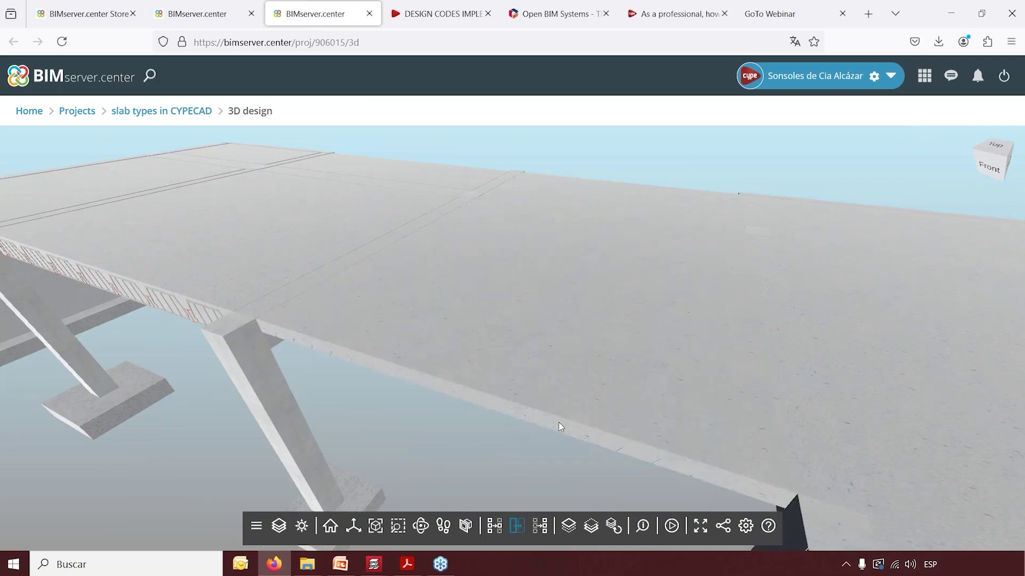
Examine the ribbed profile of the composite slab from its exposed edge and underside
{"action": "scroll", "coordinate": [611, 431], "scroll_direction": "up", "scroll_amount": 3}
{"action": "scroll", "coordinate": [652, 442], "scroll_direction": "up", "scroll_amount": 5}
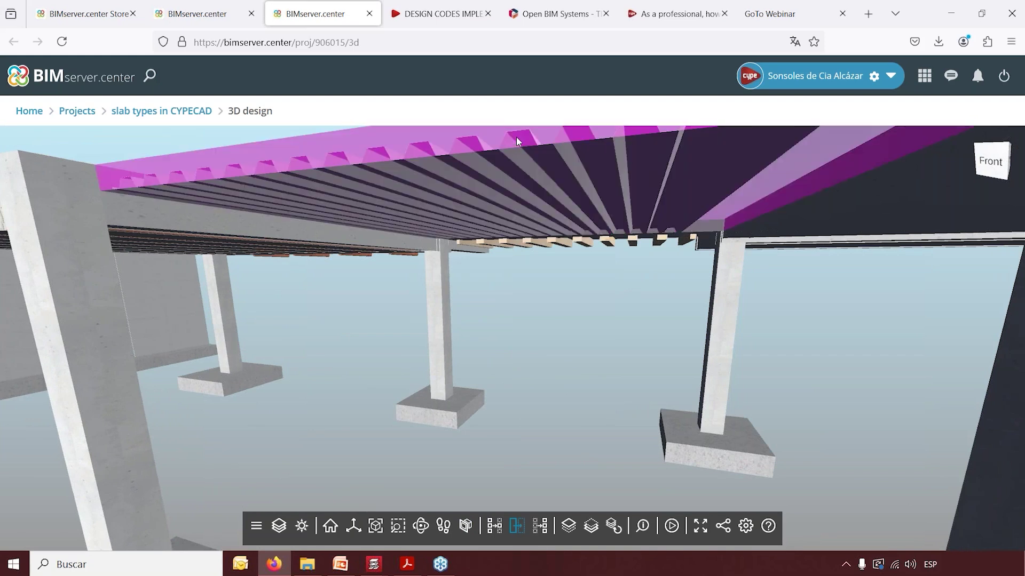
{"action": "scroll", "coordinate": [482, 289], "scroll_direction": "down", "scroll_amount": 2}
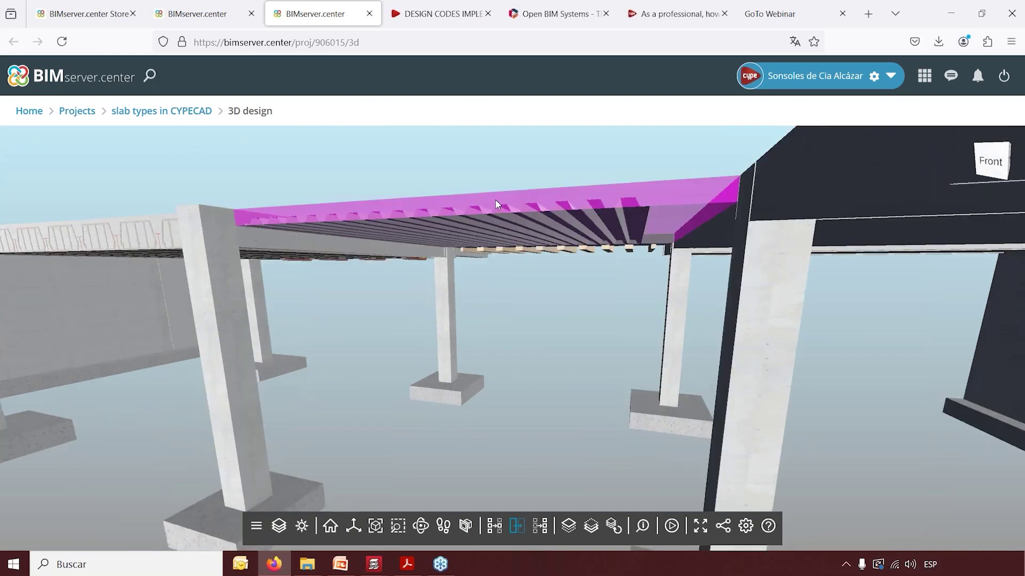
{"action": "scroll", "coordinate": [505, 191], "scroll_direction": "up", "scroll_amount": 4}
{"action": "scroll", "coordinate": [550, 260], "scroll_direction": "down", "scroll_amount": 2}
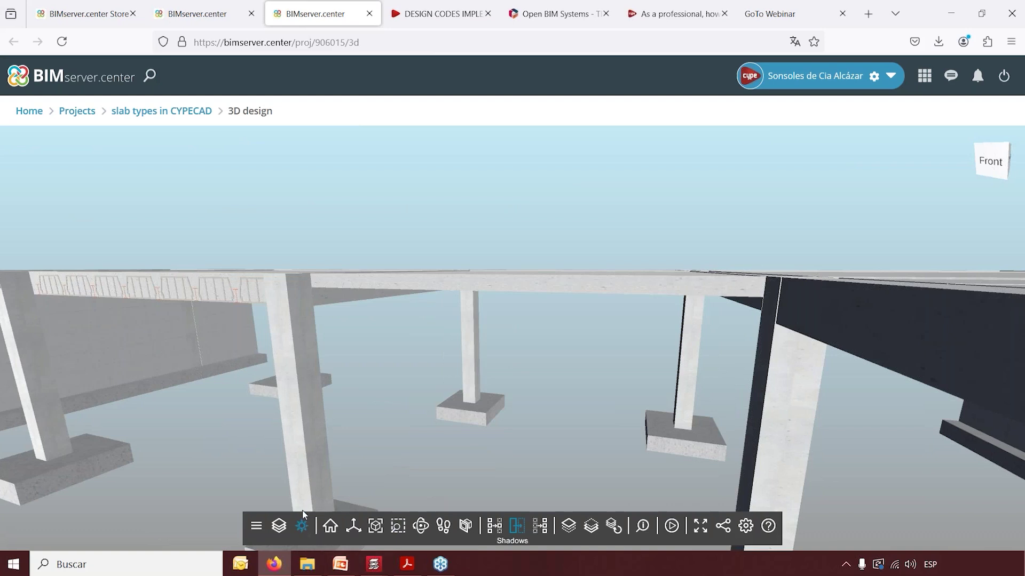
Inspect the properties of the waffle slab panel around the drop panels, and restore the model's initial projection
{"action": "scroll", "coordinate": [326, 366], "scroll_direction": "up", "scroll_amount": 3}
{"action": "scroll", "coordinate": [327, 367], "scroll_direction": "down", "scroll_amount": 3}
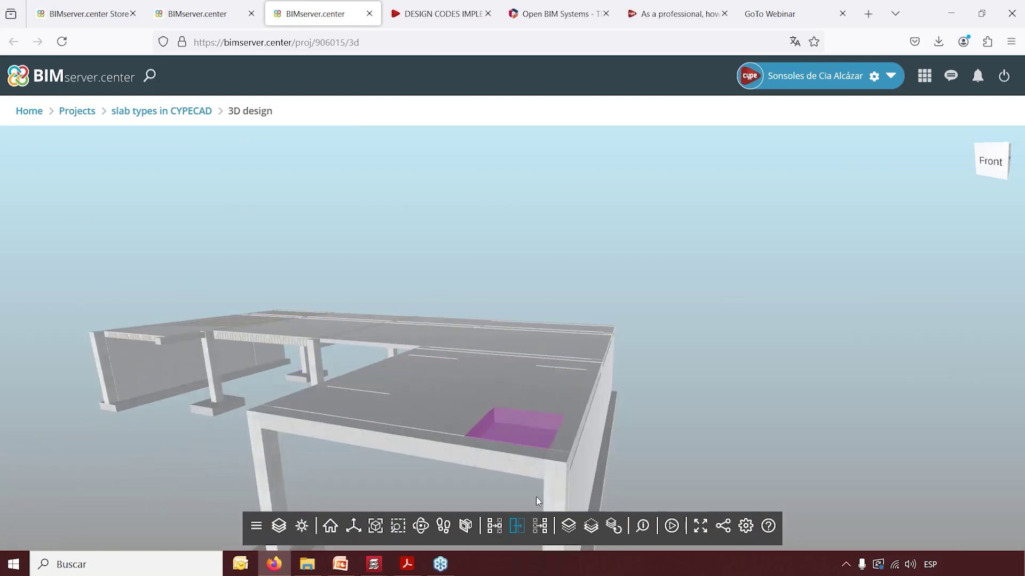
{"action": "left_click", "coordinate": [642, 526]}
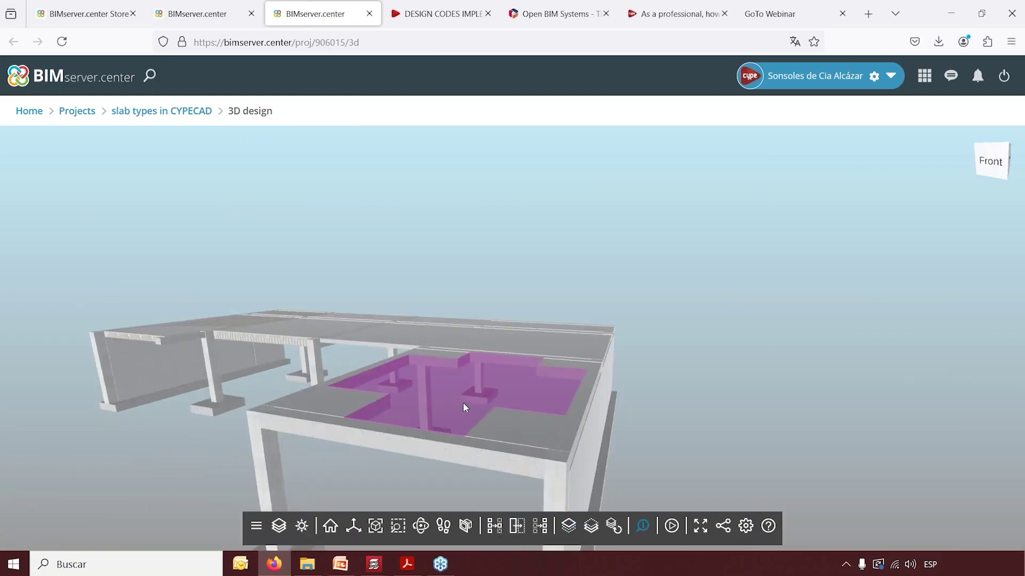
{"action": "left_click", "coordinate": [463, 408]}
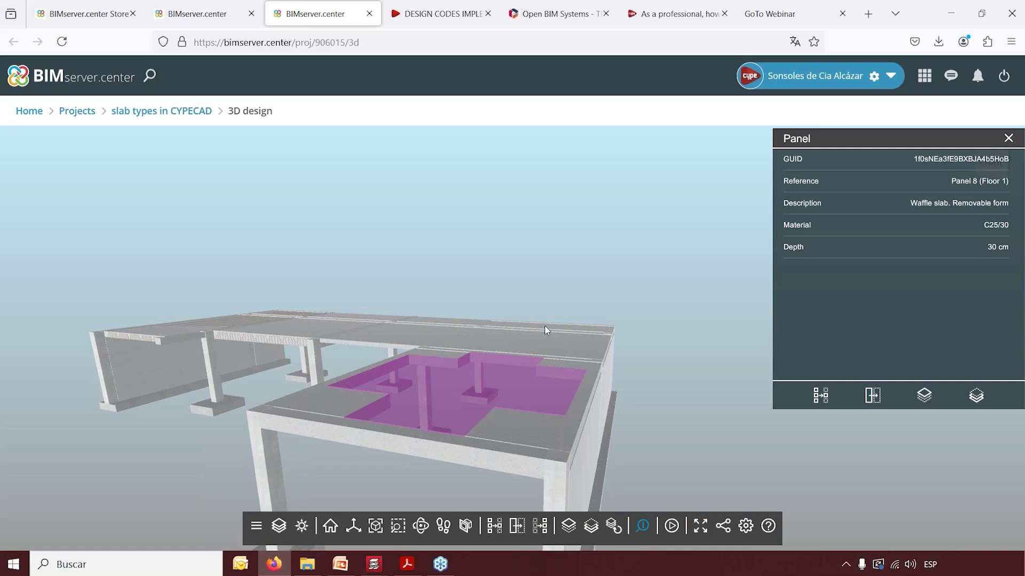
{"action": "left_click", "coordinate": [332, 527]}
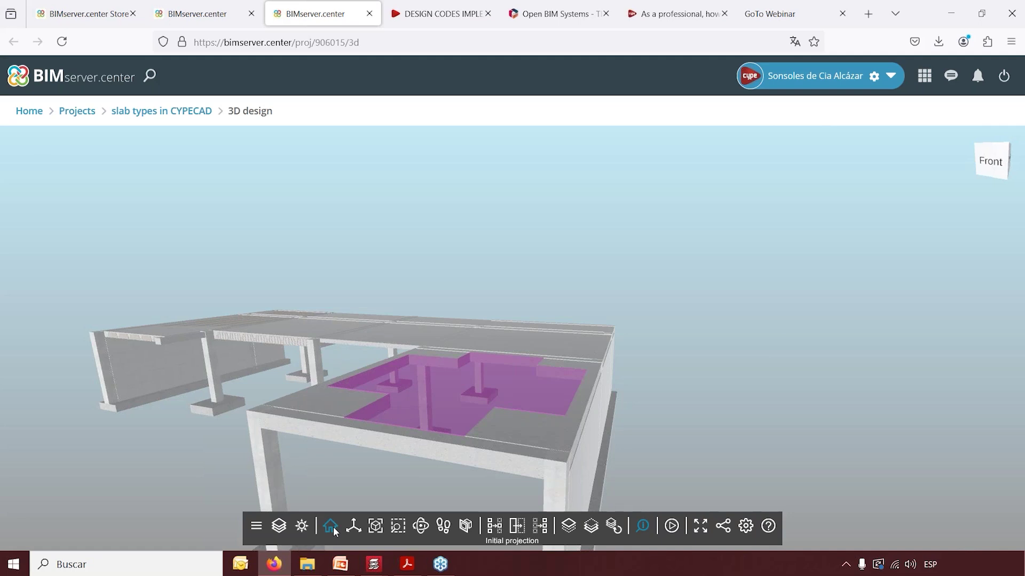
{"action": "left_click", "coordinate": [332, 527]}
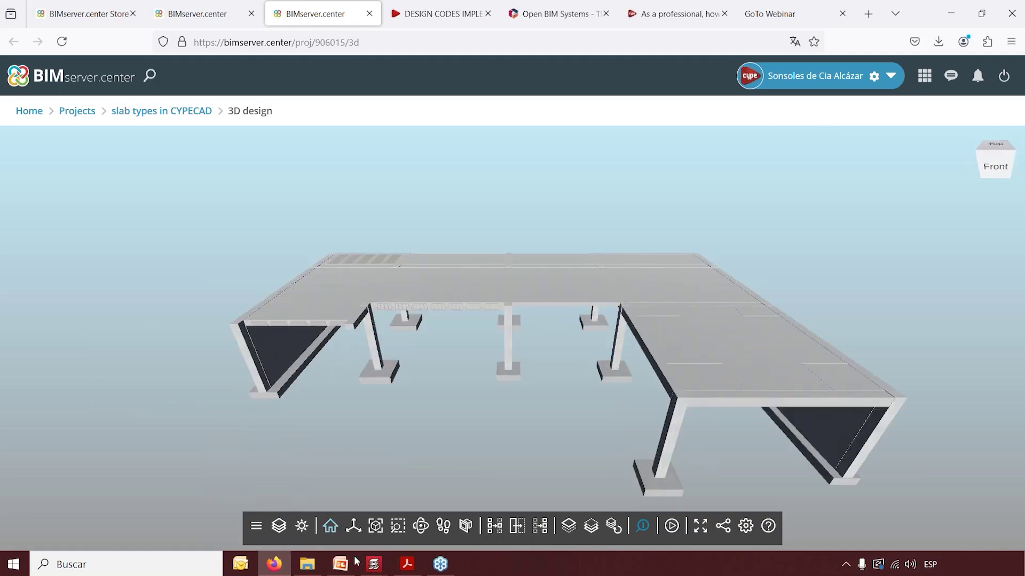
Switch to an empty CYPECAD window and create a job with the file name new, overwriting the existing file
{"action": "mouse_move", "coordinate": [373, 564]}
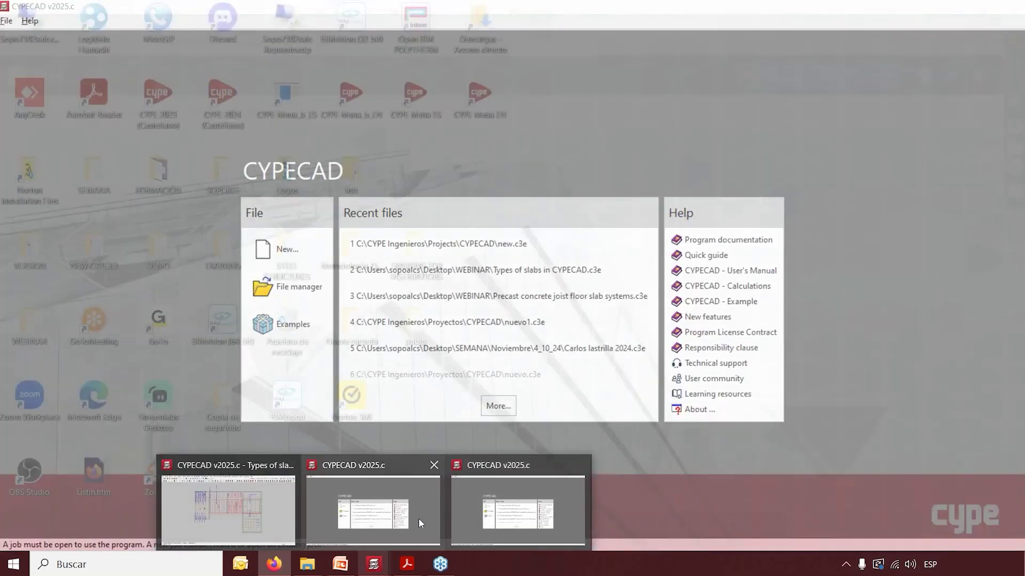
{"action": "left_click", "coordinate": [416, 518]}
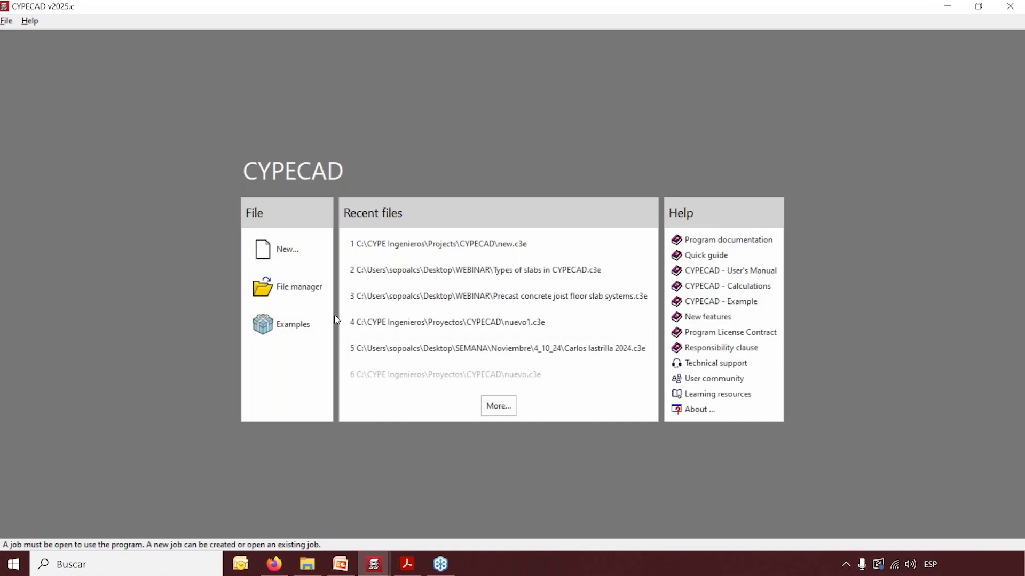
{"action": "left_click", "coordinate": [290, 254]}
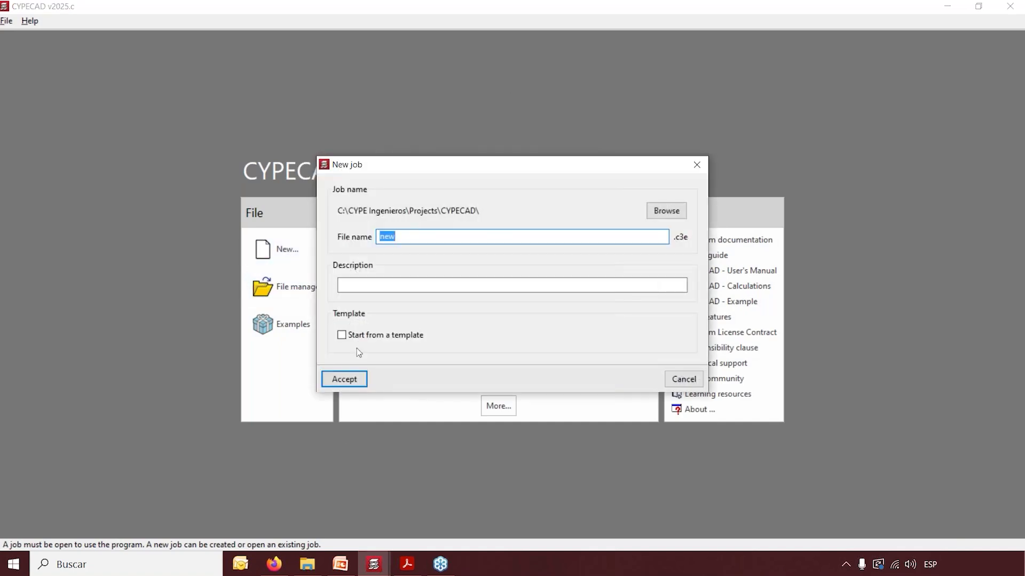
{"action": "left_click", "coordinate": [355, 380]}
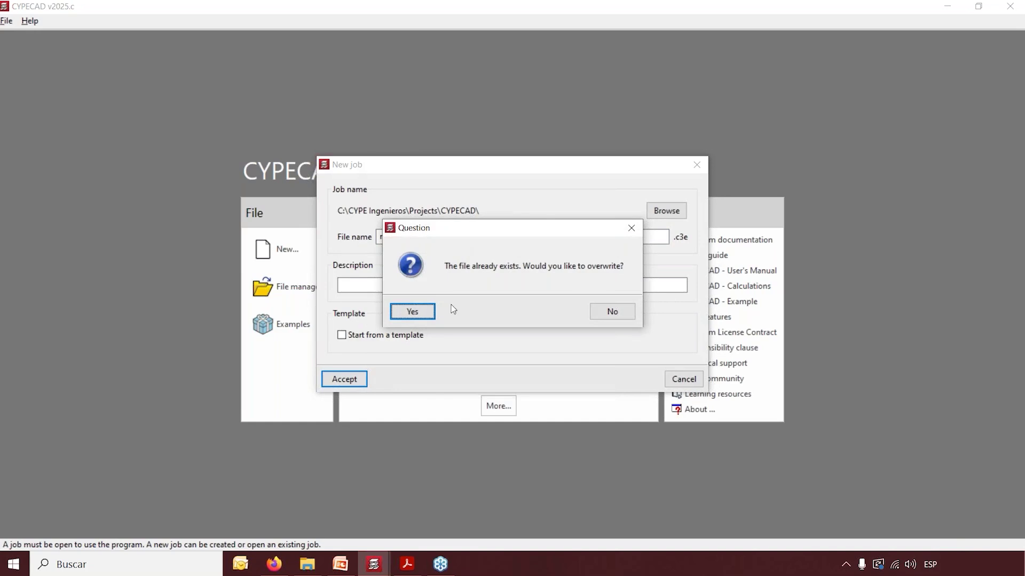
{"action": "left_click", "coordinate": [415, 312]}
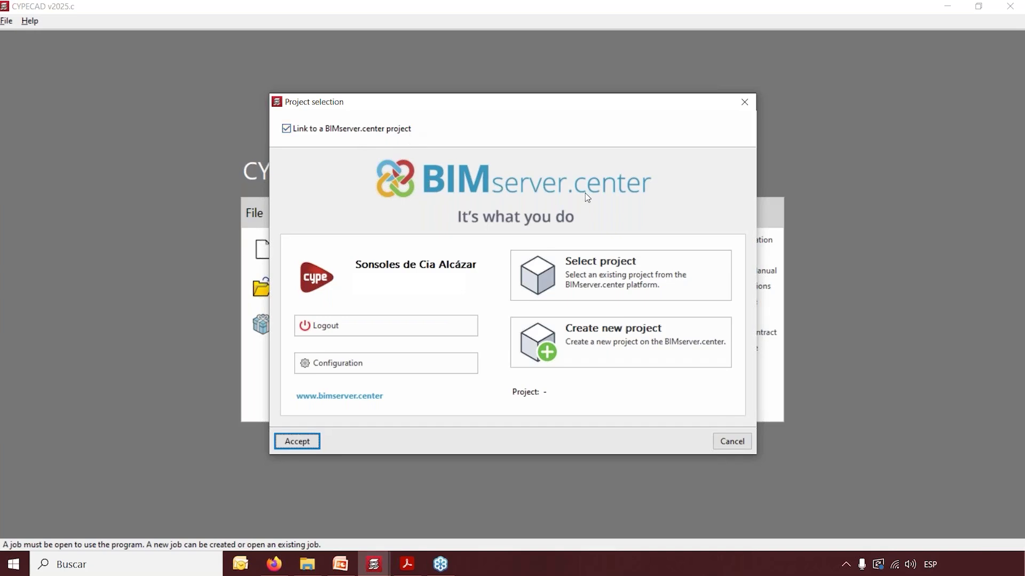
Start the job as an empty project without linking it to a BIMserver.center project
{"action": "left_click", "coordinate": [270, 568]}
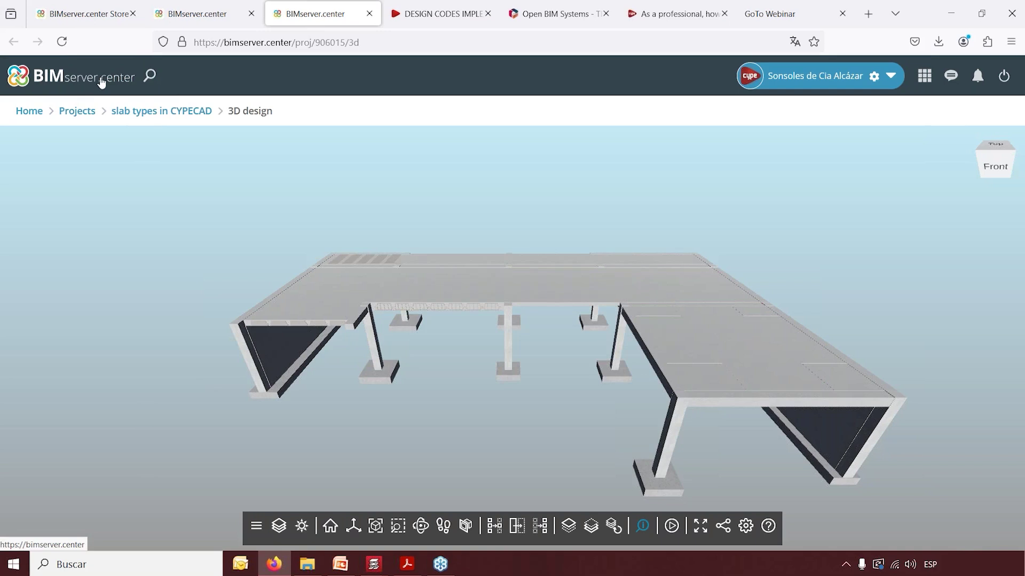
{"action": "mouse_move", "coordinate": [381, 573]}
{"action": "left_click", "coordinate": [387, 531]}
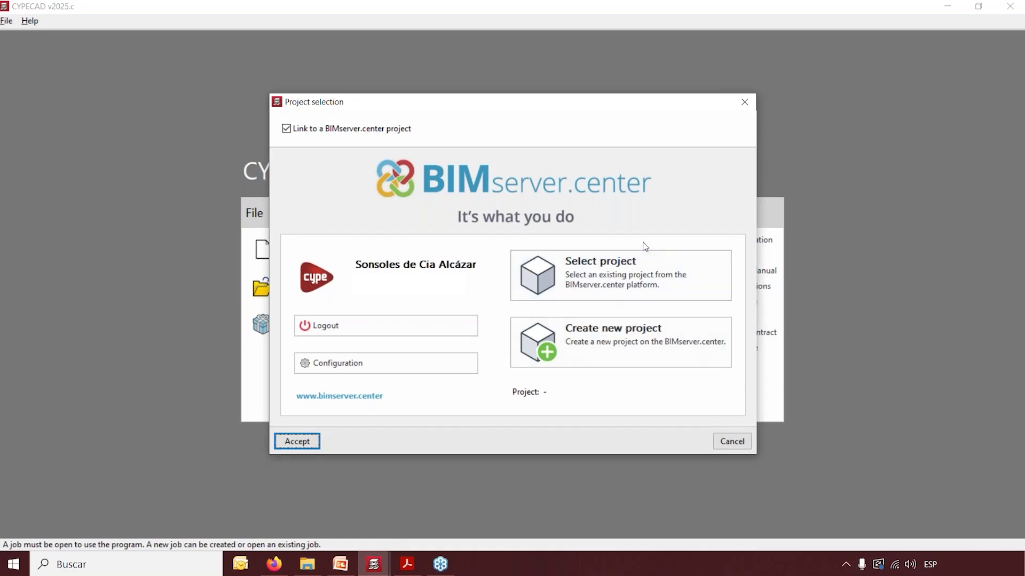
{"action": "left_click", "coordinate": [286, 130]}
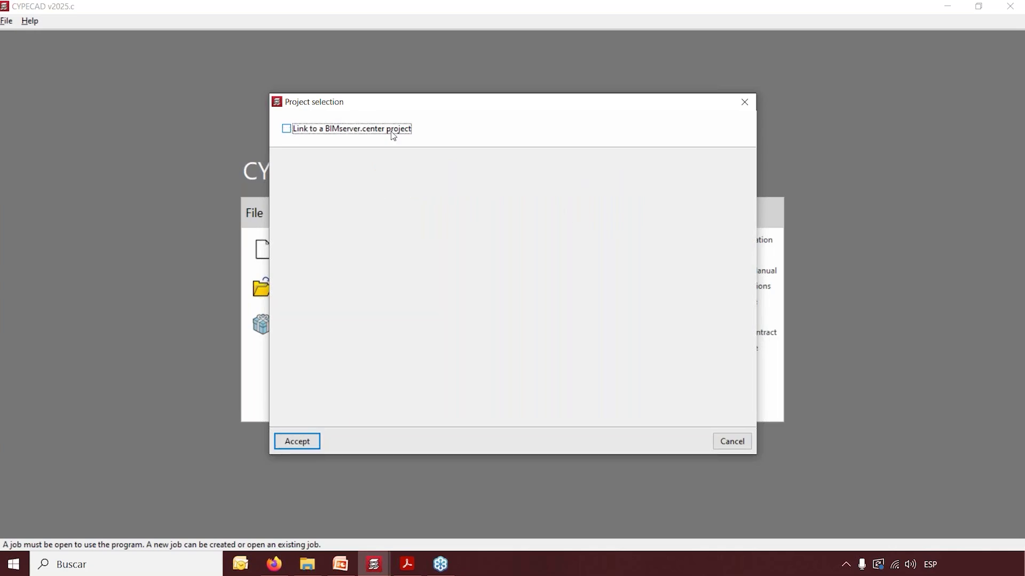
{"action": "left_click", "coordinate": [307, 444]}
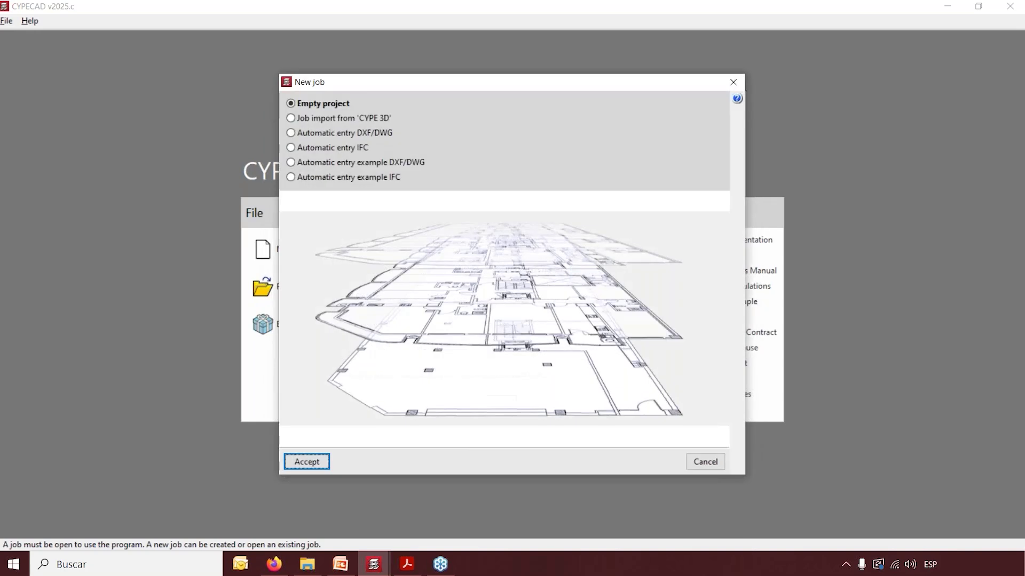
{"action": "left_click", "coordinate": [307, 462]}
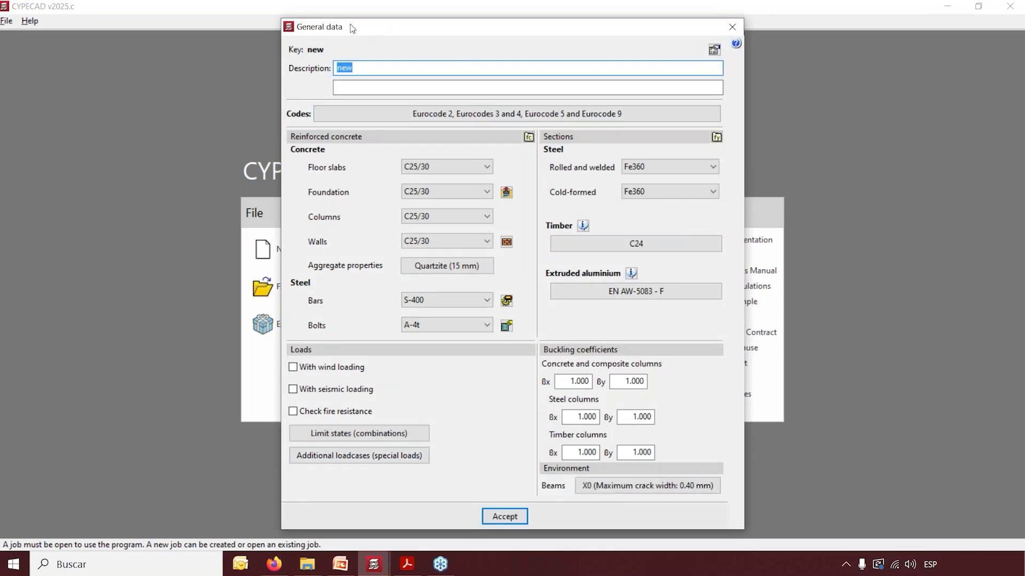
Open the design code selection in the general data and review the available concrete codes
{"action": "left_click", "coordinate": [506, 113]}
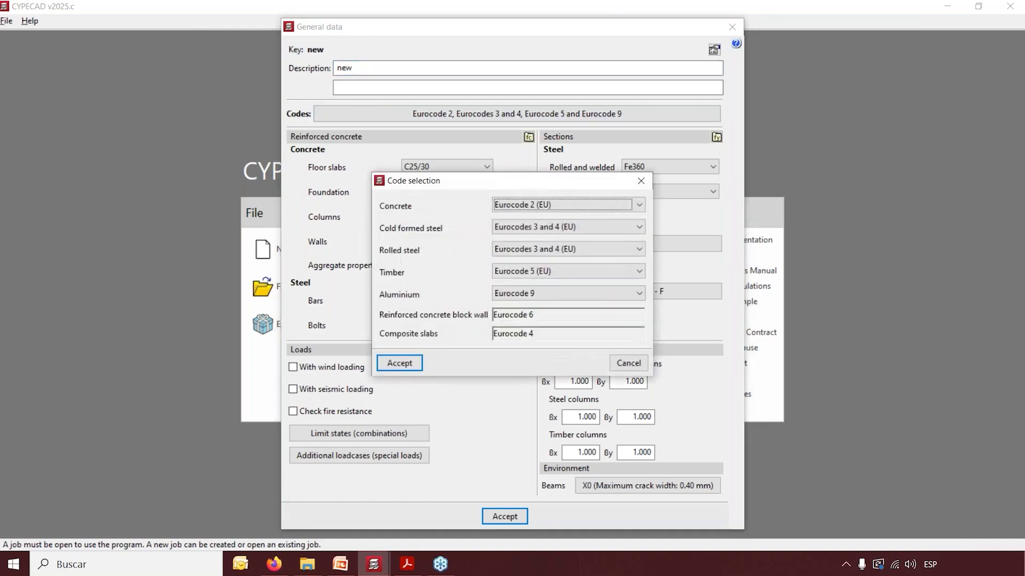
{"action": "left_click", "coordinate": [642, 208]}
{"action": "left_click_drag", "start_coordinate": [639, 296], "coordinate": [636, 242]}
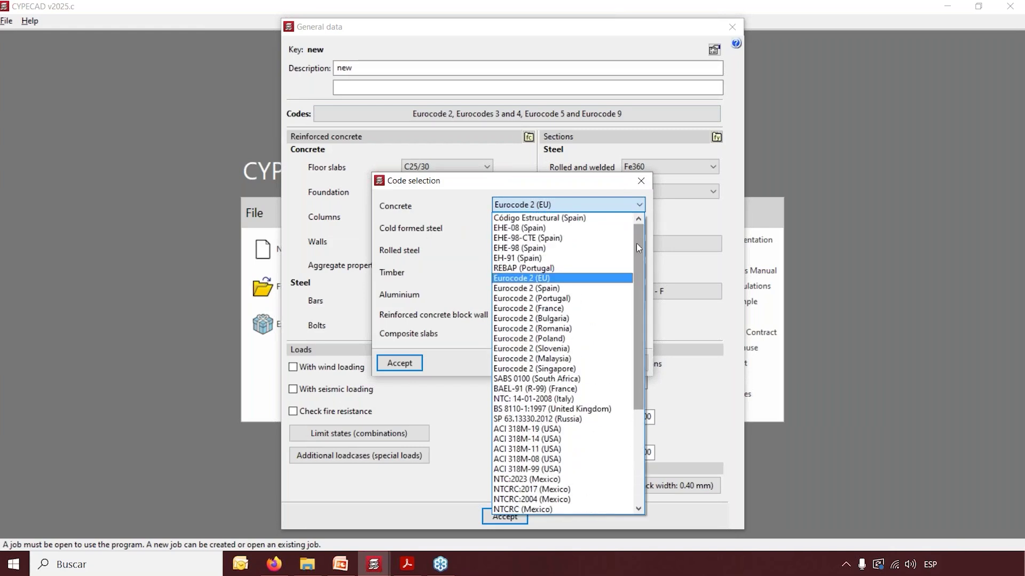
{"action": "left_click", "coordinate": [601, 185]}
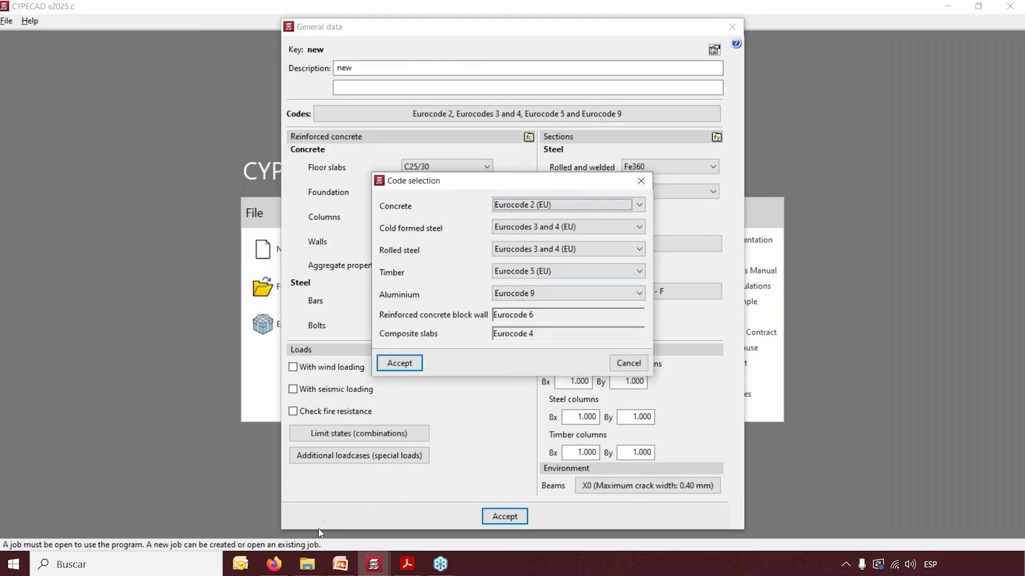
Switch to the browser's Design Codes Implemented page and filter the codes by the CYPECAD program
{"action": "left_click", "coordinate": [274, 566]}
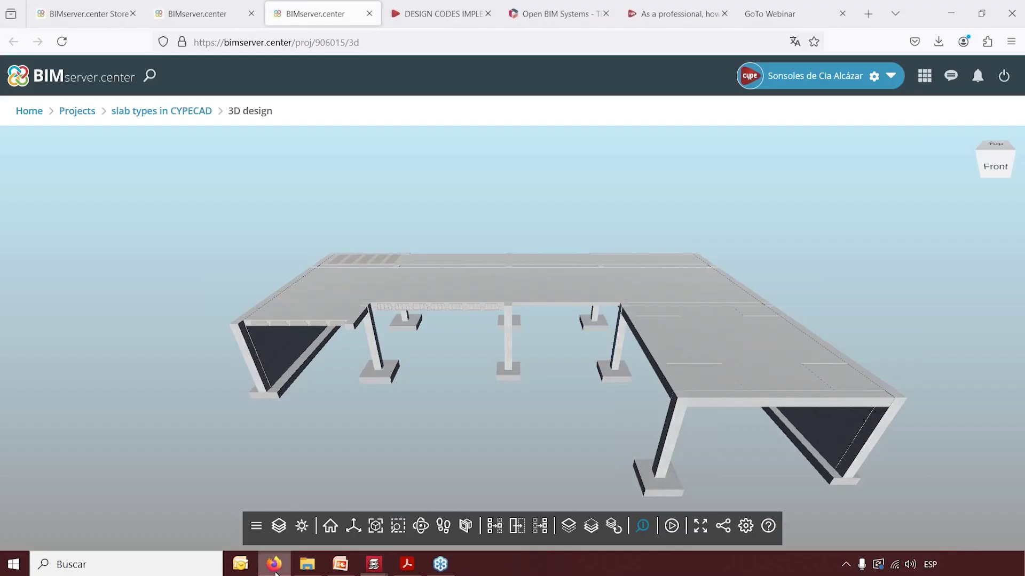
{"action": "left_click", "coordinate": [438, 16]}
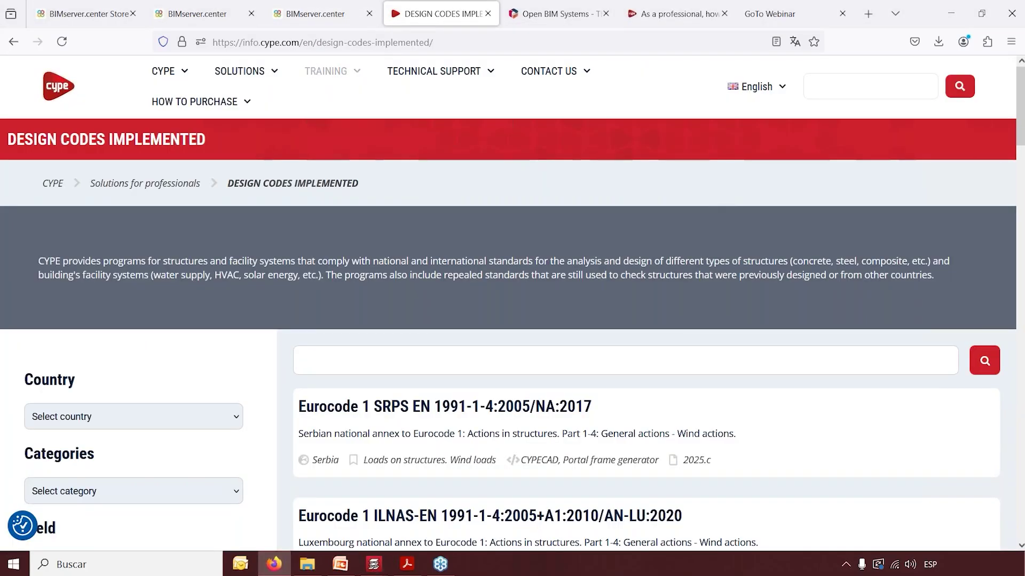
{"action": "mouse_move", "coordinate": [269, 74]}
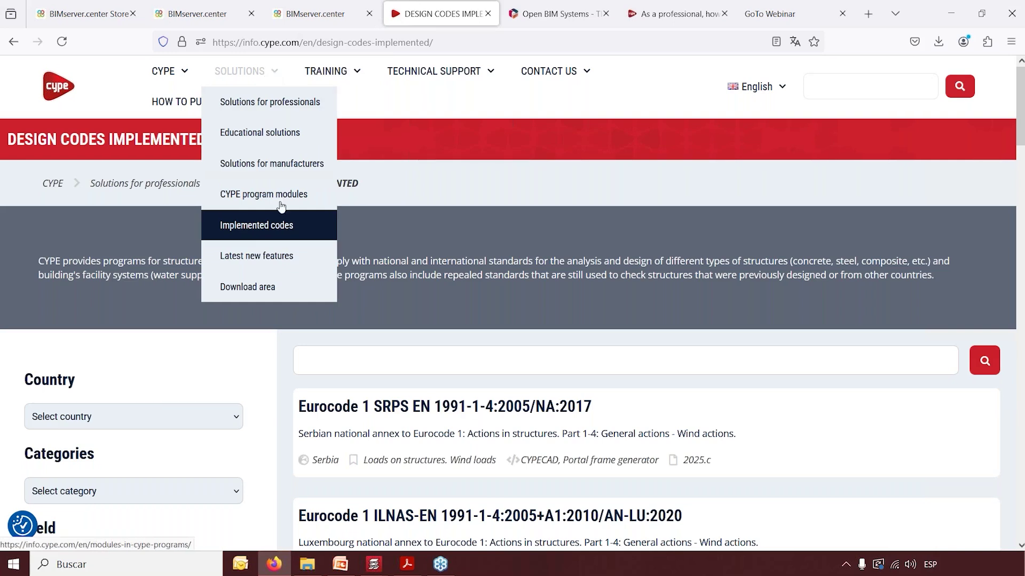
{"action": "scroll", "coordinate": [191, 338], "scroll_direction": "down", "scroll_amount": 2}
{"action": "scroll", "coordinate": [191, 338], "scroll_direction": "down", "scroll_amount": 5}
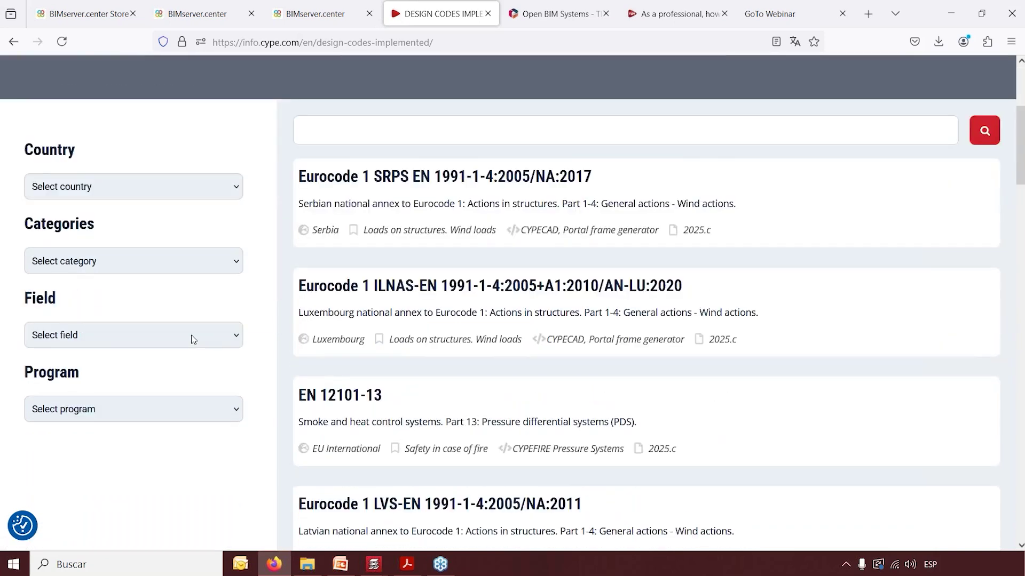
{"action": "left_click", "coordinate": [235, 356]}
{"action": "scroll", "coordinate": [171, 302], "scroll_direction": "down", "scroll_amount": 2}
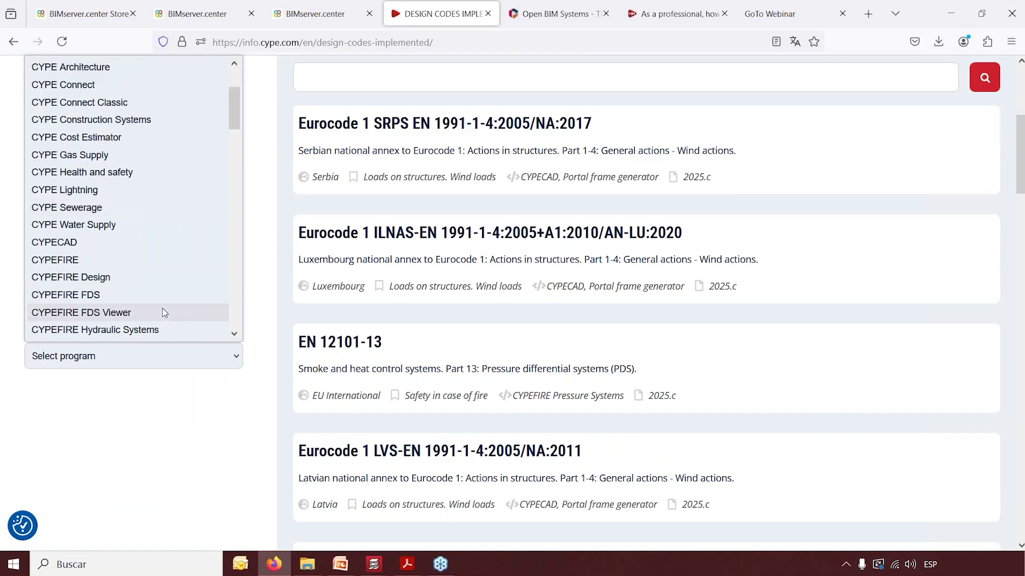
{"action": "left_click", "coordinate": [137, 245]}
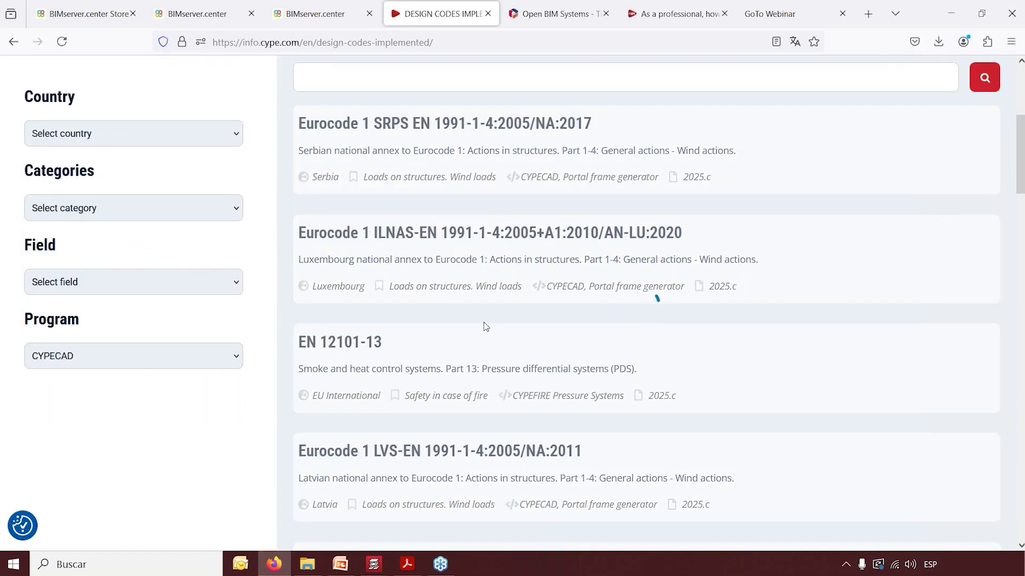
{"action": "scroll", "coordinate": [486, 326], "scroll_direction": "up", "scroll_amount": 1}
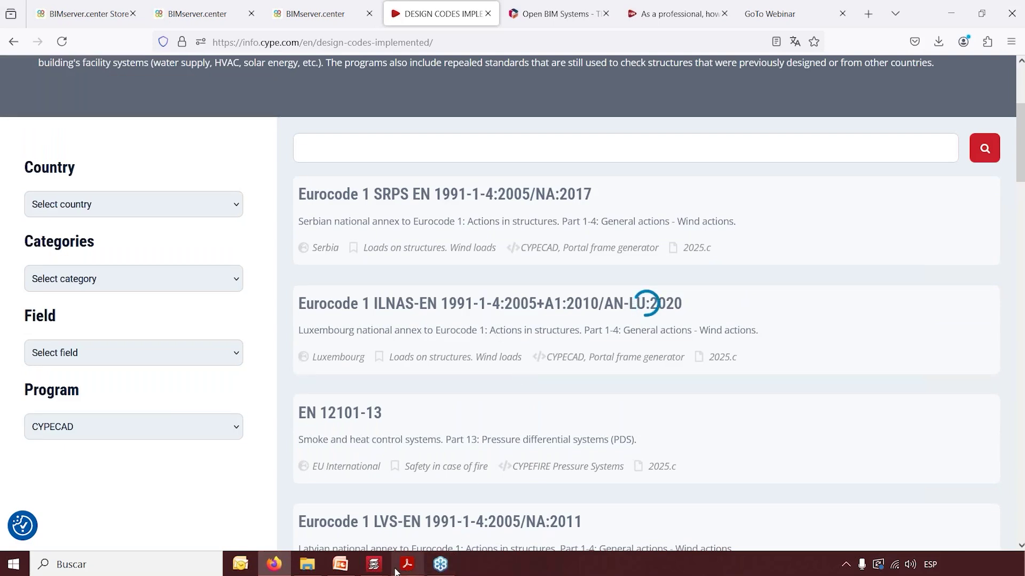
Return to CYPECAD and accept the Eurocode selection, the general data and the limit states for the new job
{"action": "mouse_move", "coordinate": [376, 564]}
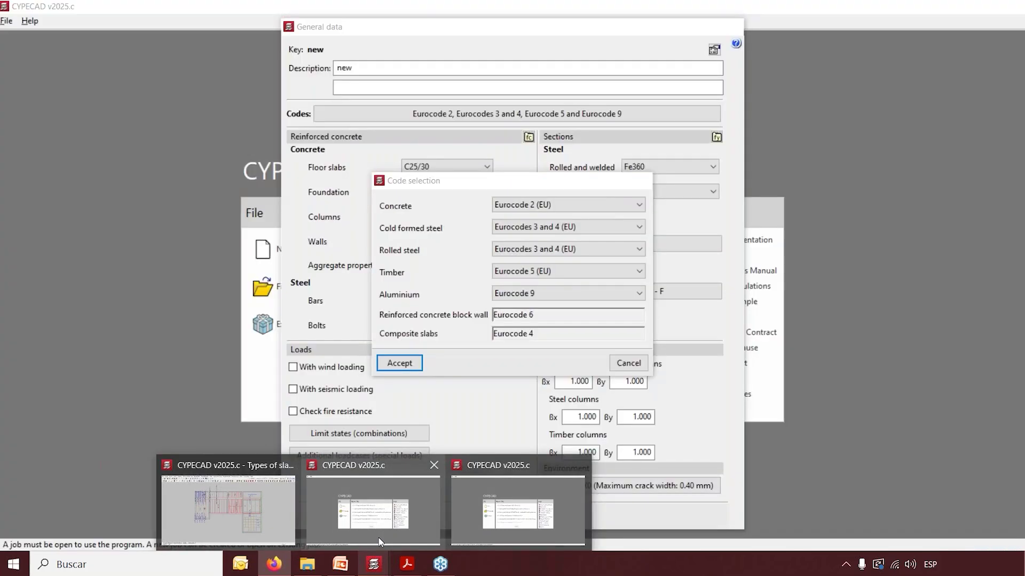
{"action": "mouse_move", "coordinate": [249, 541]}
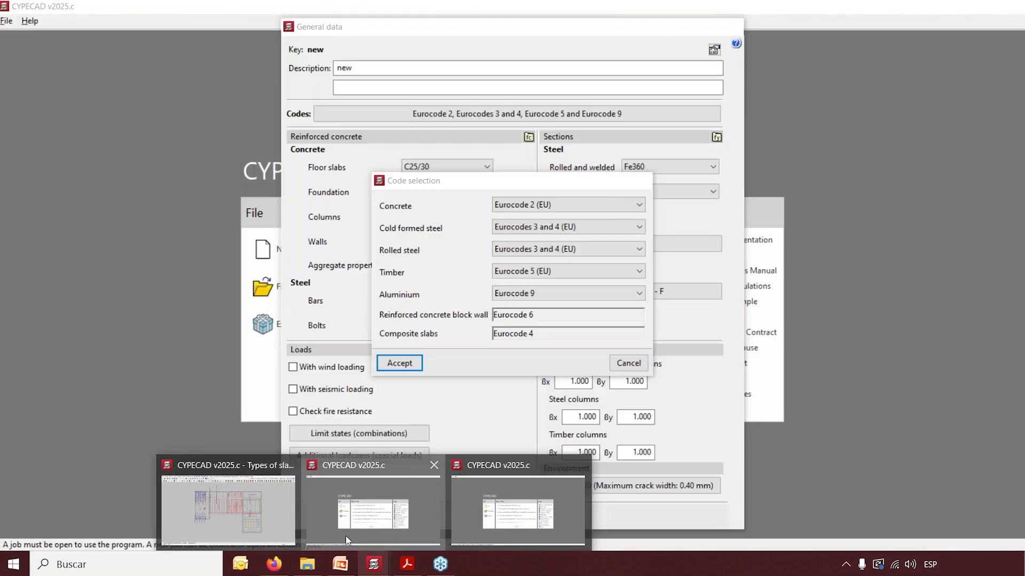
{"action": "left_click", "coordinate": [345, 536]}
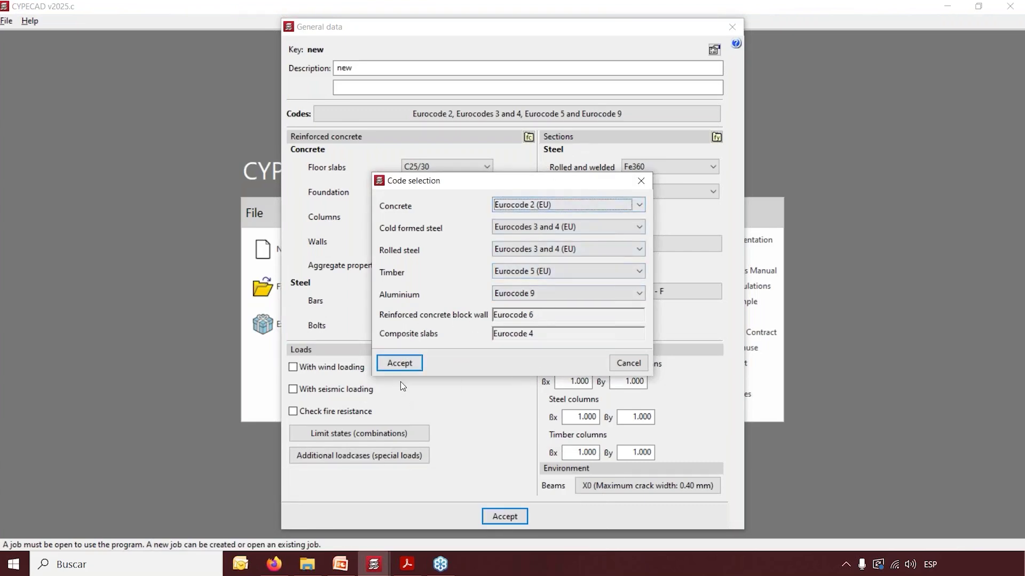
{"action": "left_click", "coordinate": [400, 363]}
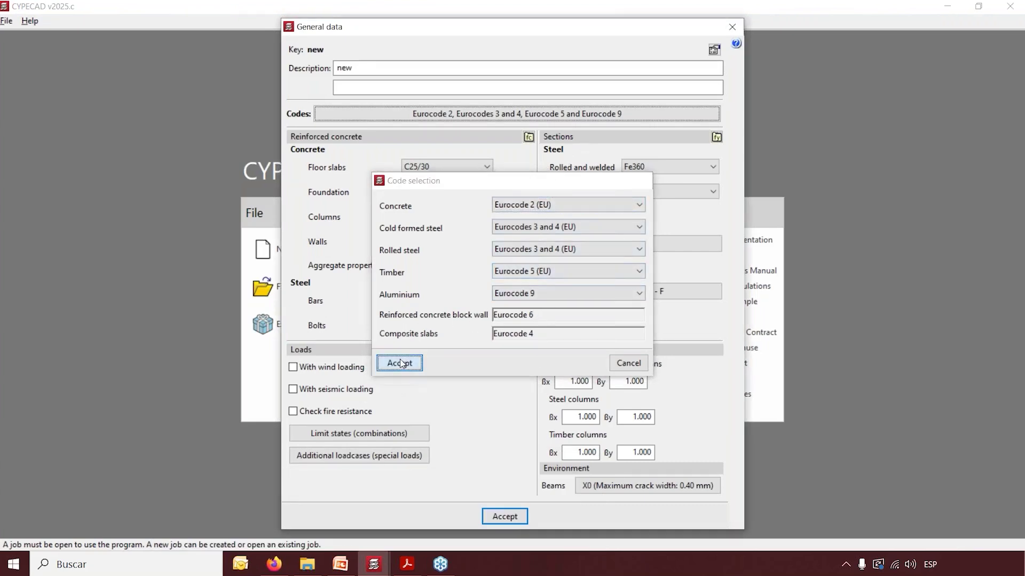
{"action": "left_click", "coordinate": [504, 516]}
{"action": "left_click", "coordinate": [513, 325]}
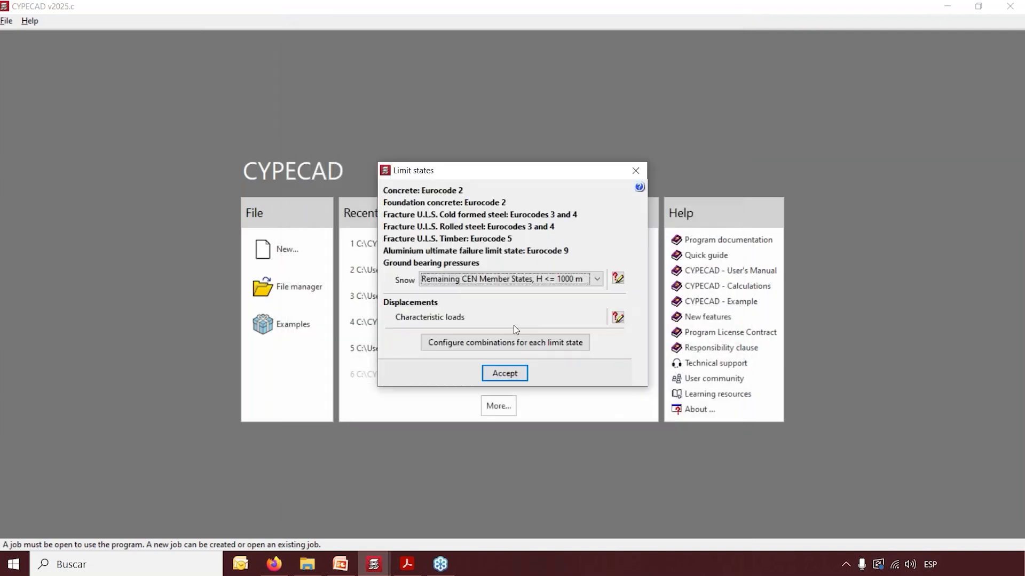
{"action": "left_click", "coordinate": [504, 373]}
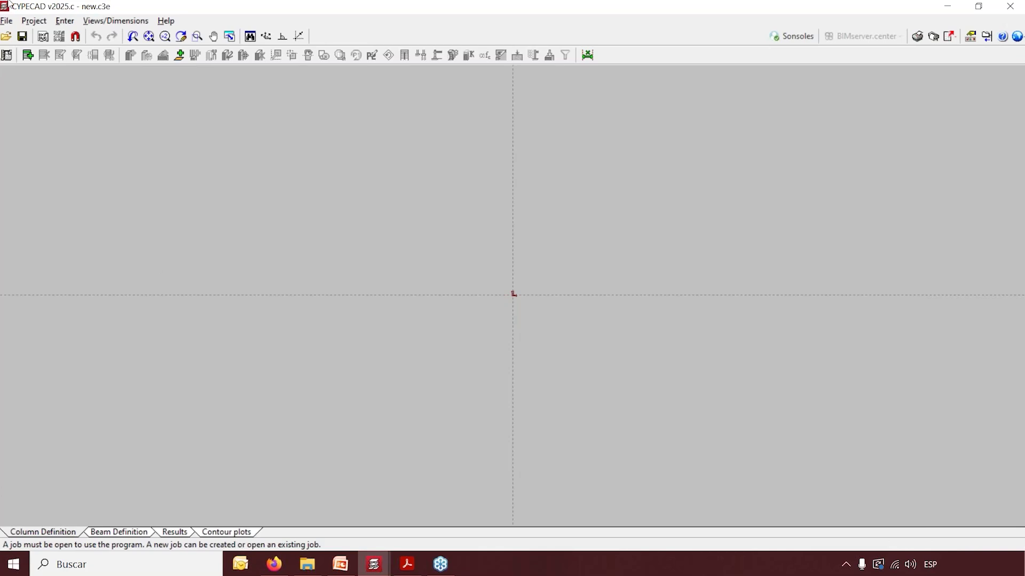
Add one new floor with a height of 3 m, use category A, live load 0.15 t/m² and dead load 0.15 t/m²
{"action": "left_click", "coordinate": [65, 21]}
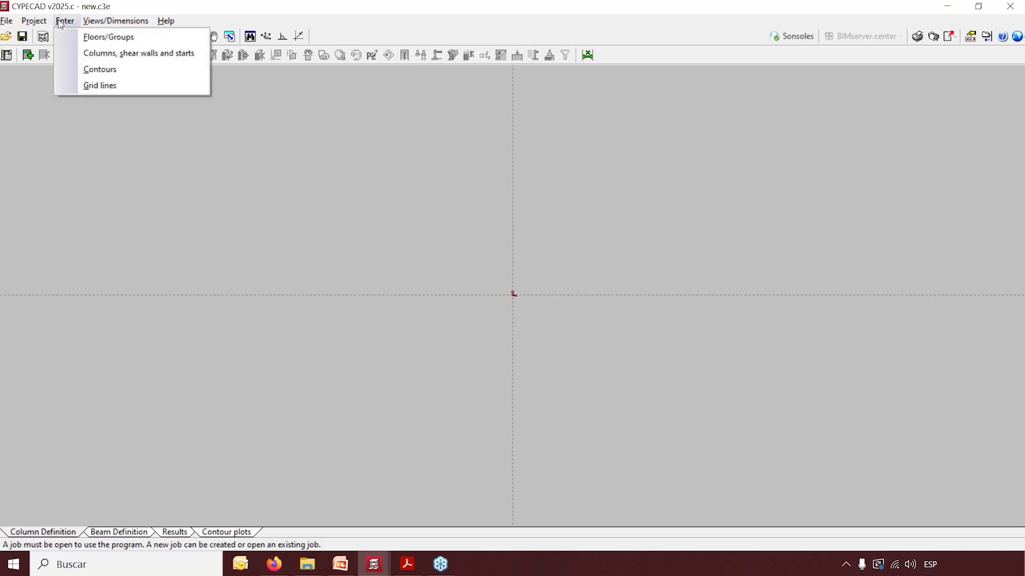
{"action": "left_click", "coordinate": [105, 37]}
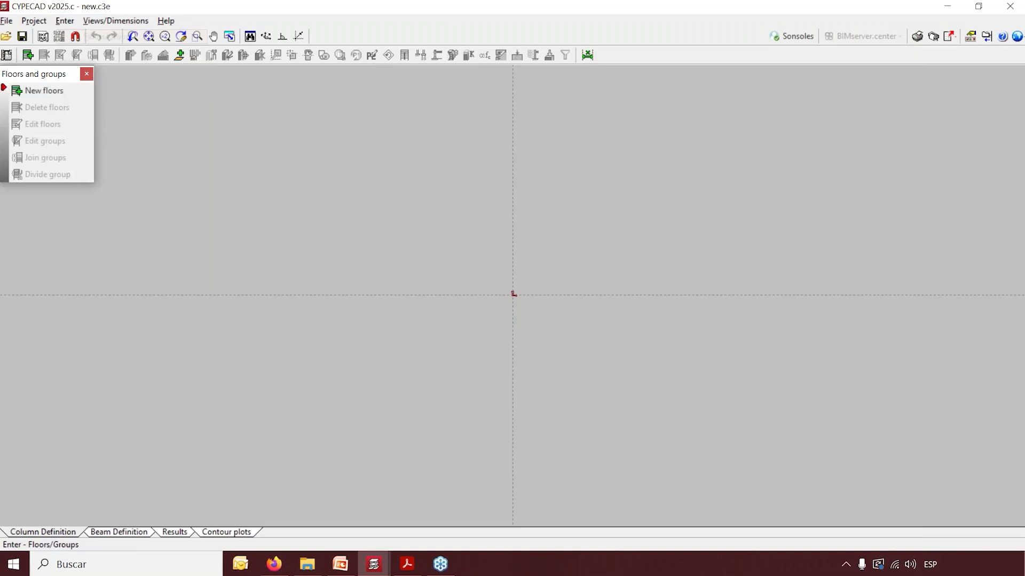
{"action": "left_click", "coordinate": [44, 91]}
{"action": "left_click", "coordinate": [445, 322]}
{"action": "left_click", "coordinate": [544, 206]}
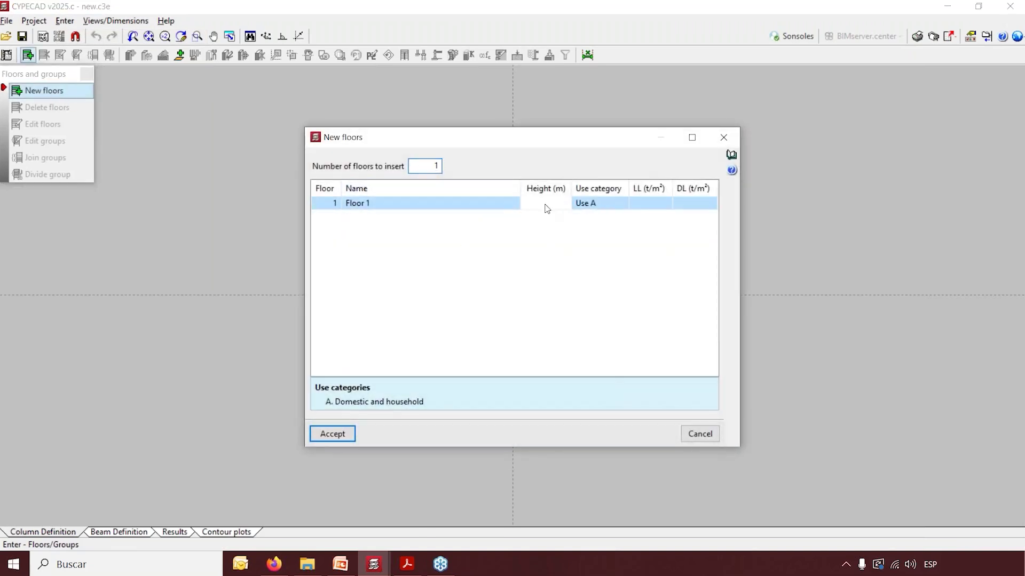
{"action": "type", "text": "3"}
{"action": "left_click", "coordinate": [642, 205]}
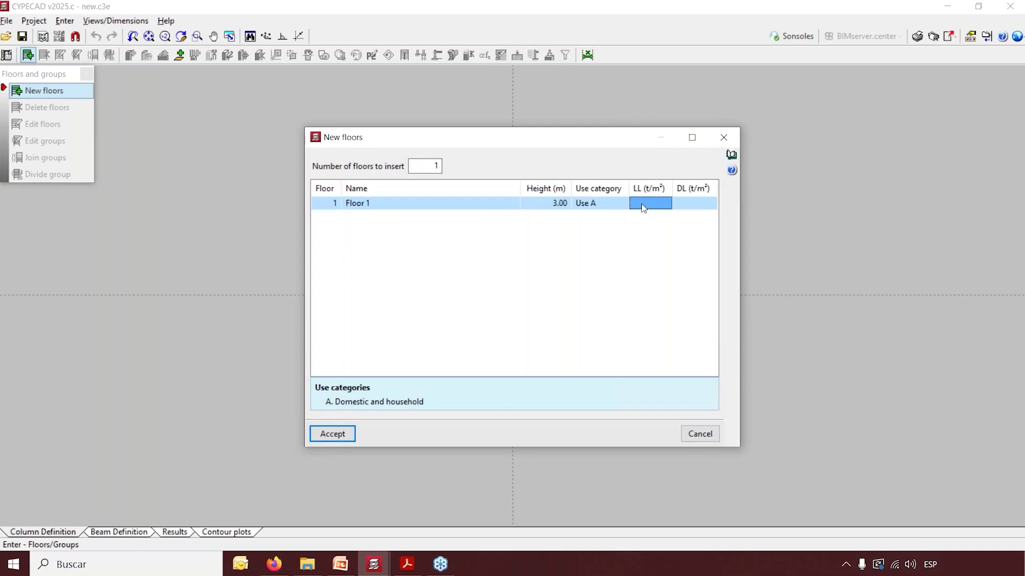
{"action": "type", "text": "0.15"}
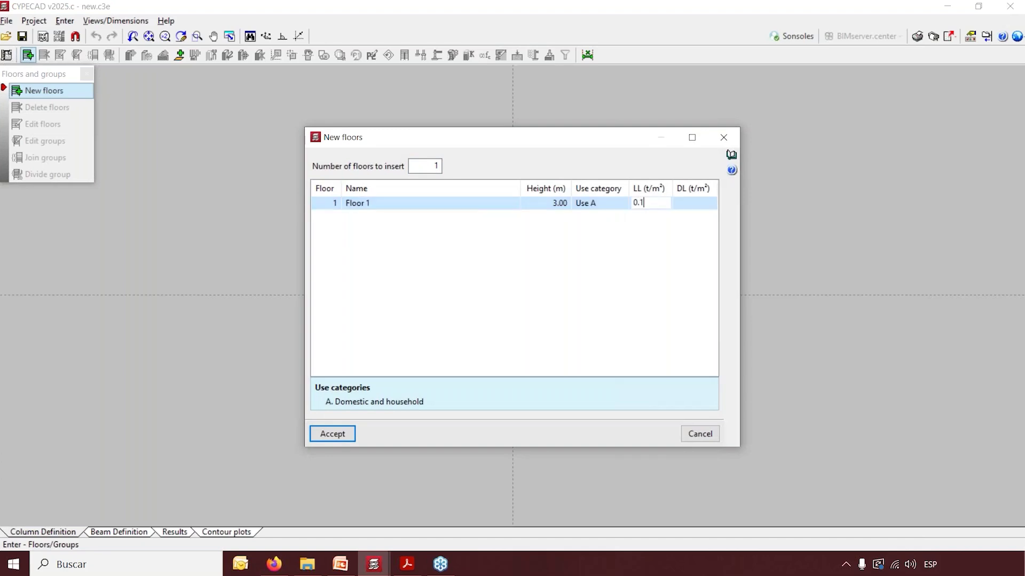
{"action": "left_click", "coordinate": [694, 206]}
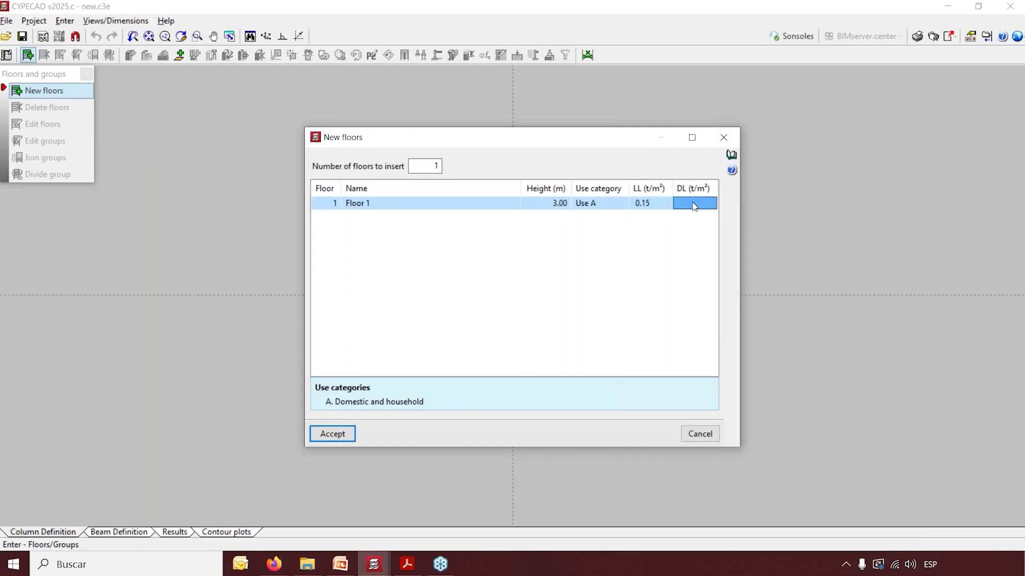
{"action": "type", "text": "0.15"}
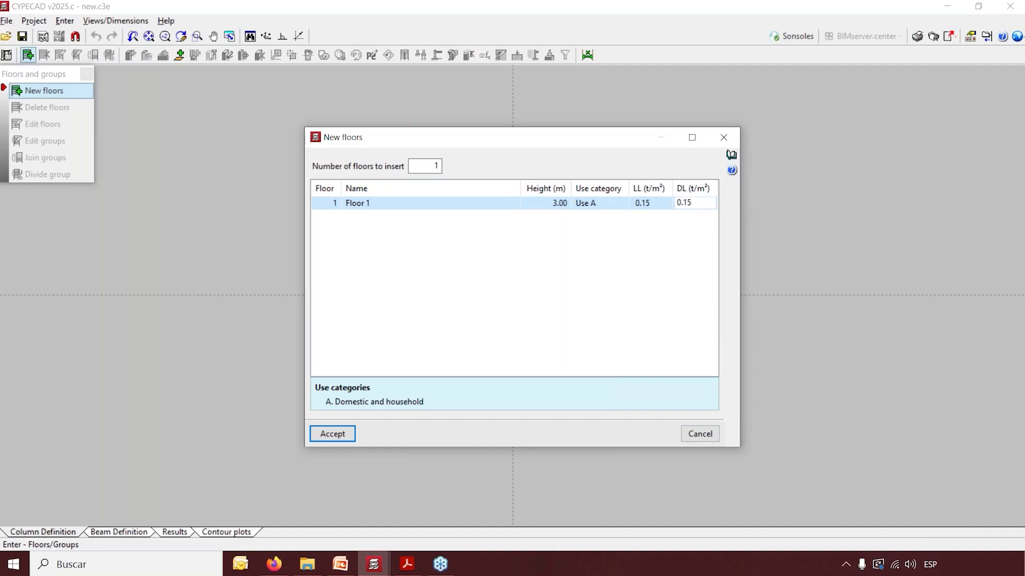
{"action": "left_click", "coordinate": [332, 433]}
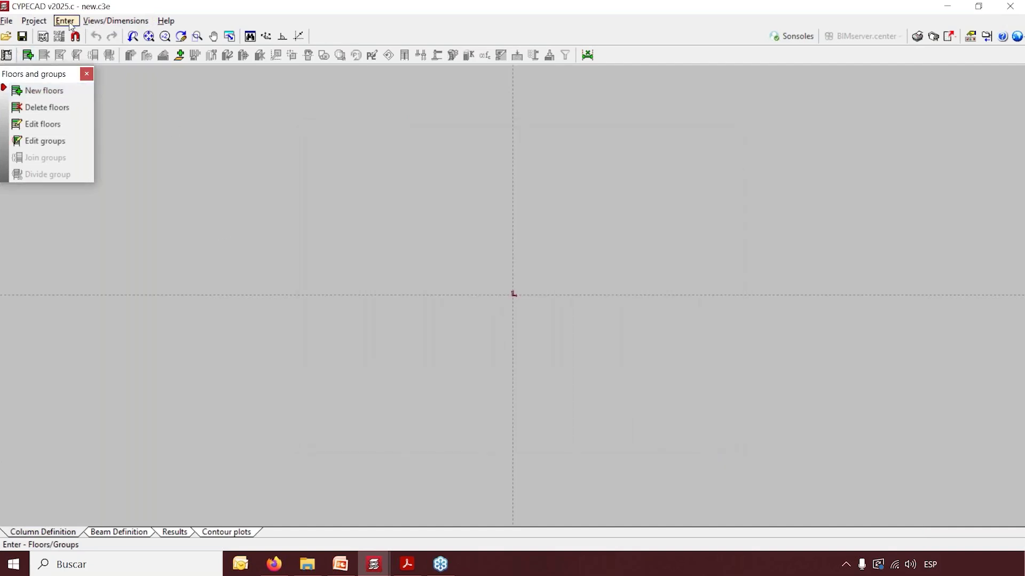
Review the floor heights and foundation plane elevation in the floor editor, then leave floor and group entry
{"action": "left_click", "coordinate": [49, 128]}
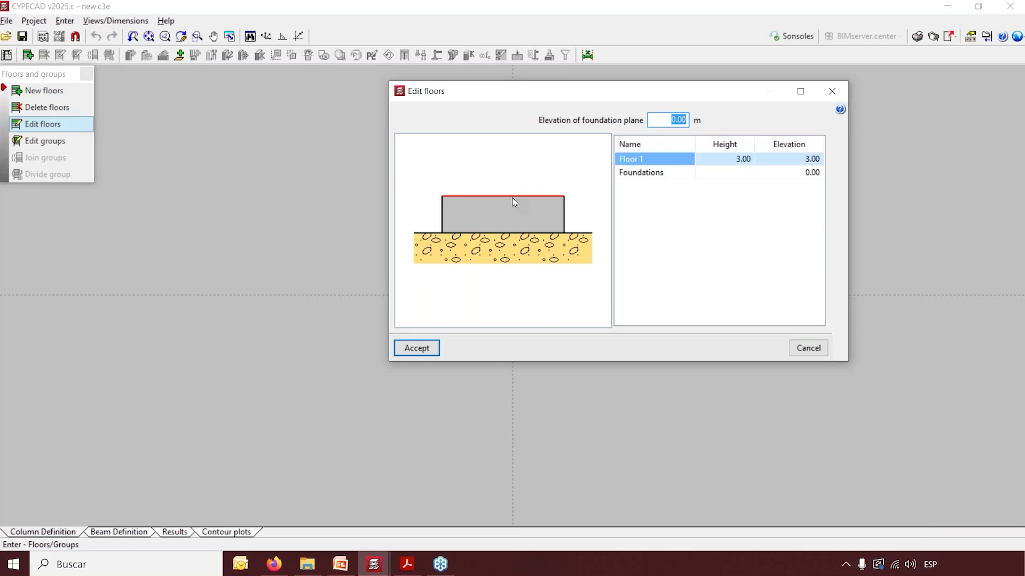
{"action": "left_click", "coordinate": [832, 93]}
{"action": "left_click", "coordinate": [87, 75]}
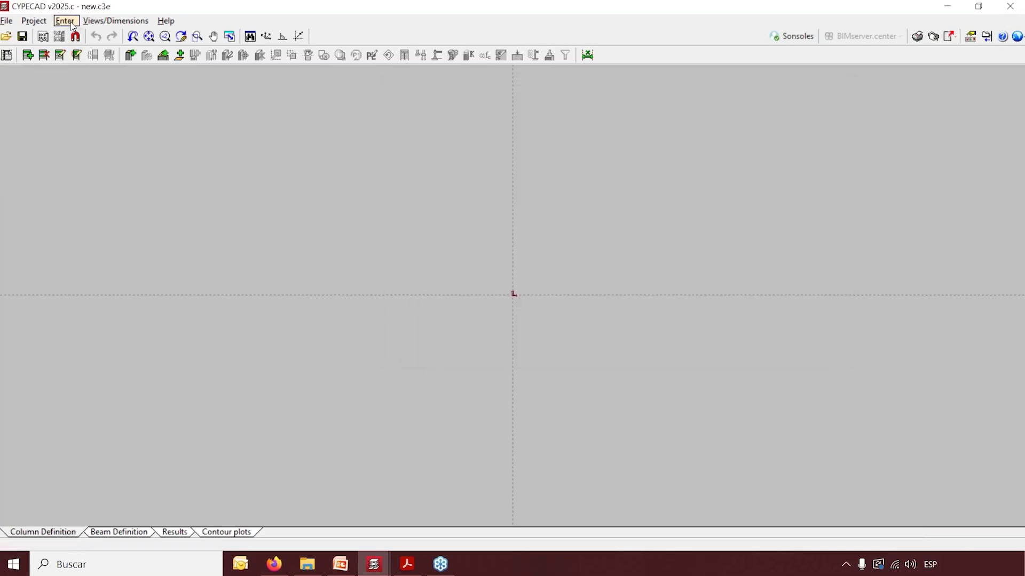
Start a new column from the foundations to Floor 1 and open its section type selection
{"action": "left_click", "coordinate": [65, 21]}
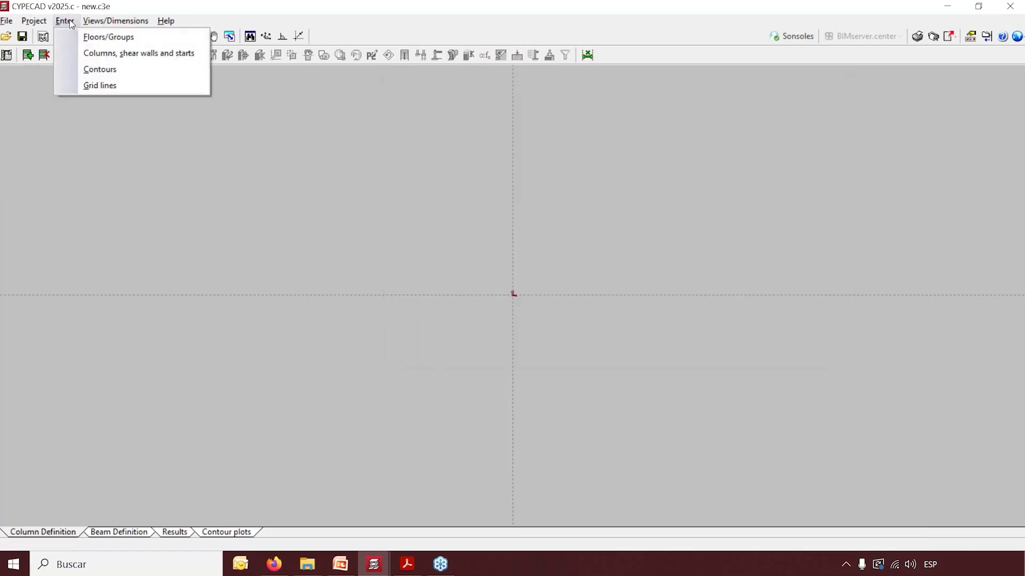
{"action": "left_click", "coordinate": [103, 54]}
{"action": "left_click", "coordinate": [73, 91]}
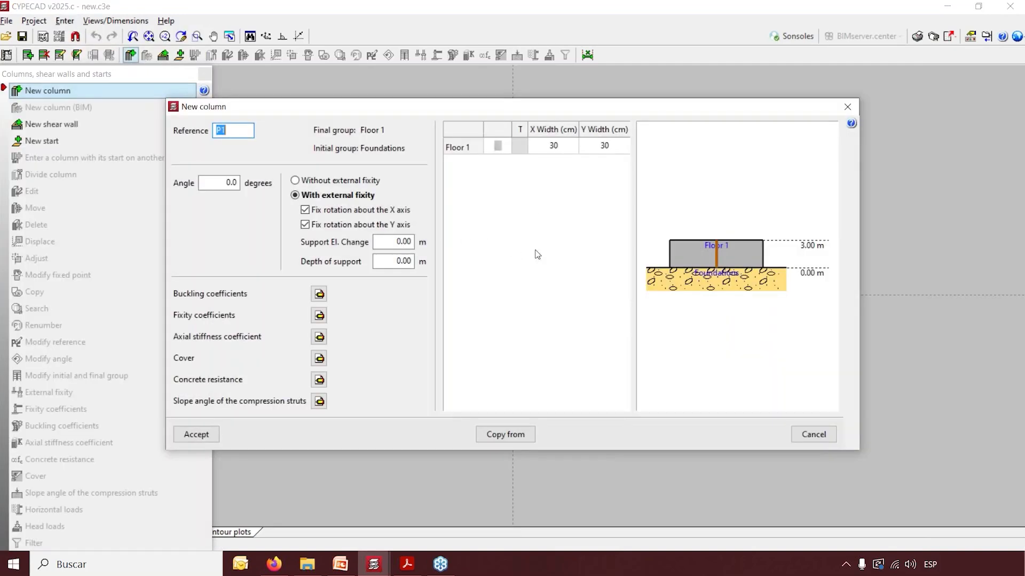
{"action": "left_click", "coordinate": [499, 147]}
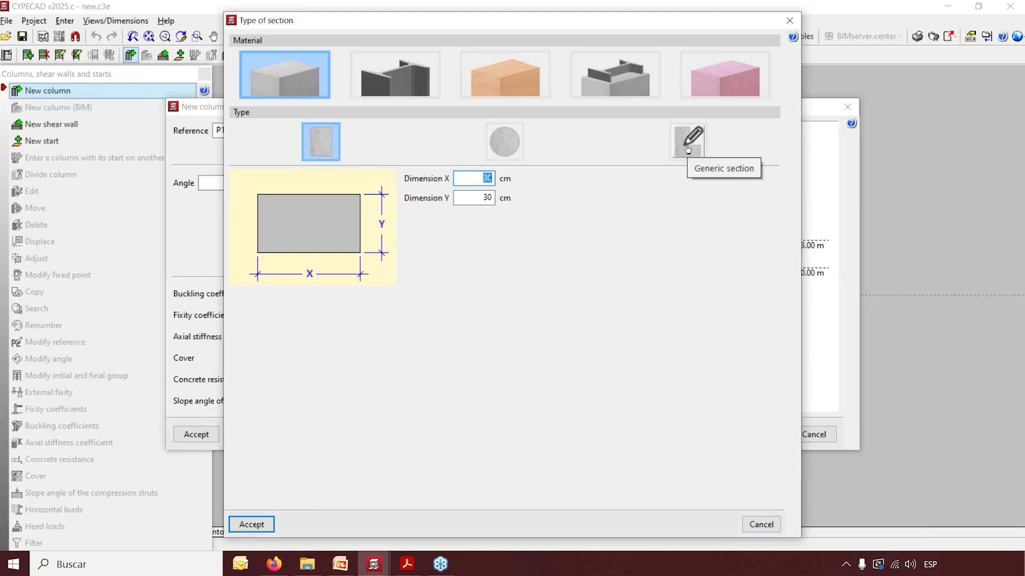
Examine the steel column section options and the predefined manufacturer section series available for import
{"action": "left_click", "coordinate": [390, 89]}
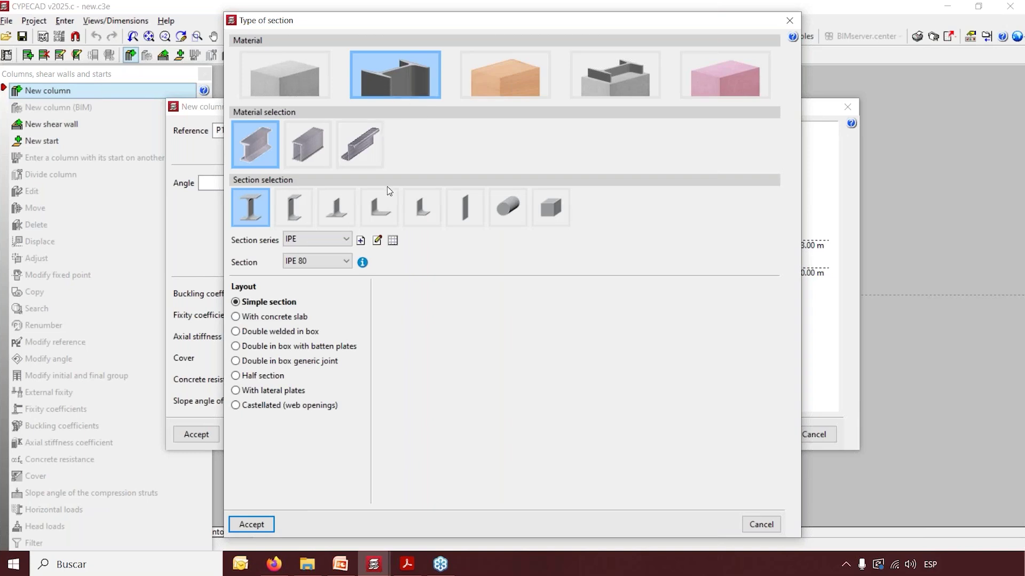
{"action": "left_click", "coordinate": [361, 144]}
{"action": "left_click", "coordinate": [251, 149]}
{"action": "left_click", "coordinate": [392, 240]}
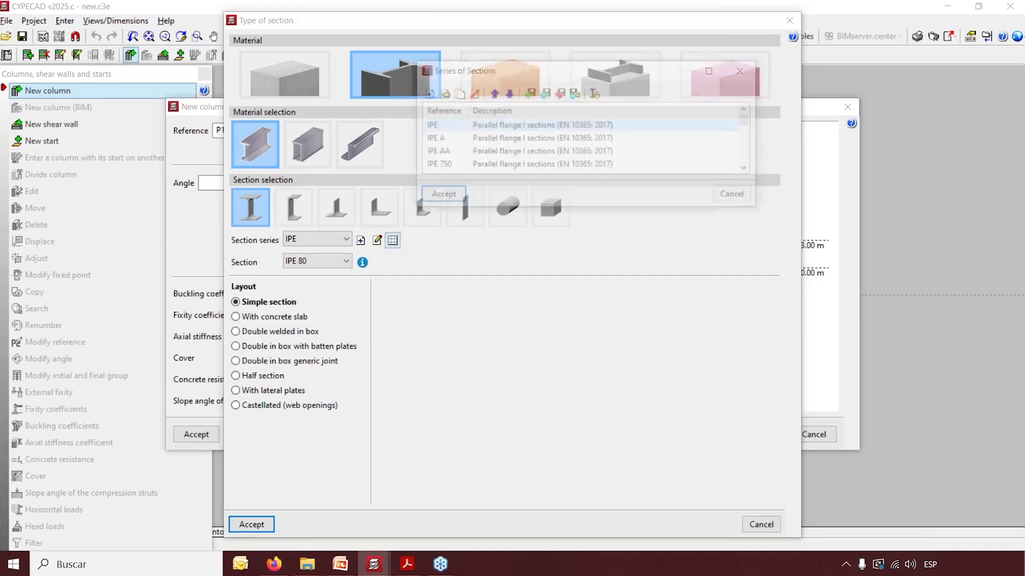
{"action": "left_click", "coordinate": [595, 95]}
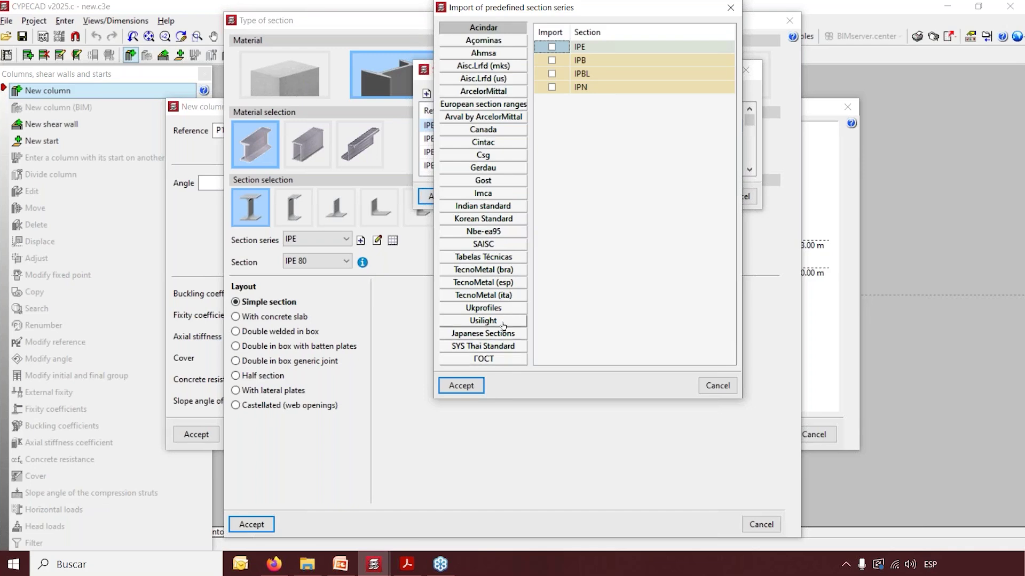
{"action": "left_click", "coordinate": [730, 7]}
{"action": "left_click", "coordinate": [746, 70]}
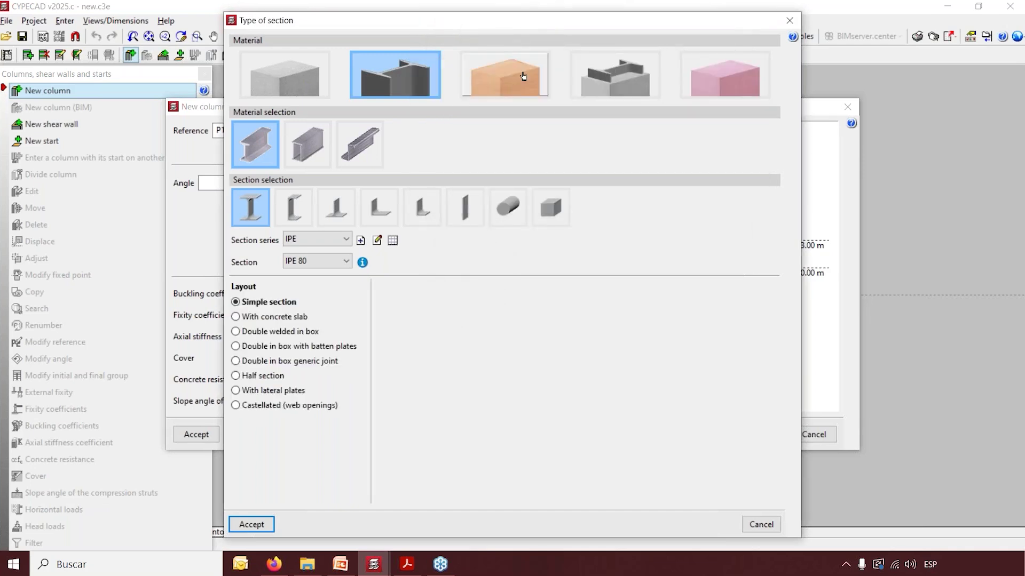
Preview the timber and composite column sections, loading the IPE series for the rectangular concrete-encased steel type
{"action": "left_click", "coordinate": [523, 76]}
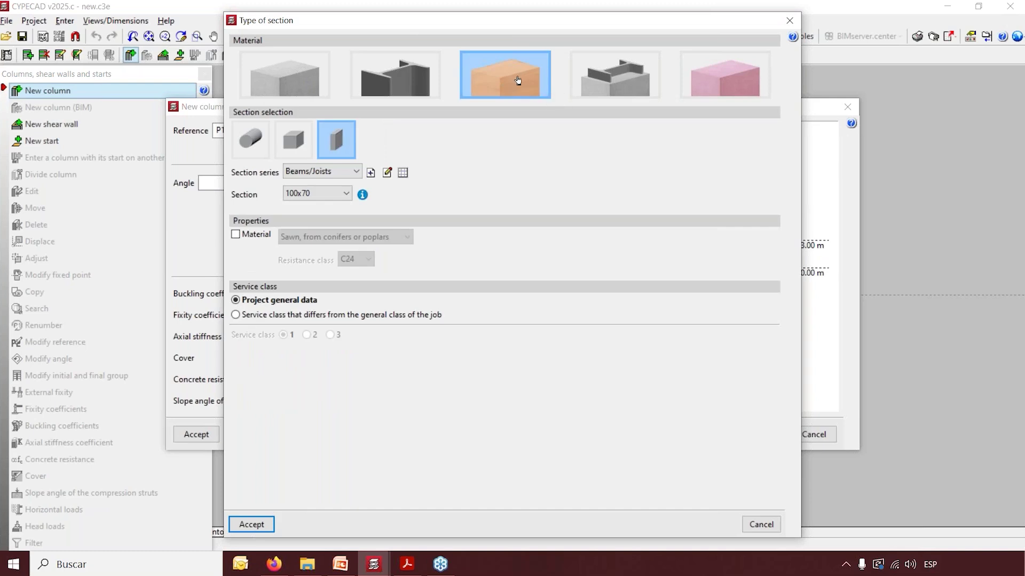
{"action": "left_click", "coordinate": [579, 78]}
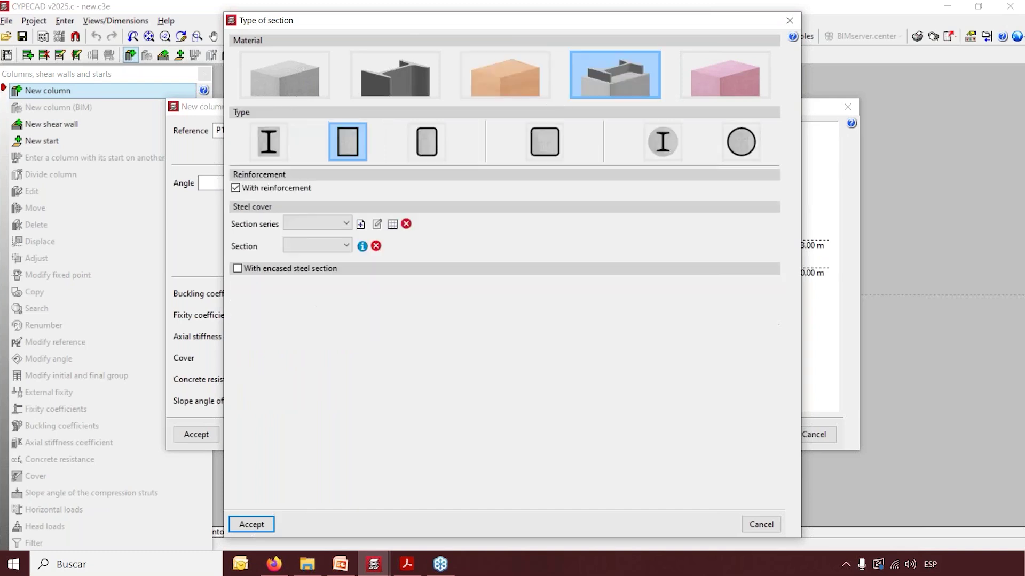
{"action": "left_click", "coordinate": [280, 146]}
{"action": "left_click", "coordinate": [565, 219]}
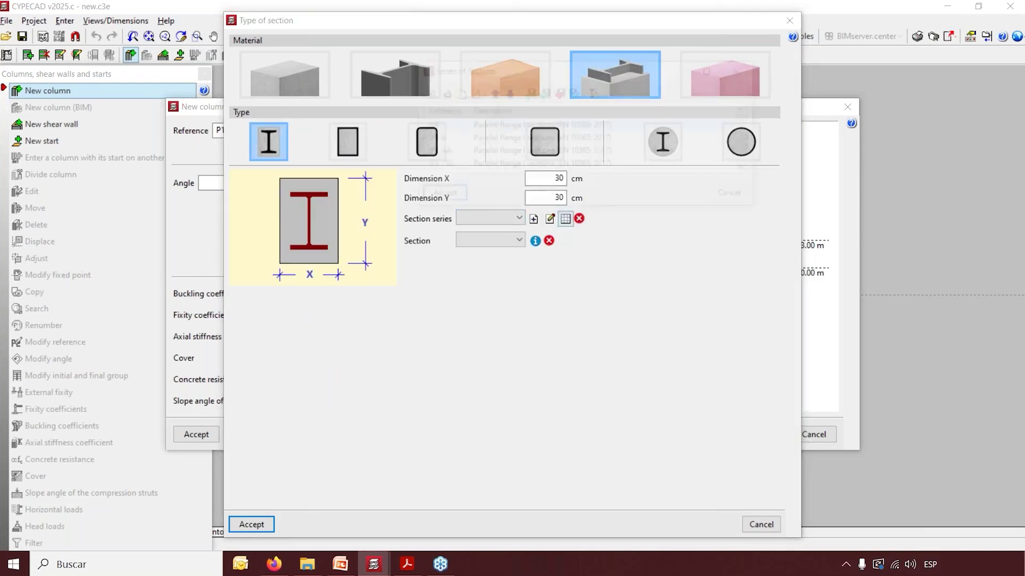
{"action": "left_click", "coordinate": [592, 93]}
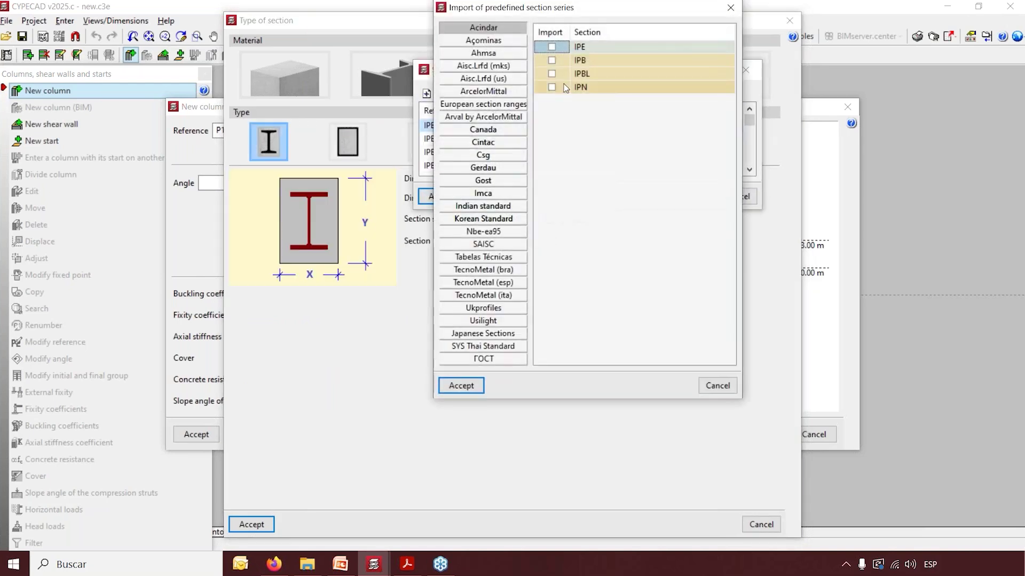
{"action": "left_click", "coordinate": [730, 7]}
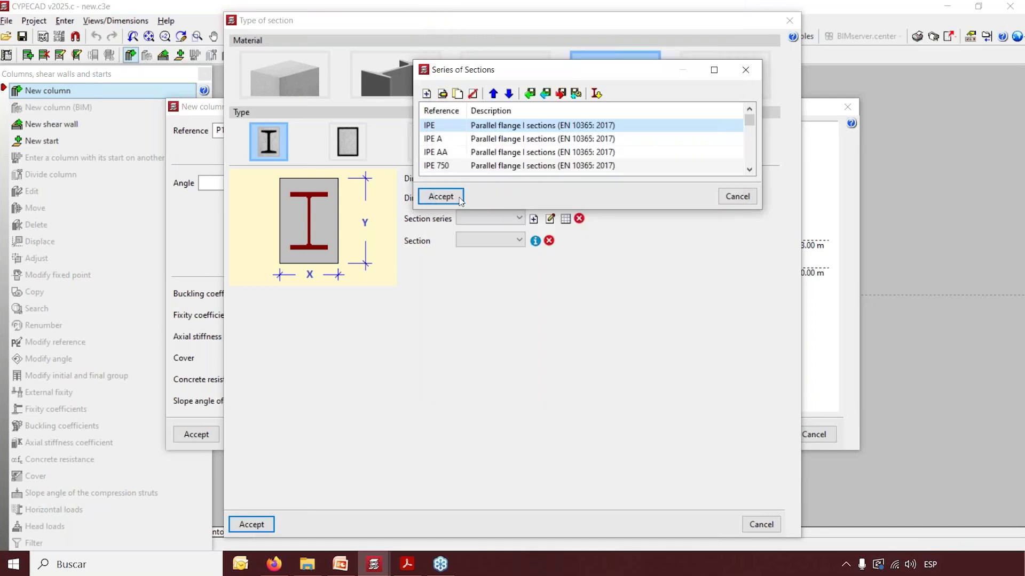
{"action": "left_click", "coordinate": [459, 198]}
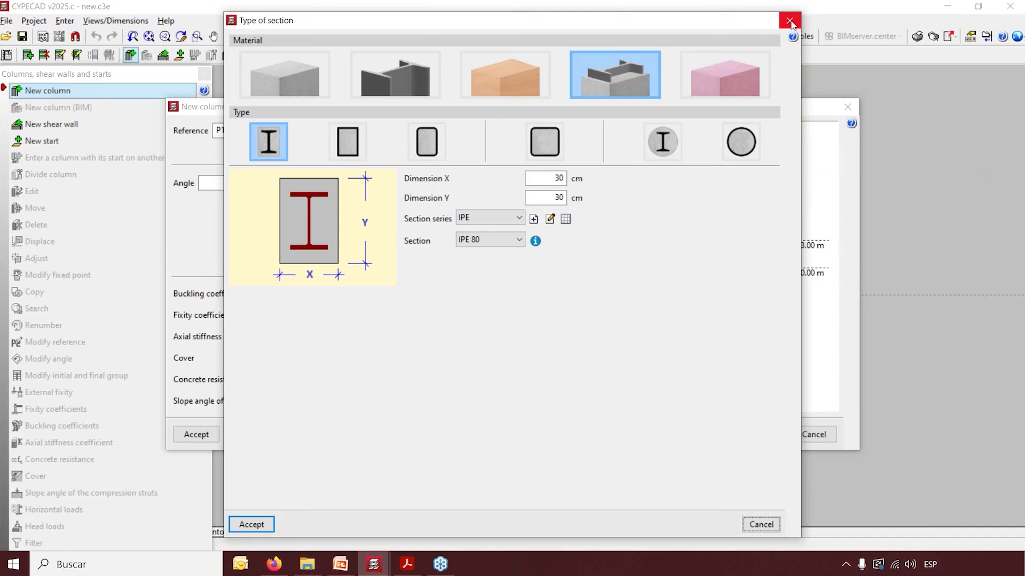
Define the column as rectangular concrete, 30 x 30 cm, with reference C1, and place it at coordinates 0, 0
{"action": "left_click", "coordinate": [274, 79]}
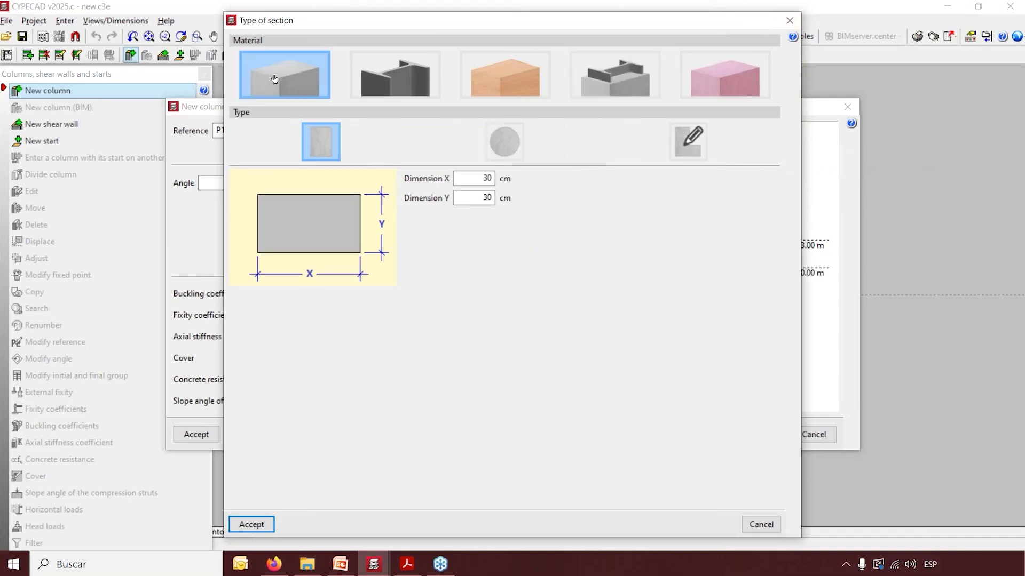
{"action": "left_click", "coordinate": [252, 525]}
{"action": "left_click", "coordinate": [222, 131]}
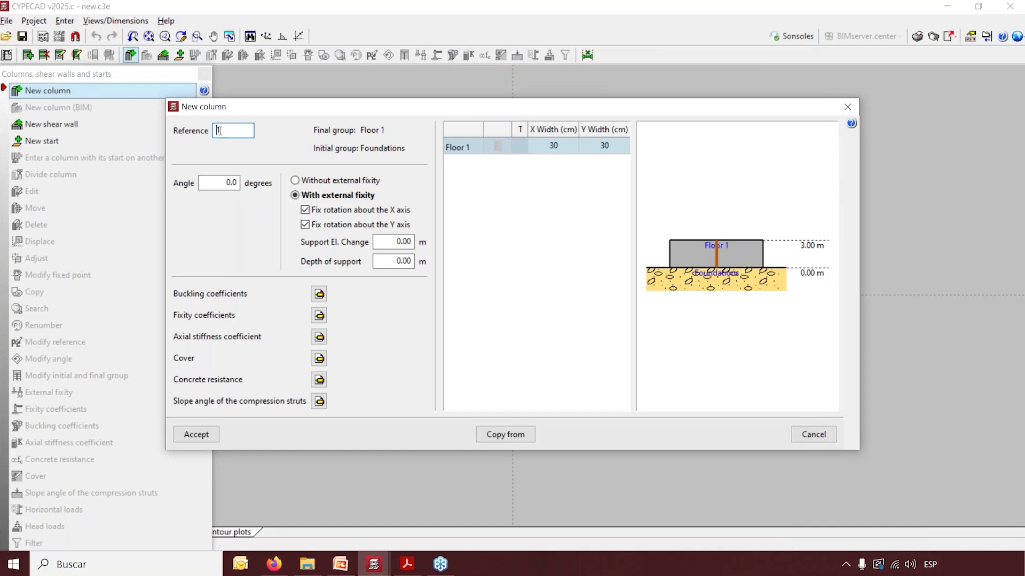
{"action": "left_click", "coordinate": [195, 434]}
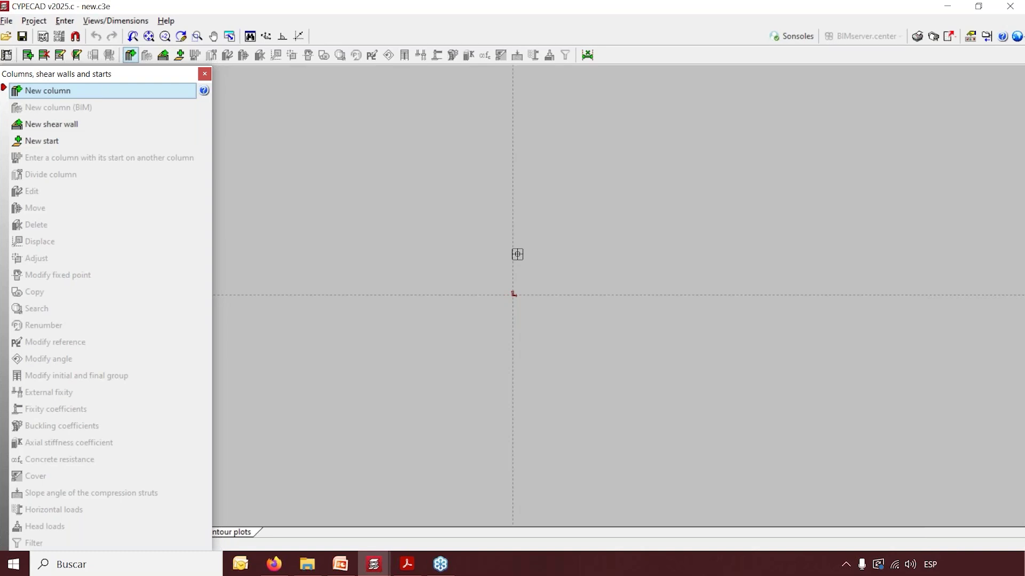
{"action": "key", "text": "Return"}
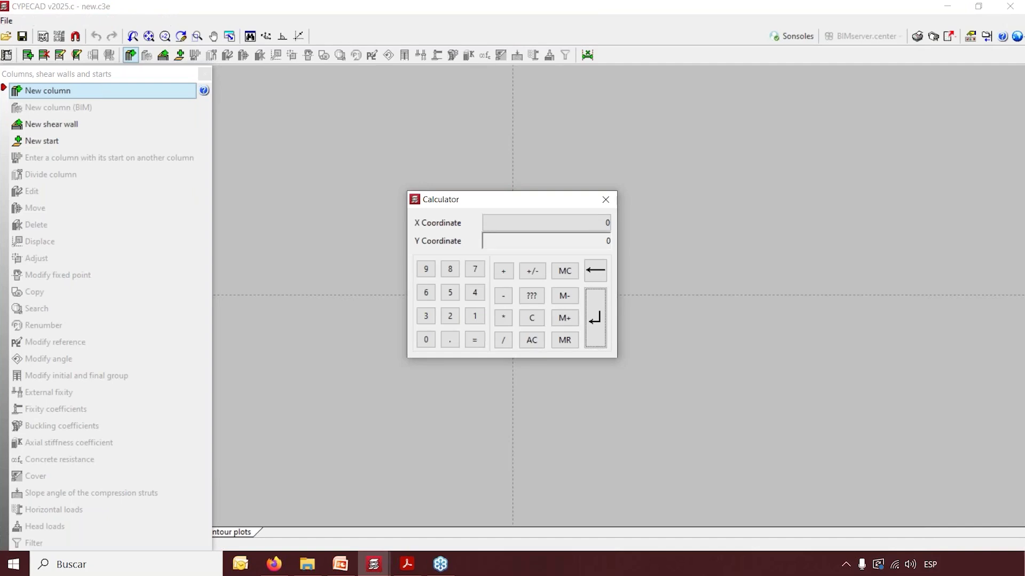
{"action": "key", "text": "Return"}
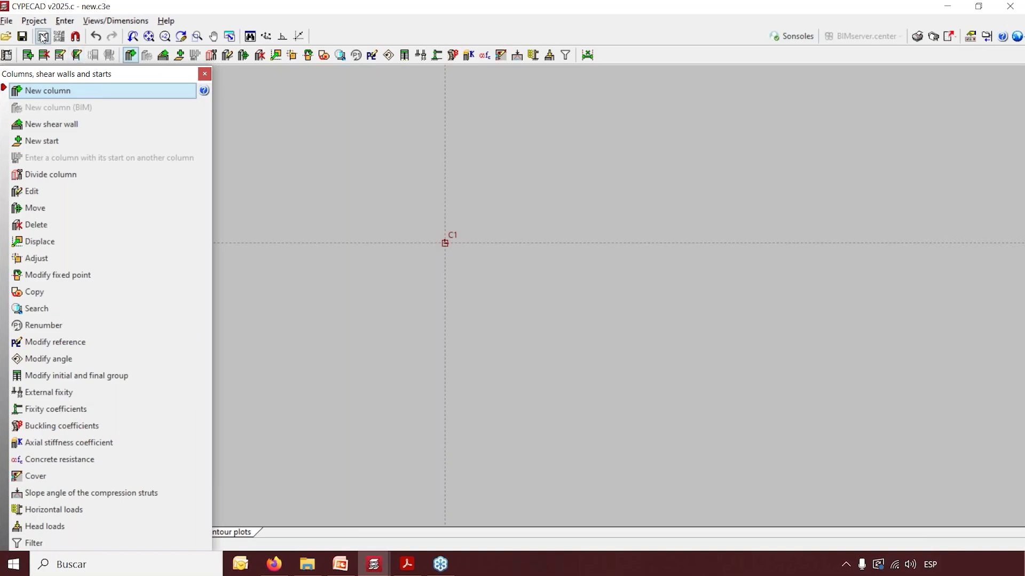
Import columns.dxf from the WEBINAR folder as a template view without assigning it to all the groups
{"action": "left_click", "coordinate": [42, 37]}
{"action": "left_click", "coordinate": [13, 33]}
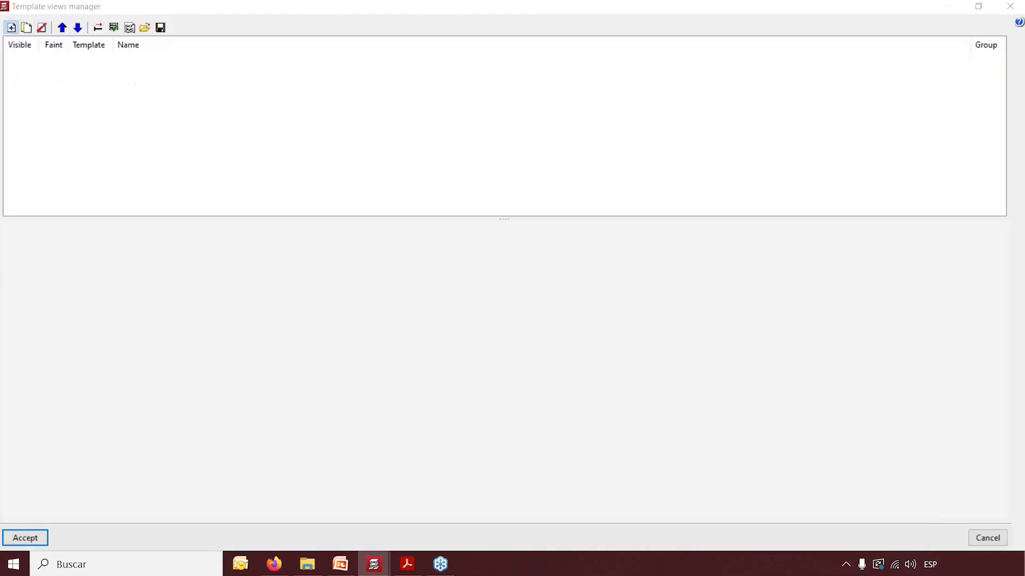
{"action": "left_click", "coordinate": [241, 250]}
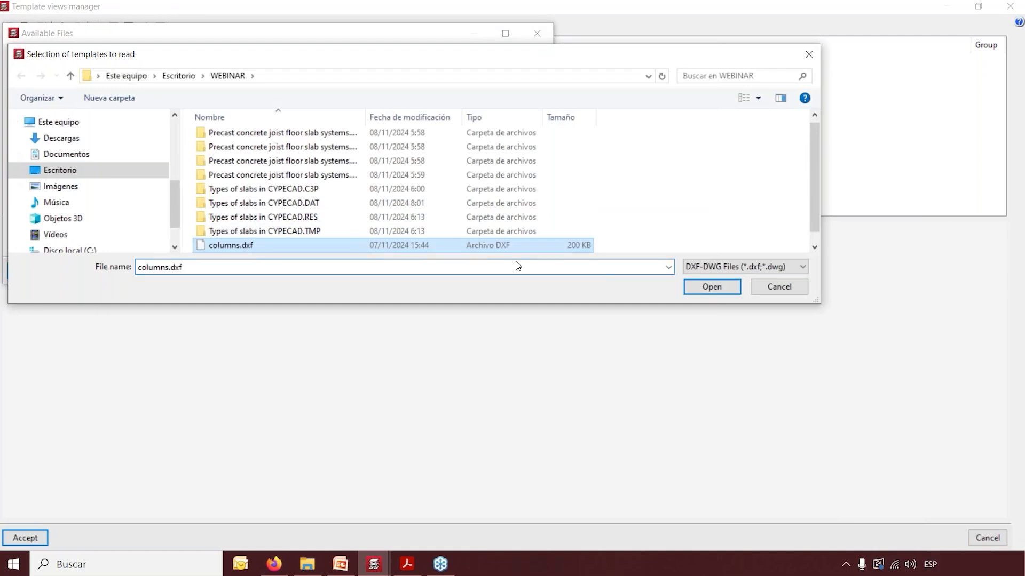
{"action": "left_click", "coordinate": [720, 291]}
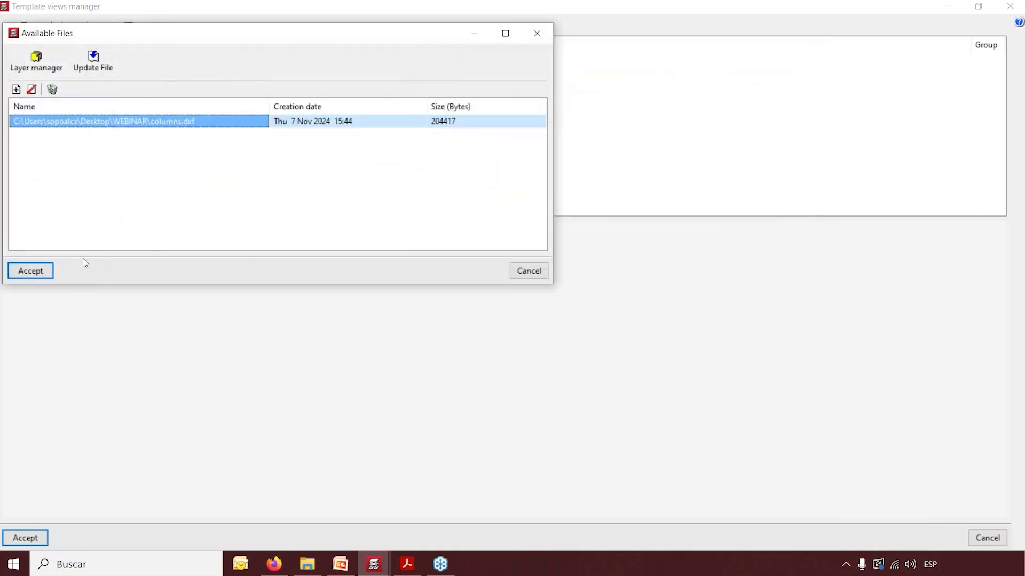
{"action": "left_click", "coordinate": [37, 272]}
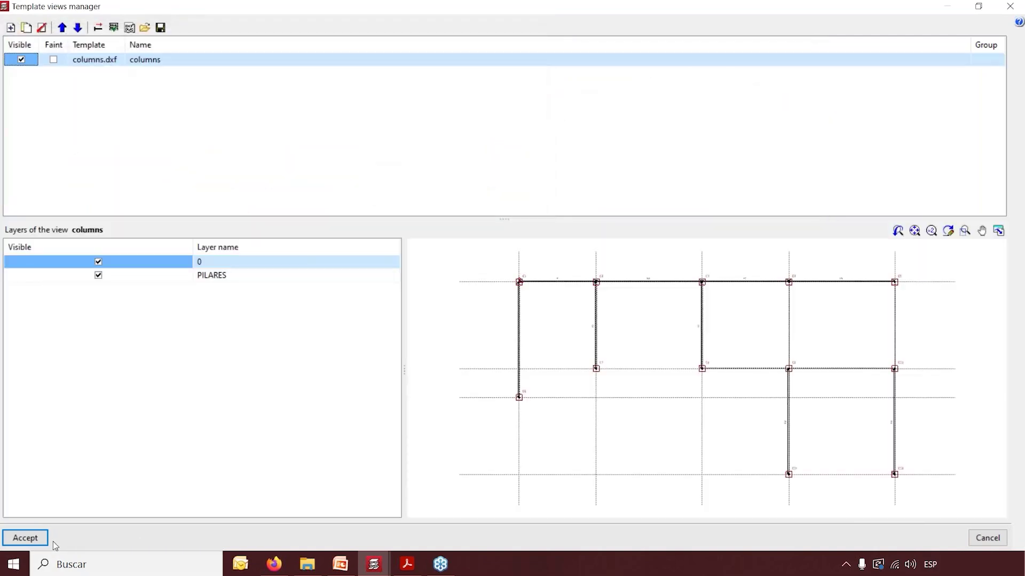
{"action": "left_click", "coordinate": [21, 537]}
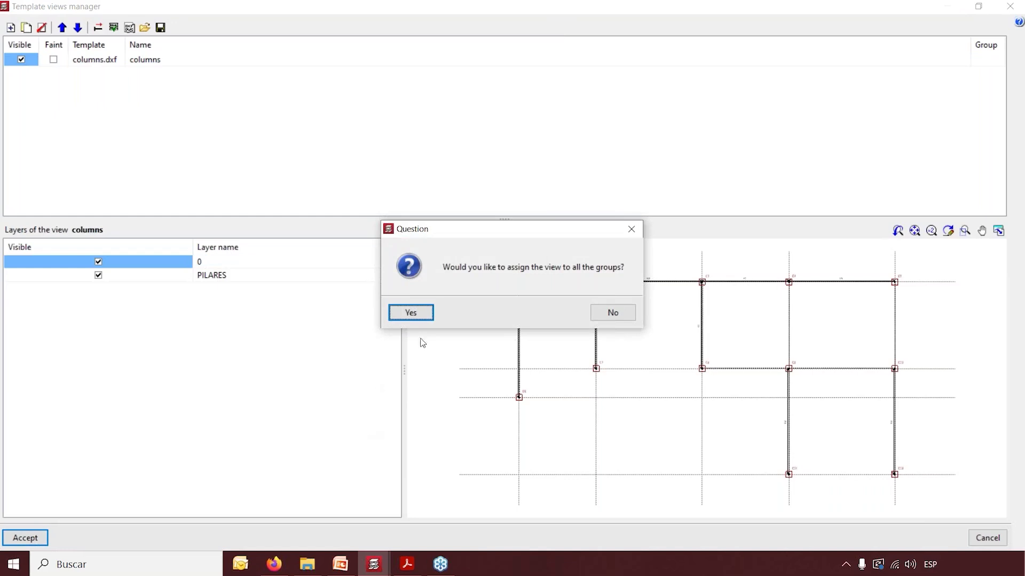
{"action": "left_click", "coordinate": [616, 313]}
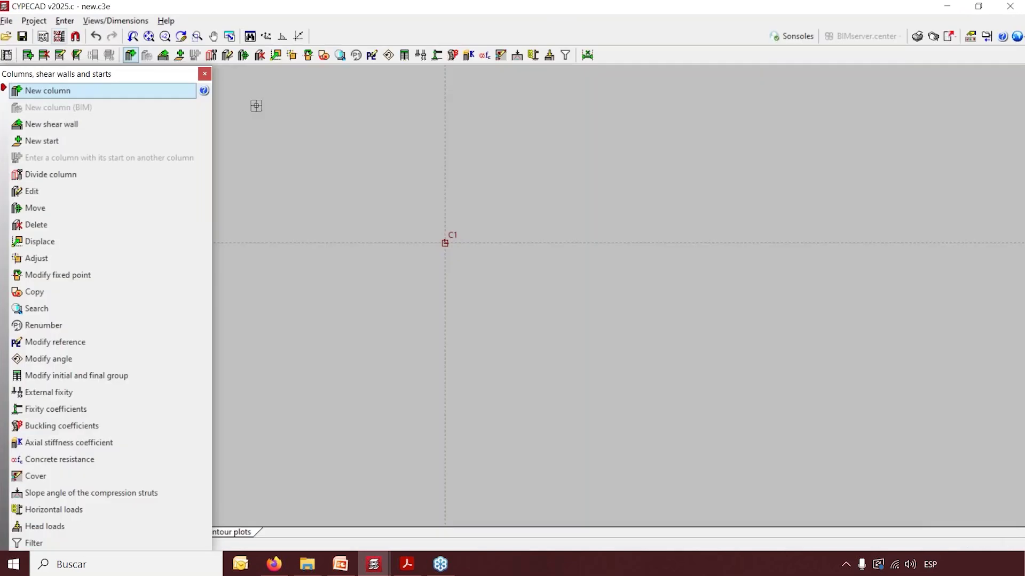
Show the imported columns template view over the column plan
{"action": "left_click", "coordinate": [59, 36]}
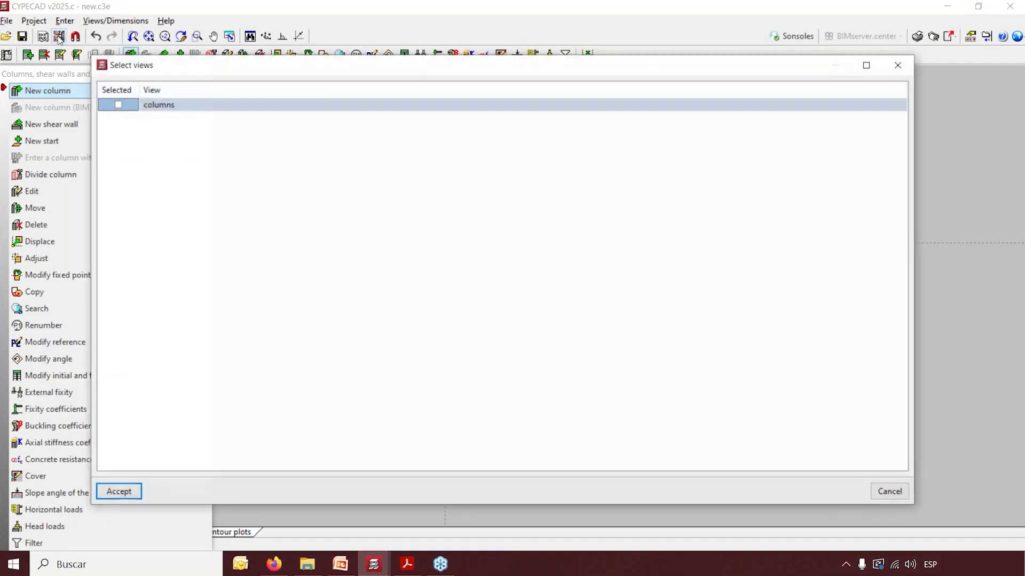
{"action": "left_click", "coordinate": [123, 104]}
{"action": "left_click", "coordinate": [133, 495]}
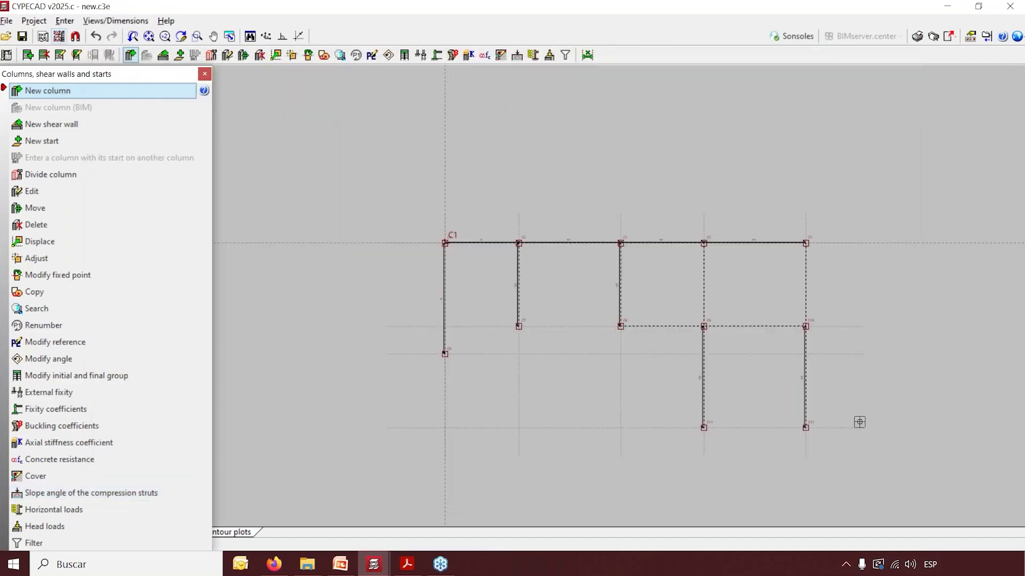
{"action": "scroll", "coordinate": [856, 430], "scroll_direction": "up", "scroll_amount": 2}
{"action": "scroll", "coordinate": [610, 452], "scroll_direction": "up", "scroll_amount": 1}
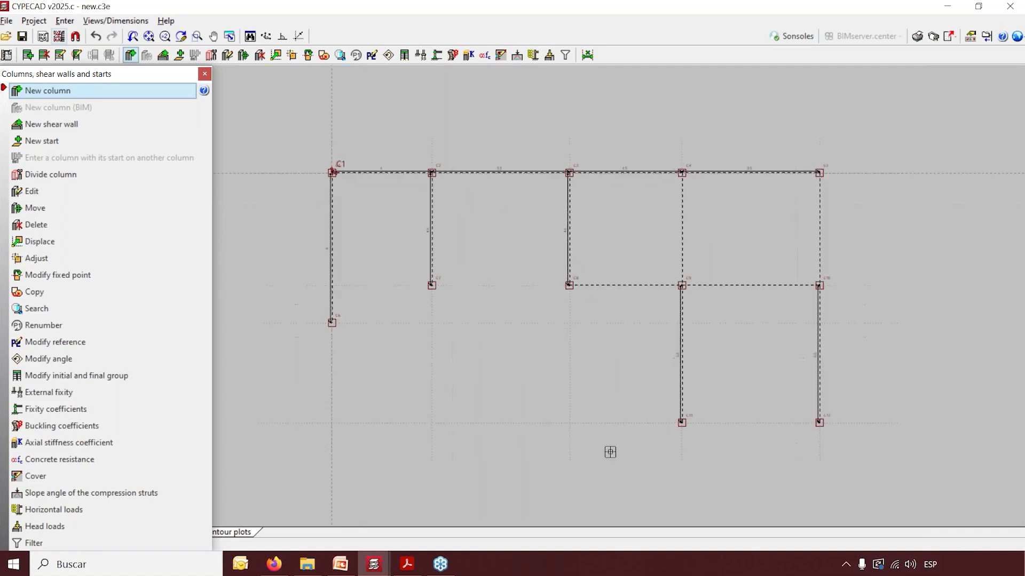
Activate the template object snaps with the Center snap enabled
{"action": "left_click", "coordinate": [75, 39]}
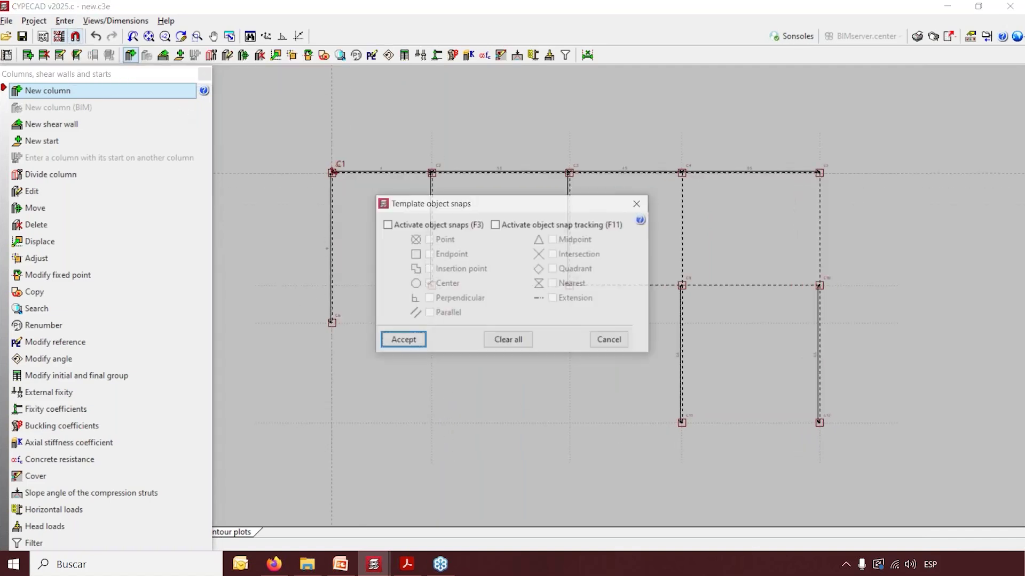
{"action": "left_click", "coordinate": [392, 226]}
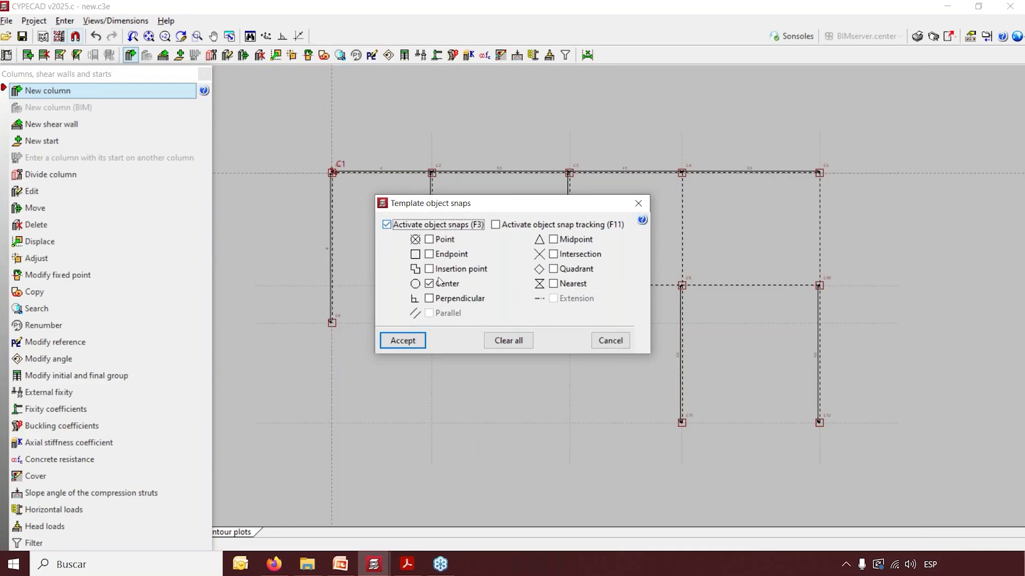
{"action": "left_click", "coordinate": [402, 341]}
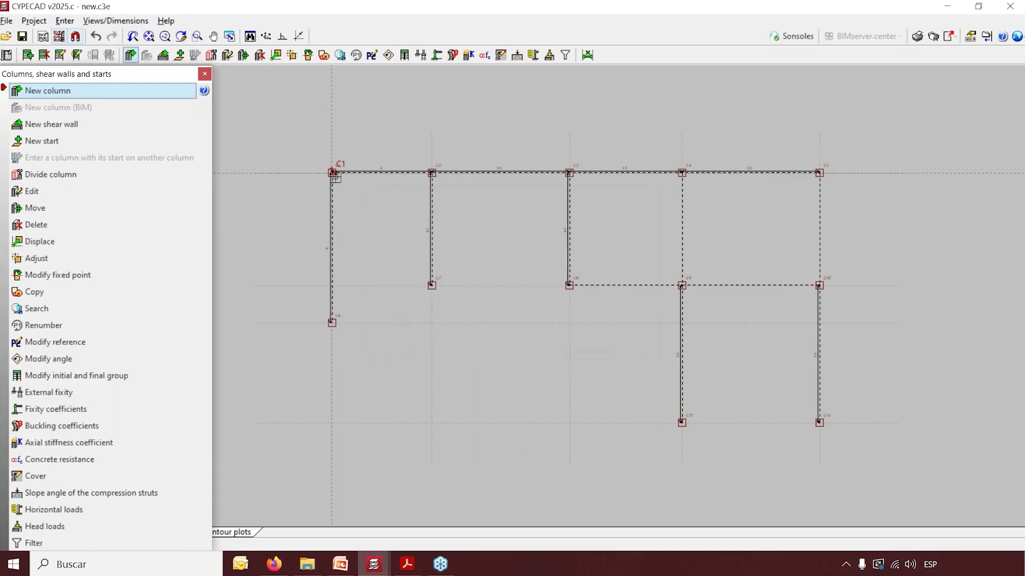
Place columns C2, C3 and C4 along the template's upper row, snapping to the column centres
{"action": "scroll", "coordinate": [328, 171], "scroll_direction": "up", "scroll_amount": 2}
{"action": "scroll", "coordinate": [483, 174], "scroll_direction": "up", "scroll_amount": 5}
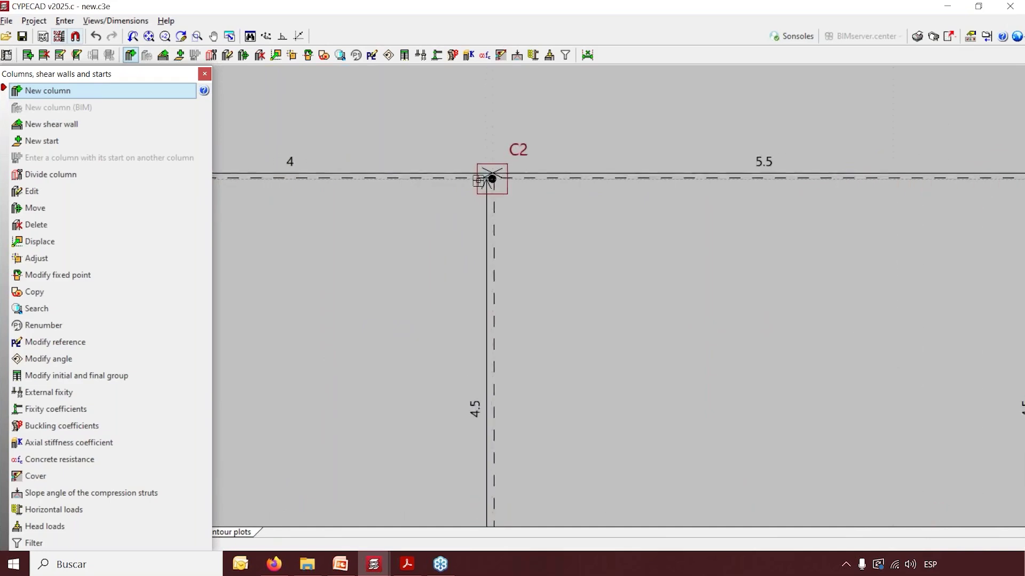
{"action": "scroll", "coordinate": [492, 173], "scroll_direction": "down", "scroll_amount": 5}
{"action": "scroll", "coordinate": [602, 180], "scroll_direction": "up", "scroll_amount": 2}
{"action": "scroll", "coordinate": [602, 179], "scroll_direction": "up", "scroll_amount": 3}
{"action": "scroll", "coordinate": [555, 169], "scroll_direction": "down", "scroll_amount": 1}
{"action": "scroll", "coordinate": [515, 167], "scroll_direction": "down", "scroll_amount": 2}
{"action": "scroll", "coordinate": [742, 170], "scroll_direction": "up", "scroll_amount": 3}
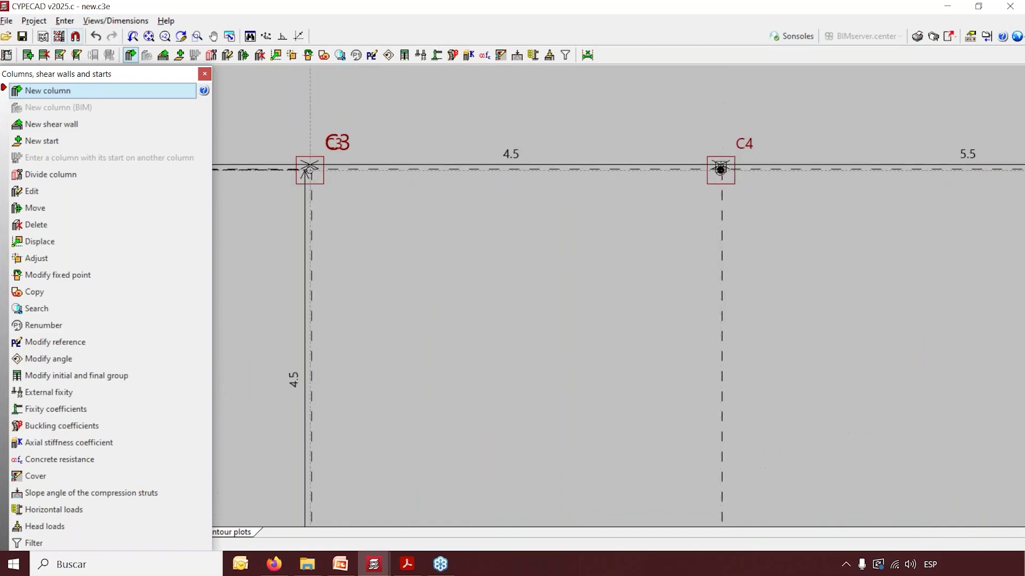
{"action": "scroll", "coordinate": [638, 168], "scroll_direction": "down", "scroll_amount": 2}
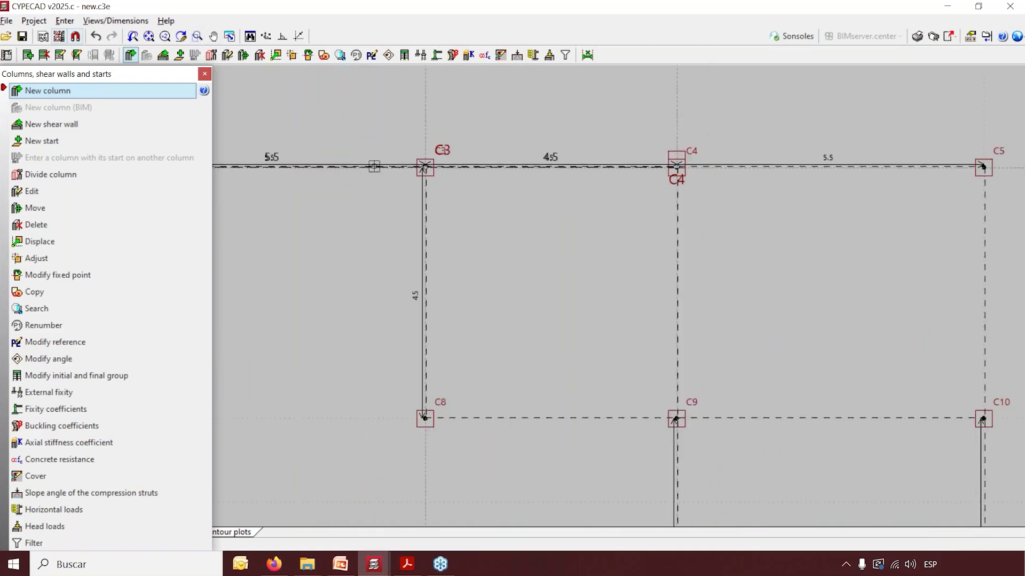
Leave column entry and delete the misplaced column C4
{"action": "left_click", "coordinate": [375, 168]}
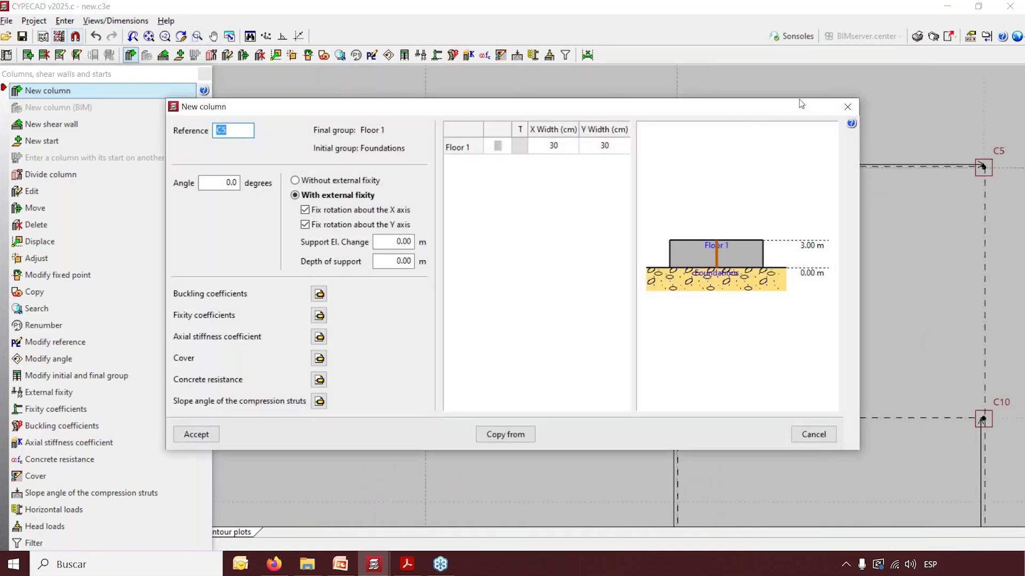
{"action": "left_click", "coordinate": [847, 106]}
{"action": "left_click", "coordinate": [102, 225]}
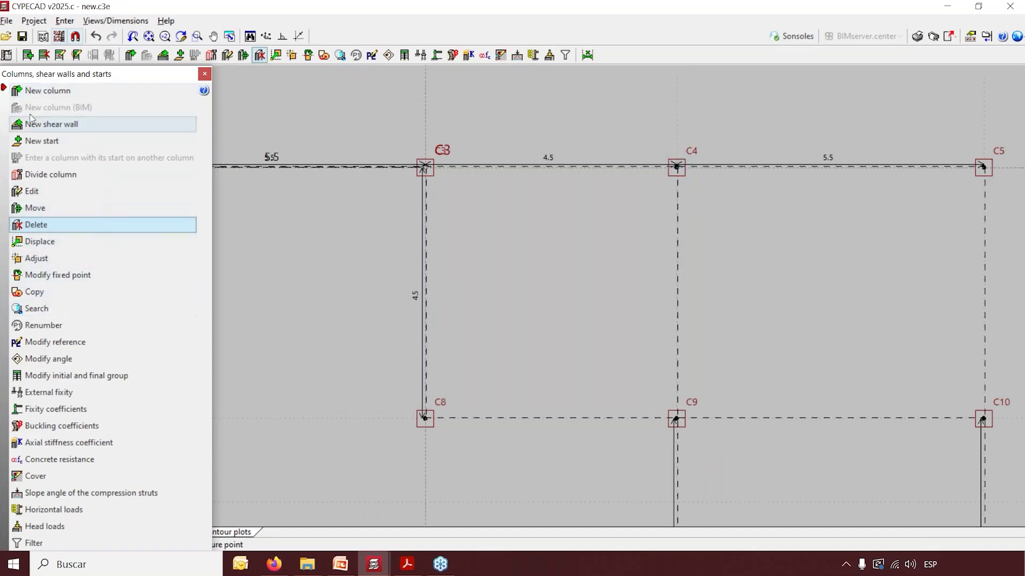
Define a new 30 x 30 cm column with reference C4 and place it at the template's C4 centre
{"action": "left_click", "coordinate": [50, 92]}
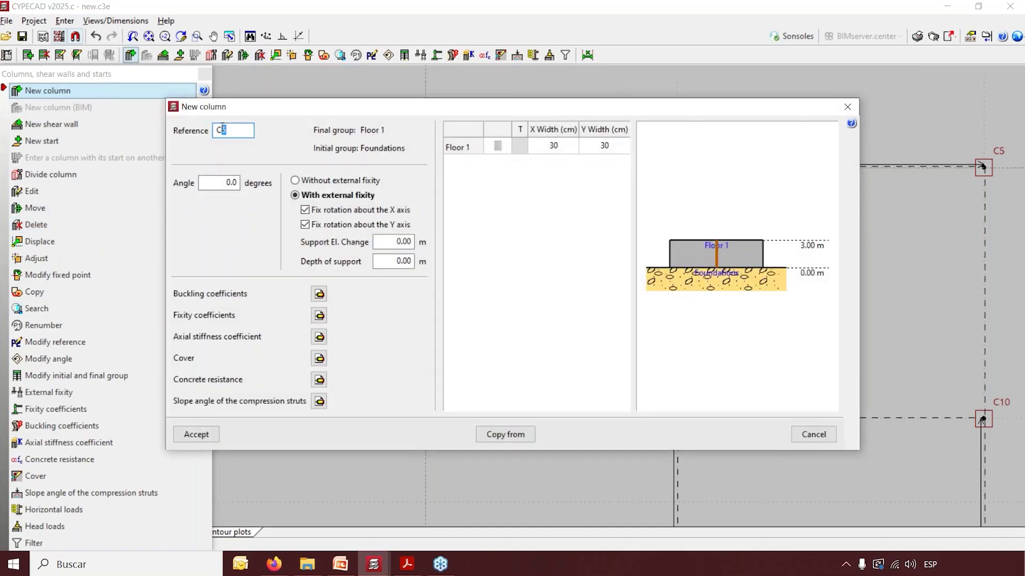
{"action": "type", "text": "3"}
{"action": "left_click", "coordinate": [196, 435]}
{"action": "scroll", "coordinate": [749, 182], "scroll_direction": "up", "scroll_amount": 1}
{"action": "scroll", "coordinate": [749, 181], "scroll_direction": "up", "scroll_amount": 1}
{"action": "scroll", "coordinate": [556, 147], "scroll_direction": "down", "scroll_amount": 2}
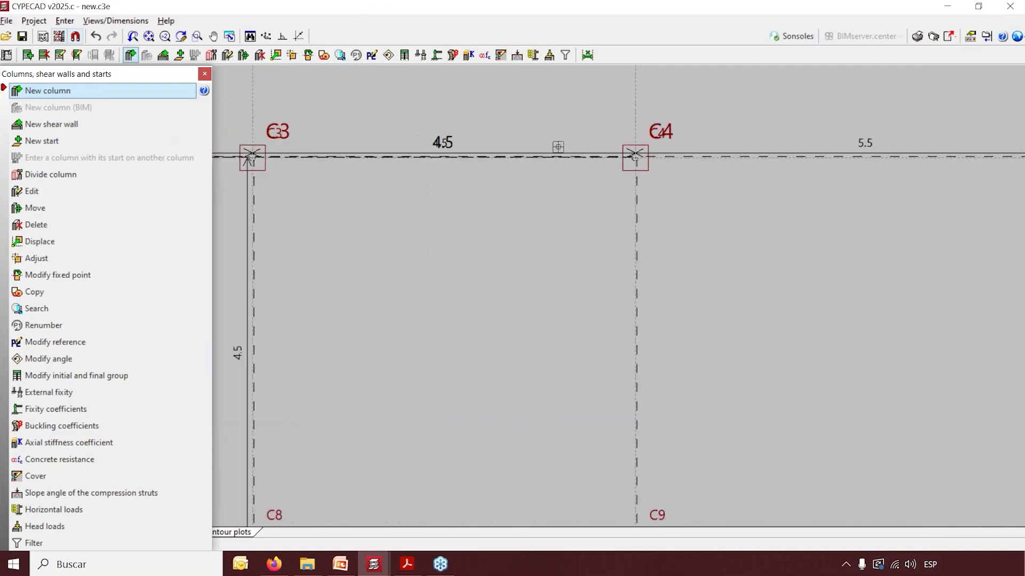
Place columns C5 to C9 at the centres of their matching positions on the template
{"action": "scroll", "coordinate": [853, 157], "scroll_direction": "up", "scroll_amount": 3}
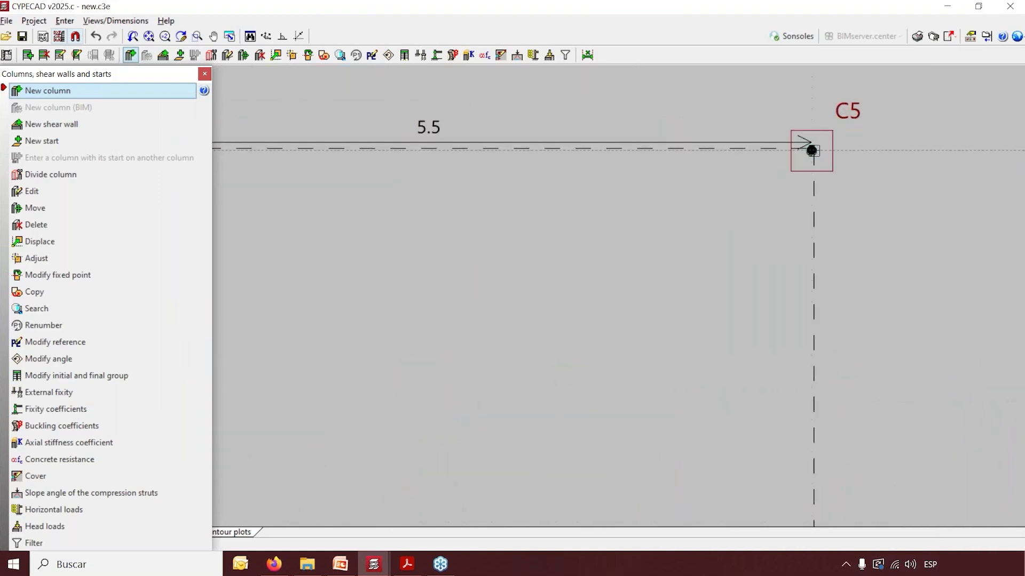
{"action": "scroll", "coordinate": [862, 133], "scroll_direction": "down", "scroll_amount": 4}
{"action": "scroll", "coordinate": [582, 216], "scroll_direction": "up", "scroll_amount": 4}
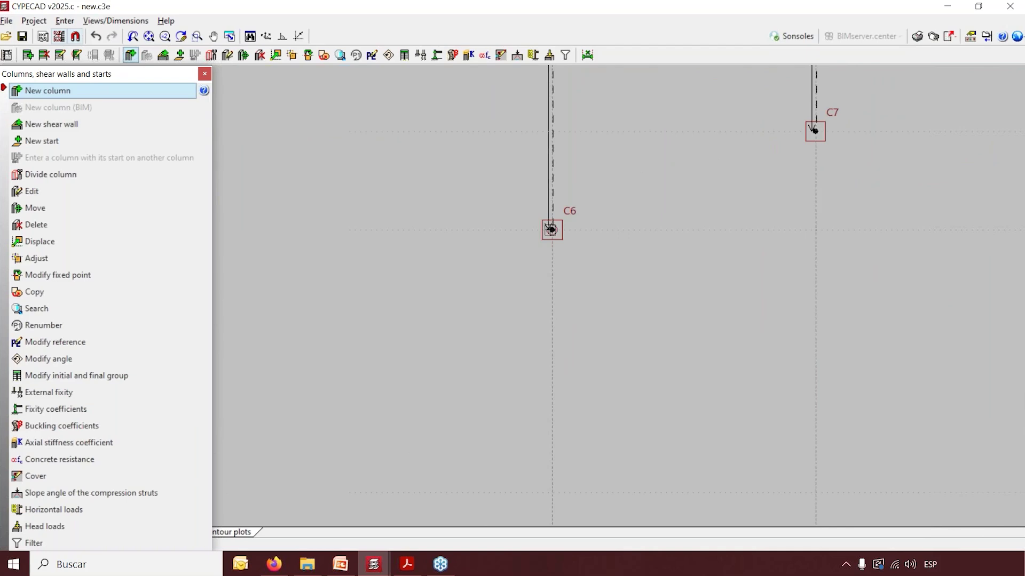
{"action": "scroll", "coordinate": [858, 156], "scroll_direction": "down", "scroll_amount": 2}
{"action": "scroll", "coordinate": [693, 146], "scroll_direction": "up", "scroll_amount": 2}
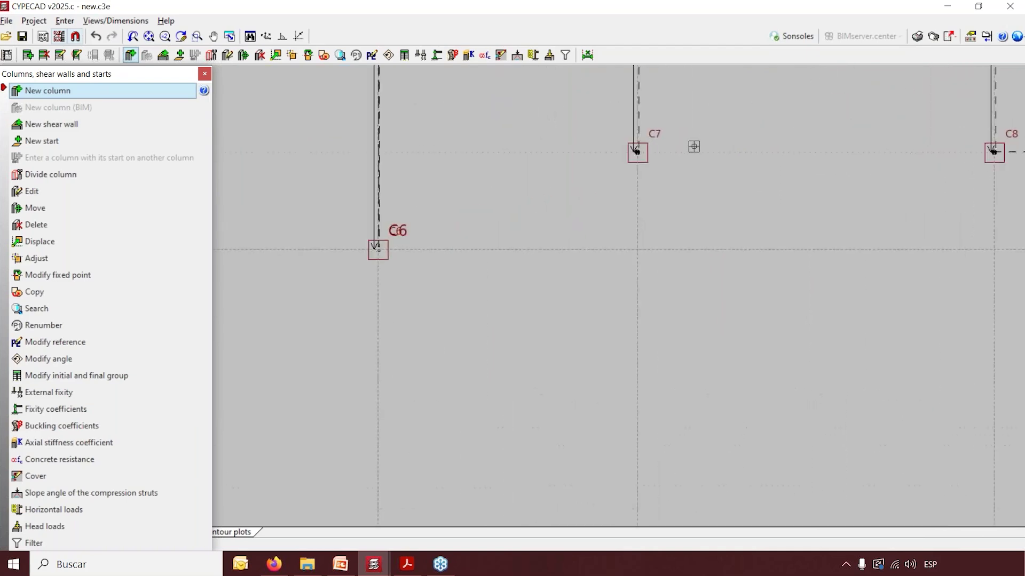
{"action": "scroll", "coordinate": [693, 146], "scroll_direction": "up", "scroll_amount": 1}
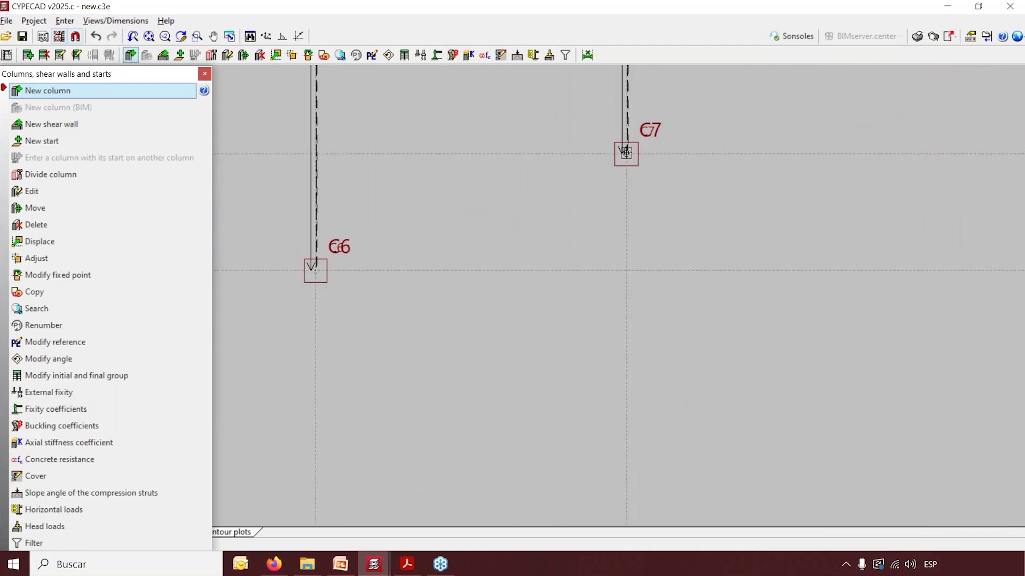
{"action": "scroll", "coordinate": [525, 149], "scroll_direction": "down", "scroll_amount": 2}
{"action": "scroll", "coordinate": [948, 149], "scroll_direction": "up", "scroll_amount": 4}
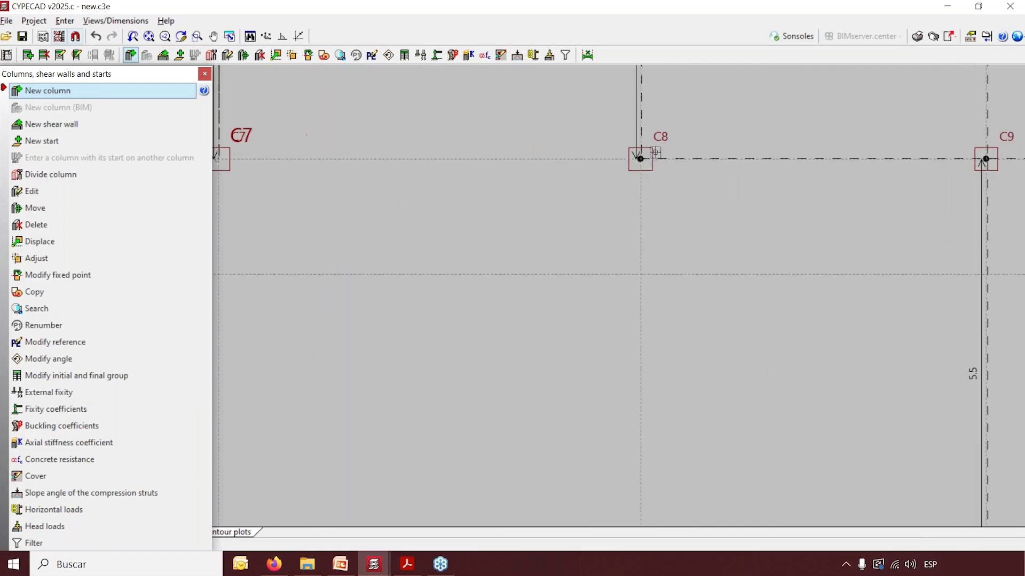
{"action": "scroll", "coordinate": [524, 142], "scroll_direction": "down", "scroll_amount": 3}
{"action": "scroll", "coordinate": [916, 142], "scroll_direction": "up", "scroll_amount": 2}
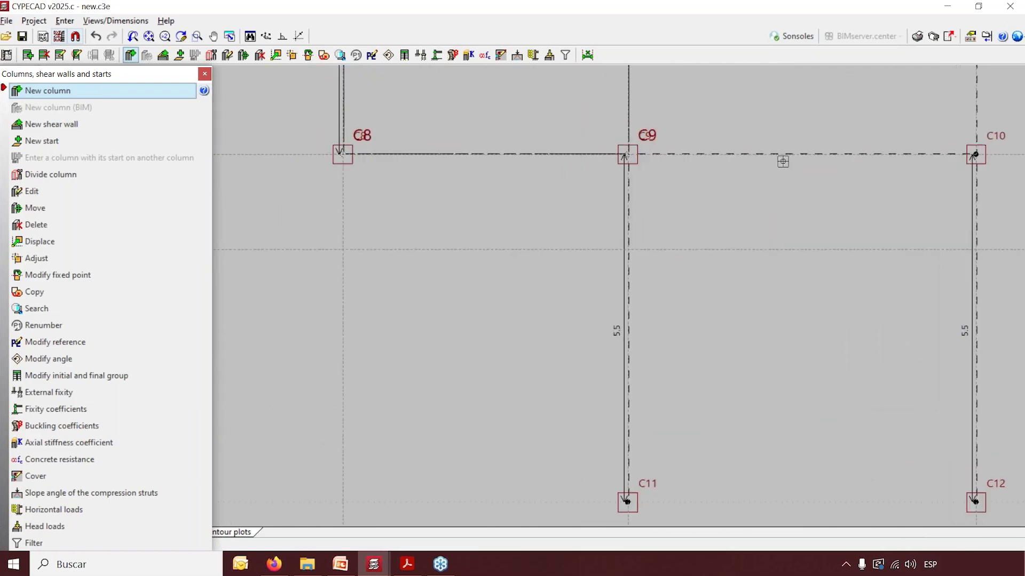
Place columns C10, C11 and C12 at their template centres and finish column entry
{"action": "scroll", "coordinate": [782, 161], "scroll_direction": "down", "scroll_amount": 2}
{"action": "scroll", "coordinate": [784, 149], "scroll_direction": "up", "scroll_amount": 2}
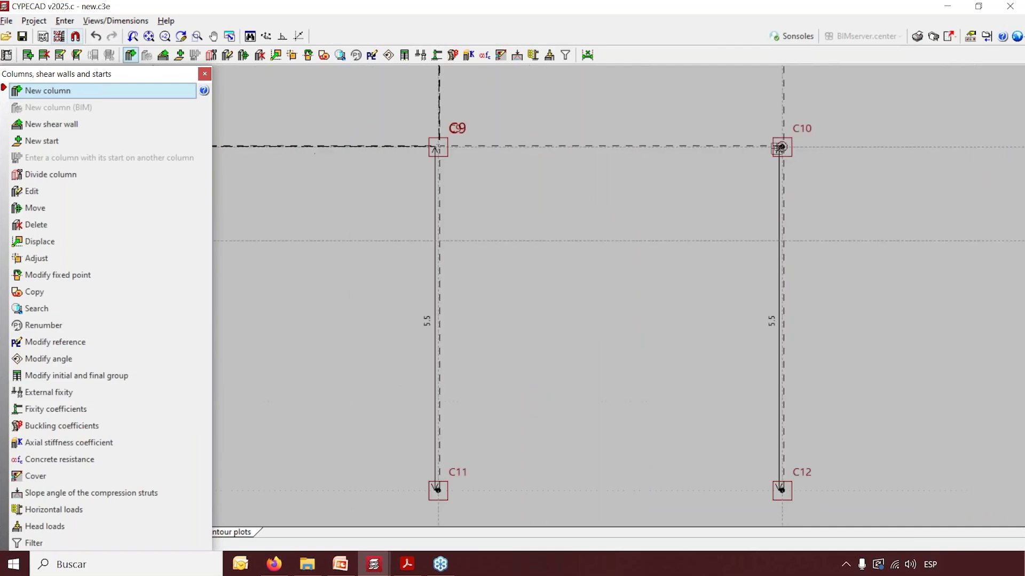
{"action": "scroll", "coordinate": [781, 149], "scroll_direction": "down", "scroll_amount": 2}
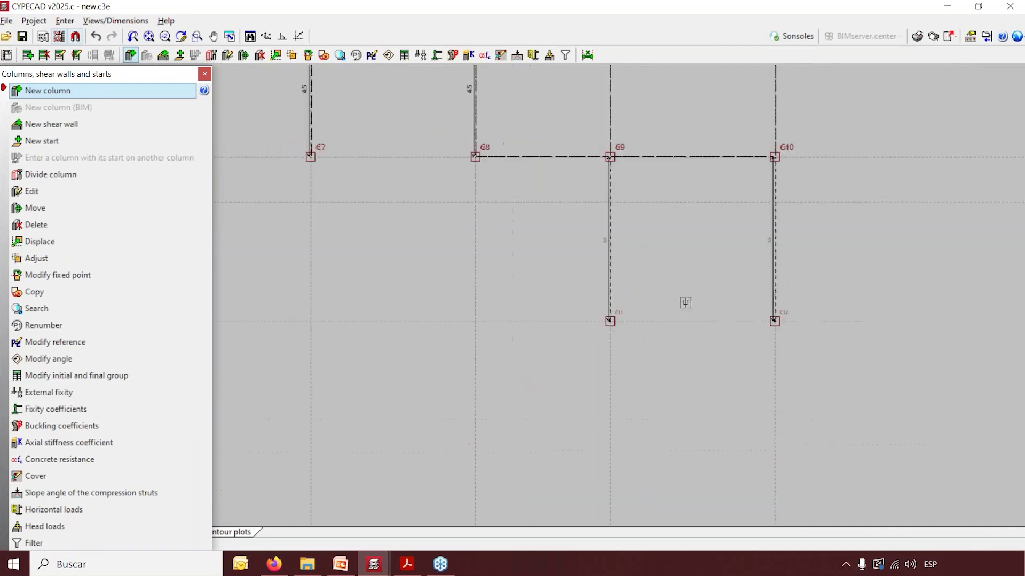
{"action": "scroll", "coordinate": [609, 321], "scroll_direction": "up", "scroll_amount": 3}
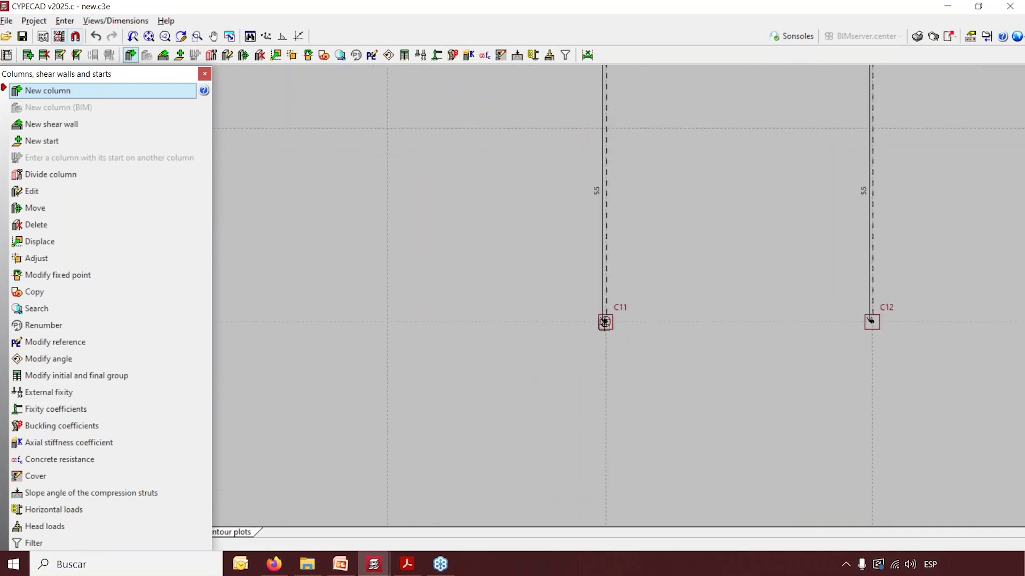
{"action": "scroll", "coordinate": [605, 321], "scroll_direction": "up", "scroll_amount": 2}
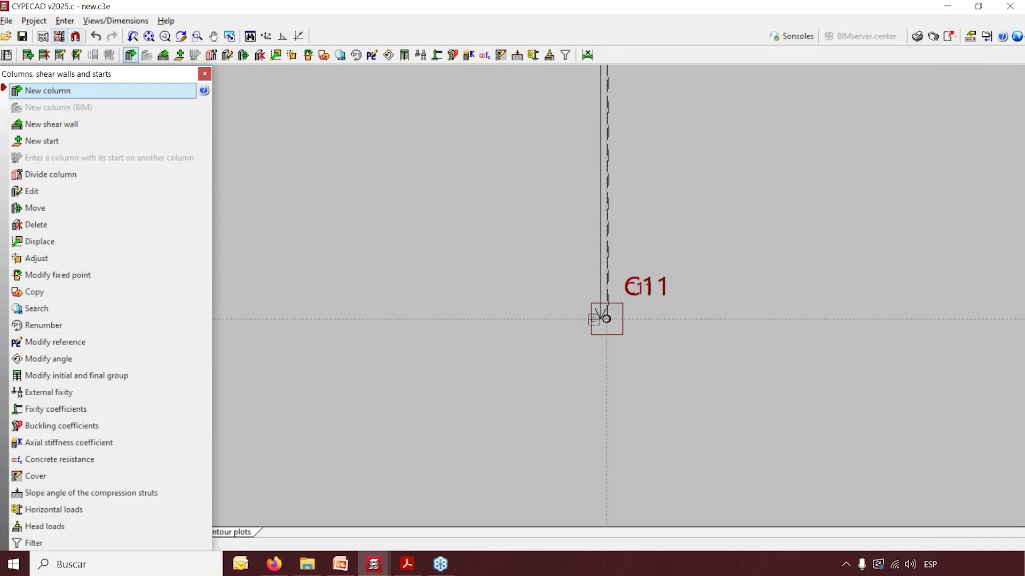
{"action": "scroll", "coordinate": [602, 318], "scroll_direction": "down", "scroll_amount": 2}
{"action": "left_click", "coordinate": [848, 307]}
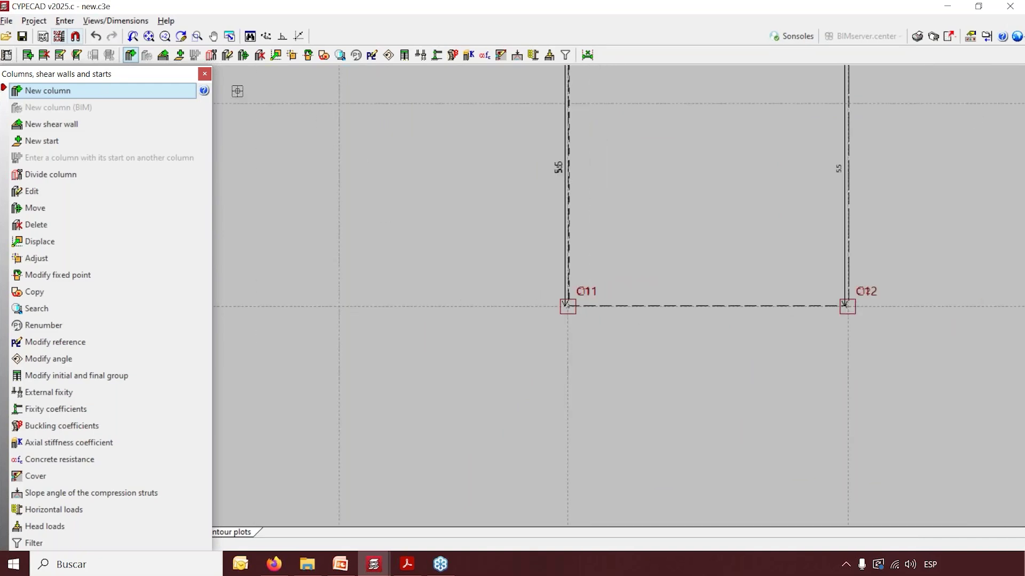
{"action": "left_click", "coordinate": [204, 73]}
{"action": "scroll", "coordinate": [653, 324], "scroll_direction": "down", "scroll_amount": 2}
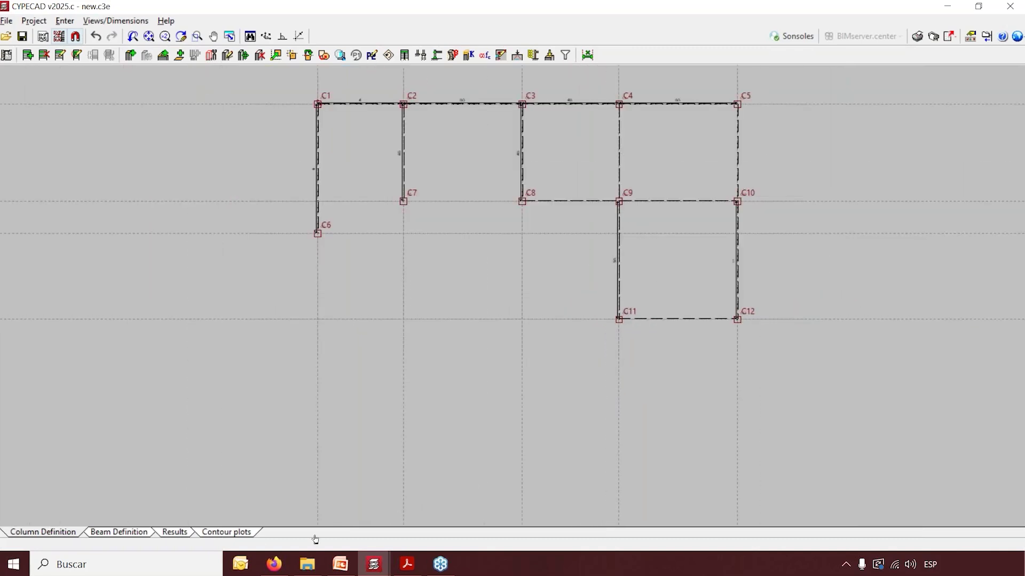
Switch to beam definition and view the entered columns in the 3D view of the building
{"action": "left_click", "coordinate": [137, 535]}
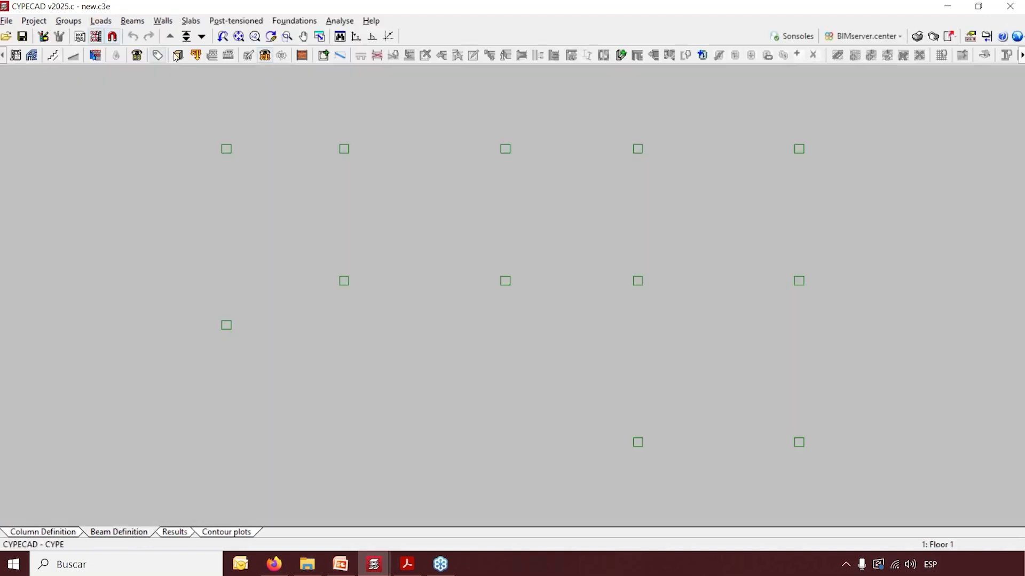
{"action": "left_click", "coordinate": [177, 55]}
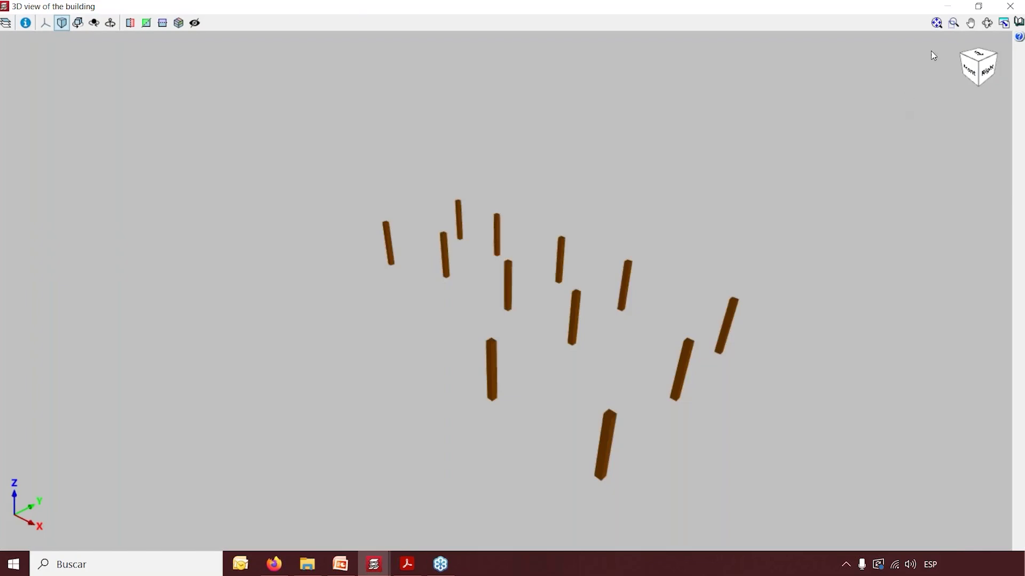
{"action": "left_click", "coordinate": [1009, 6]}
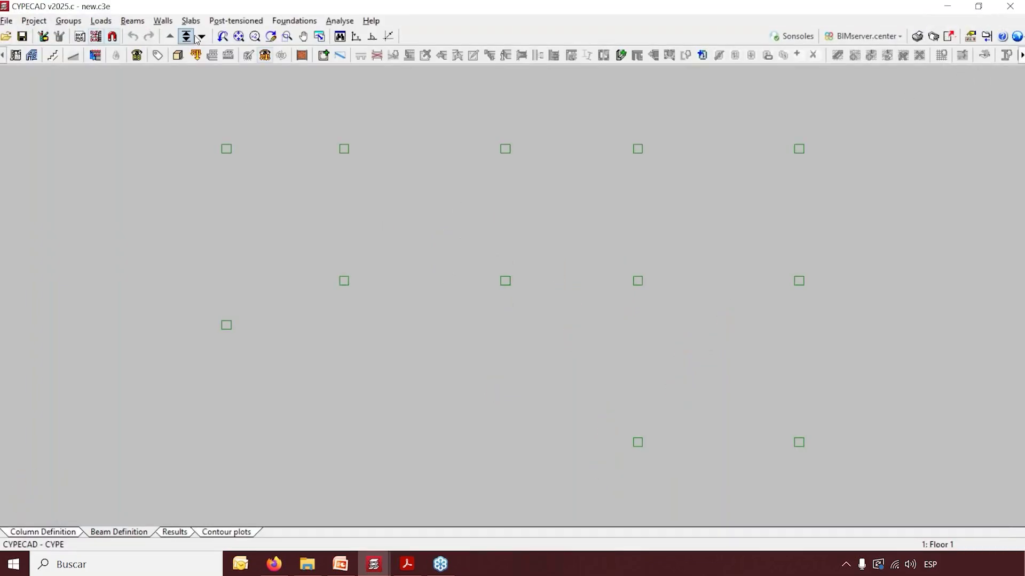
Look at the columns in the Foundations group and return to Floor 1
{"action": "left_click", "coordinate": [198, 37]}
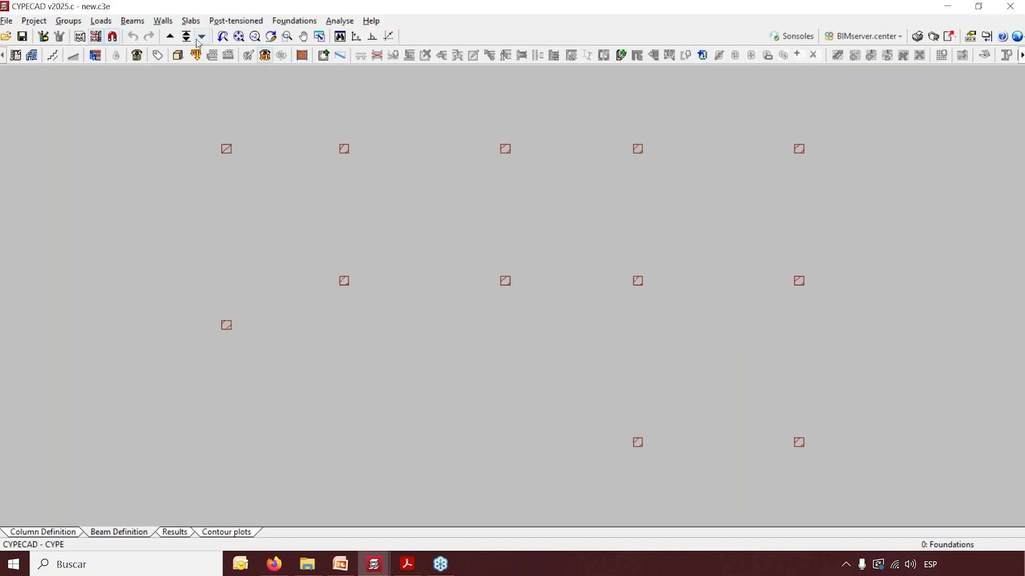
{"action": "left_click", "coordinate": [185, 36]}
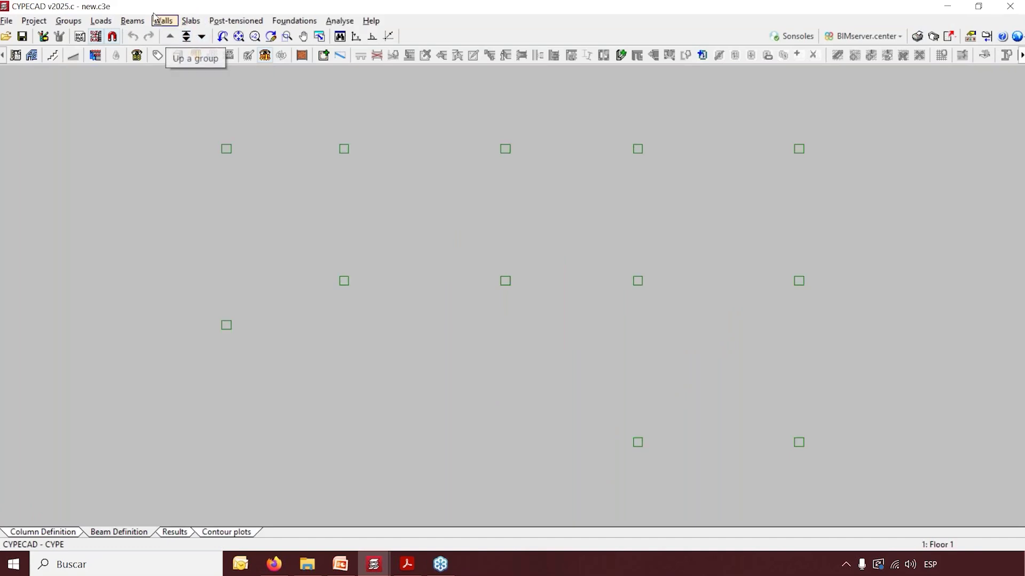
{"action": "scroll", "coordinate": [286, 407], "scroll_direction": "down", "scroll_amount": 3}
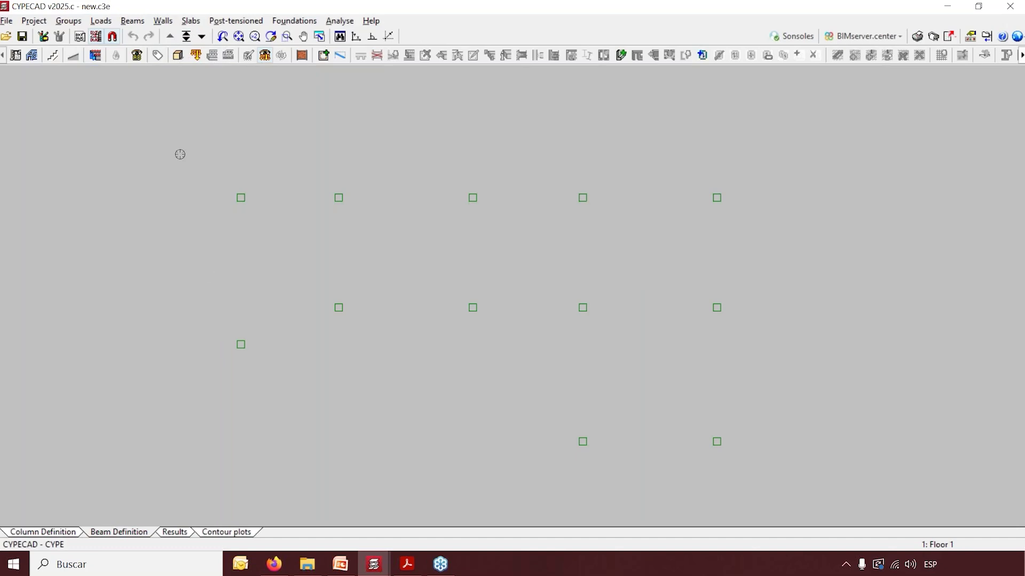
Define reinforced concrete wall W1 from Foundations to Floor 1, with a strip footing without soil-structure interaction and overhangs on both sides
{"action": "left_click", "coordinate": [171, 27]}
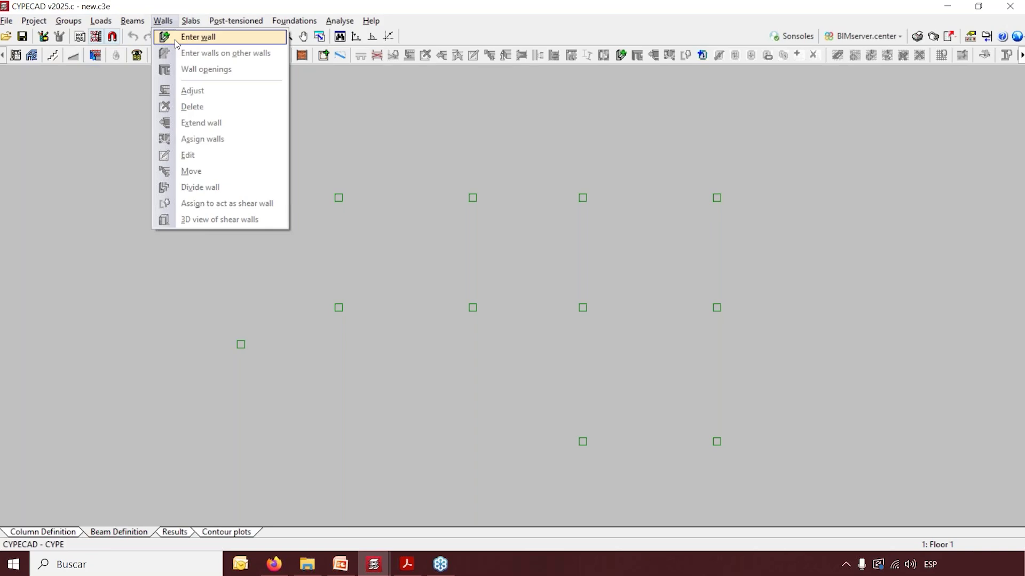
{"action": "left_click", "coordinate": [176, 38]}
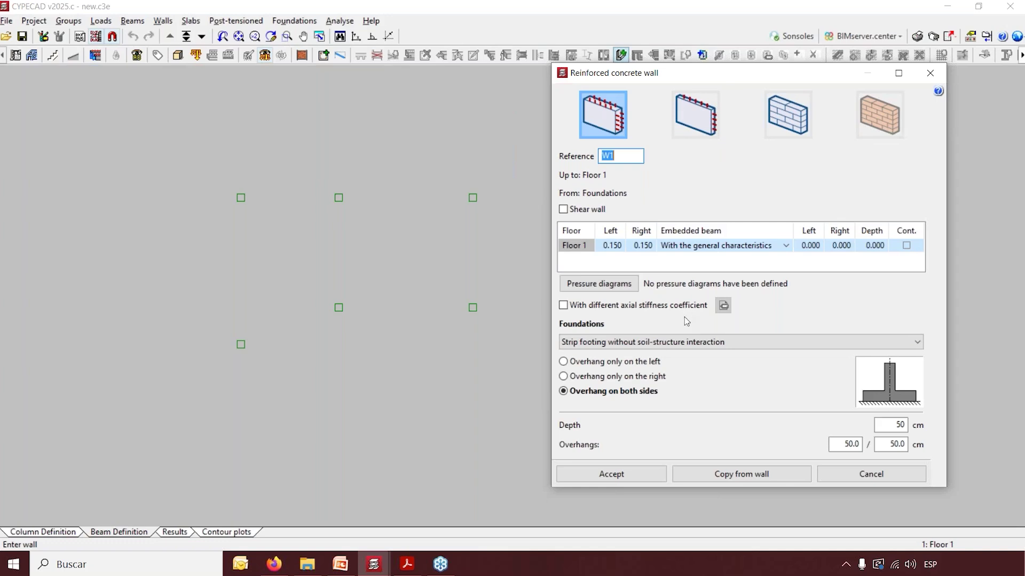
{"action": "left_click", "coordinate": [679, 342]}
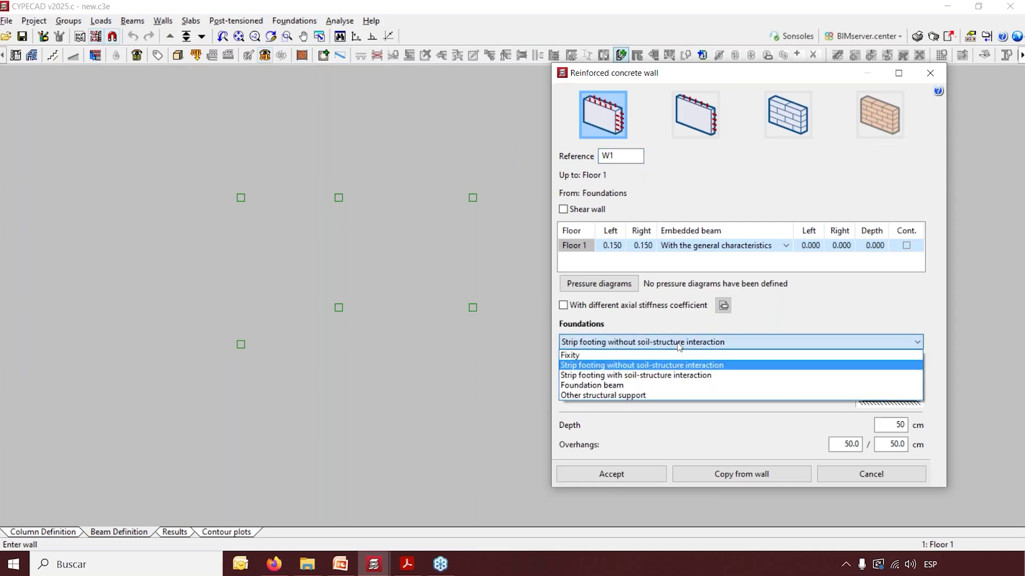
{"action": "left_click", "coordinate": [595, 368]}
{"action": "left_click", "coordinate": [603, 473]}
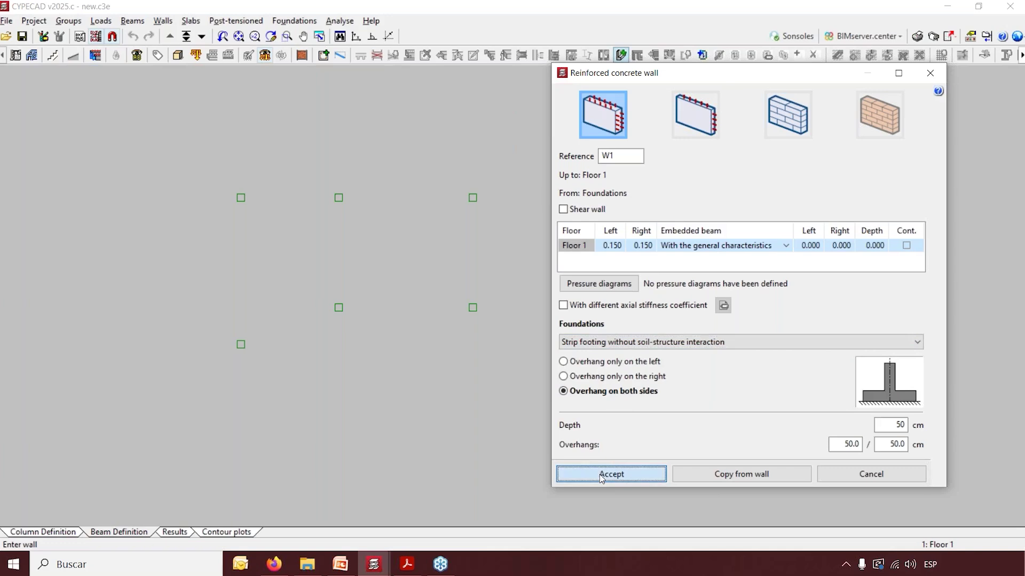
Draw wall W1 between the two leftmost columns and along the rightmost column line from its lowest to its uppermost column
{"action": "left_click", "coordinate": [241, 344]}
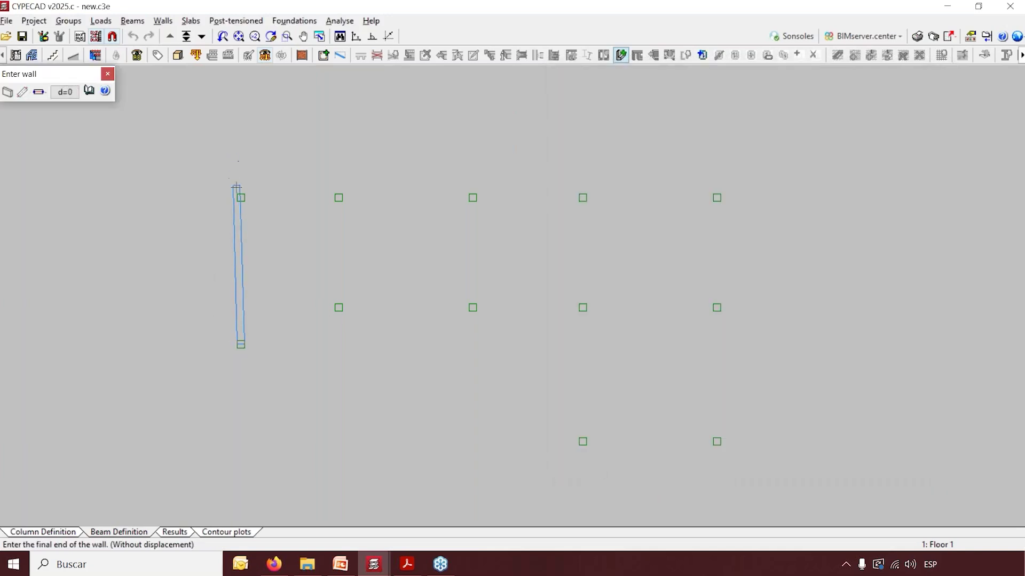
{"action": "left_click", "coordinate": [241, 198]}
{"action": "left_click", "coordinate": [716, 442]}
{"action": "left_click", "coordinate": [715, 196]}
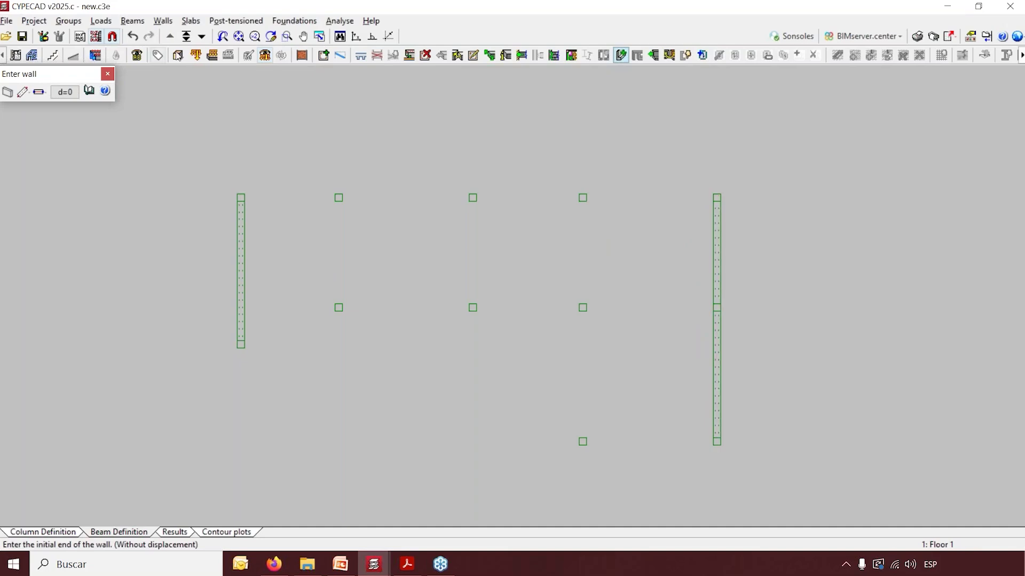
Extend the upper ends of both walls past the upper column row by a similar length
{"action": "left_click", "coordinate": [163, 20]}
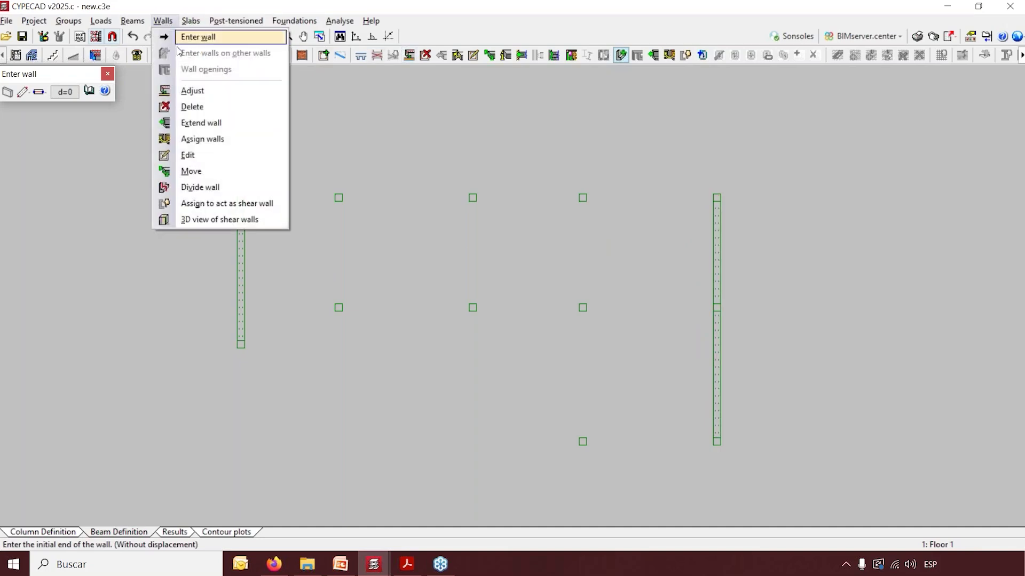
{"action": "left_click", "coordinate": [201, 122]}
{"action": "left_click", "coordinate": [241, 117]}
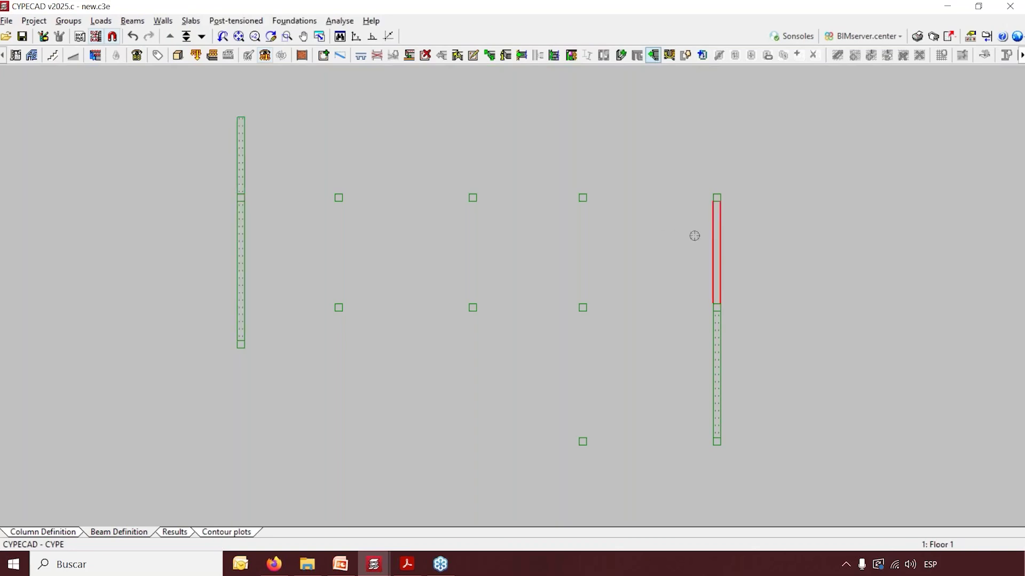
{"action": "left_click", "coordinate": [717, 219]}
{"action": "left_click", "coordinate": [712, 118]}
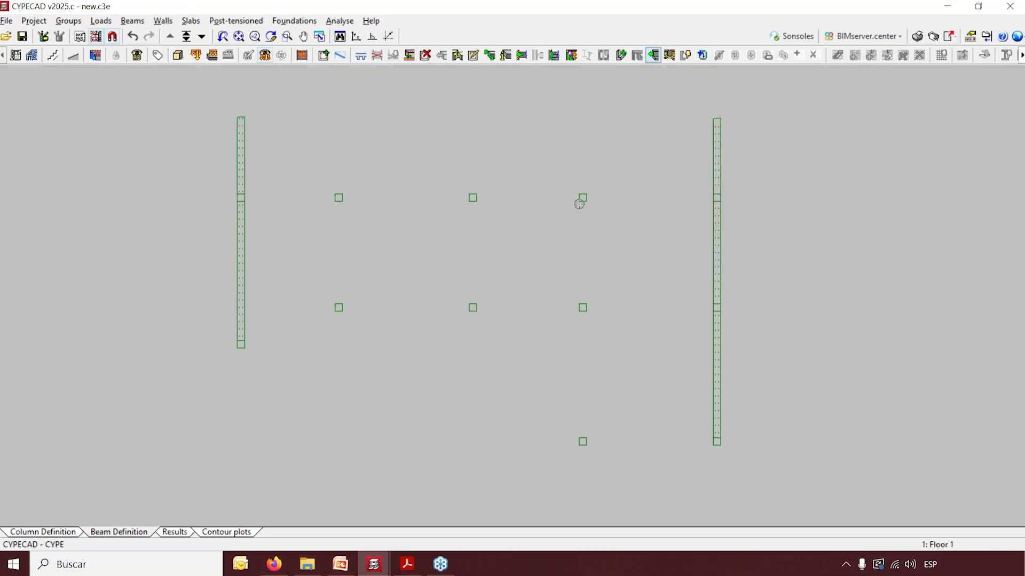
Switch to the Foundations group and look at the walls and their strip footings in the 3D view of the building
{"action": "scroll", "coordinate": [189, 198], "scroll_direction": "up", "scroll_amount": 1}
{"action": "left_click", "coordinate": [201, 38]}
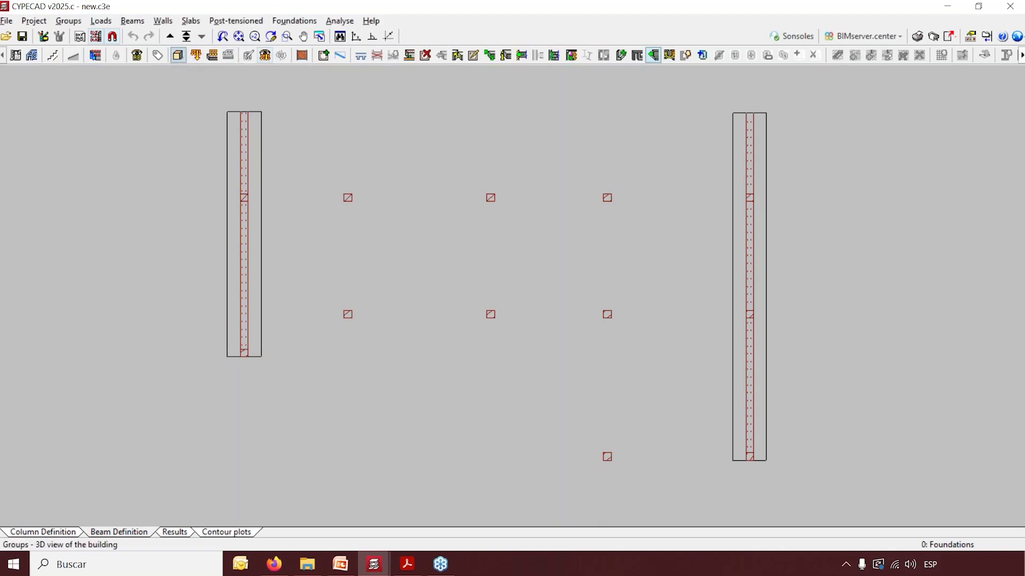
{"action": "left_click", "coordinate": [178, 55]}
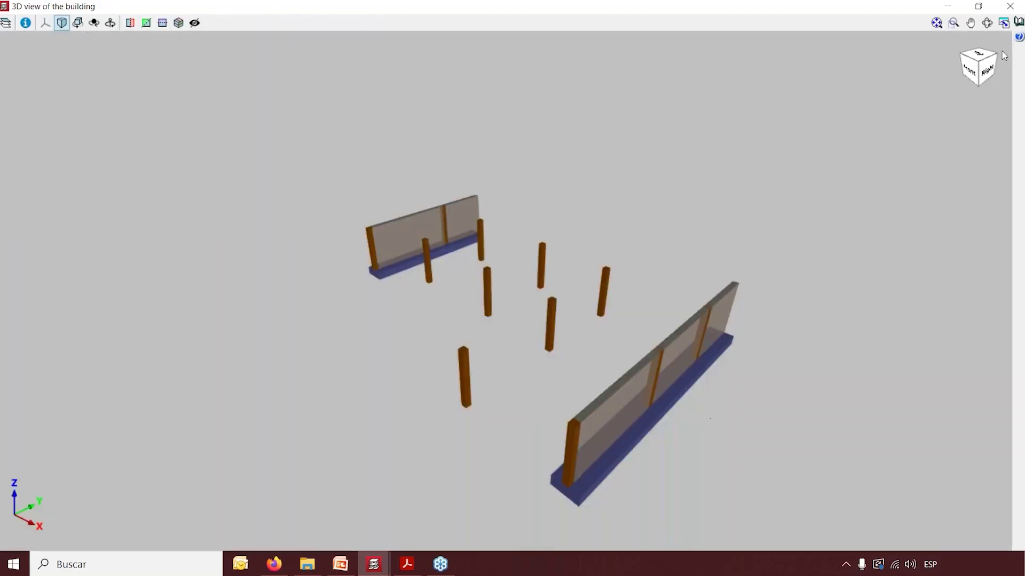
{"action": "left_click", "coordinate": [1009, 6]}
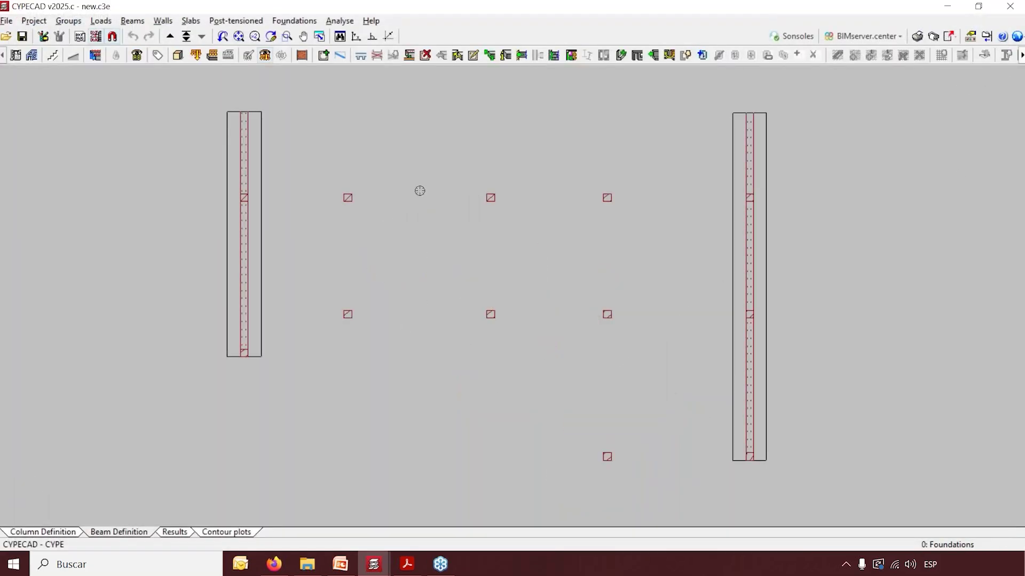
Place single-column footings of the first foundation type under the seven columns standing between the two walls
{"action": "left_click", "coordinate": [292, 21]}
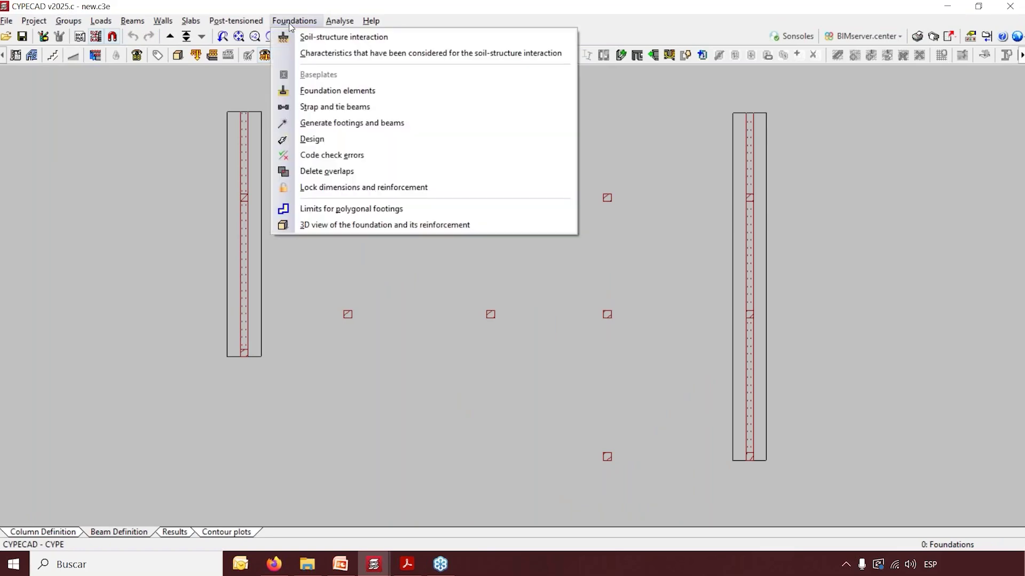
{"action": "left_click", "coordinate": [331, 91]}
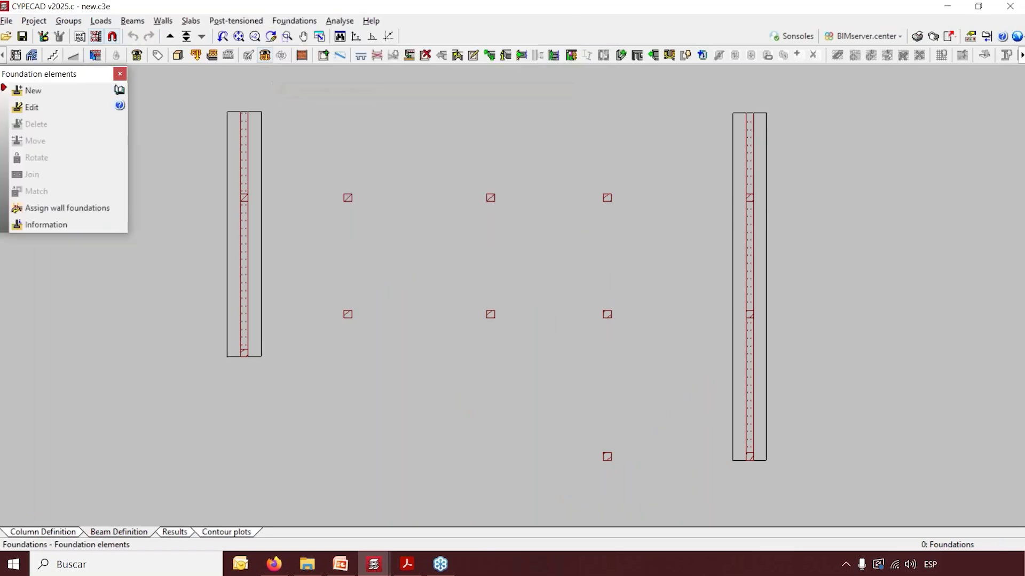
{"action": "left_click", "coordinate": [34, 91]}
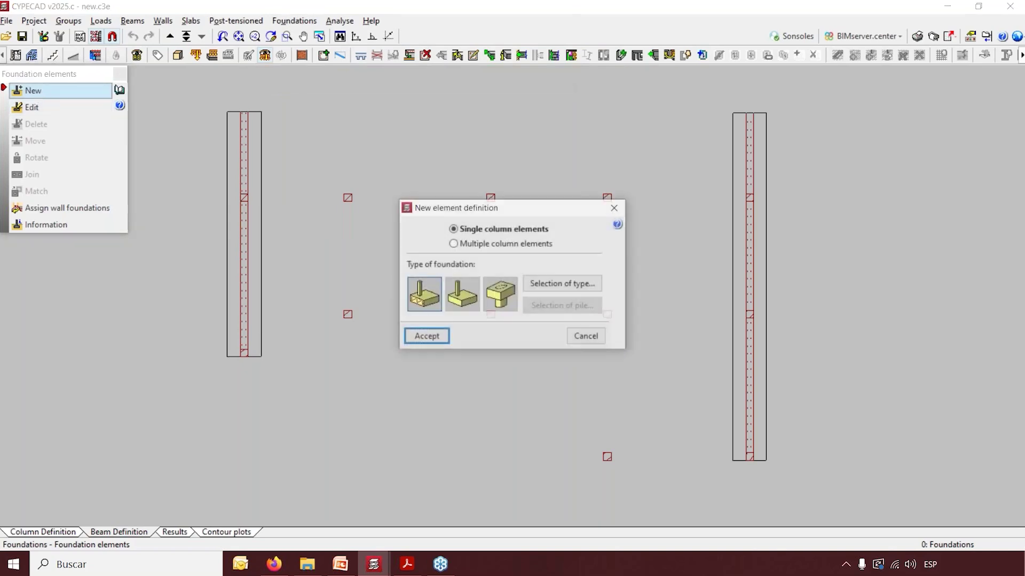
{"action": "left_click", "coordinate": [429, 304]}
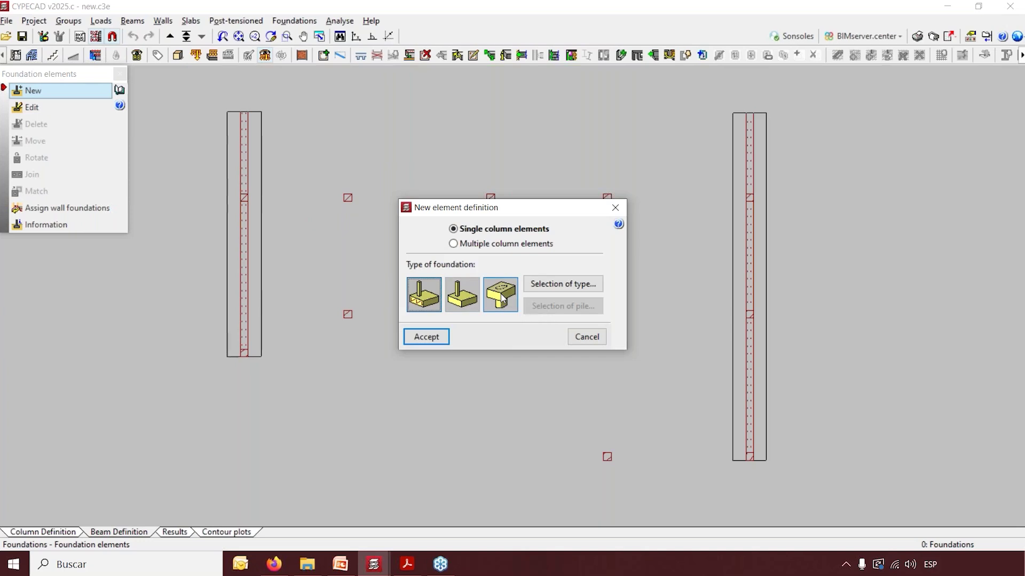
{"action": "left_click", "coordinate": [426, 336]}
{"action": "left_click", "coordinate": [348, 198]}
{"action": "left_click", "coordinate": [490, 198]}
{"action": "left_click", "coordinate": [606, 197]}
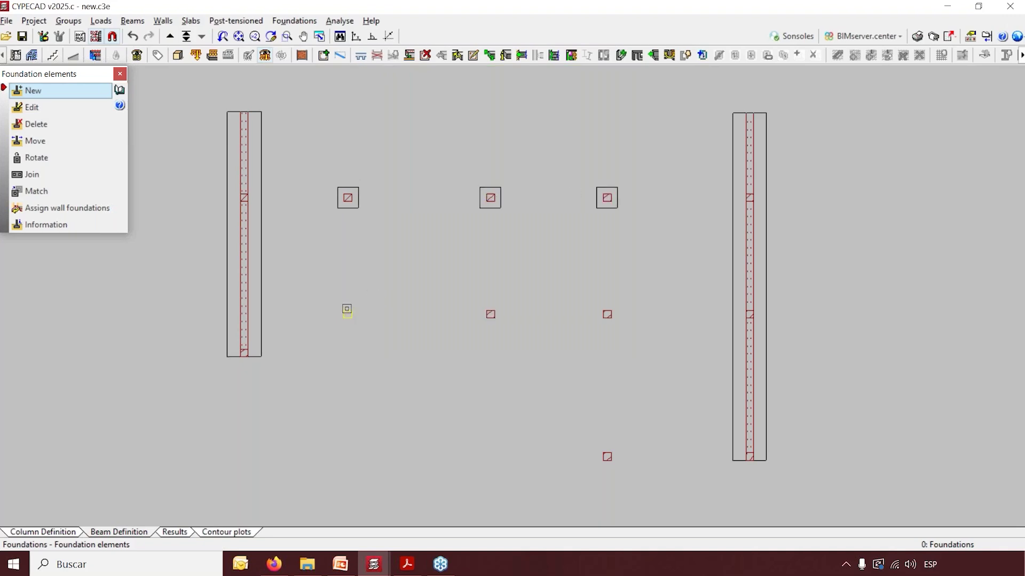
{"action": "left_click", "coordinate": [349, 313]}
{"action": "left_click", "coordinate": [490, 314]}
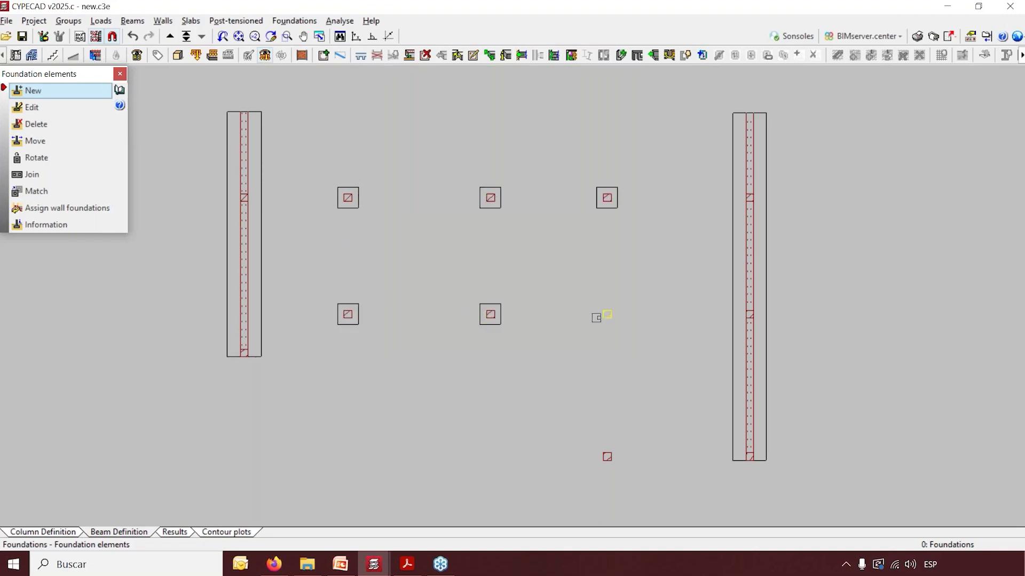
{"action": "left_click", "coordinate": [609, 315]}
{"action": "left_click", "coordinate": [606, 456]}
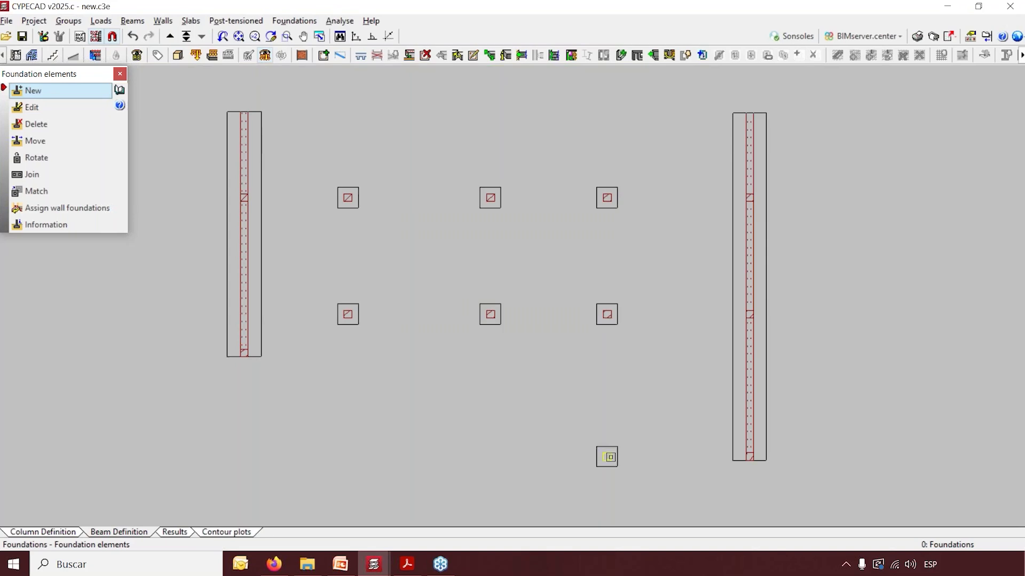
Return to Floor 1 and view the walls, columns and footings in the 3D view of the building
{"action": "left_click", "coordinate": [170, 36]}
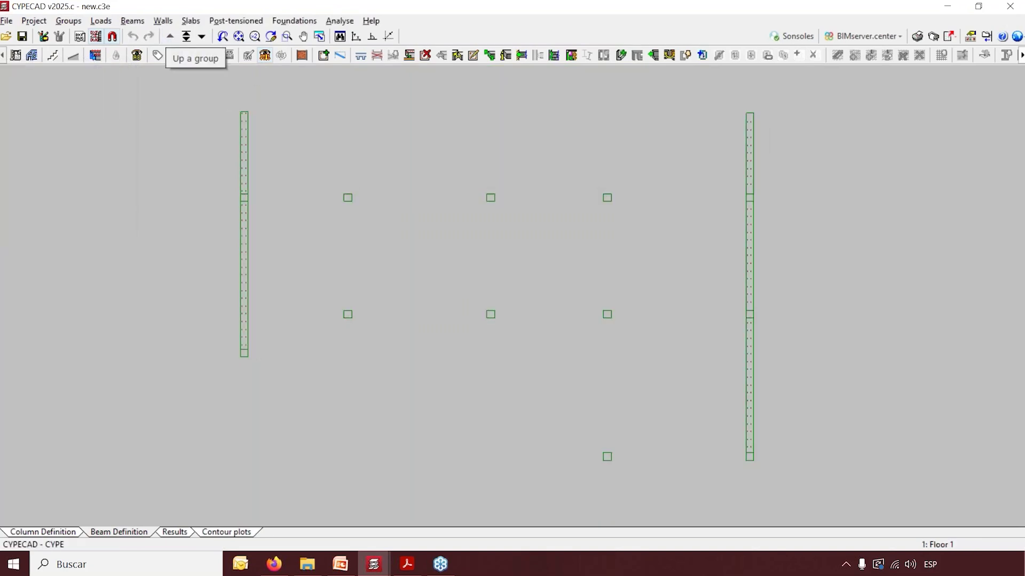
{"action": "left_click", "coordinate": [178, 55]}
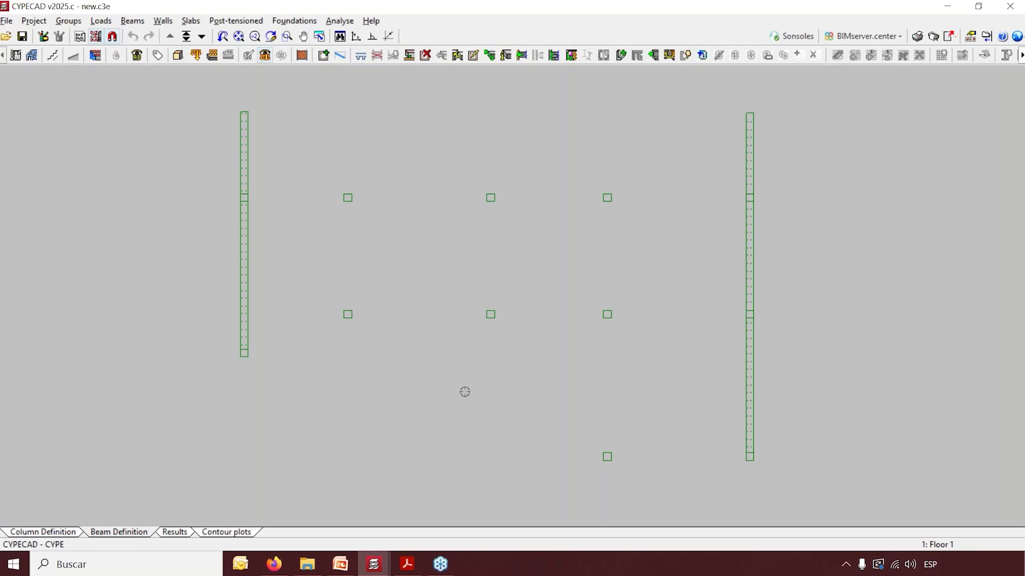
Start defining a beam and look at the flat beam and dropped beam families
{"action": "left_click", "coordinate": [141, 23]}
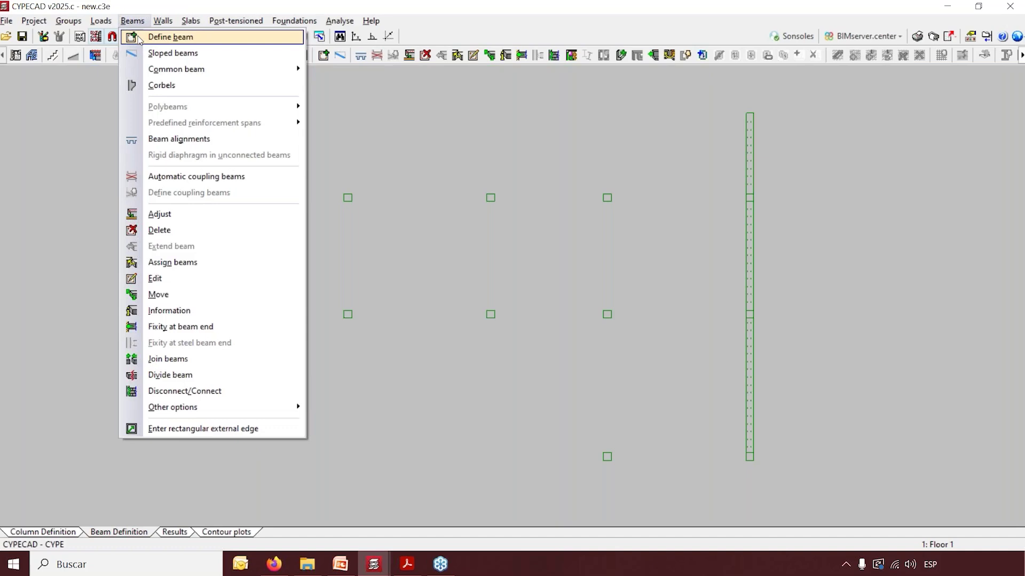
{"action": "left_click", "coordinate": [140, 37]}
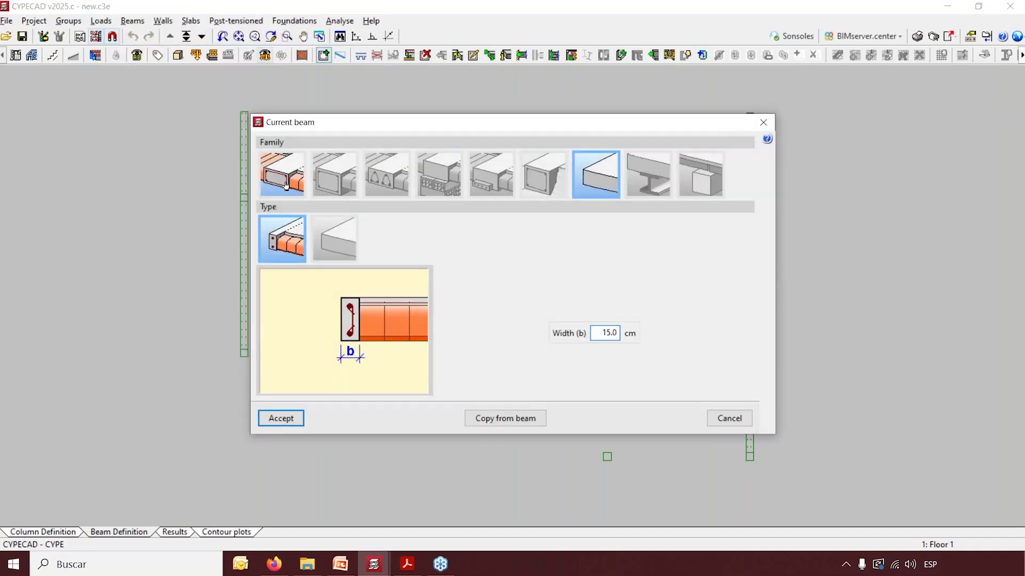
{"action": "left_click", "coordinate": [286, 185]}
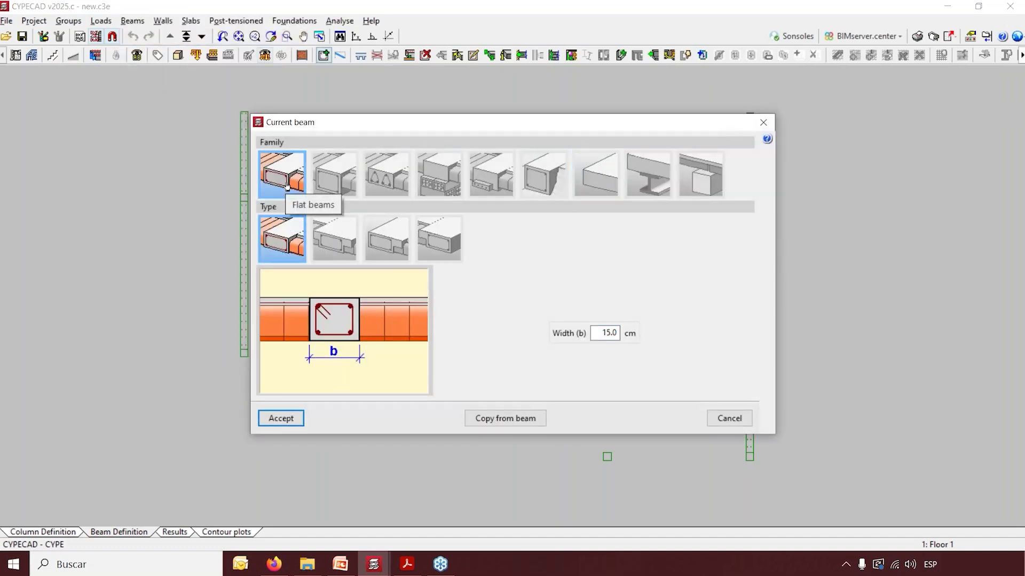
{"action": "left_click", "coordinate": [327, 179]}
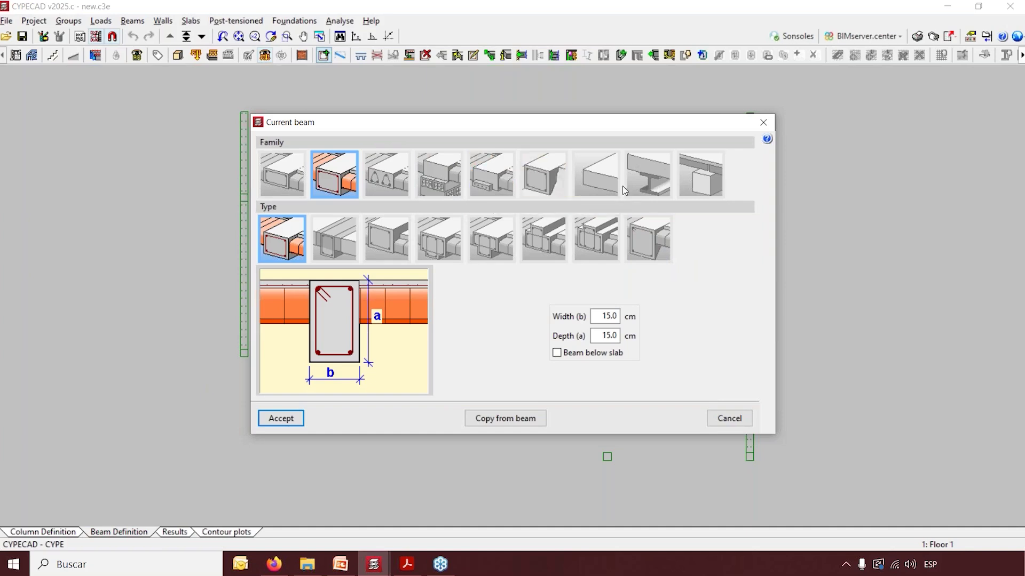
Look at the steel beam family with its channel section series and importable predefined series, and at the timber beam family
{"action": "left_click", "coordinate": [644, 189]}
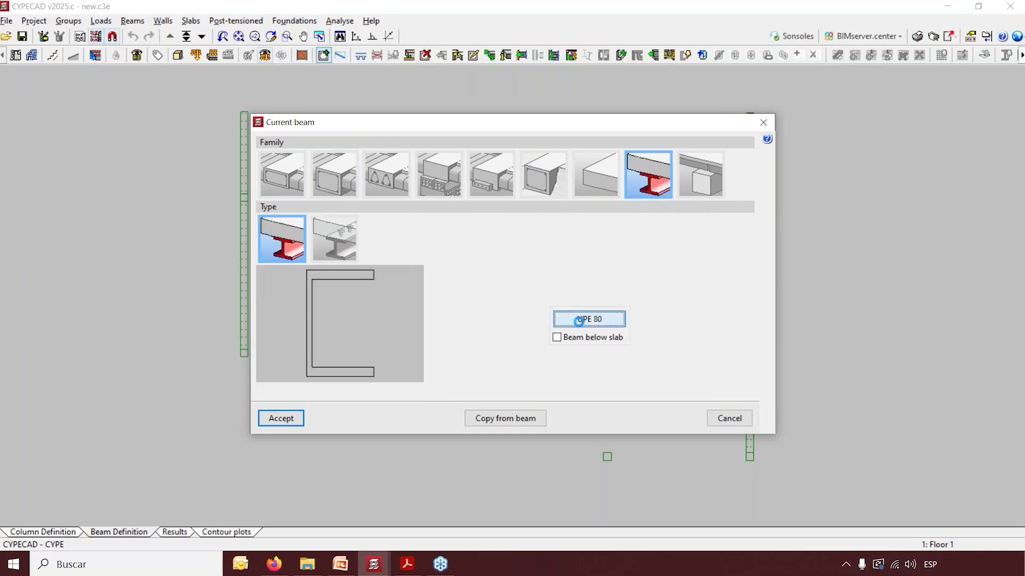
{"action": "left_click", "coordinate": [580, 320]}
{"action": "left_click", "coordinate": [394, 250]}
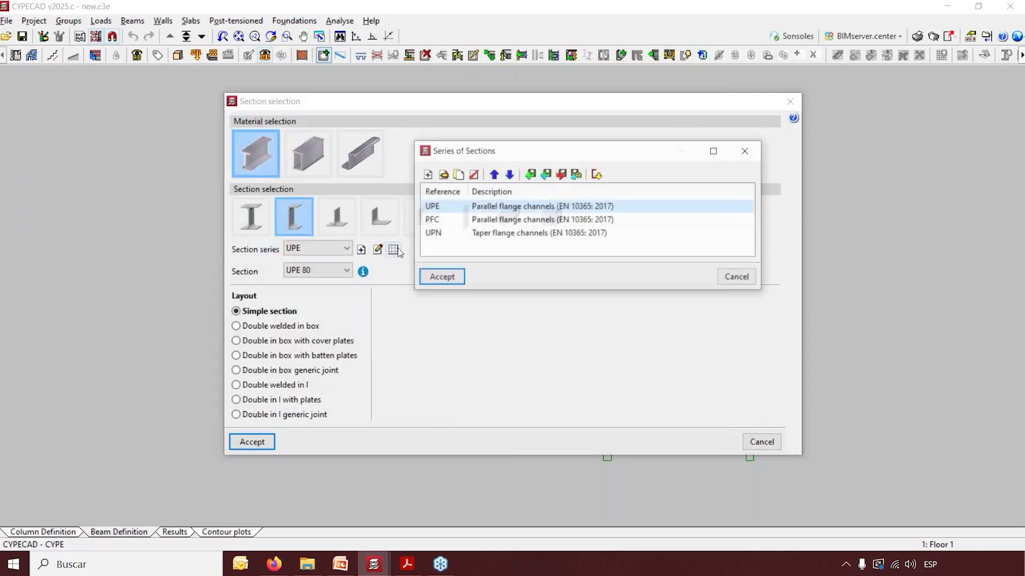
{"action": "left_click", "coordinate": [596, 173]}
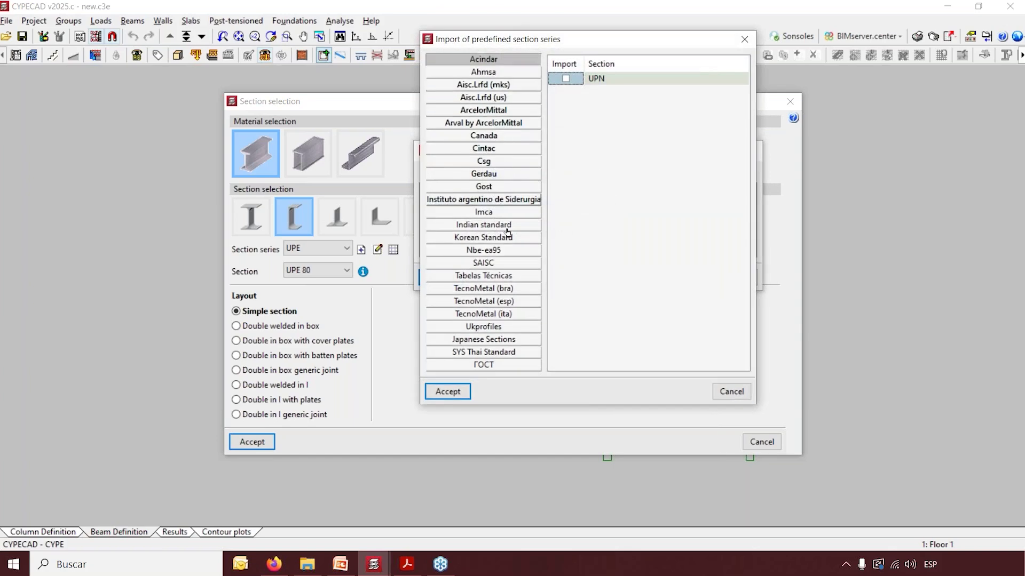
{"action": "left_click", "coordinate": [744, 39]}
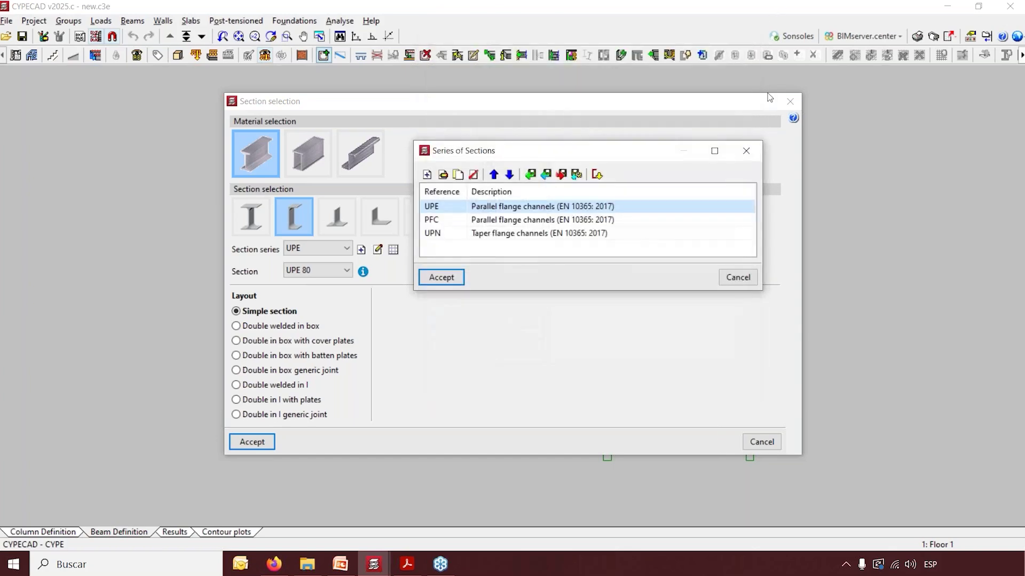
{"action": "left_click", "coordinate": [748, 150]}
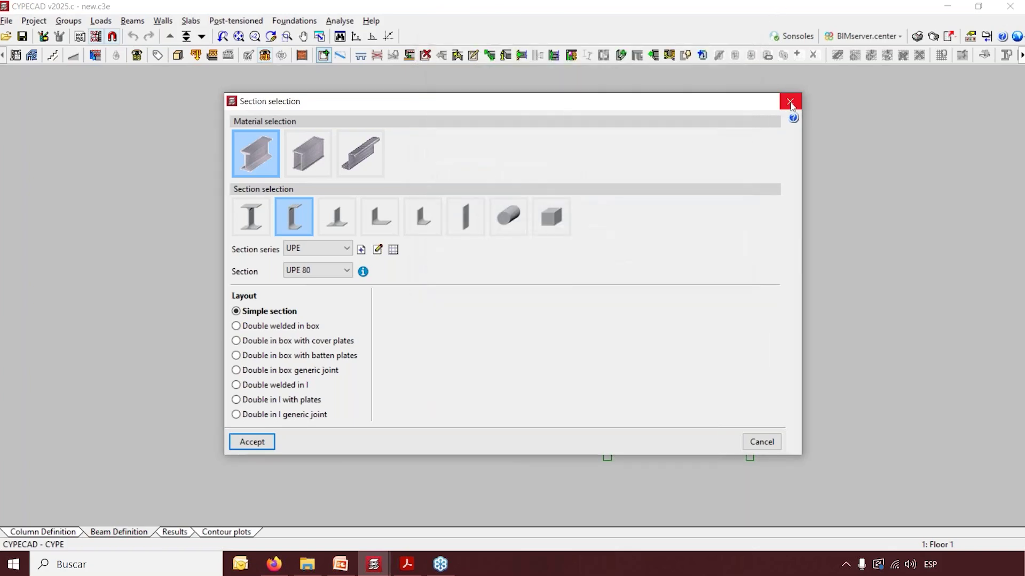
{"action": "left_click", "coordinate": [790, 101]}
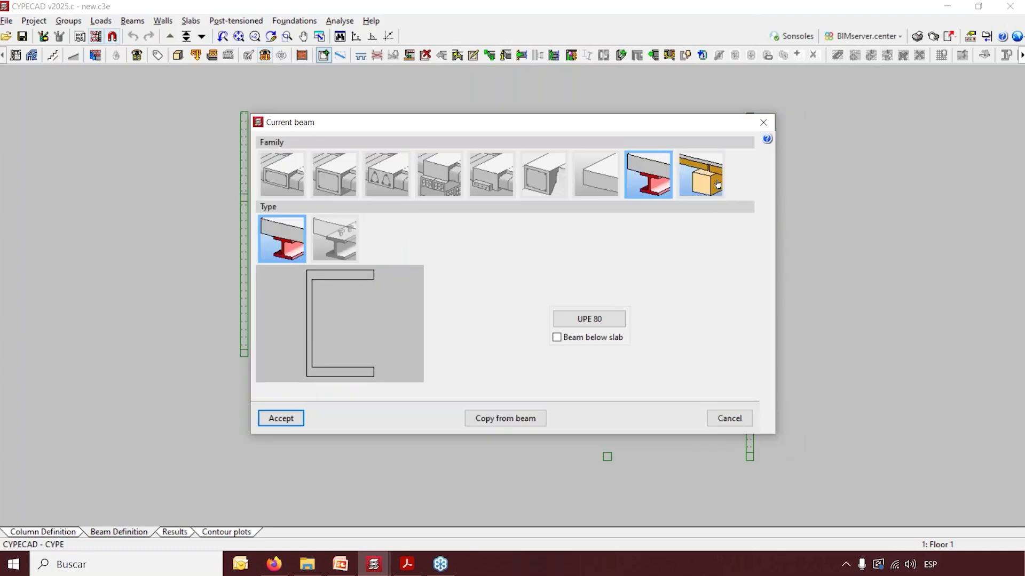
{"action": "left_click", "coordinate": [717, 184]}
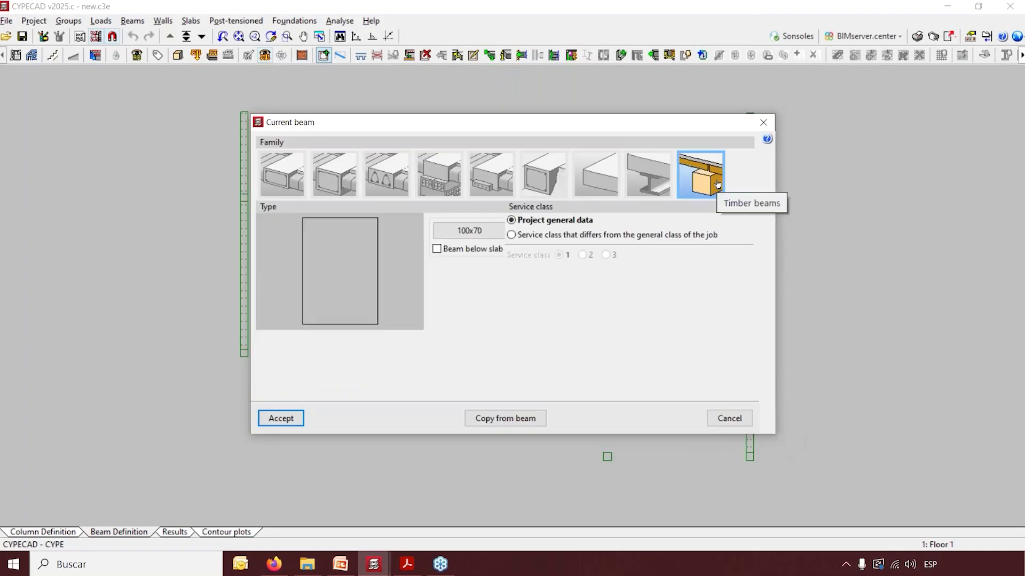
Define a 50 cm wide flat beam and draw it along the upper column row between the two walls
{"action": "left_click", "coordinate": [291, 183]}
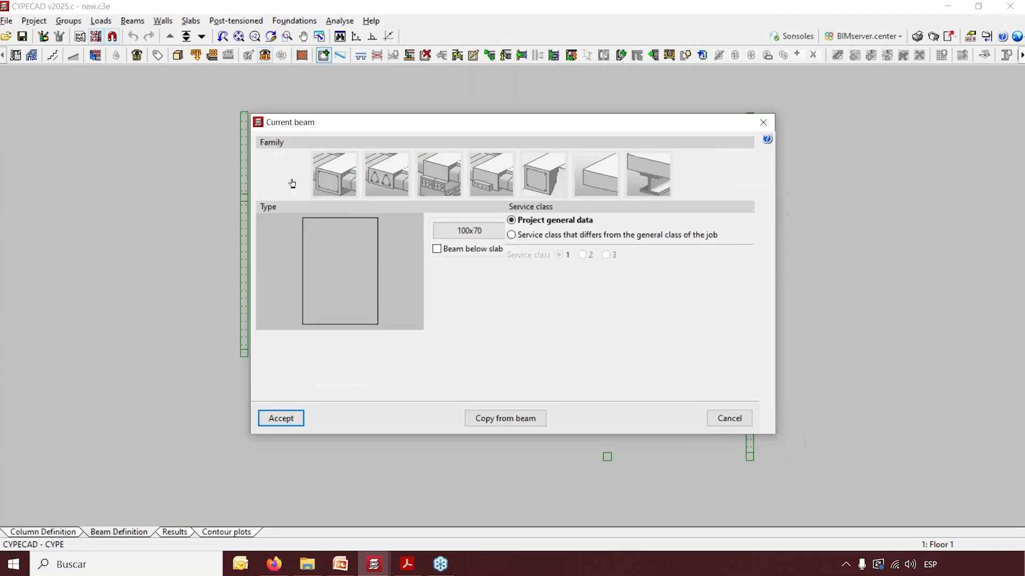
{"action": "type", "text": "30"}
{"action": "left_click", "coordinate": [281, 418]}
{"action": "left_click", "coordinate": [243, 197]}
{"action": "left_click", "coordinate": [750, 198]}
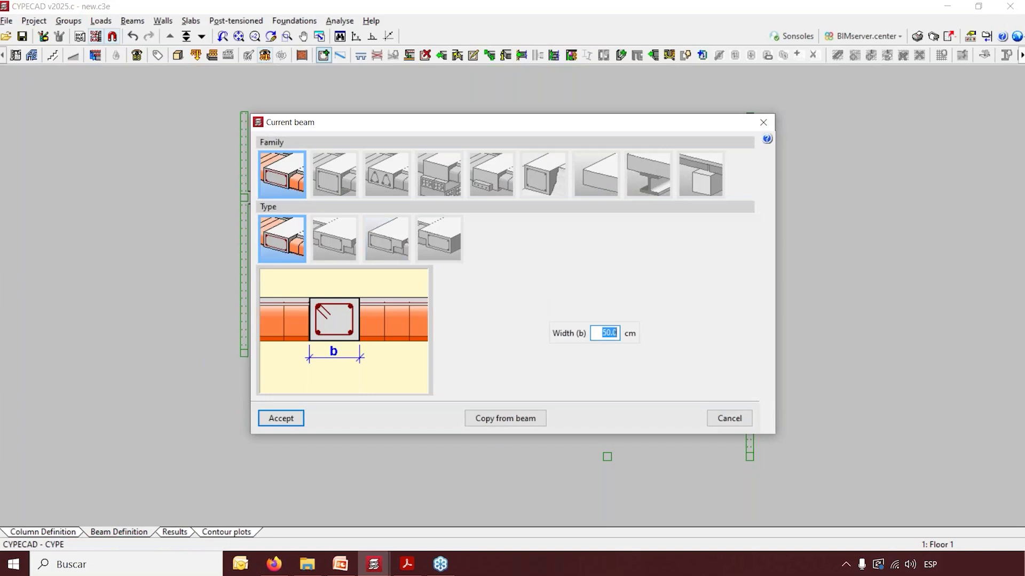
Set the flat beam width to 30 cm and draw beams along the middle and lower column rows to the right-hand wall
{"action": "type", "text": "3"}
{"action": "left_click", "coordinate": [286, 419]}
{"action": "left_click", "coordinate": [347, 314]}
{"action": "left_click", "coordinate": [750, 313]}
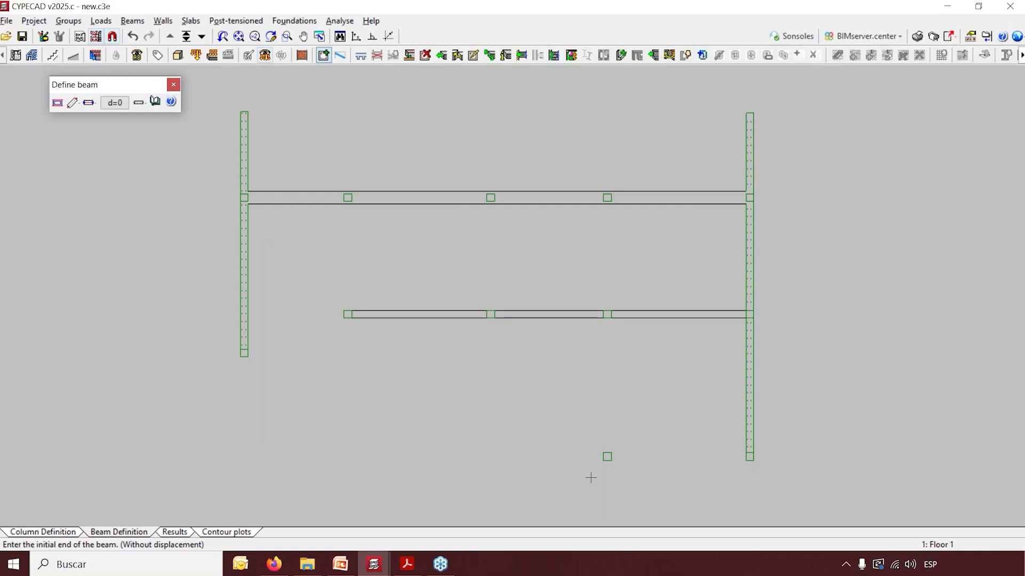
{"action": "left_click", "coordinate": [607, 457]}
{"action": "left_click", "coordinate": [749, 457]}
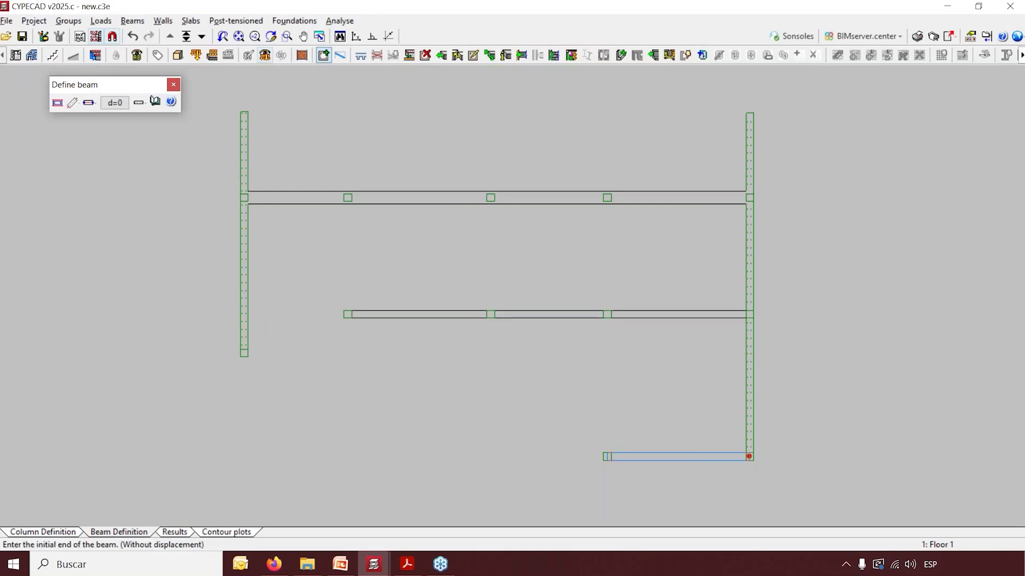
Draw three vertical beams up to the upper row: one from the lowest freestanding column, two from the middle row's first two columns
{"action": "left_click", "coordinate": [607, 457]}
{"action": "left_click", "coordinate": [607, 197]}
{"action": "left_click", "coordinate": [491, 314]}
{"action": "left_click", "coordinate": [491, 197]}
{"action": "left_click", "coordinate": [348, 314]}
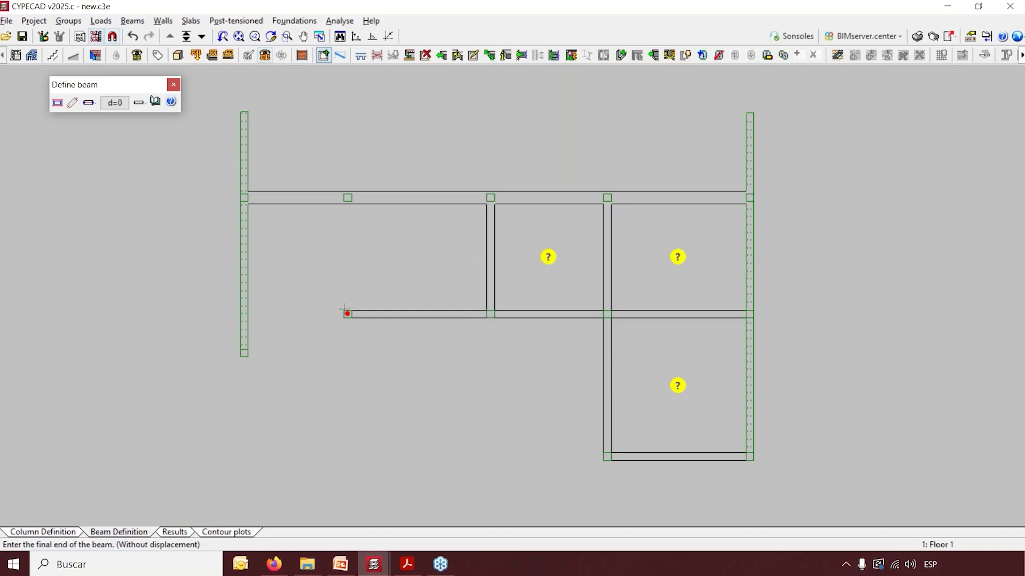
{"action": "left_click", "coordinate": [348, 197]}
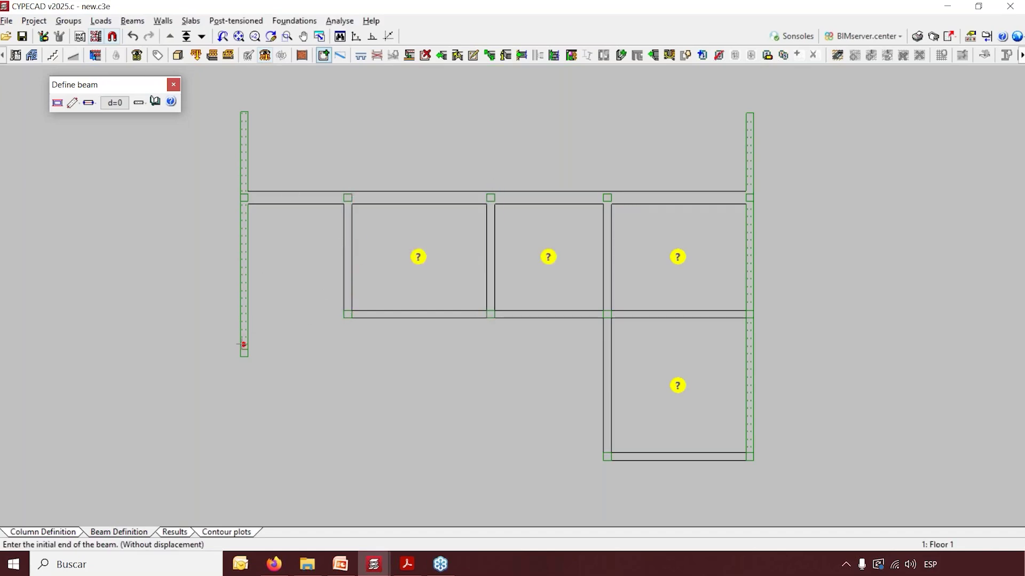
Draw a horizontal beam from the left wall's lower end column in orthogonal mode, ending past the first freestanding column
{"action": "left_click", "coordinate": [244, 352]}
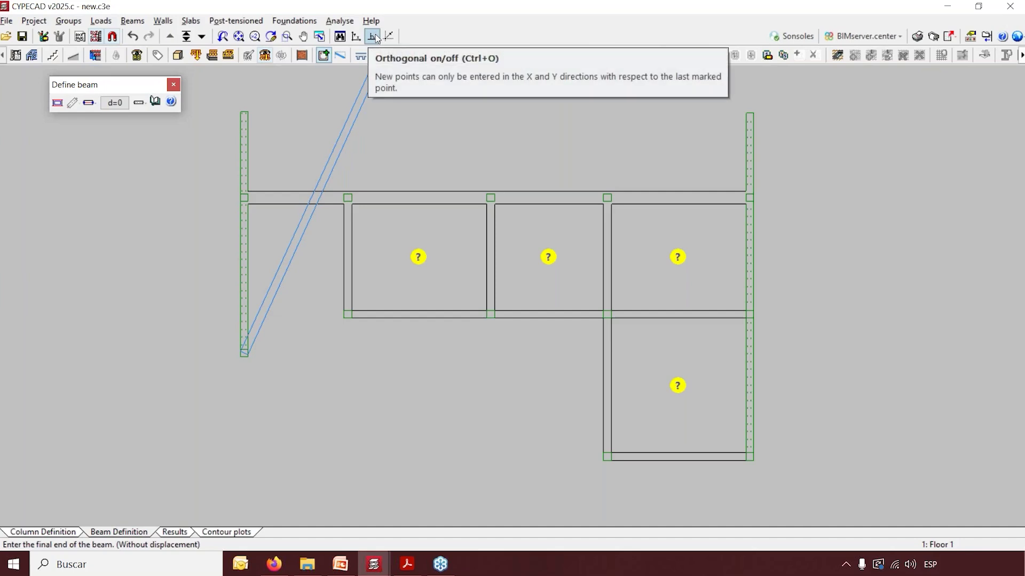
{"action": "left_click", "coordinate": [373, 35]}
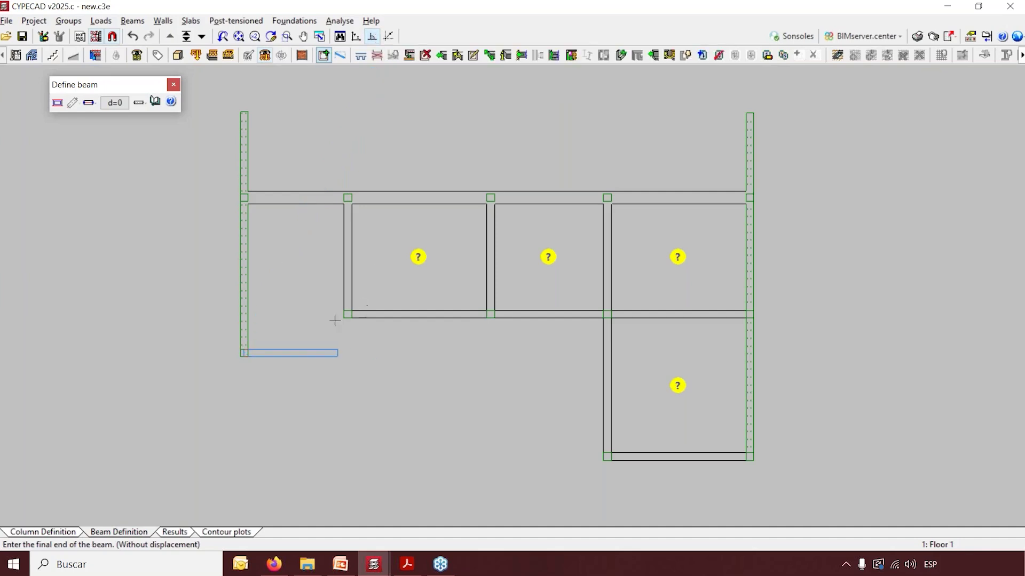
{"action": "left_click", "coordinate": [405, 352]}
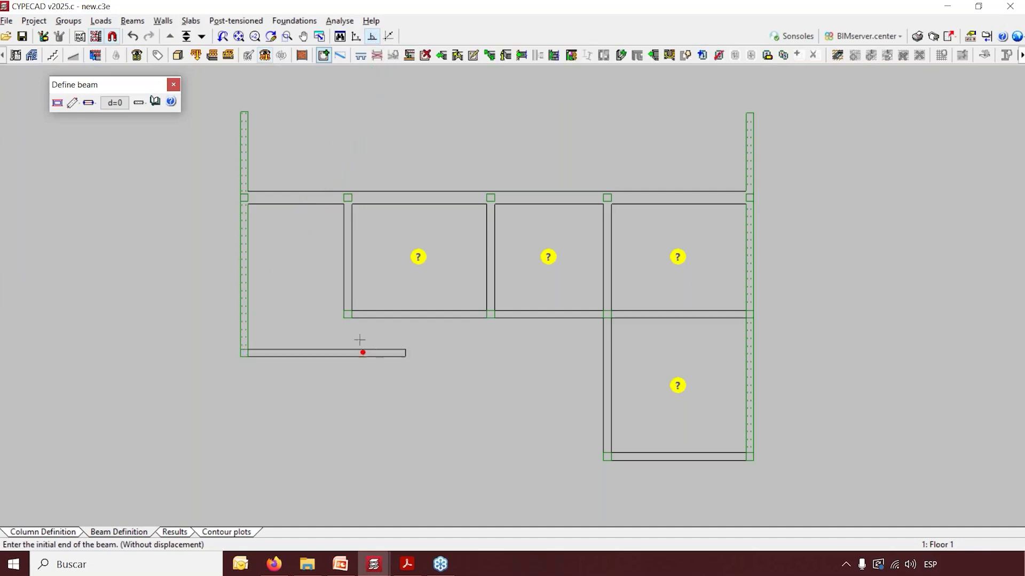
Extend the first vertical beam down to the new horizontal beam at the left wall's lower end
{"action": "left_click", "coordinate": [441, 55]}
{"action": "left_click", "coordinate": [467, 327]}
{"action": "left_click", "coordinate": [351, 281]}
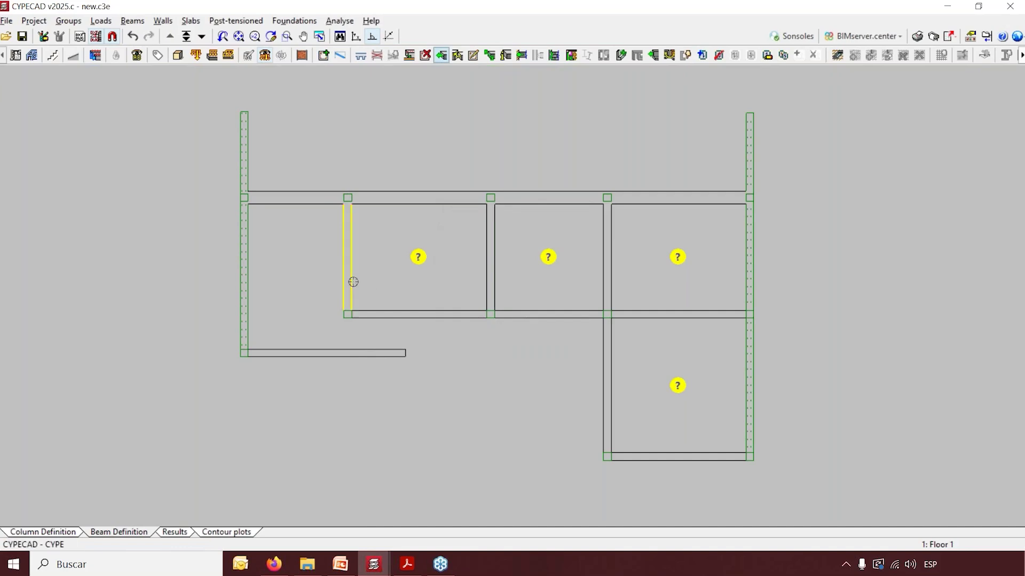
{"action": "left_click", "coordinate": [347, 353]}
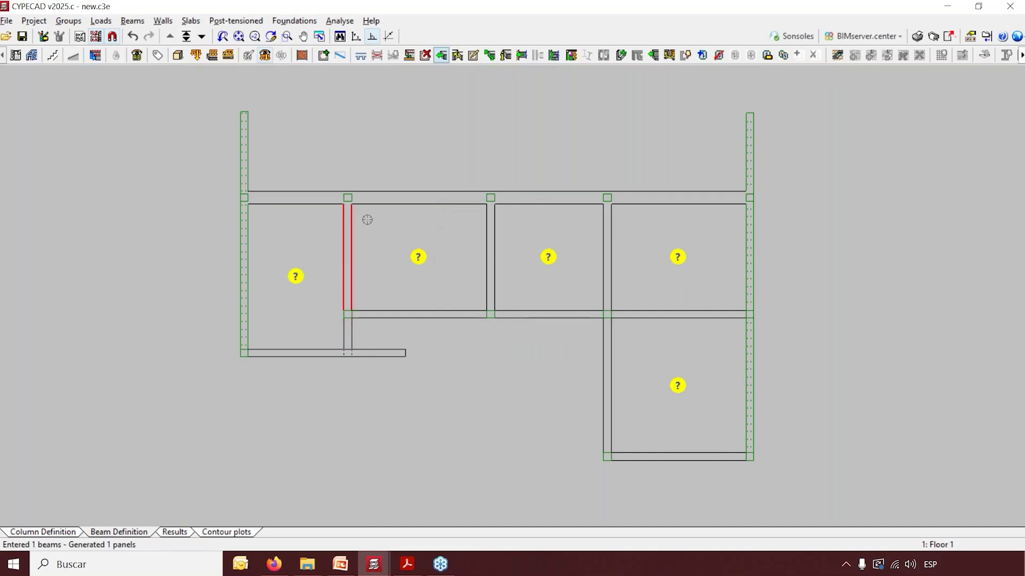
Extend the three vertical beams beyond the upper column row and delete the overhanging end of the lower-left horizontal beam
{"action": "left_click", "coordinate": [440, 55]}
{"action": "left_click", "coordinate": [346, 267]}
{"action": "left_click", "coordinate": [349, 119]}
{"action": "left_click", "coordinate": [507, 251]}
{"action": "left_click", "coordinate": [490, 126]}
{"action": "left_click", "coordinate": [607, 225]}
{"action": "left_click", "coordinate": [607, 133]}
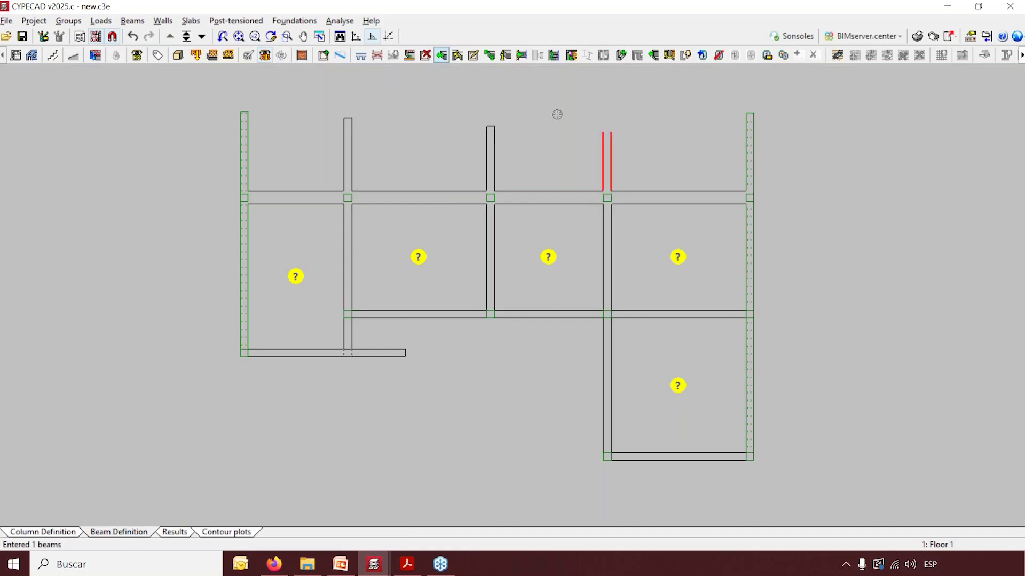
{"action": "left_click", "coordinate": [425, 55]}
{"action": "left_click", "coordinate": [390, 353]}
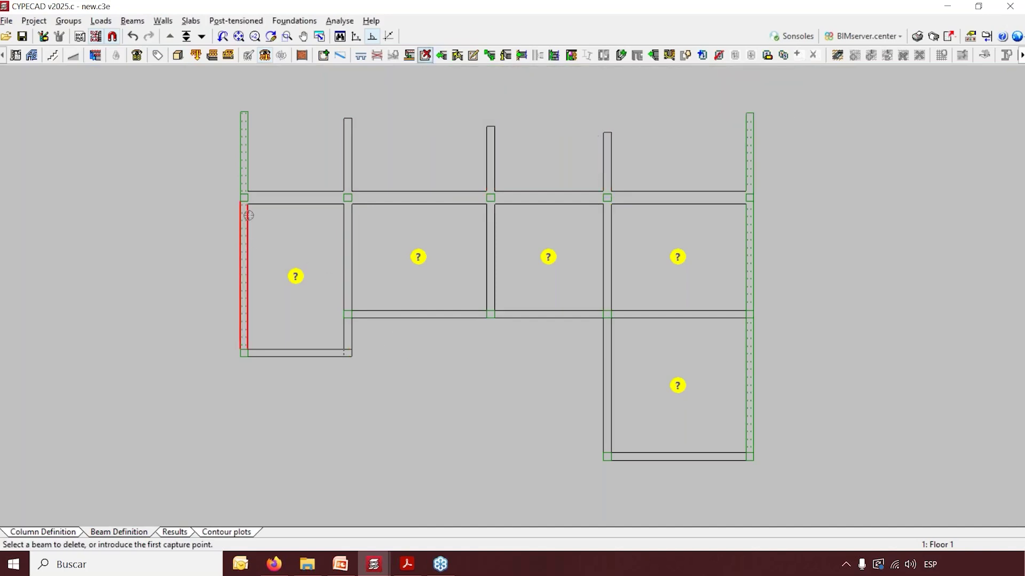
Define the current beam as a non-structural or limit beam with a width of 15 cm
{"action": "left_click", "coordinate": [133, 20]}
{"action": "left_click", "coordinate": [171, 37]}
{"action": "key", "text": "Escape"}
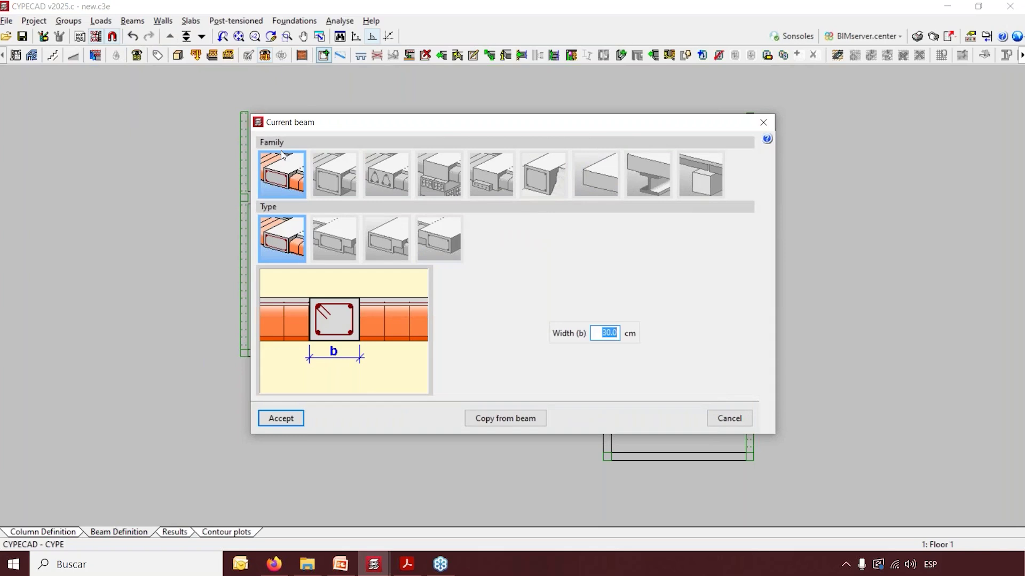
{"action": "left_click", "coordinate": [605, 178]}
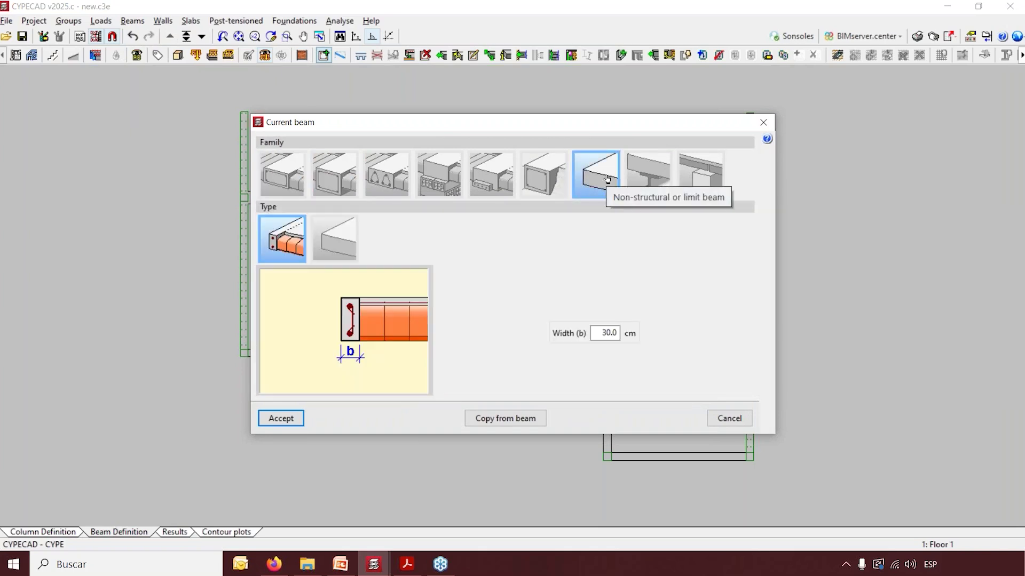
{"action": "double_click", "coordinate": [614, 332]}
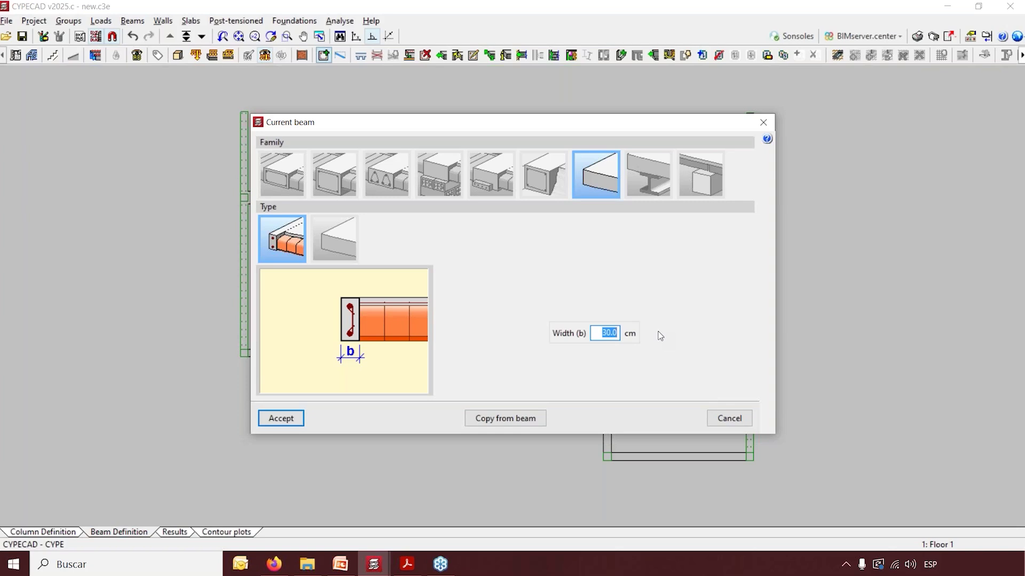
{"action": "type", "text": "15"}
{"action": "left_click", "coordinate": [282, 418]}
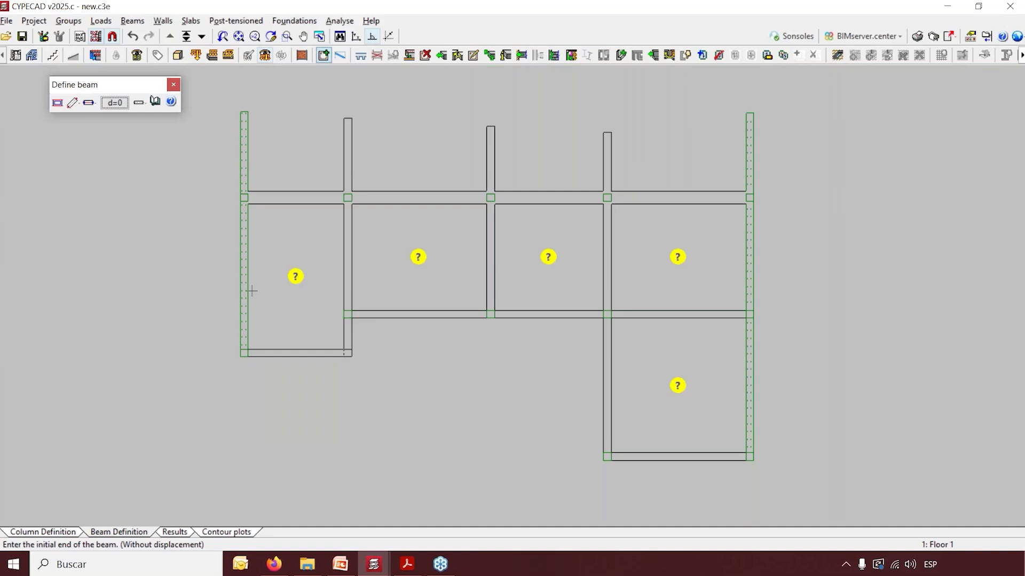
Draw the limit beam horizontally above the upper column row, starting at X coordinate -1 and ending past the right-hand wall
{"action": "type", "text": "14"}
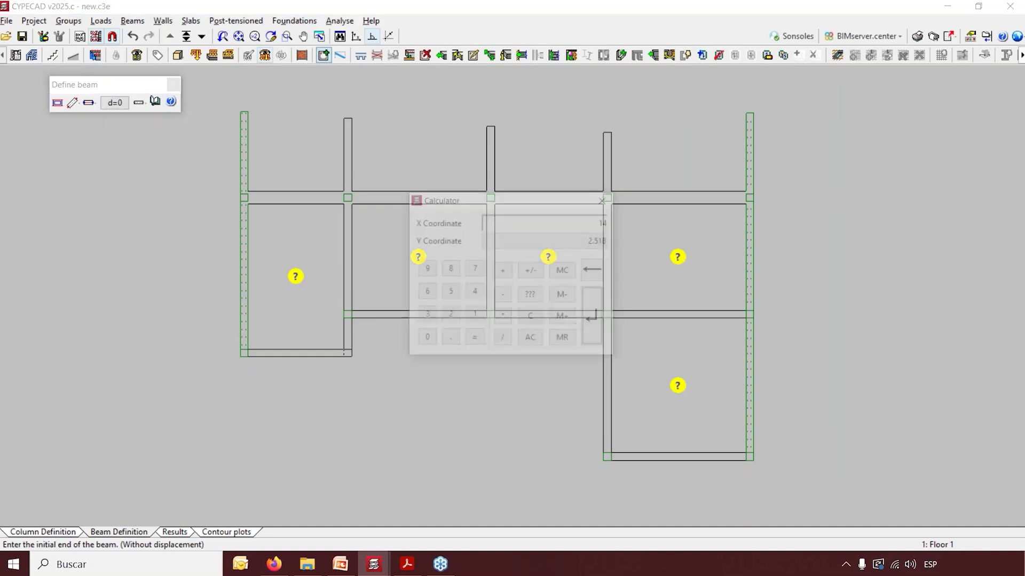
{"action": "left_click", "coordinate": [546, 240]}
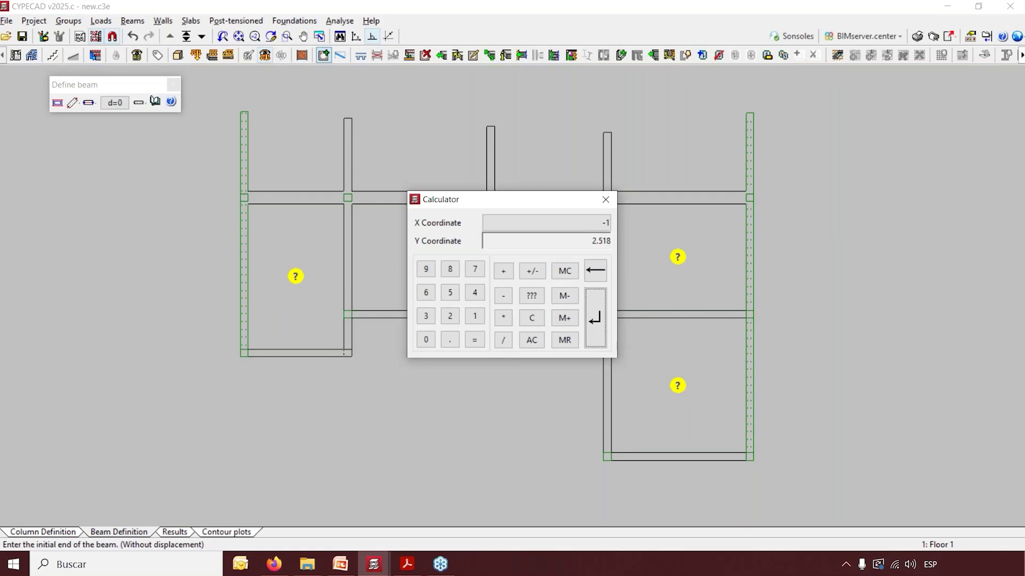
{"action": "key", "text": "Return"}
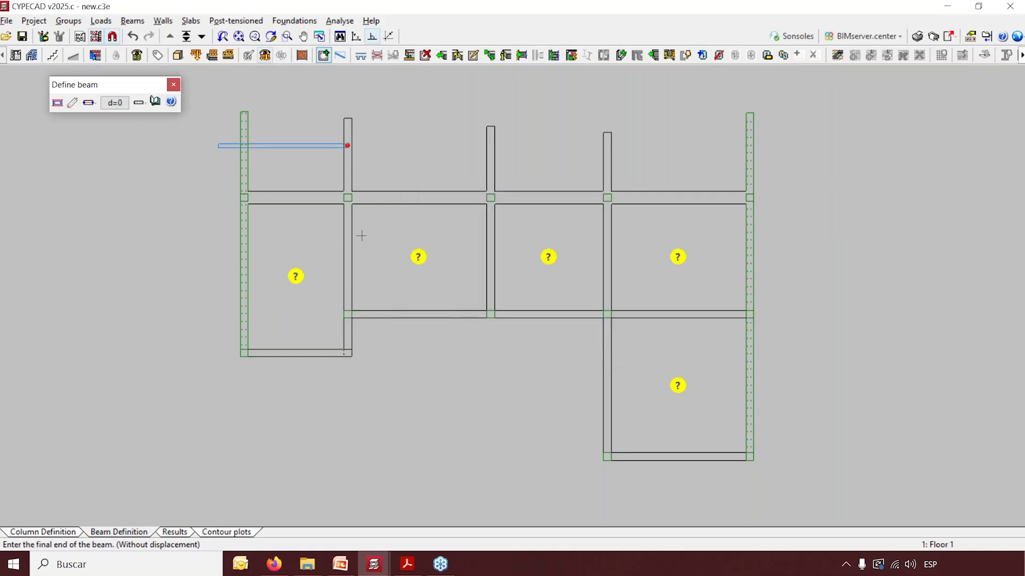
{"action": "left_click", "coordinate": [779, 144]}
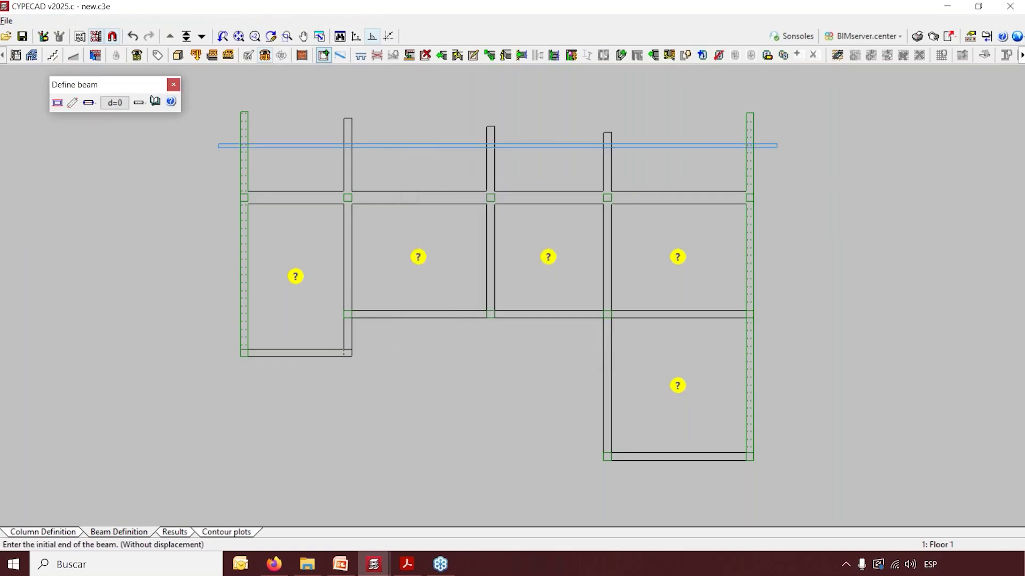
{"action": "scroll", "coordinate": [313, 101], "scroll_direction": "up", "scroll_amount": 2}
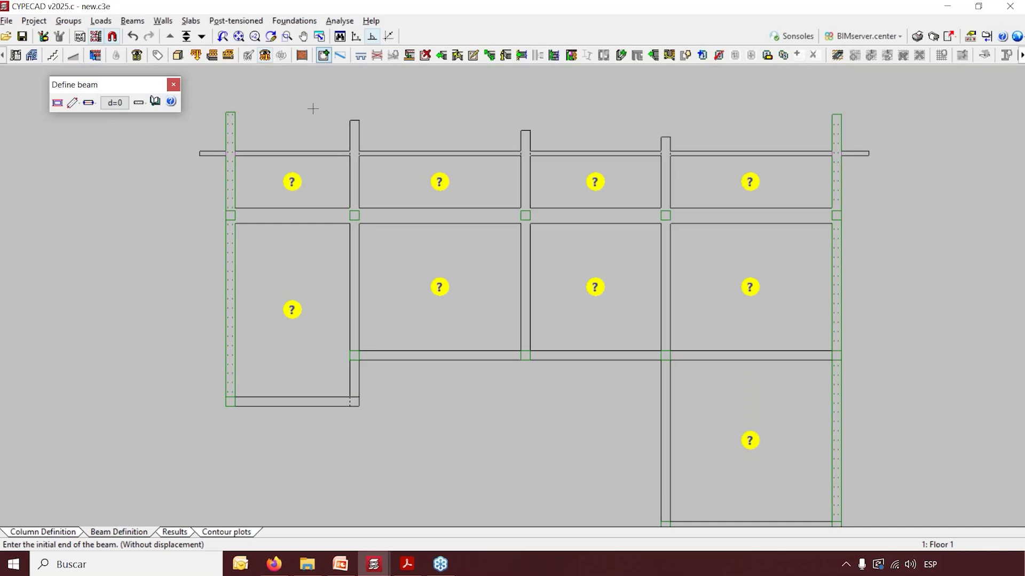
Delete the three vertical beam ends above the limit beam and its two overhanging ends outside the walls
{"action": "left_click", "coordinate": [427, 55]}
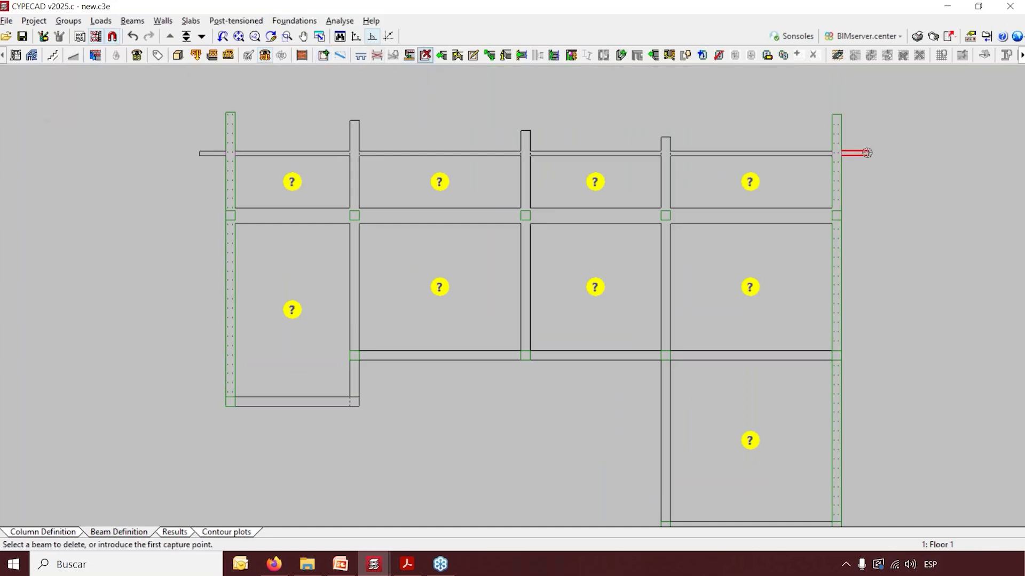
{"action": "left_click", "coordinate": [663, 137]}
{"action": "left_click", "coordinate": [523, 137]}
{"action": "left_click", "coordinate": [353, 128]}
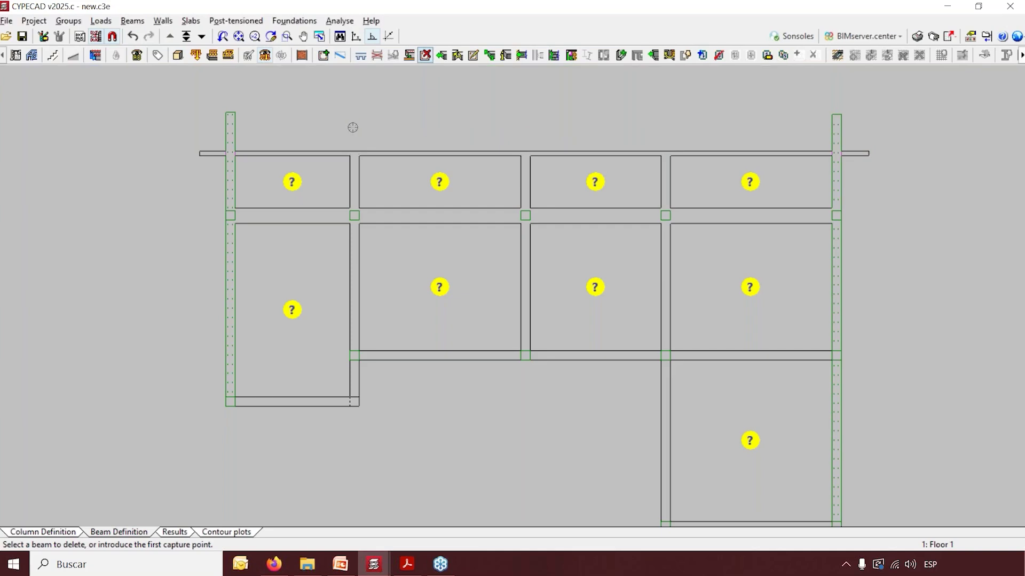
{"action": "left_click", "coordinate": [862, 151]}
{"action": "left_click", "coordinate": [212, 154]}
Delete both wall segments beyond the limit beam in all the groups and check the building in 3D
{"action": "left_click", "coordinate": [263, 133]}
{"action": "left_click", "coordinate": [555, 275]}
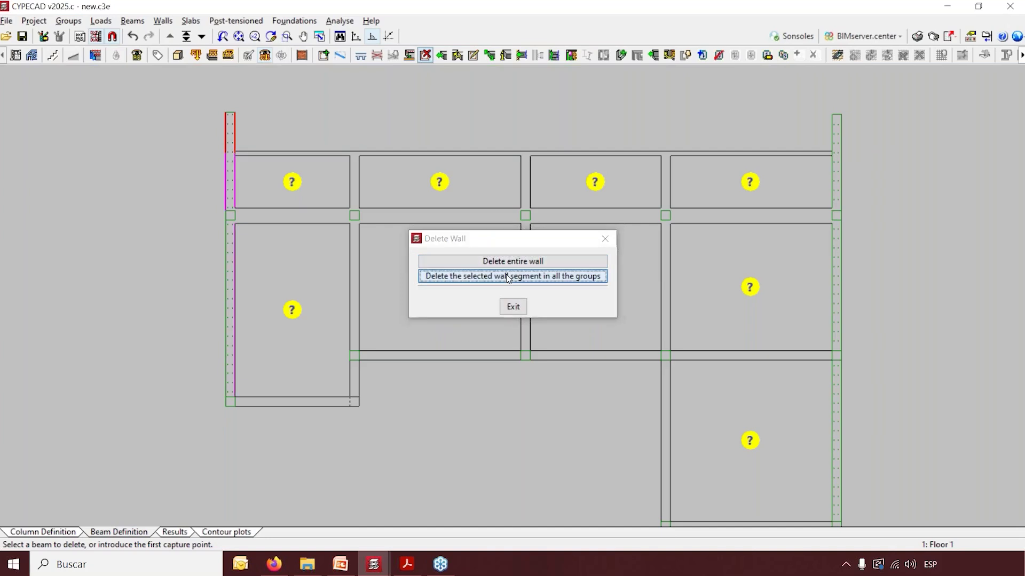
{"action": "left_click", "coordinate": [555, 276]}
{"action": "left_click", "coordinate": [178, 55]}
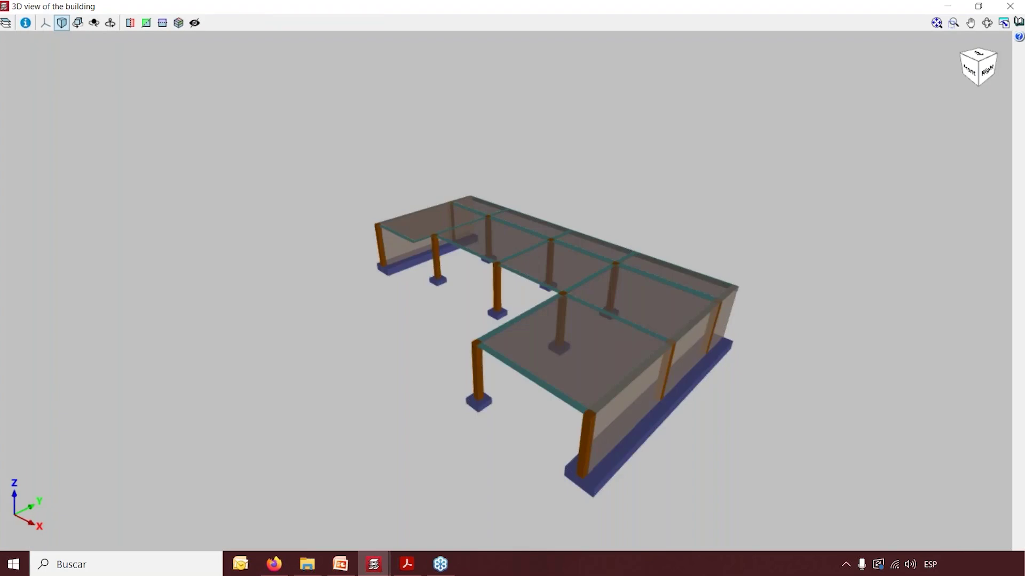
{"action": "left_click", "coordinate": [1015, 8]}
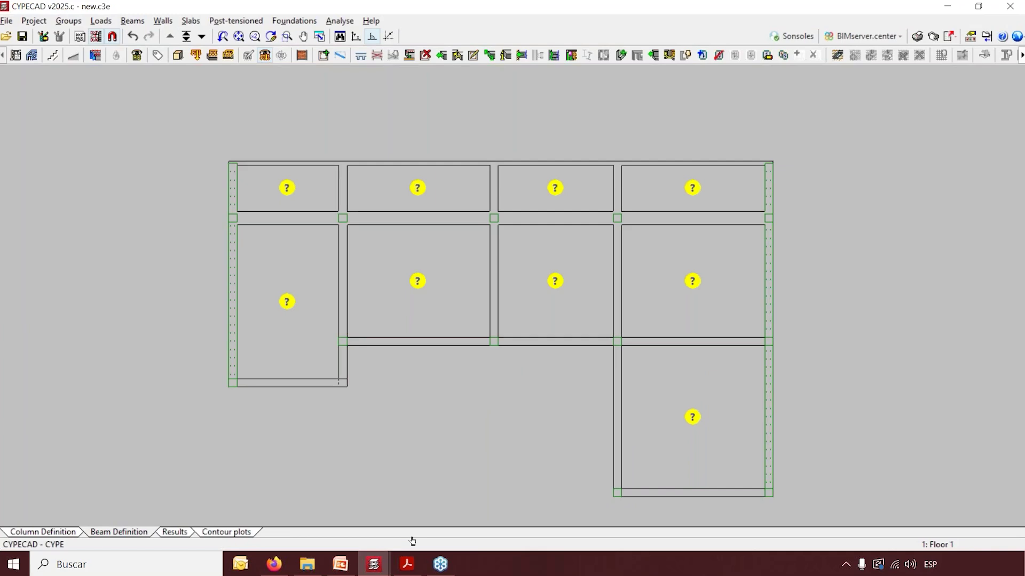
Start entering a slab panel and examine the floor slab systems and the available joist floor slab types
{"action": "left_click", "coordinate": [190, 22]}
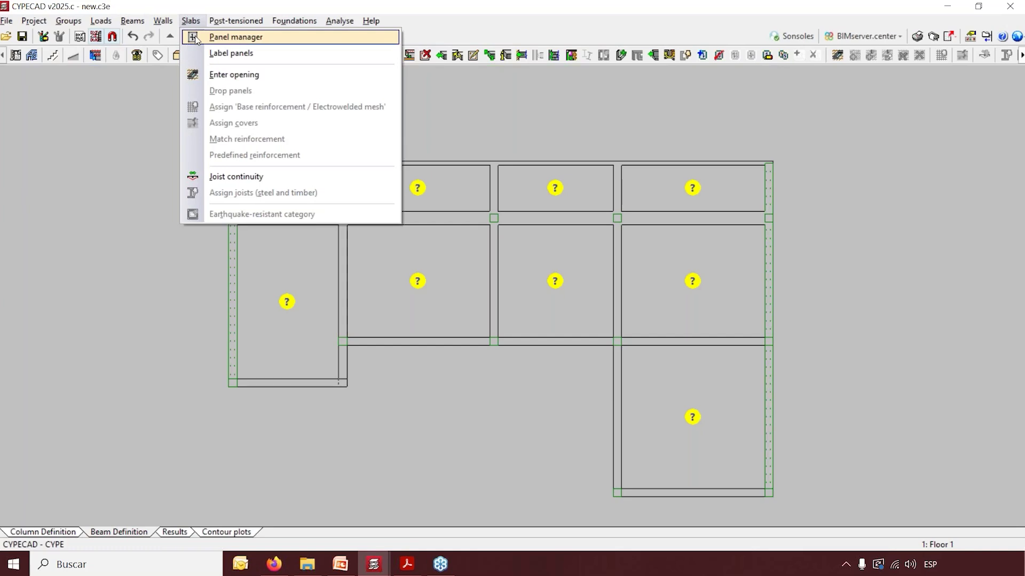
{"action": "left_click", "coordinate": [197, 39]}
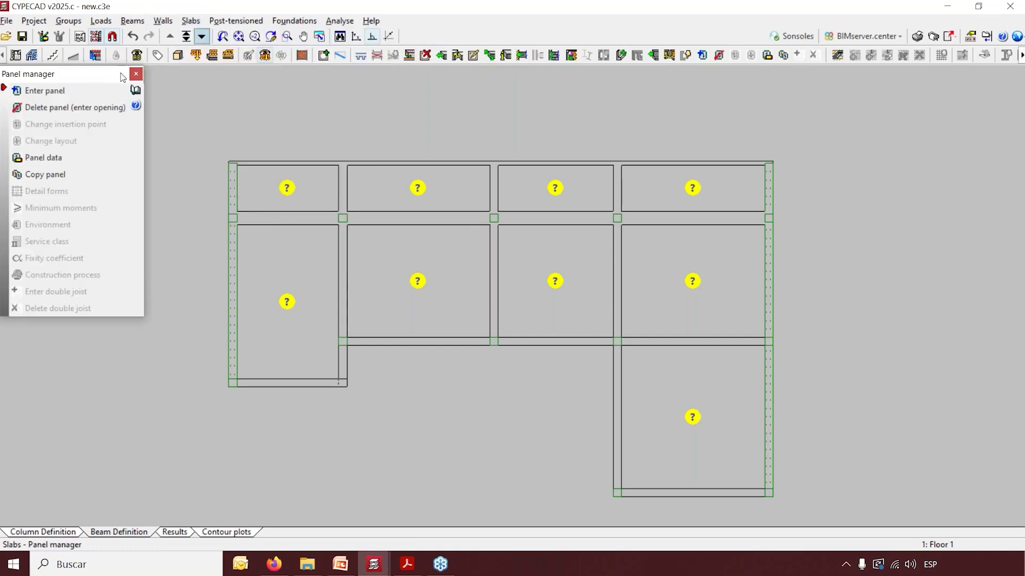
{"action": "left_click", "coordinate": [65, 97]}
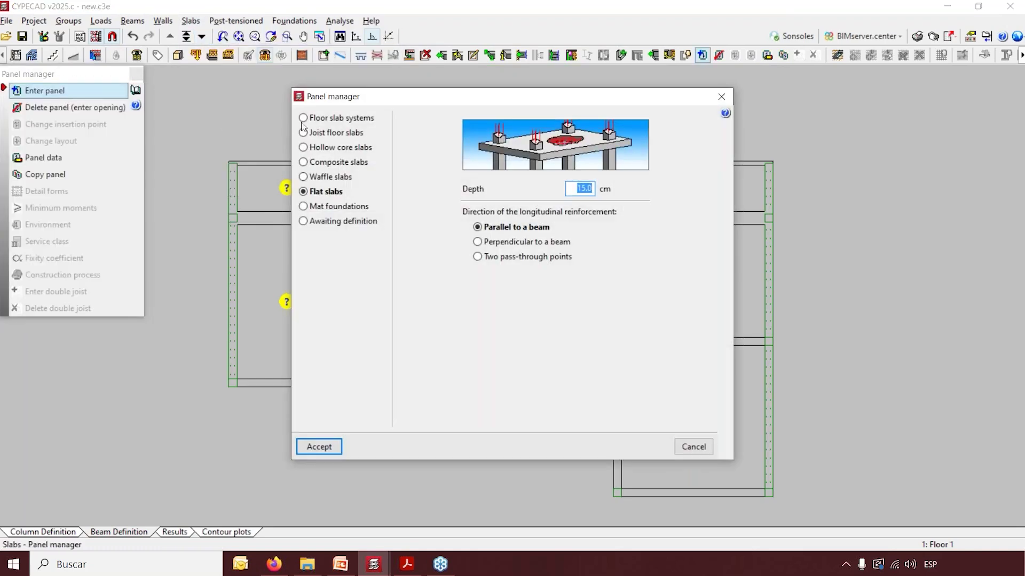
{"action": "left_click", "coordinate": [308, 122]}
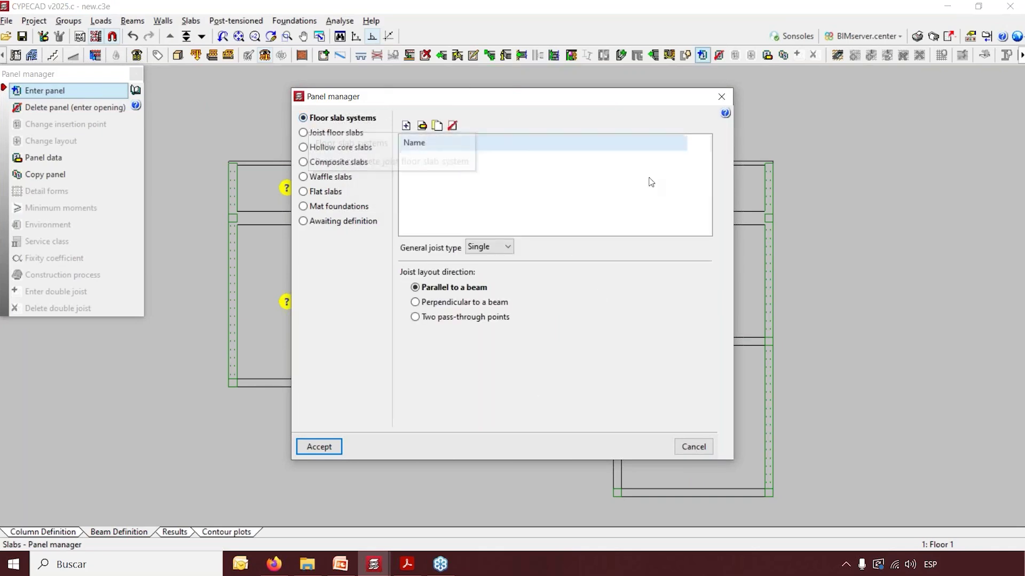
{"action": "left_click", "coordinate": [336, 134]}
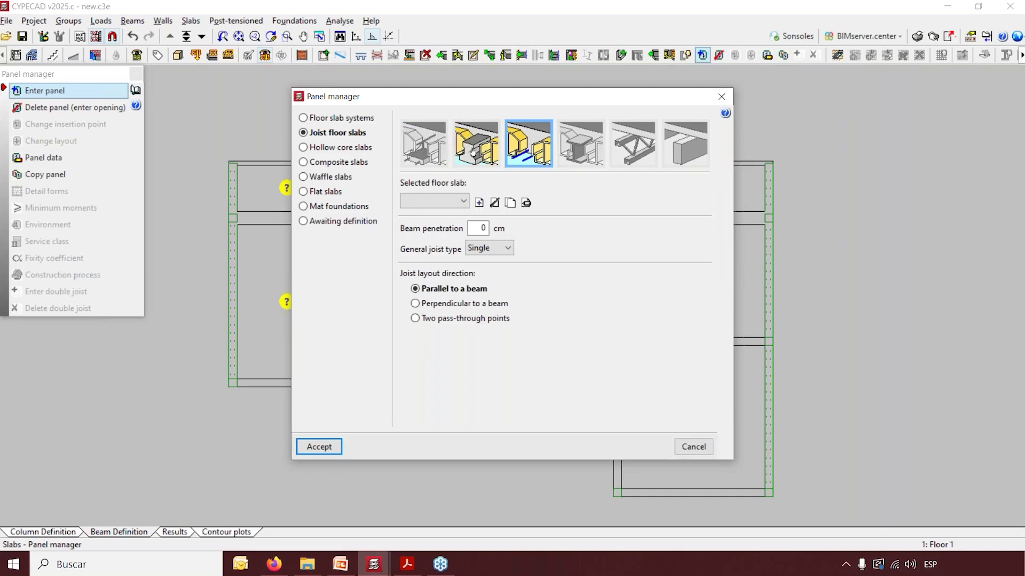
{"action": "mouse_move", "coordinate": [471, 155]}
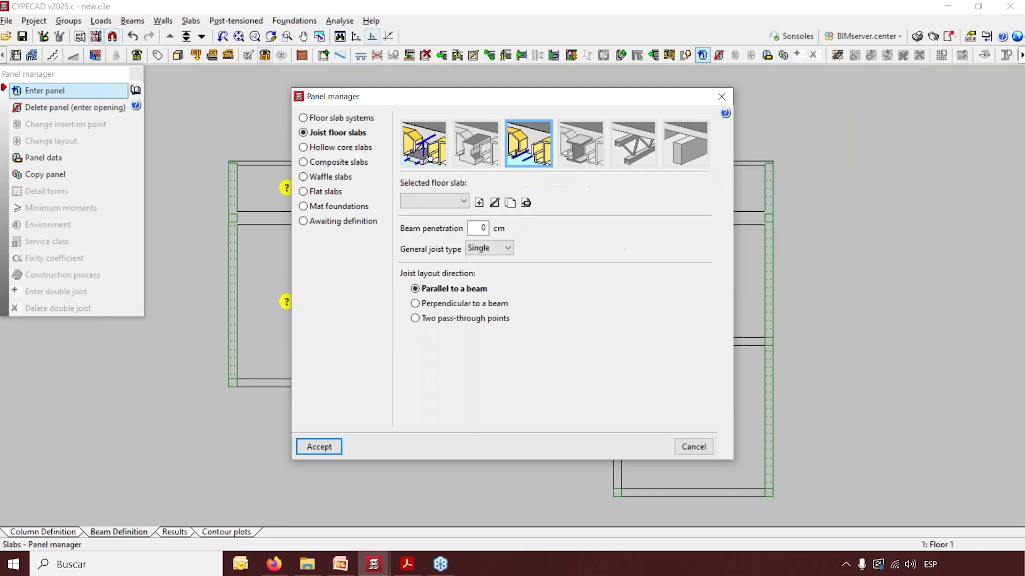
{"action": "mouse_move", "coordinate": [429, 158]}
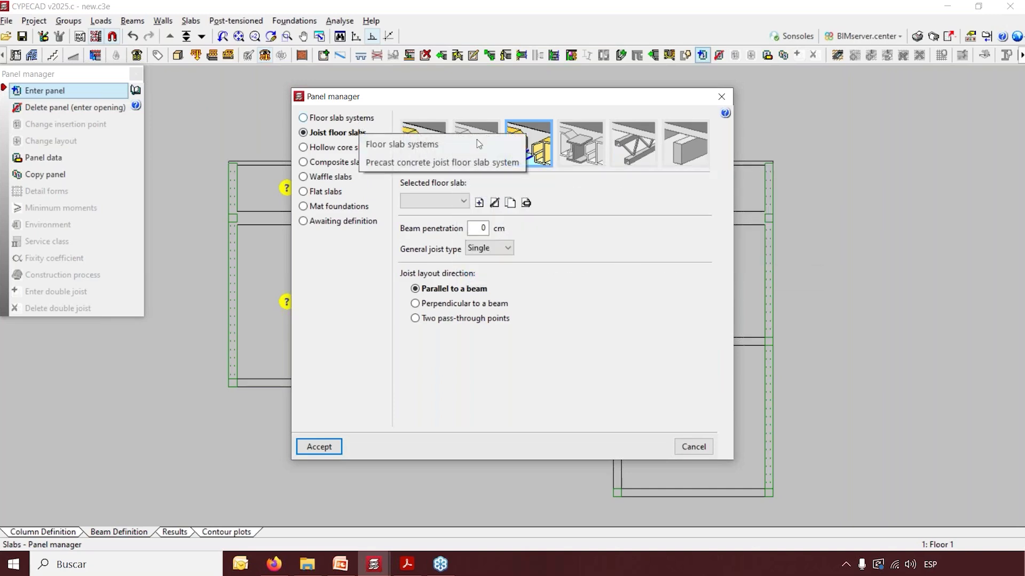
{"action": "mouse_move", "coordinate": [540, 162]}
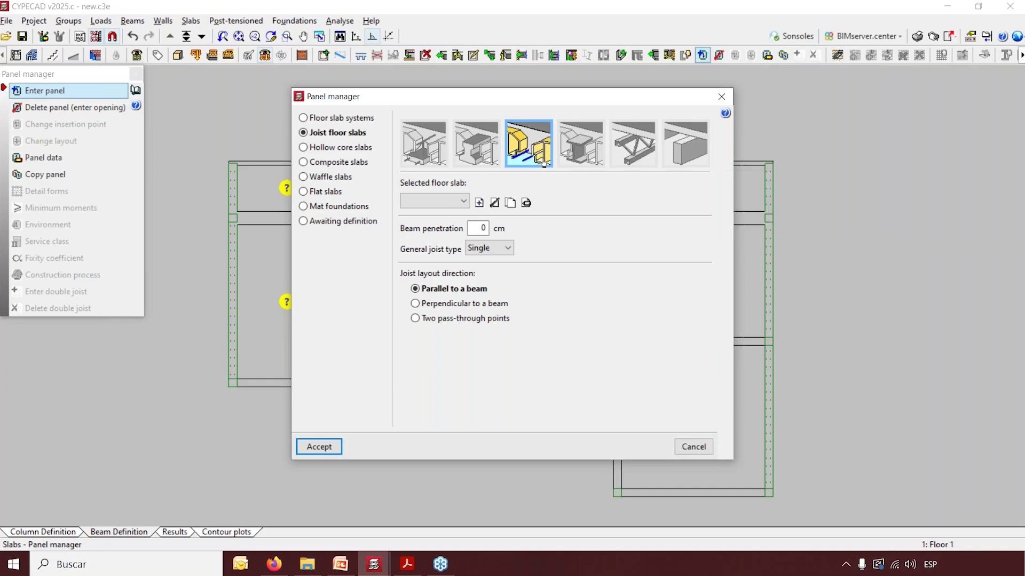
Examine a new in situ joist floor slab definition using a concrete form referenced "a", and close it without saving the slab
{"action": "left_click", "coordinate": [479, 202]}
{"action": "left_click", "coordinate": [457, 161]}
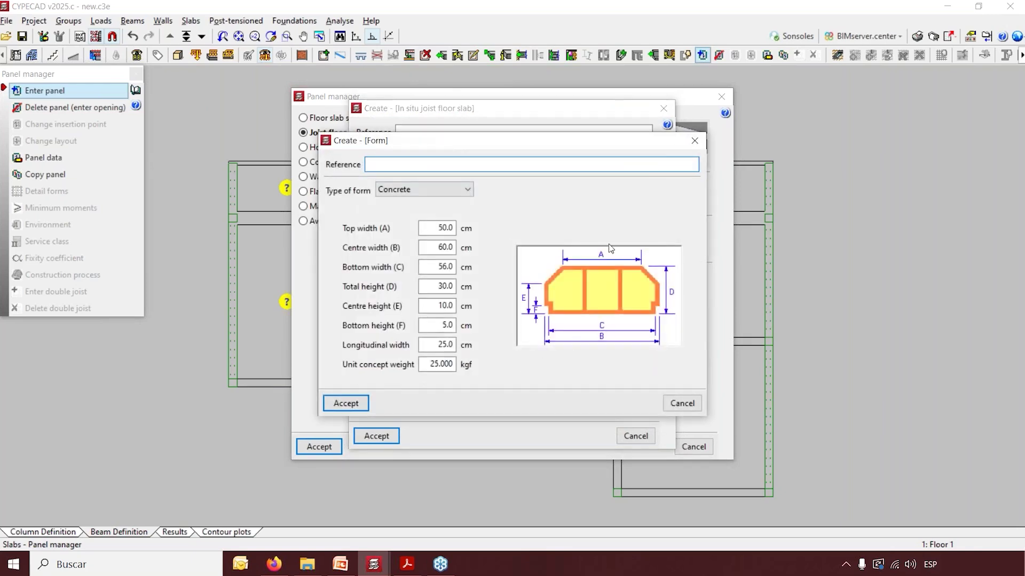
{"action": "type", "text": "a"}
{"action": "left_click", "coordinate": [352, 403]}
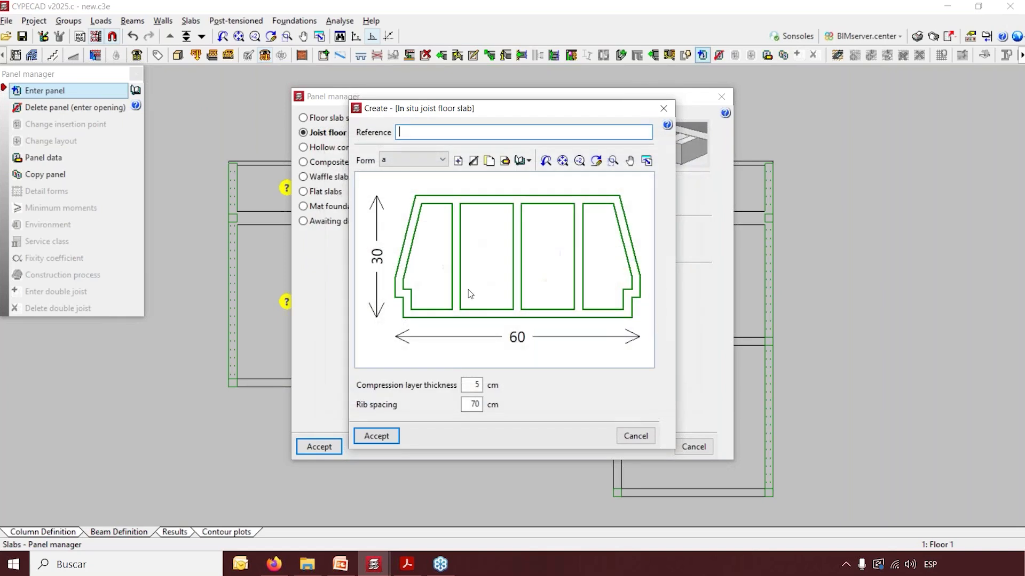
{"action": "double_click", "coordinate": [470, 384]}
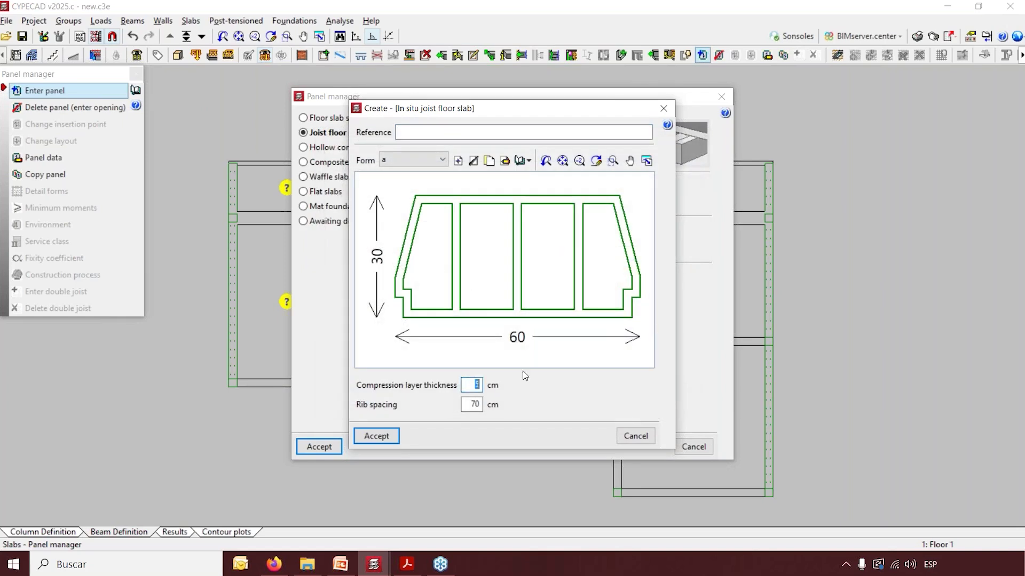
{"action": "left_click", "coordinate": [664, 108]}
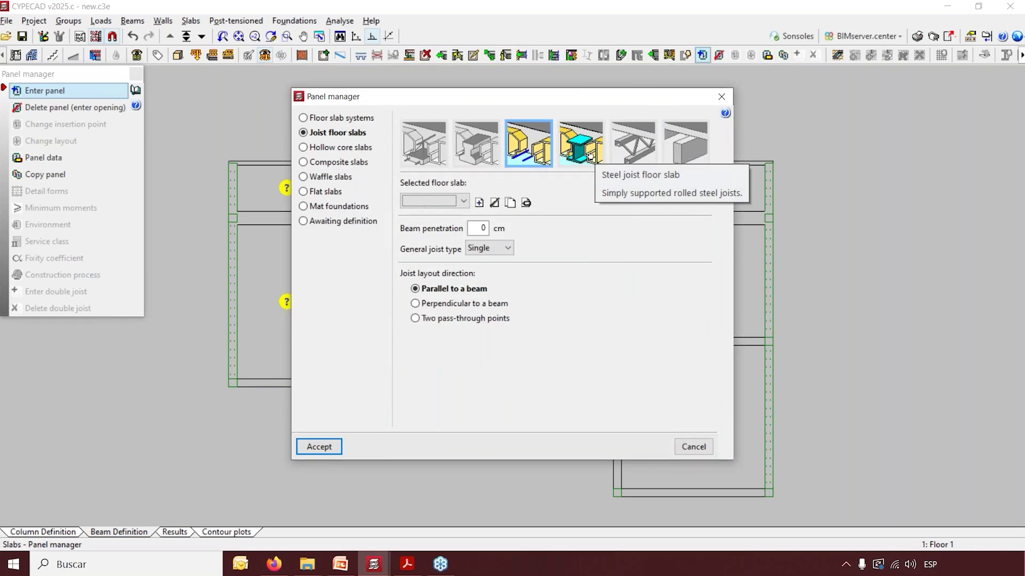
Examine the steel, open-web and timber joist slab types and a new steel joist floor slab definition, closing it without saving
{"action": "left_click", "coordinate": [589, 155]}
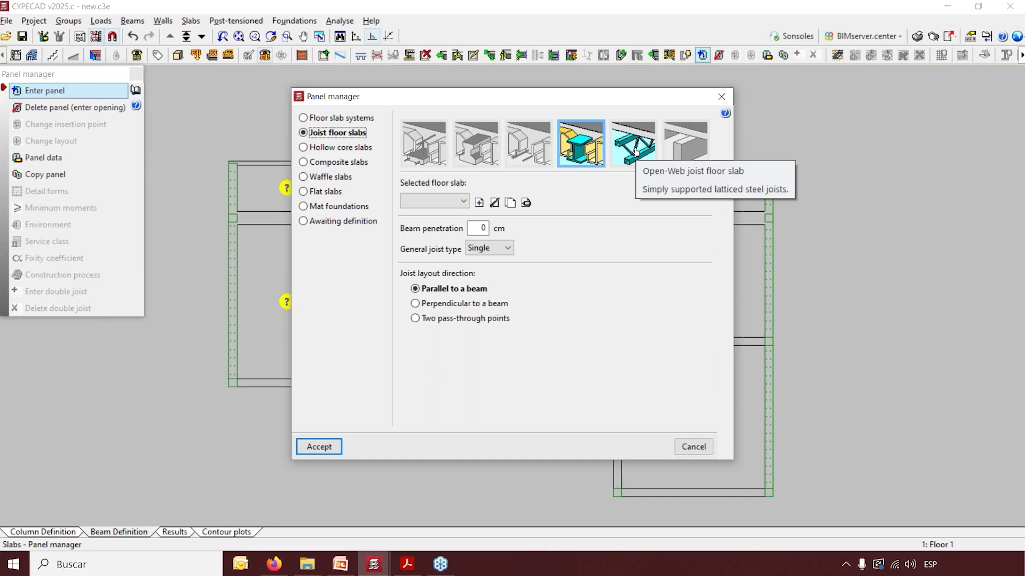
{"action": "left_click", "coordinate": [635, 152]}
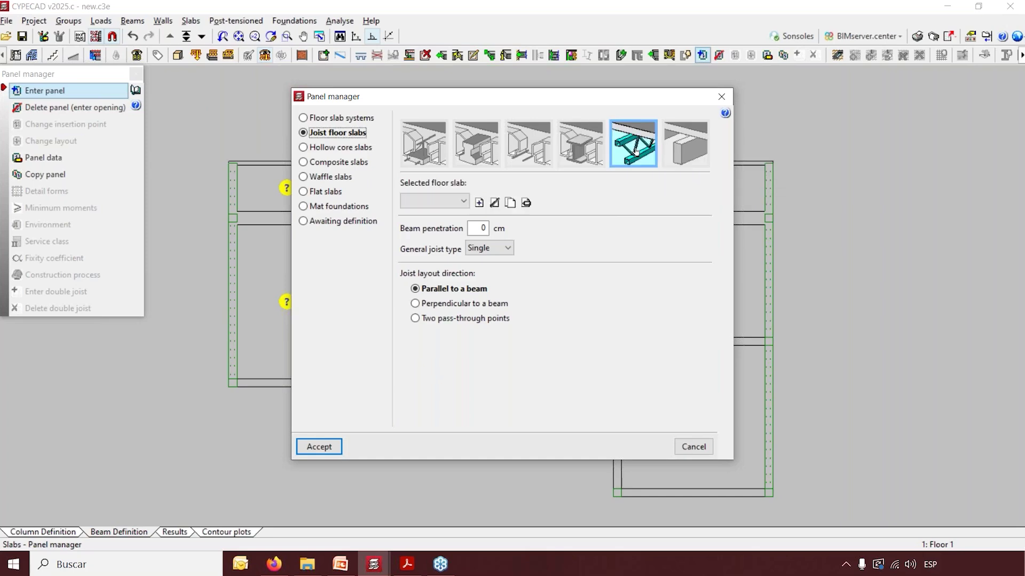
{"action": "left_click", "coordinate": [675, 156]}
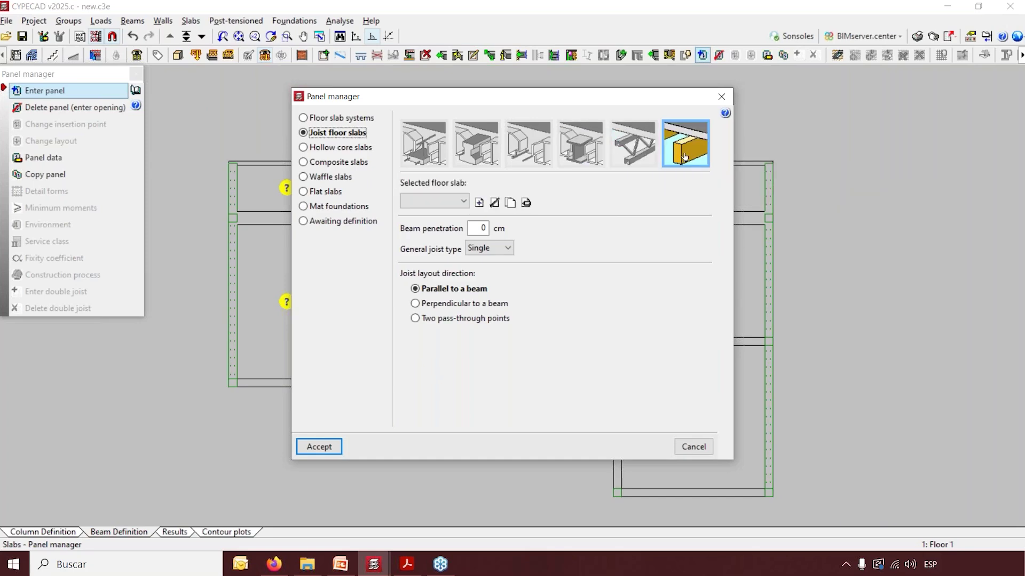
{"action": "left_click", "coordinate": [586, 154]}
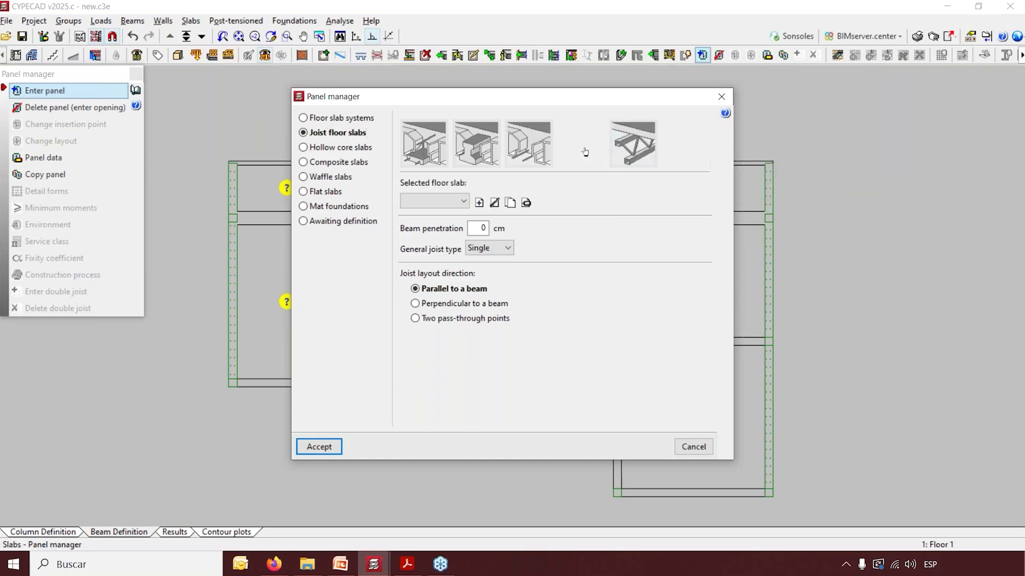
{"action": "left_click", "coordinate": [479, 202]}
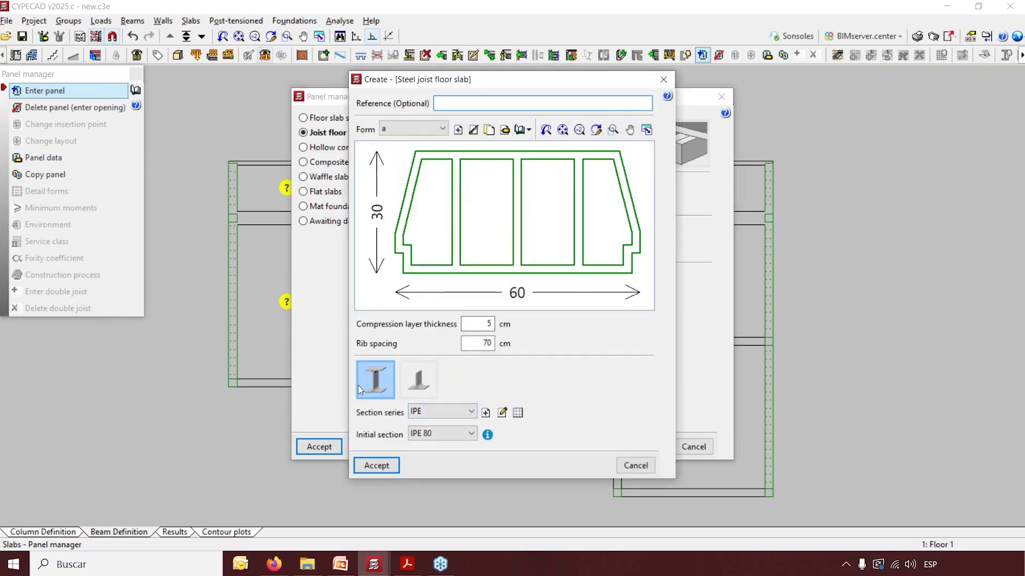
{"action": "left_click", "coordinate": [663, 79]}
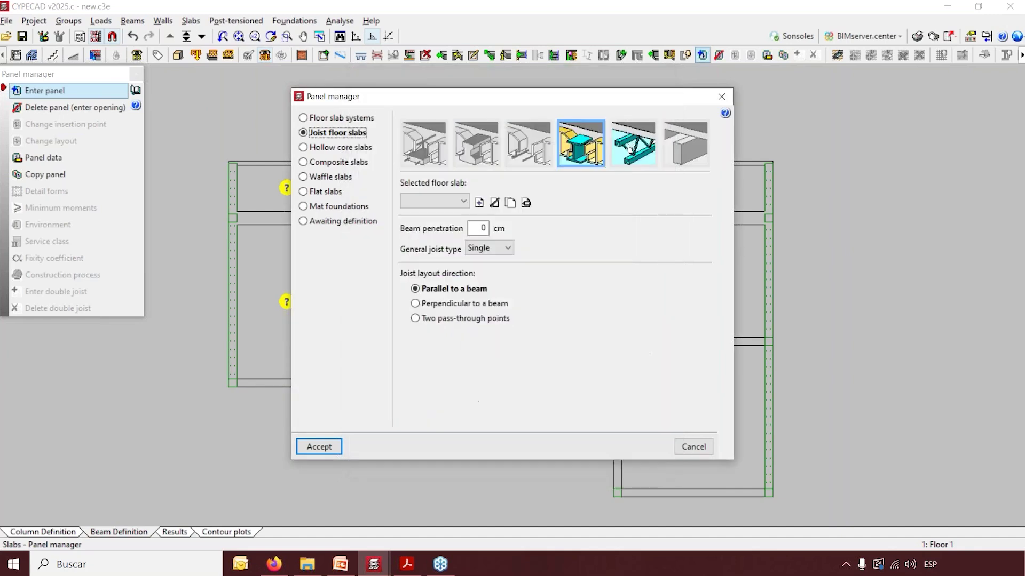
Examine a new timber joist floor slab definition and the timber section series available for import, and close them without saving
{"action": "left_click", "coordinate": [680, 149]}
{"action": "left_click", "coordinate": [479, 202]}
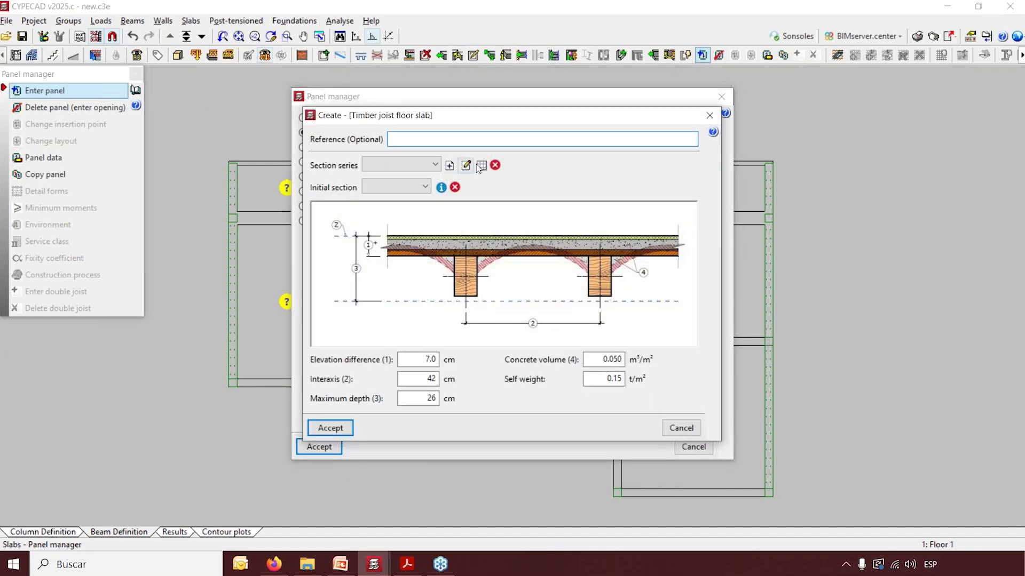
{"action": "left_click", "coordinate": [481, 165]}
{"action": "left_click", "coordinate": [686, 188]}
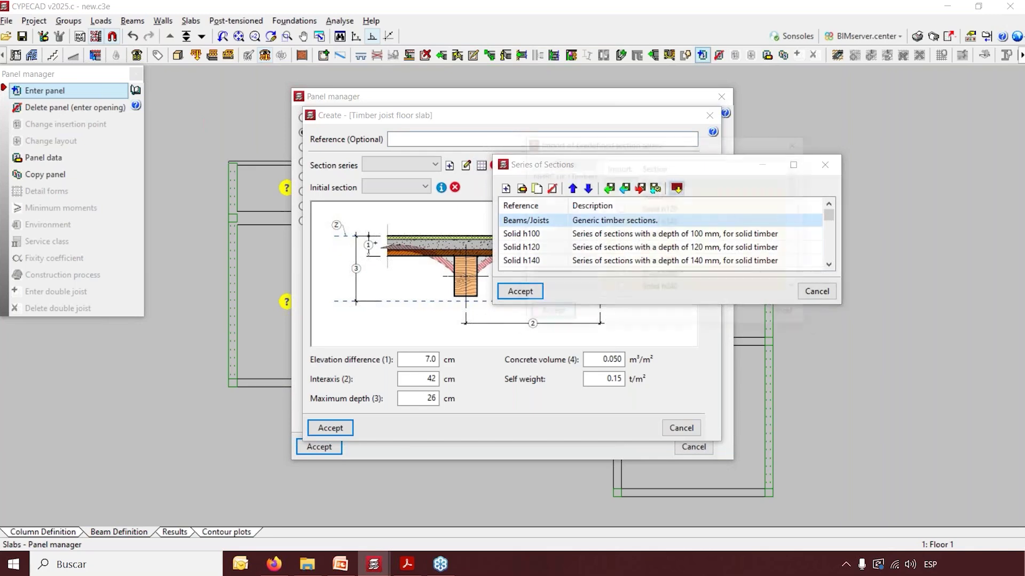
{"action": "left_click", "coordinate": [800, 143]}
{"action": "left_click", "coordinate": [825, 165]}
{"action": "left_click", "coordinate": [708, 116]}
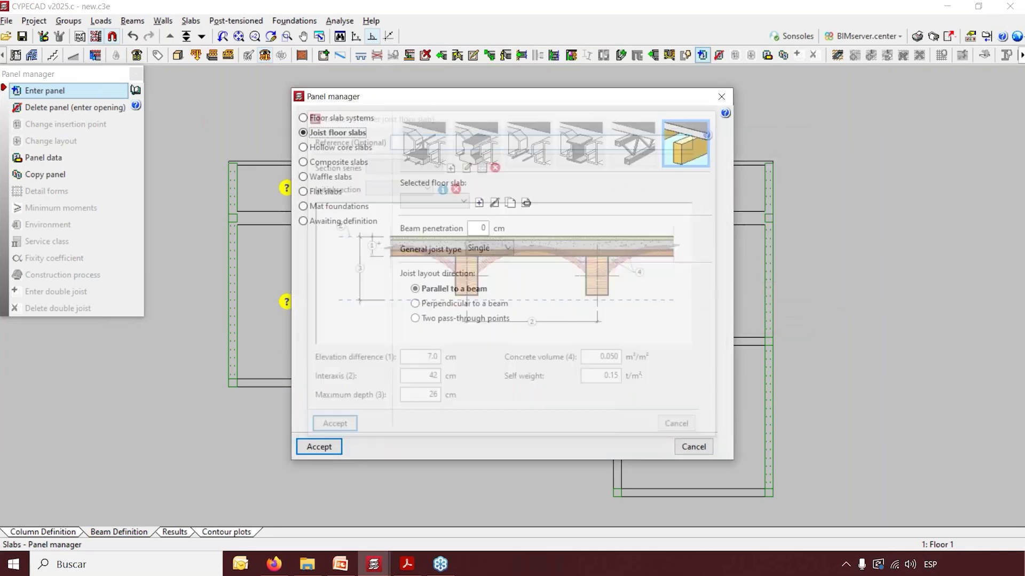
Examine the hollow core plate EJEMPLO : C-20+ 5-120 from CYPE's example plate manufacturer and close the selection without choosing it
{"action": "left_click", "coordinate": [341, 148]}
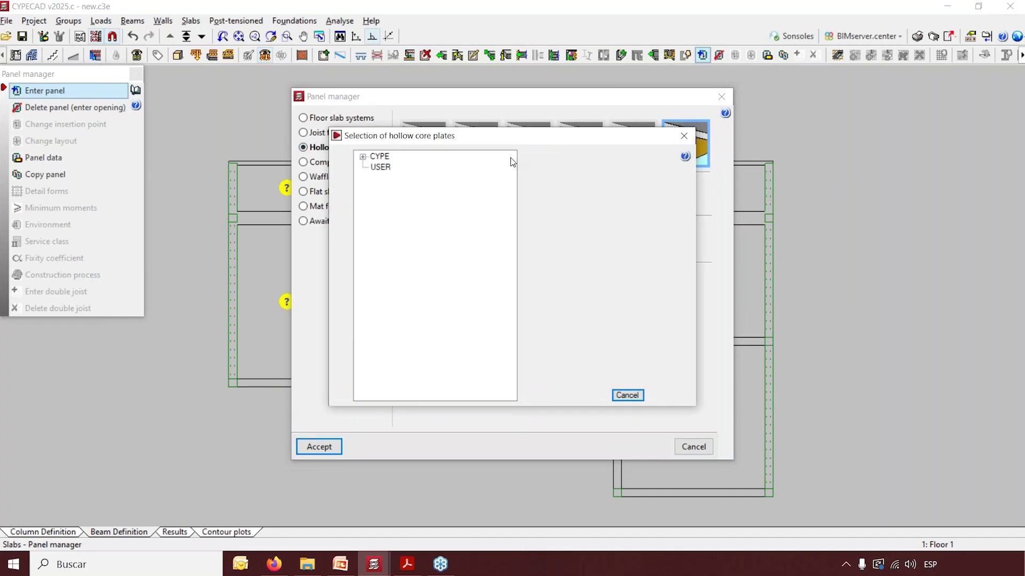
{"action": "double_click", "coordinate": [369, 157]}
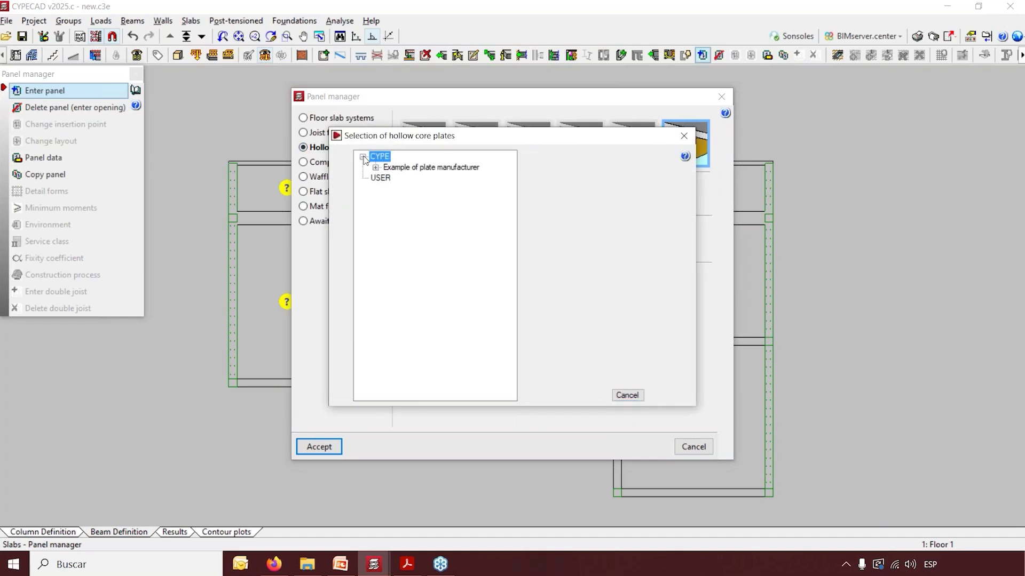
{"action": "left_click", "coordinate": [407, 168]}
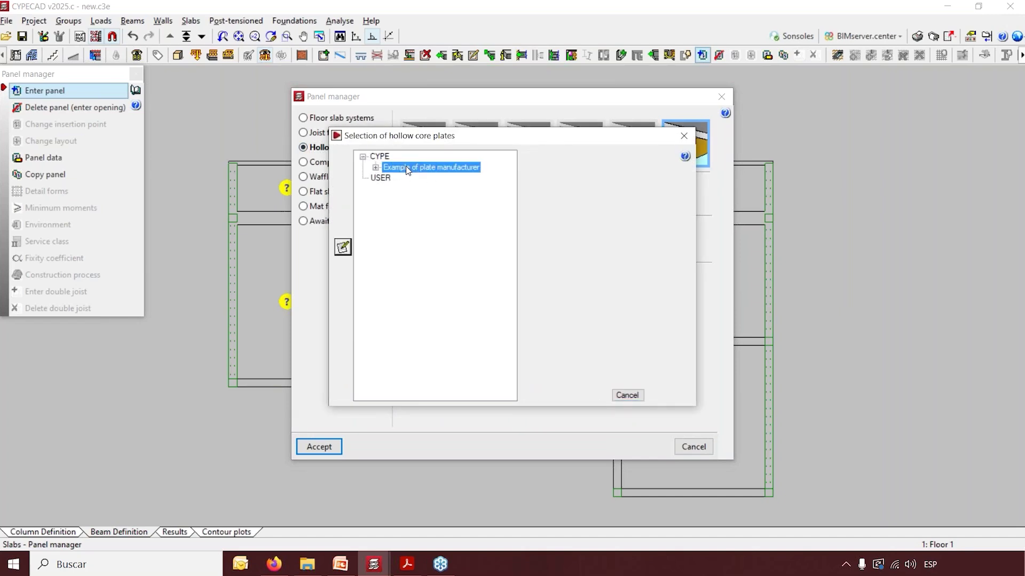
{"action": "left_click", "coordinate": [376, 168]}
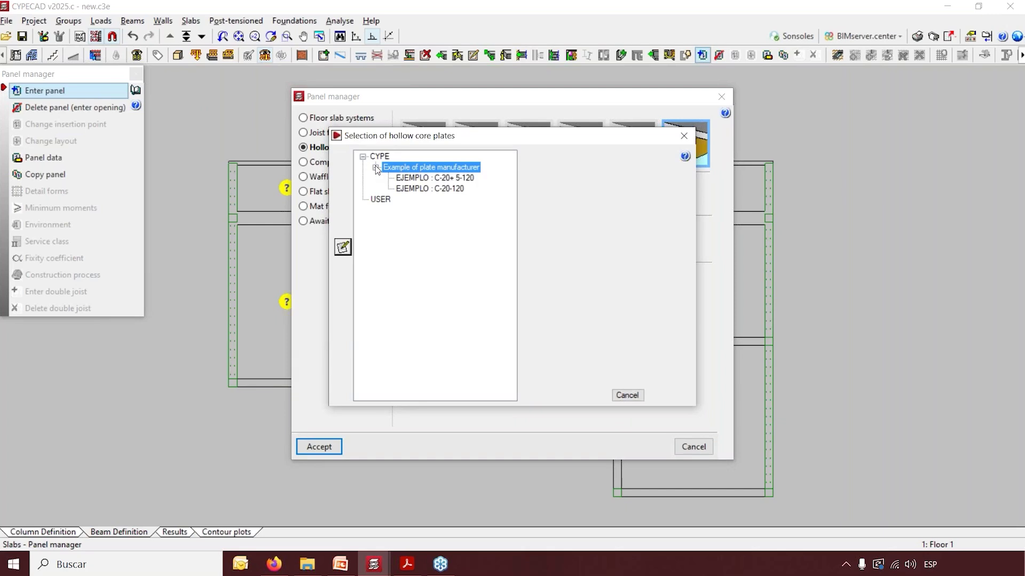
{"action": "left_click", "coordinate": [408, 180]}
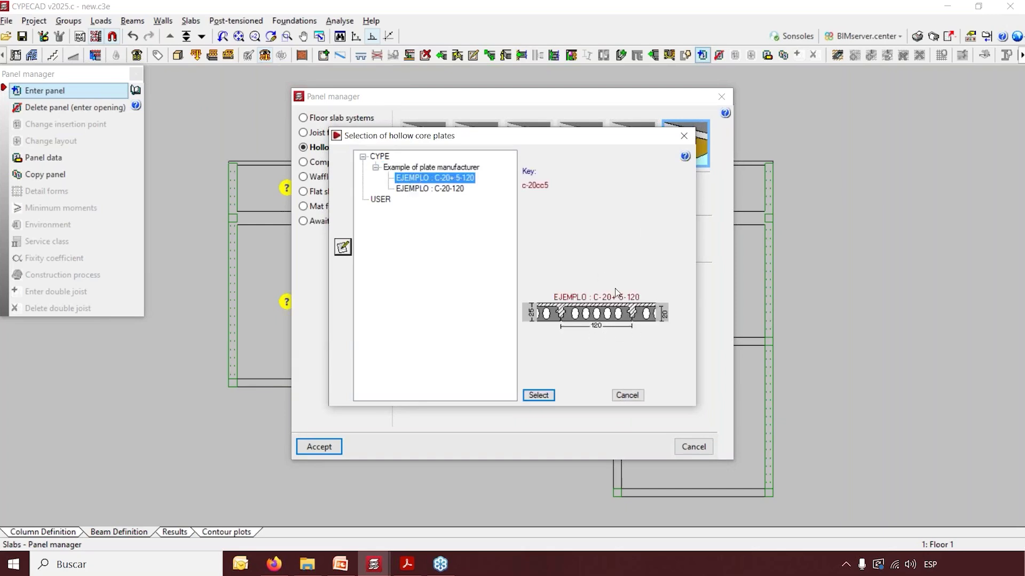
{"action": "left_click", "coordinate": [685, 137]}
Examine the form deck and composite deck options for composite slabs and the removable forms library for waffle slabs
{"action": "left_click", "coordinate": [345, 163]}
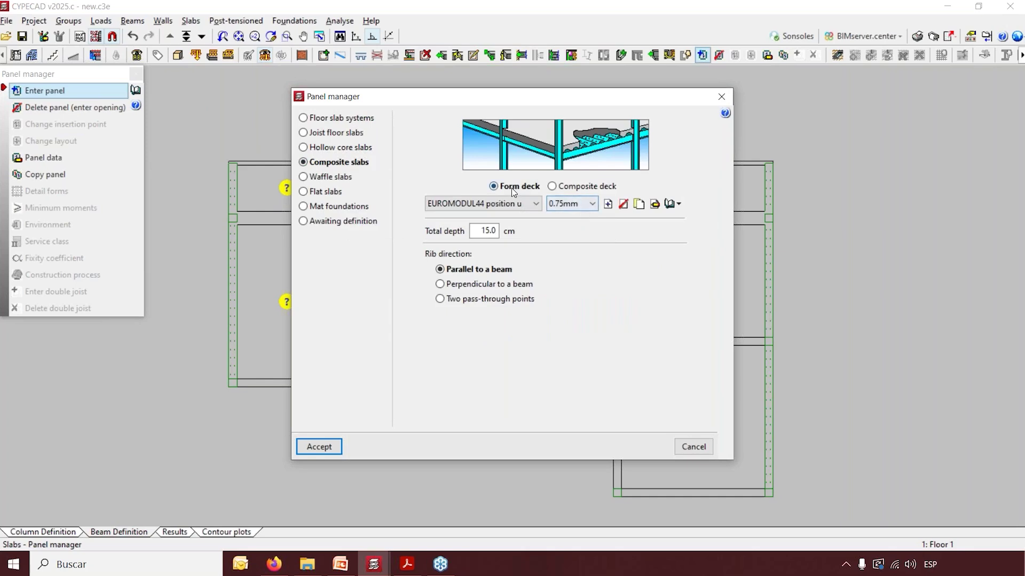
{"action": "mouse_move", "coordinate": [511, 188]}
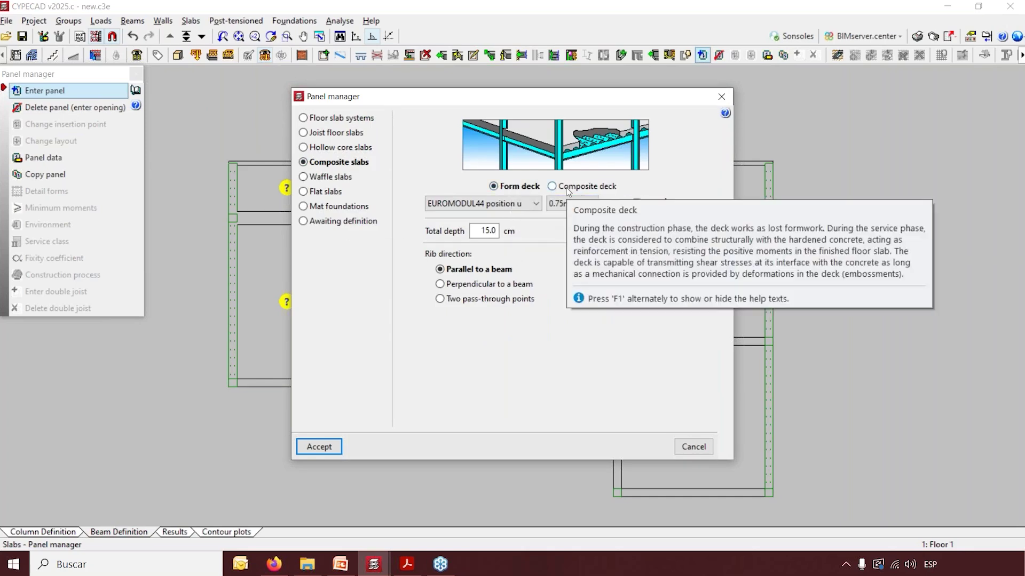
{"action": "left_click", "coordinate": [335, 176]}
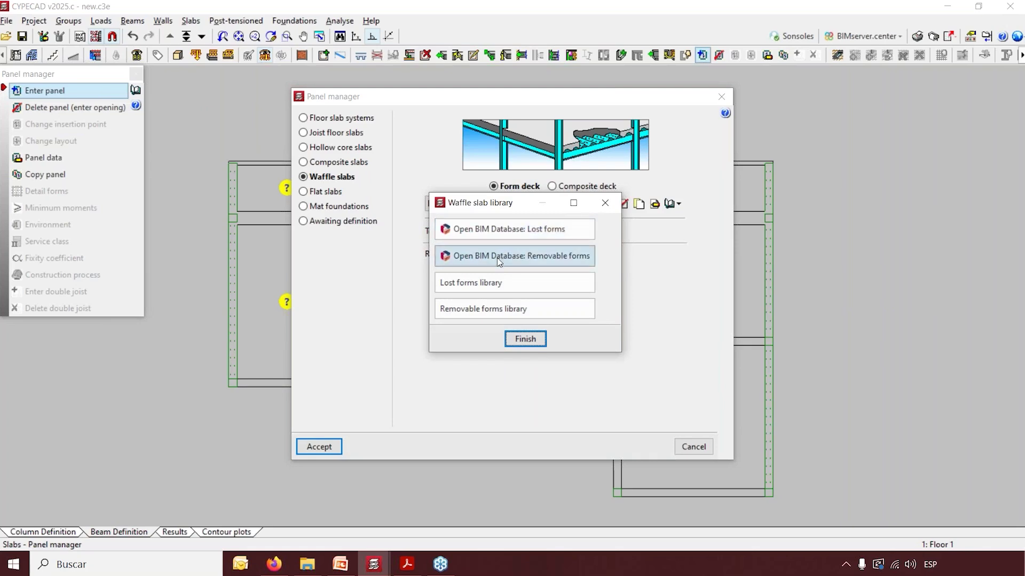
{"action": "left_click", "coordinate": [503, 307]}
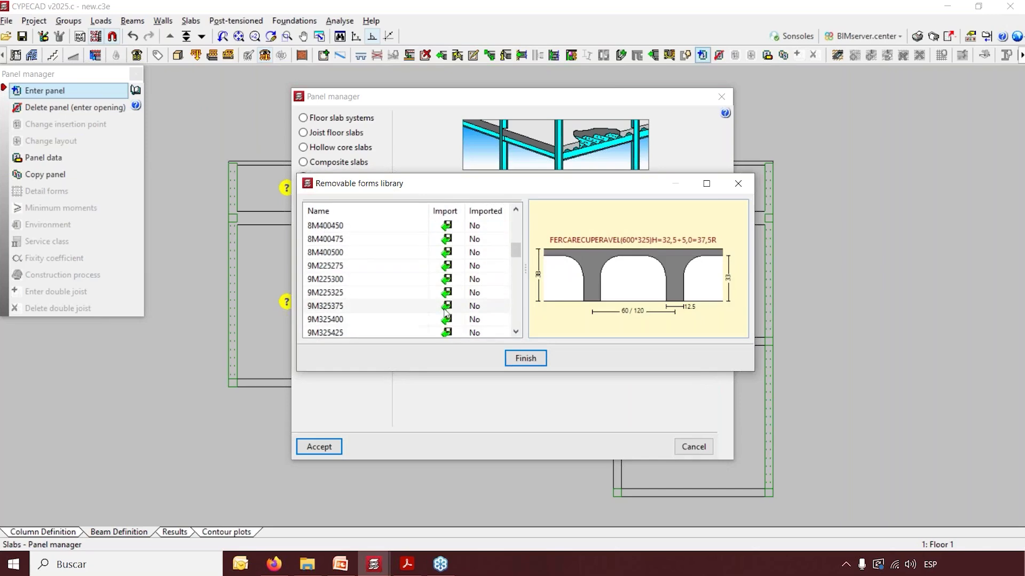
{"action": "left_click", "coordinate": [737, 184]}
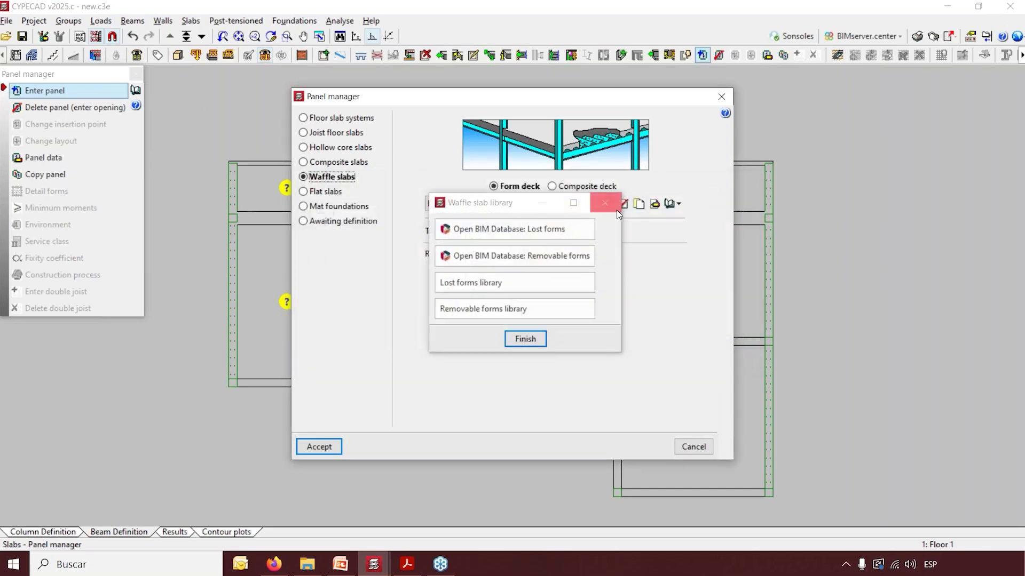
{"action": "left_click", "coordinate": [610, 207]}
Examine the depth and reinforcement settings for flat slabs and mat foundations, and close the panel definition without accepting it
{"action": "left_click", "coordinate": [342, 193]}
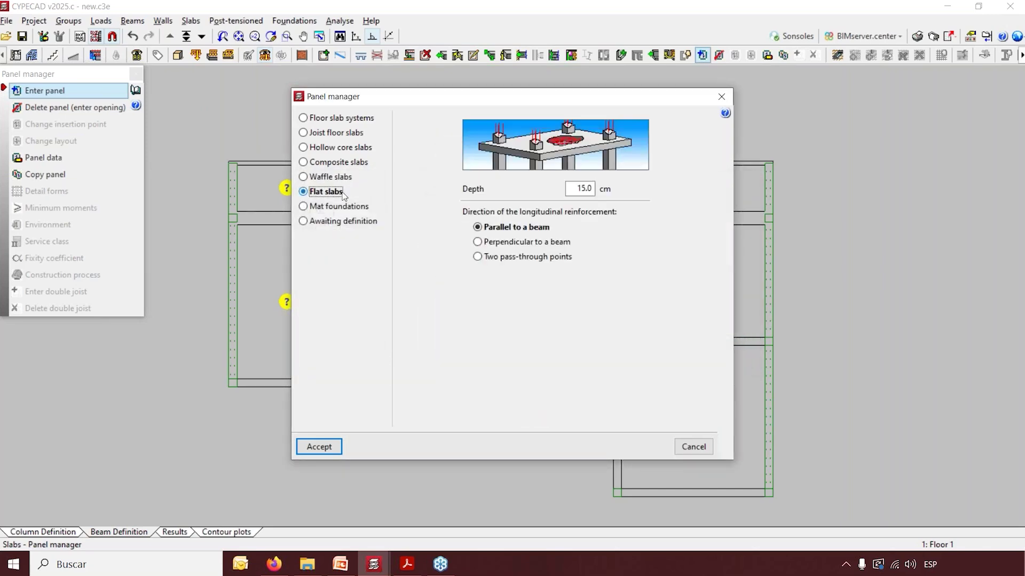
{"action": "left_click_drag", "start_coordinate": [578, 189], "coordinate": [650, 193]}
{"action": "left_click", "coordinate": [346, 208]}
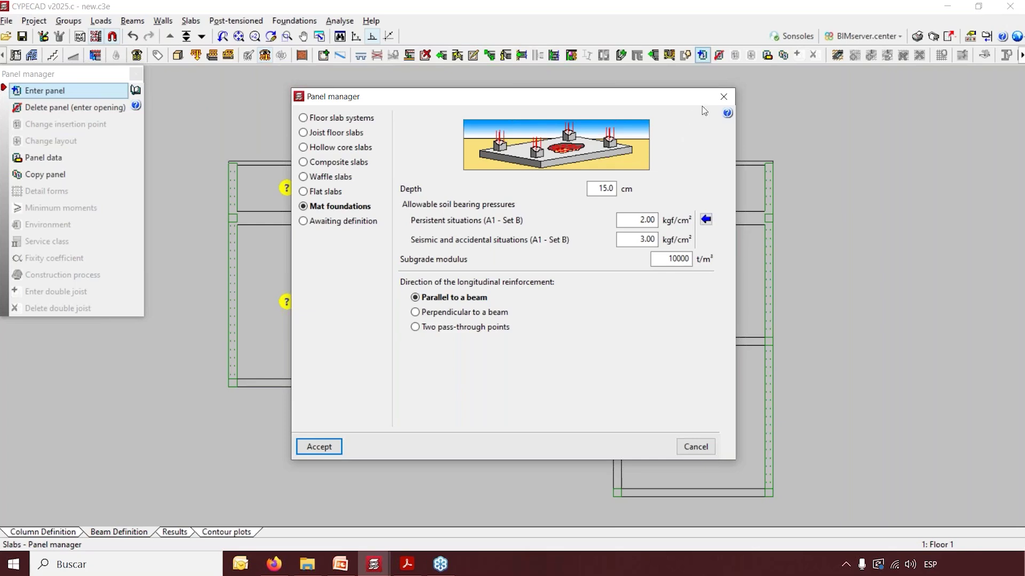
{"action": "left_click", "coordinate": [722, 97]}
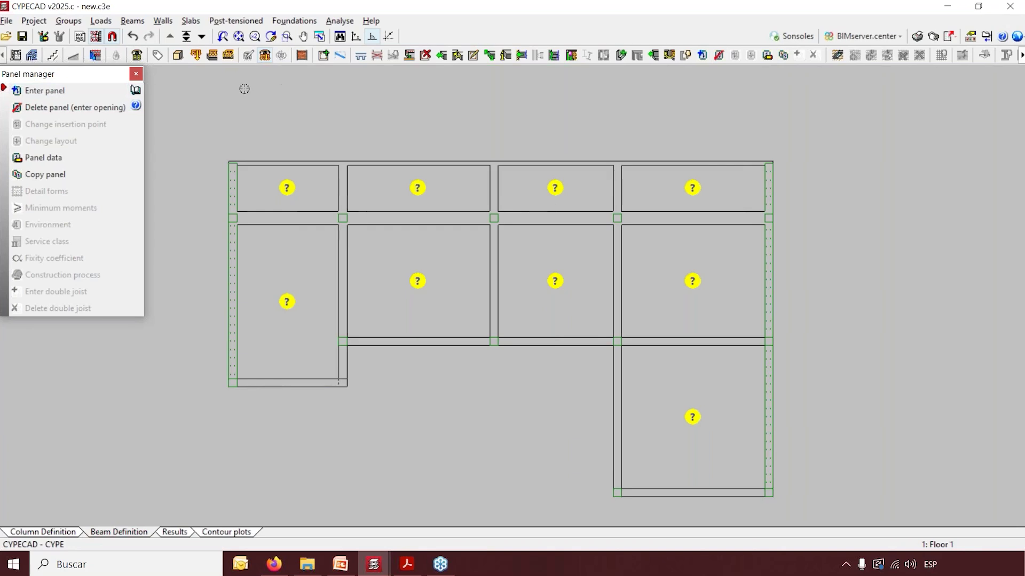
Start entering a slab panel as a floor slab system and open the manufacturer catalogue management for a new system
{"action": "left_click", "coordinate": [97, 91]}
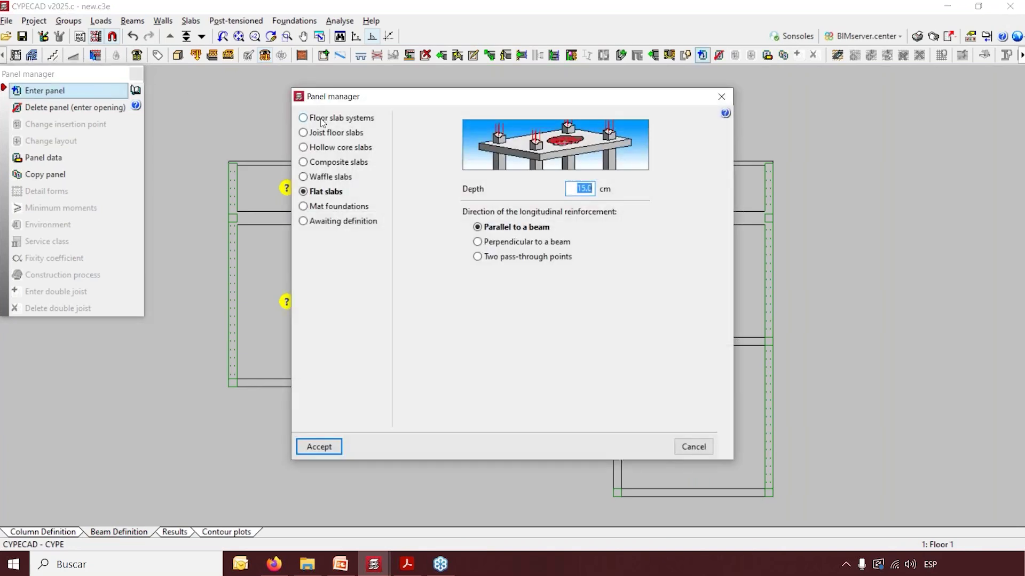
{"action": "left_click", "coordinate": [322, 118]}
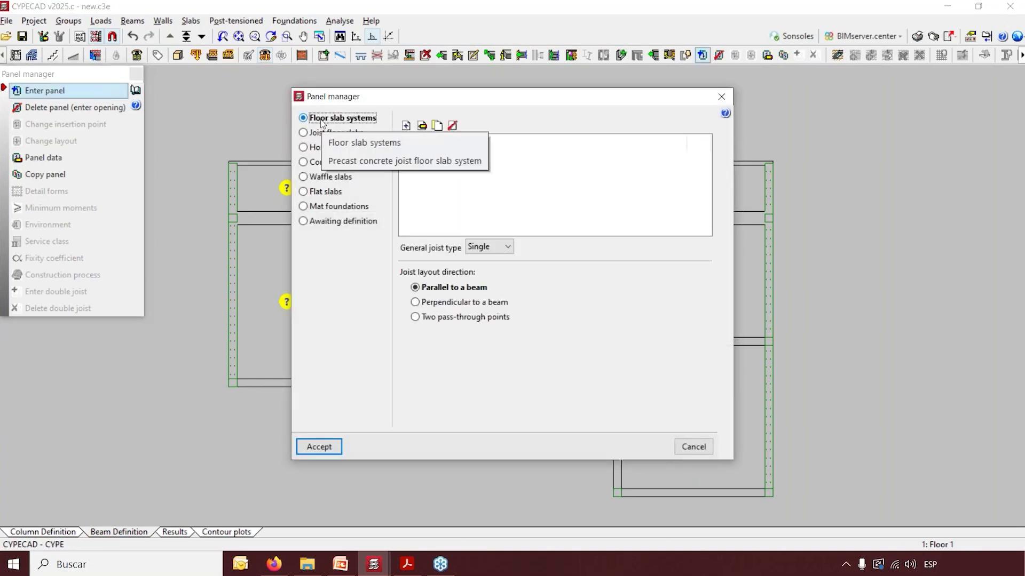
{"action": "left_click", "coordinate": [406, 126]}
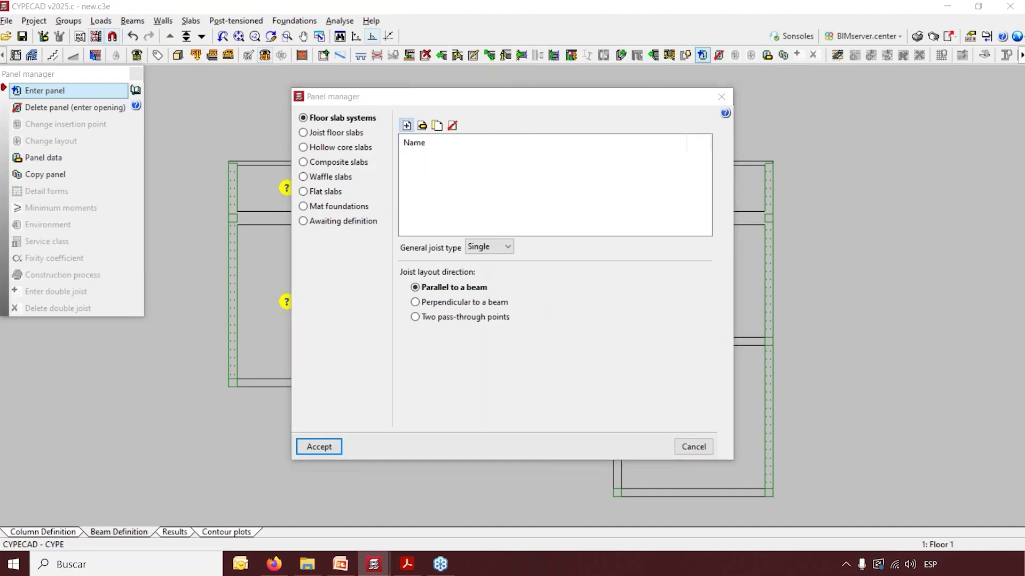
{"action": "left_click_drag", "start_coordinate": [459, 67], "coordinate": [591, 53]}
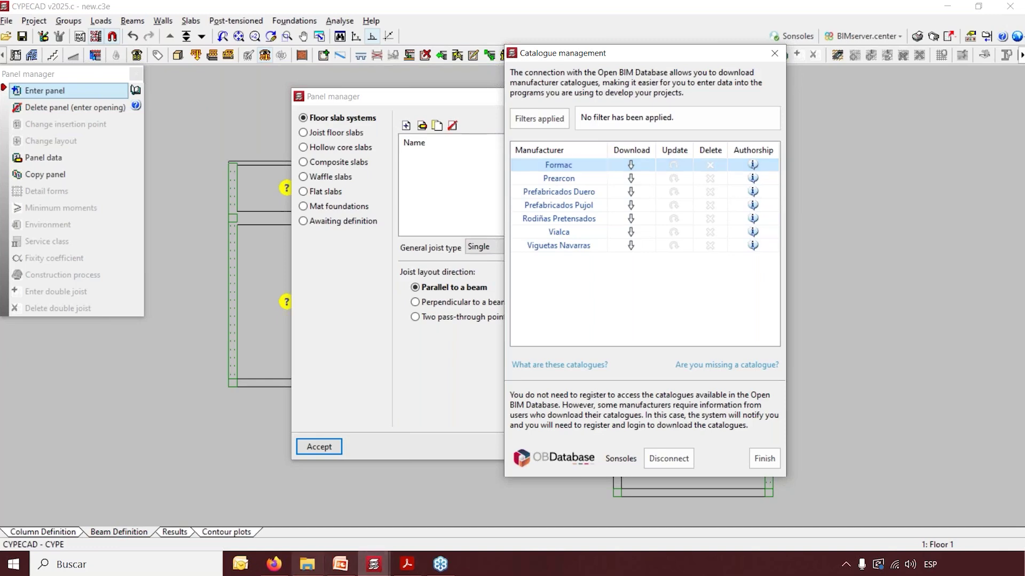
Switch to Firefox, read what the Open BIM Systems subscription includes on its Join page, and return to CYPECAD
{"action": "left_click", "coordinate": [275, 496]}
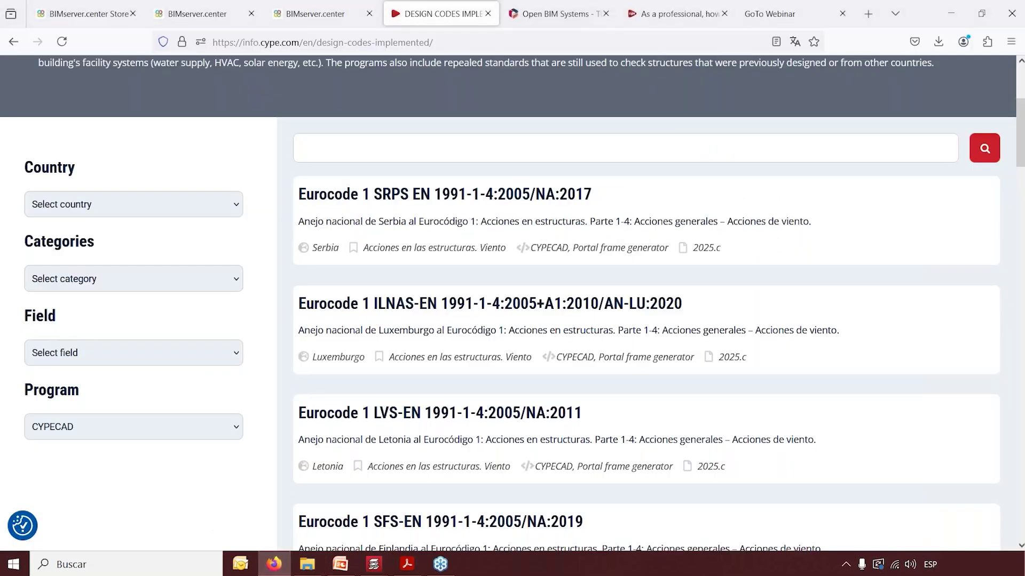
{"action": "left_click", "coordinate": [531, 14]}
{"action": "left_click", "coordinate": [64, 74]}
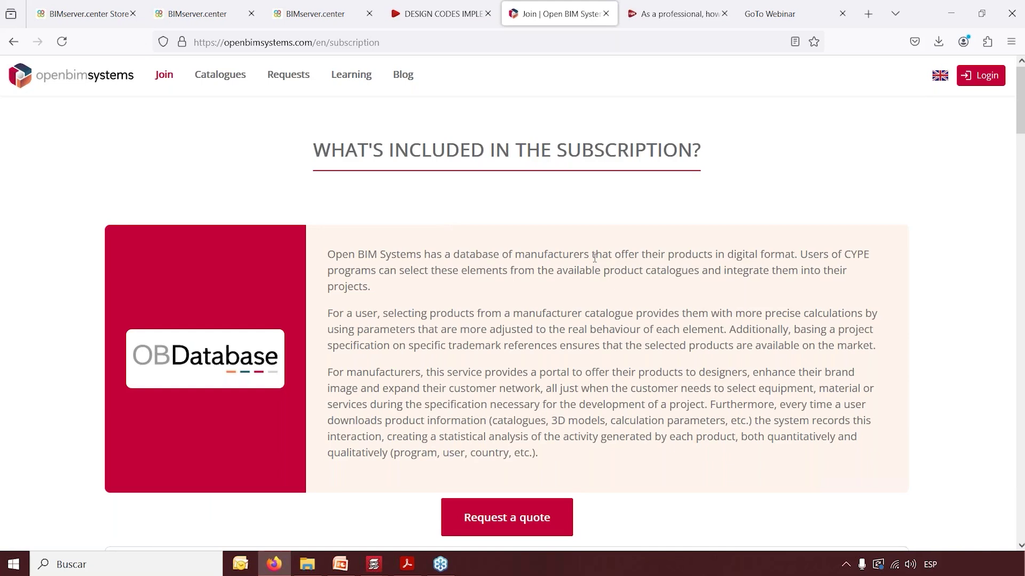
{"action": "scroll", "coordinate": [594, 258], "scroll_direction": "down", "scroll_amount": 2}
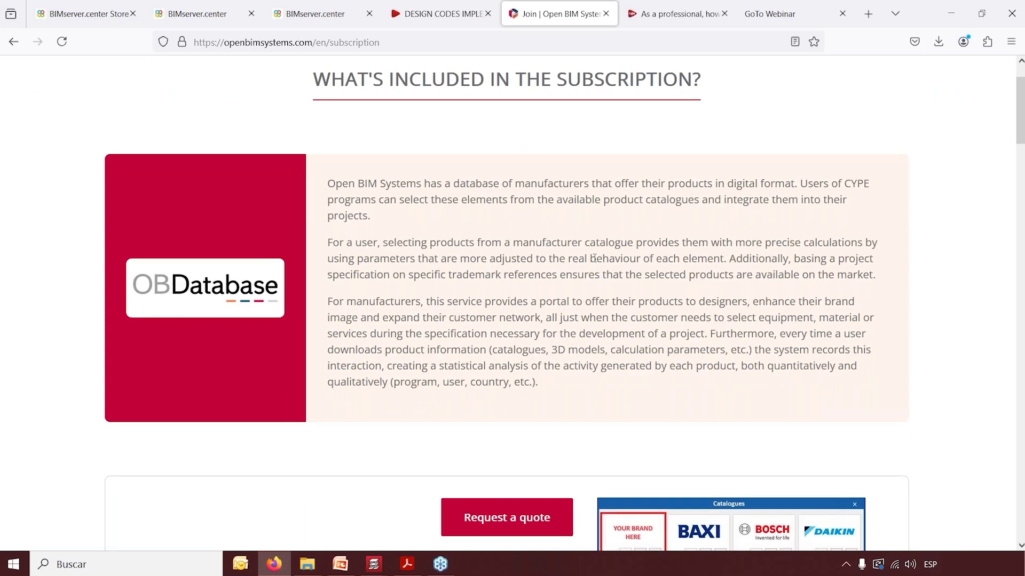
{"action": "scroll", "coordinate": [594, 258], "scroll_direction": "up", "scroll_amount": 3}
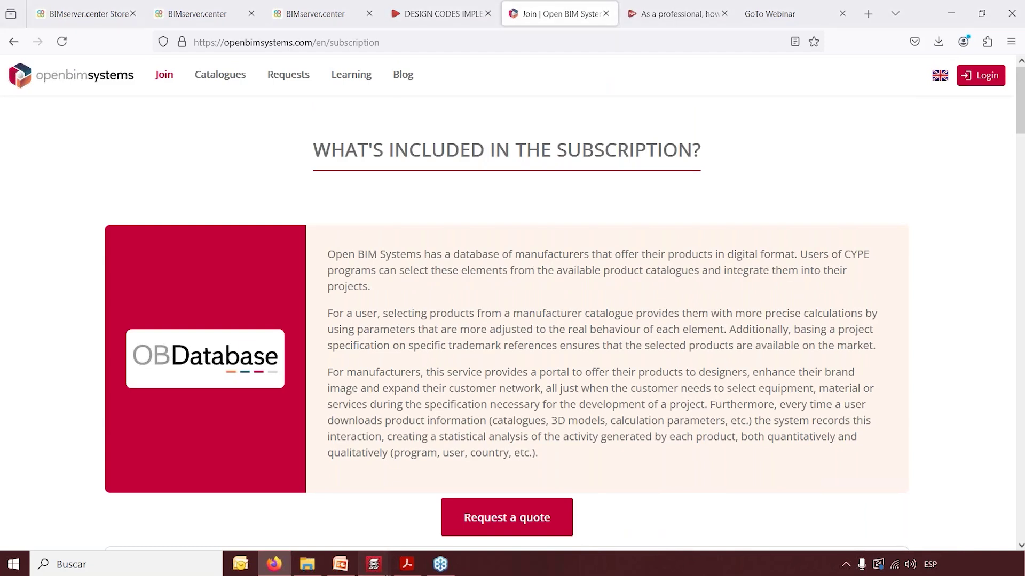
{"action": "mouse_move", "coordinate": [374, 564]}
{"action": "left_click", "coordinate": [415, 508]}
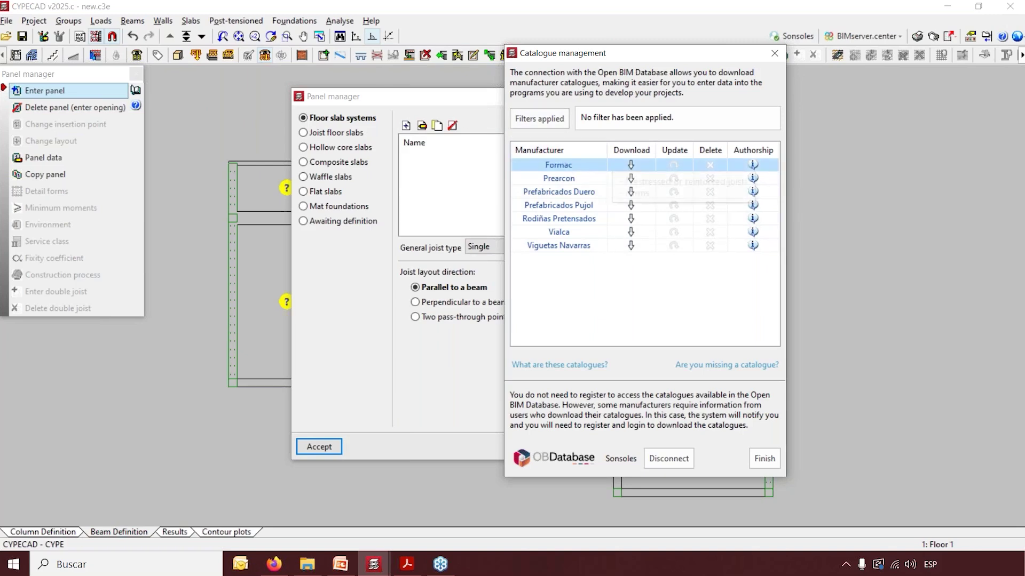
Download the Formac catalogue with its prestressed or reinforced joists and forms, accepting the responsible declaration
{"action": "left_click", "coordinate": [630, 165]}
{"action": "left_click", "coordinate": [430, 332]}
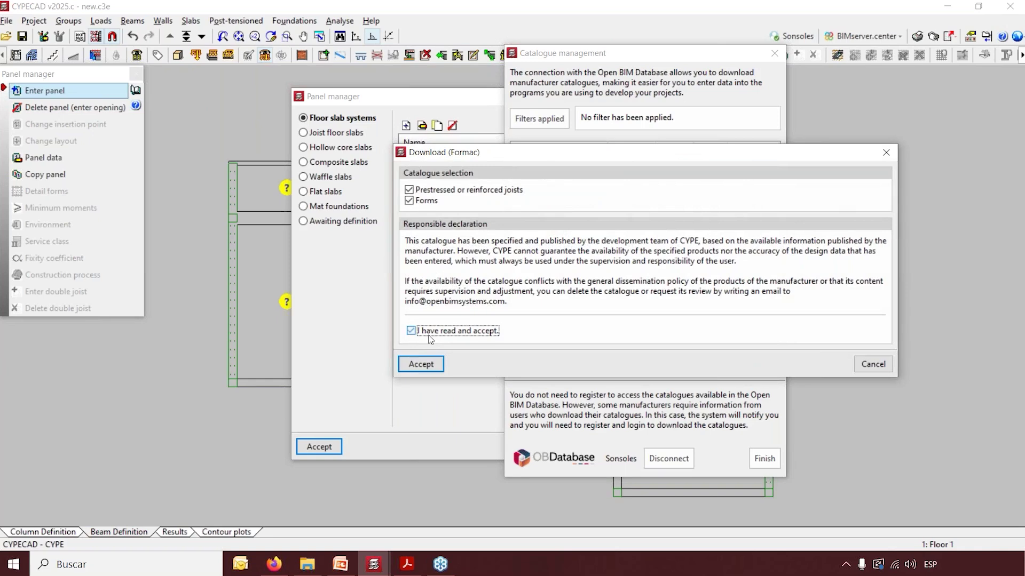
{"action": "left_click", "coordinate": [420, 364]}
{"action": "left_click", "coordinate": [645, 298]}
Download Prearcon's prestressed or reinforced joists and forms catalogues, accepting the responsible declaration
{"action": "left_click", "coordinate": [631, 178]}
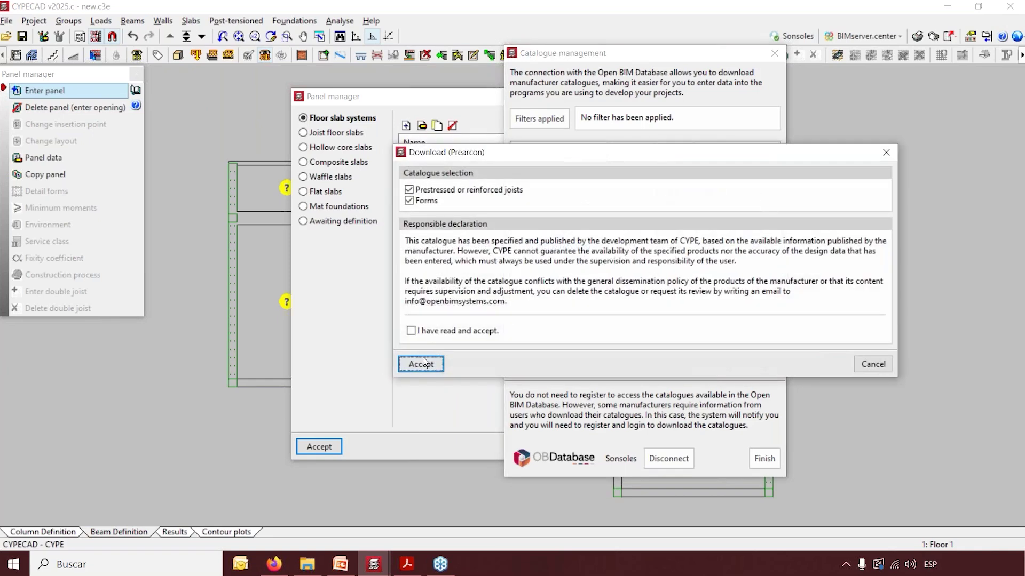
{"action": "left_click", "coordinate": [411, 331]}
{"action": "left_click", "coordinate": [421, 364]}
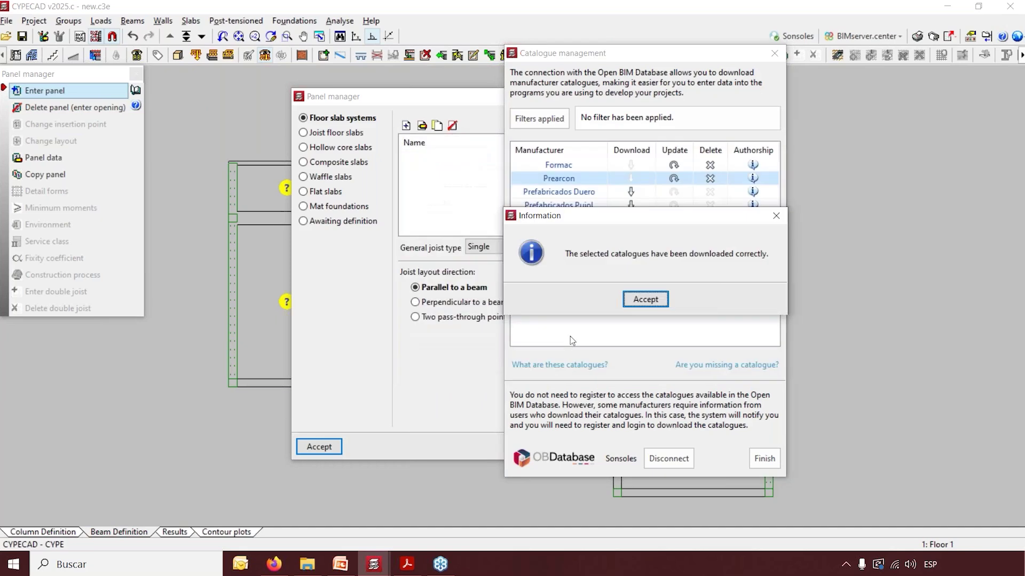
{"action": "left_click", "coordinate": [778, 216]}
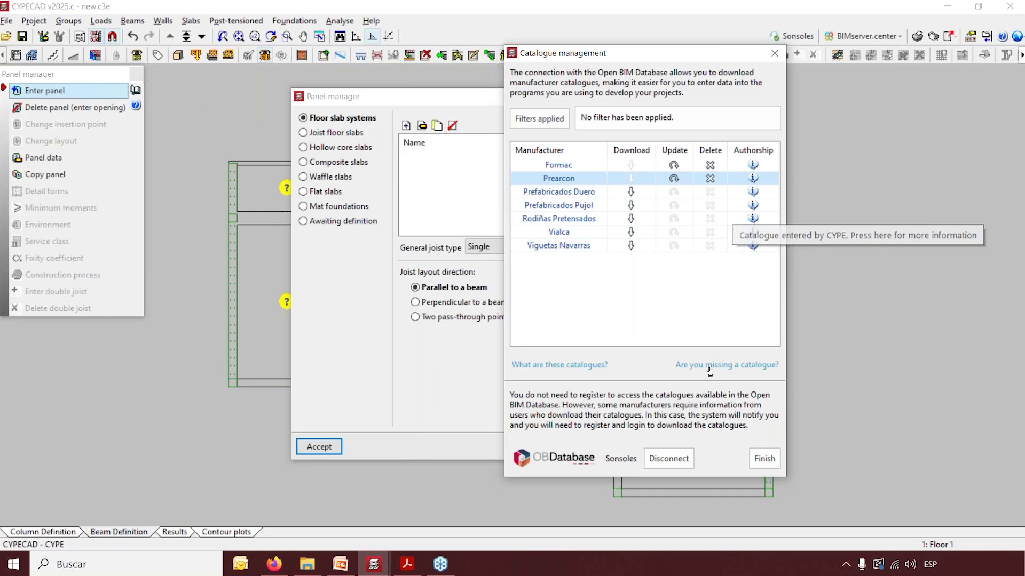
Look at the request form for missing manufacturer catalogues, close it without sending, and finish managing the catalogues
{"action": "left_click", "coordinate": [748, 367]}
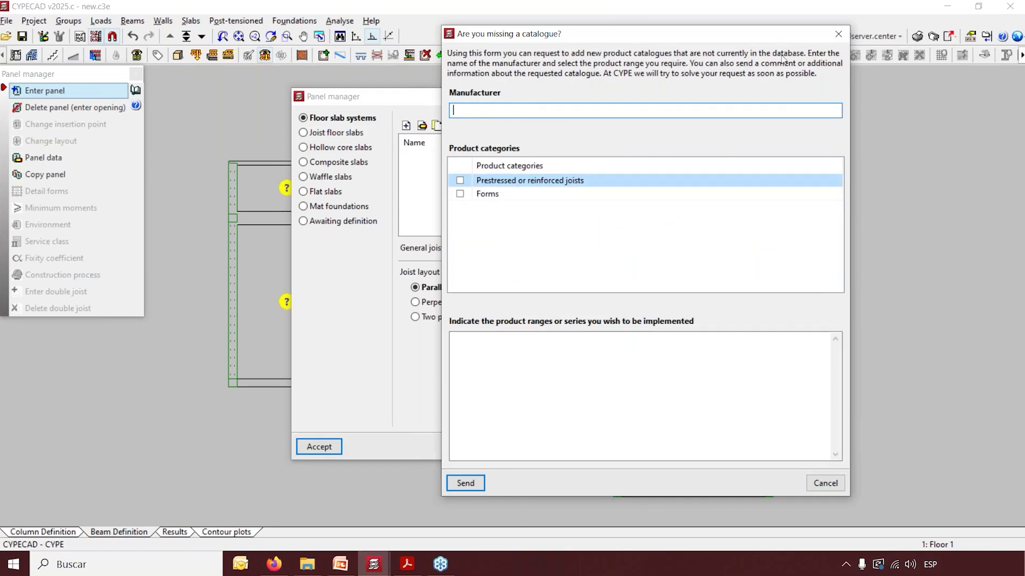
{"action": "left_click", "coordinate": [839, 34]}
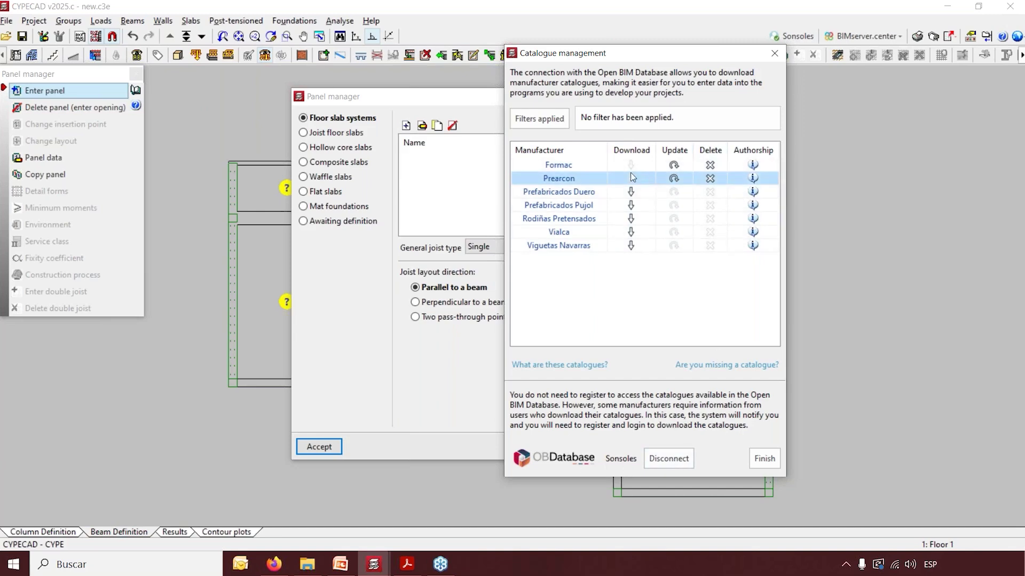
{"action": "left_click", "coordinate": [765, 459]}
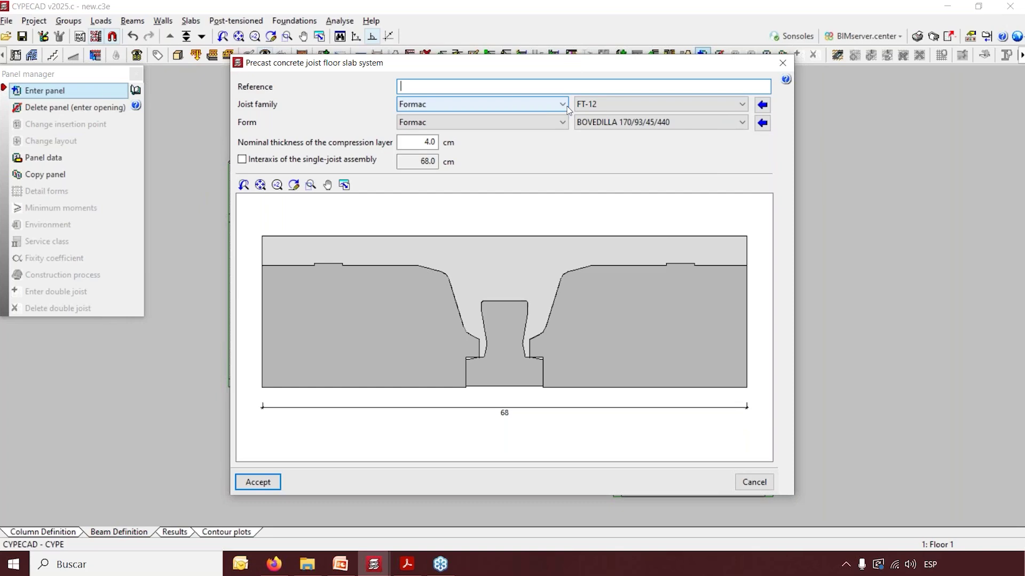
Choose the Formac FT-20 joist family and the Prearcon BV 20 H form for the new floor slab system
{"action": "left_click", "coordinate": [612, 106]}
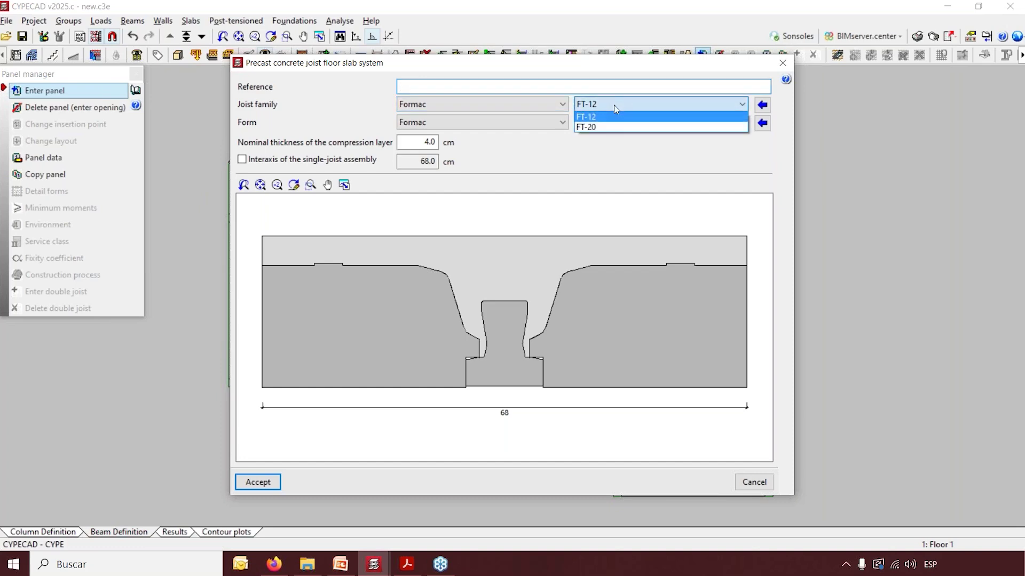
{"action": "left_click", "coordinate": [611, 128]}
{"action": "left_click", "coordinate": [537, 123]}
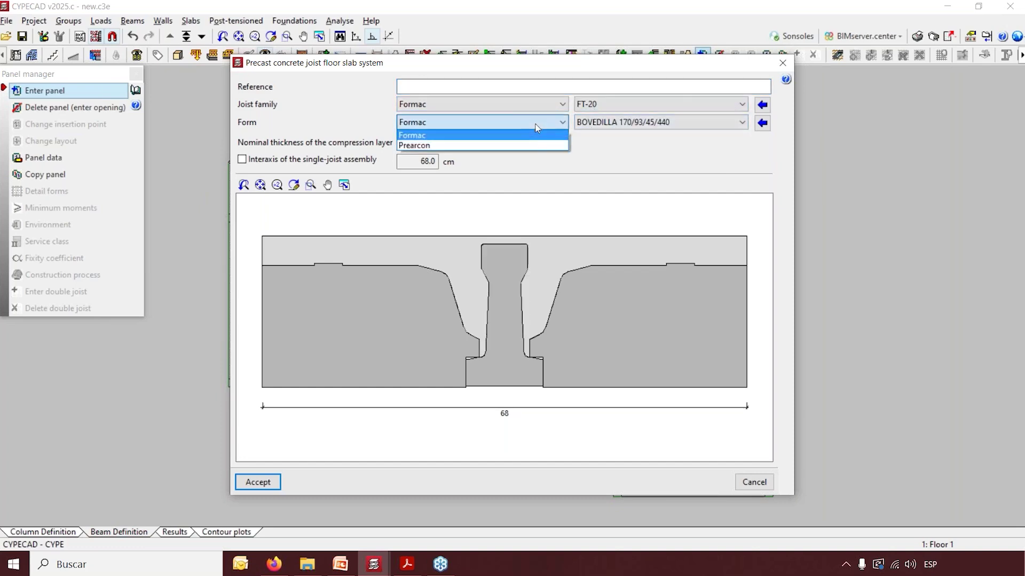
{"action": "left_click", "coordinate": [522, 142]}
{"action": "left_click", "coordinate": [602, 123]}
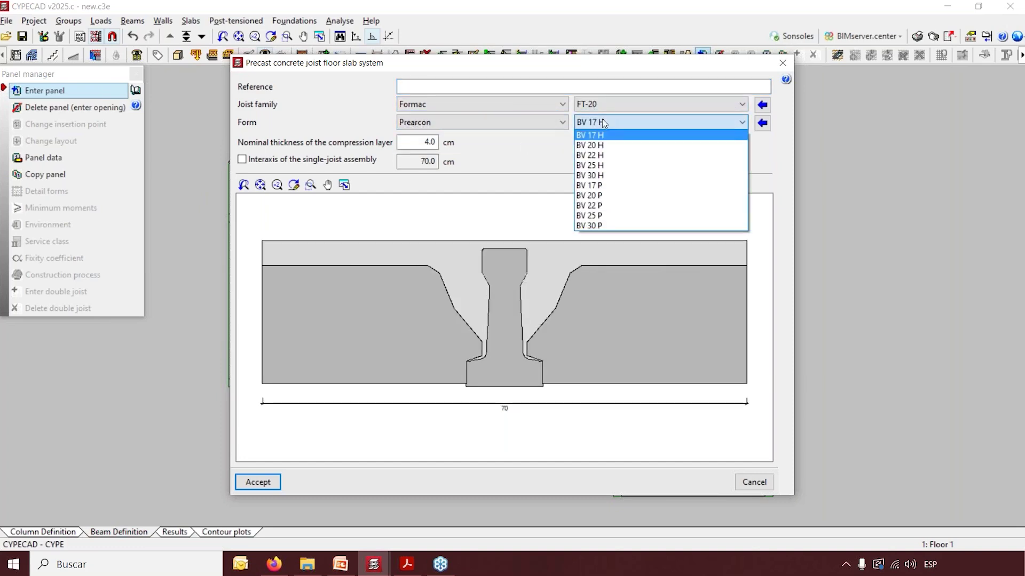
{"action": "left_click", "coordinate": [612, 146]}
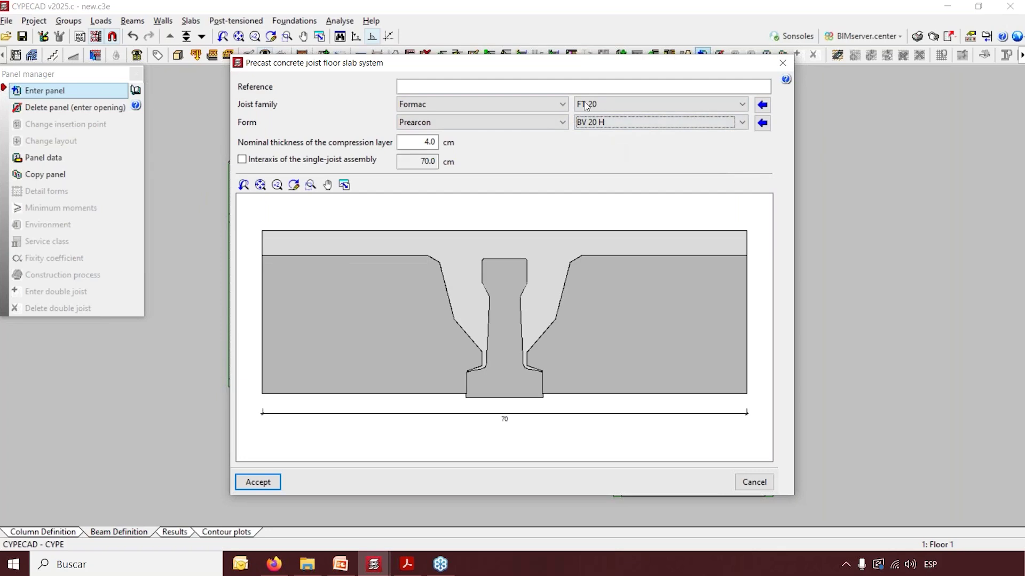
Enter "FT-20 BV 20 + 4" as the reference of the floor slab system
{"action": "left_click", "coordinate": [547, 84]}
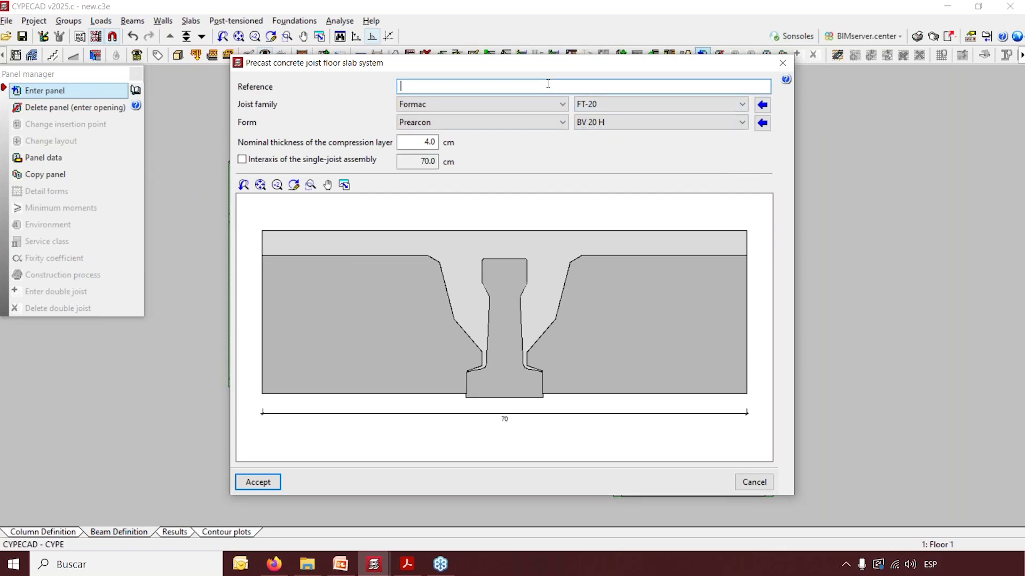
{"action": "type", "text": "f"}
{"action": "type", "text": "FT"}
{"action": "type", "text": "-20 "}
{"action": "type", "text": "BV 20"}
{"action": "type", "text": " +"}
{"action": "type", "text": "4"}
Try a custom single-joist interaxis of 75 cm, set it back to 70 cm and disable the custom interaxis
{"action": "left_click", "coordinate": [272, 163]}
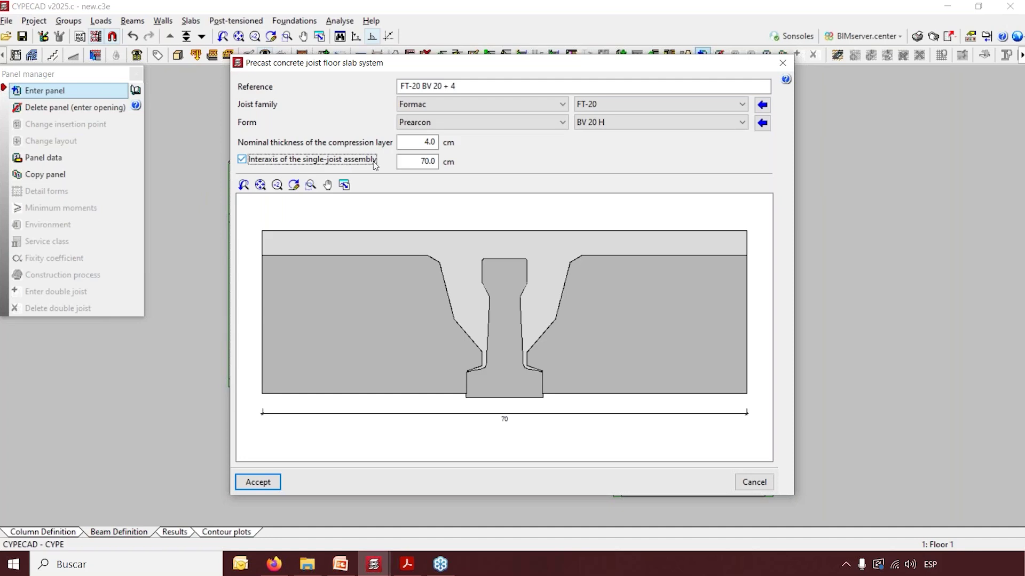
{"action": "key", "text": "Tab"}
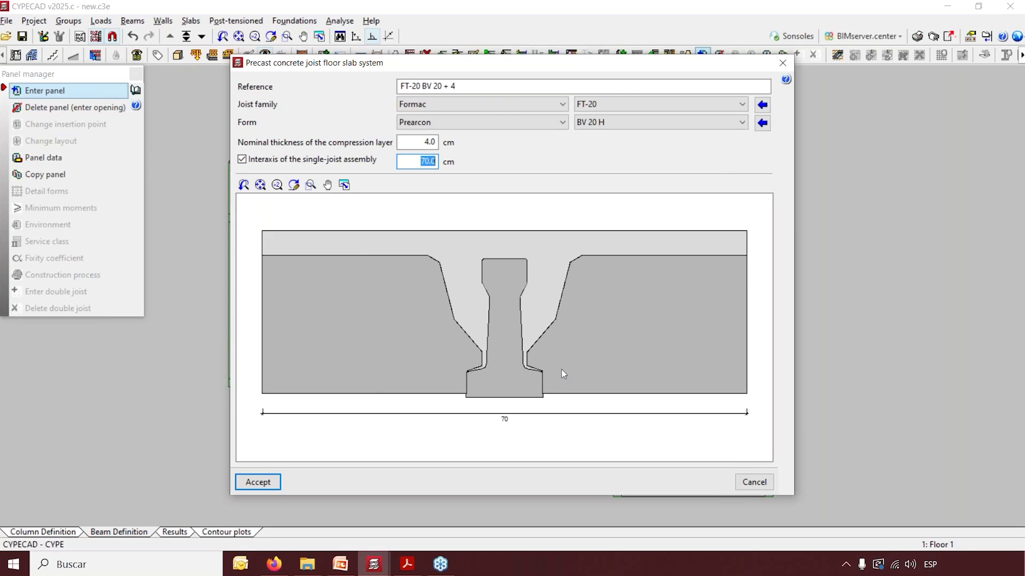
{"action": "type", "text": "75"}
{"action": "key", "text": "Tab"}
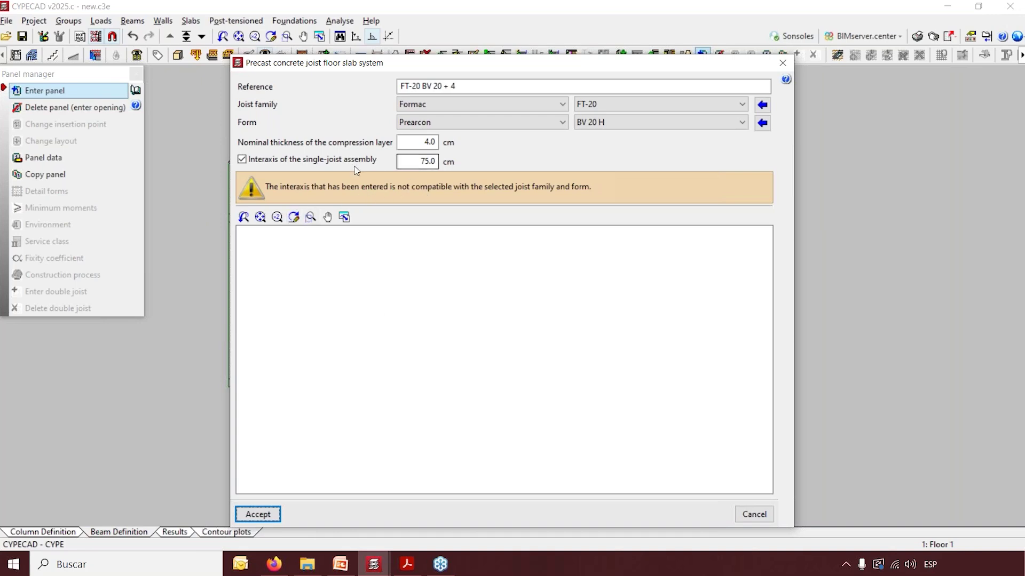
{"action": "double_click", "coordinate": [419, 162]}
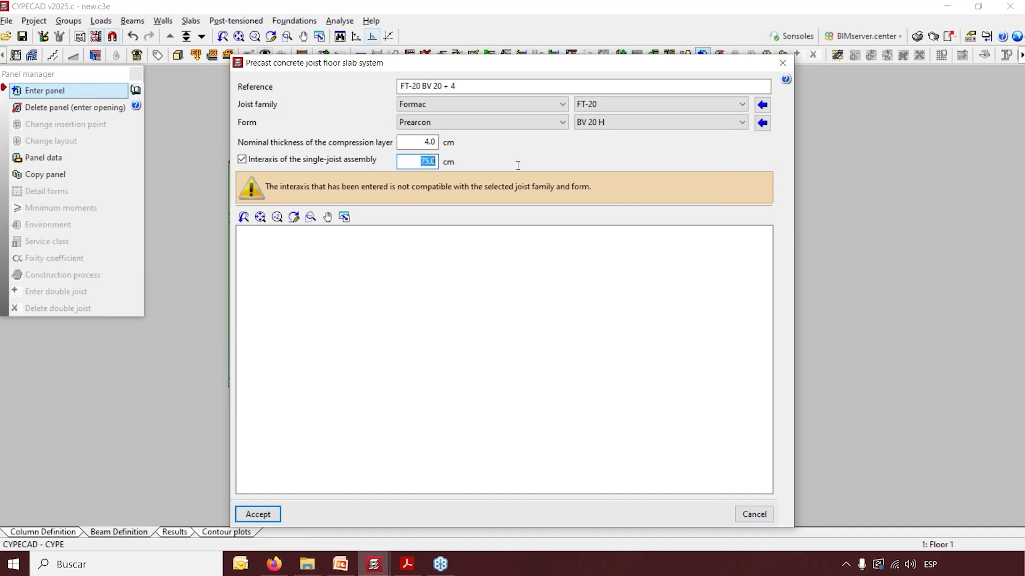
{"action": "type", "text": "70"}
{"action": "left_click", "coordinate": [256, 160]}
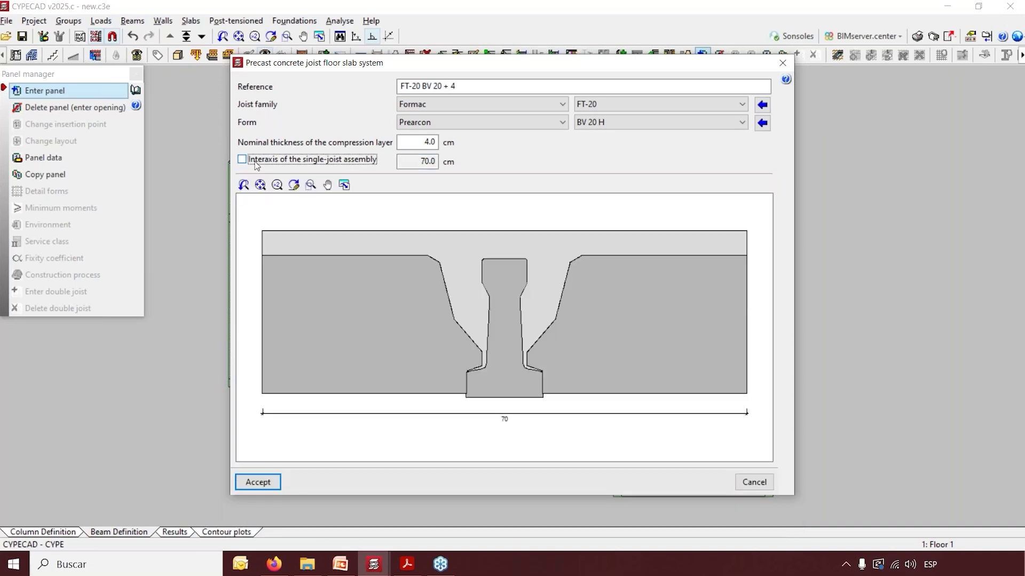
Accept the new floor slab system and assign it to the tall lower-left panel, with joists parallel to its left edge
{"action": "left_click", "coordinate": [259, 482]}
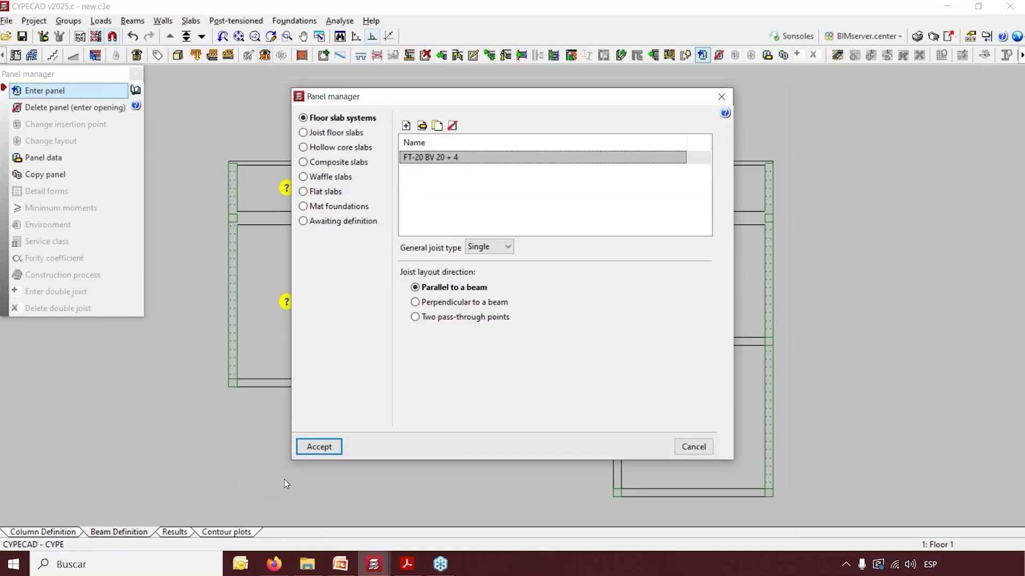
{"action": "left_click", "coordinate": [312, 446]}
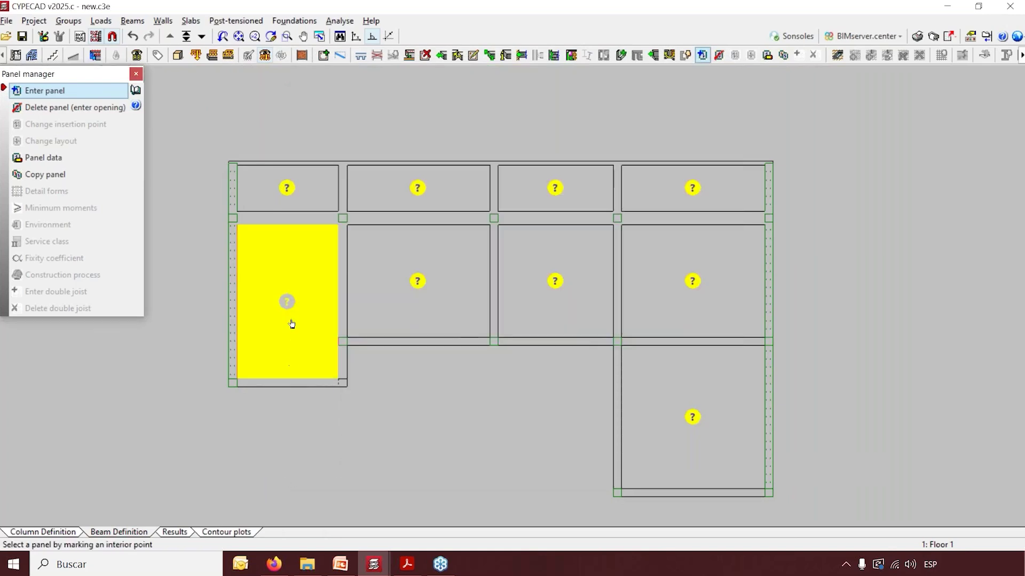
{"action": "scroll", "coordinate": [244, 307], "scroll_direction": "up", "scroll_amount": 3}
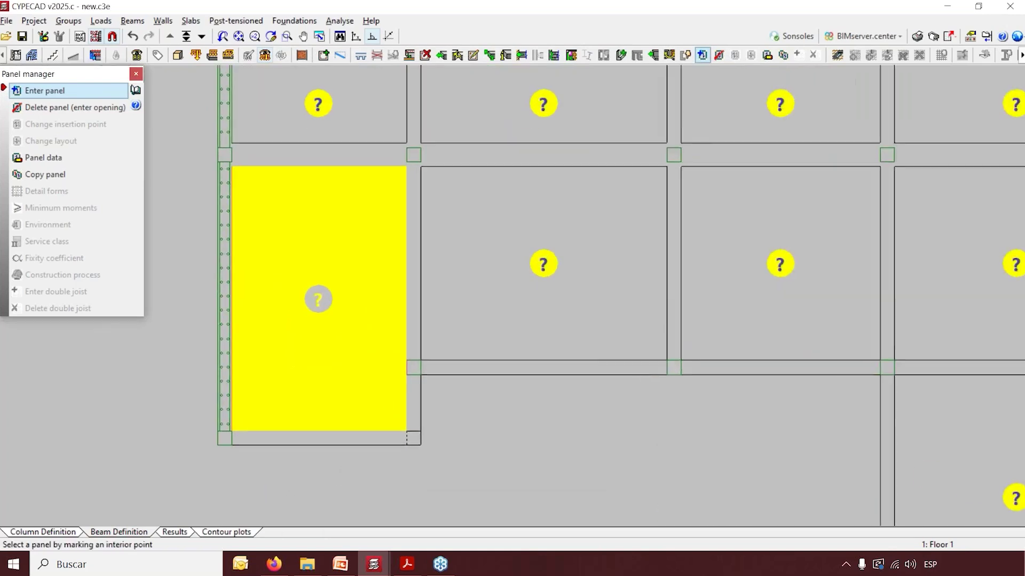
{"action": "scroll", "coordinate": [297, 306], "scroll_direction": "up", "scroll_amount": 1}
{"action": "left_click", "coordinate": [299, 307]}
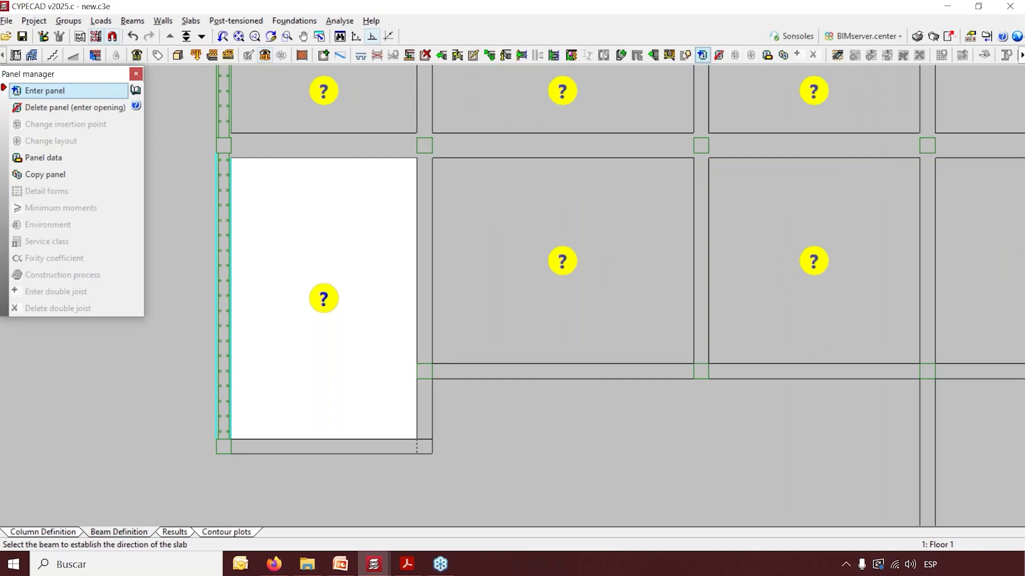
{"action": "left_click", "coordinate": [230, 299]}
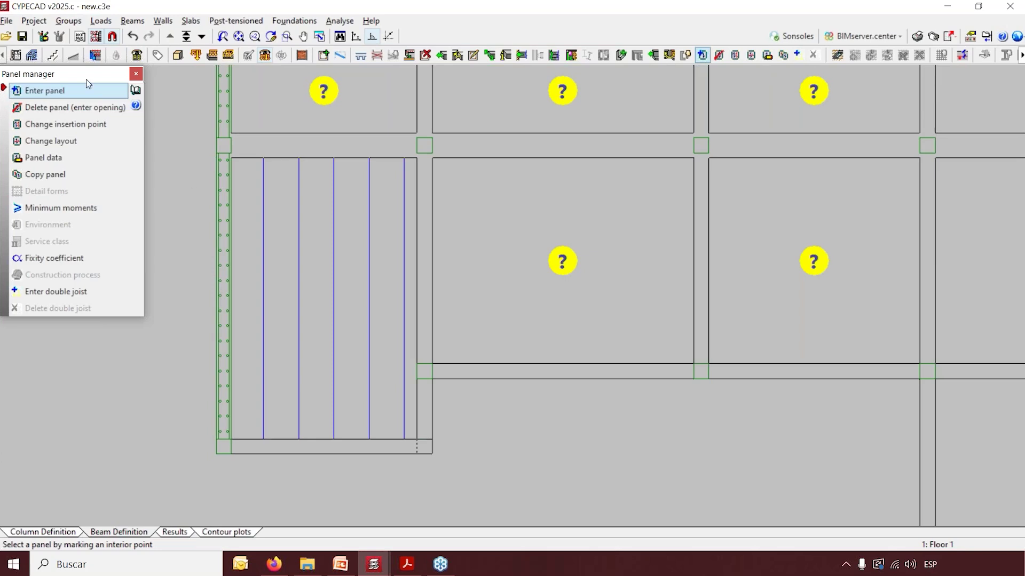
Turn all eight remaining undefined panels of the floor into openings
{"action": "left_click", "coordinate": [74, 112]}
{"action": "scroll", "coordinate": [184, 498], "scroll_direction": "down", "scroll_amount": 2}
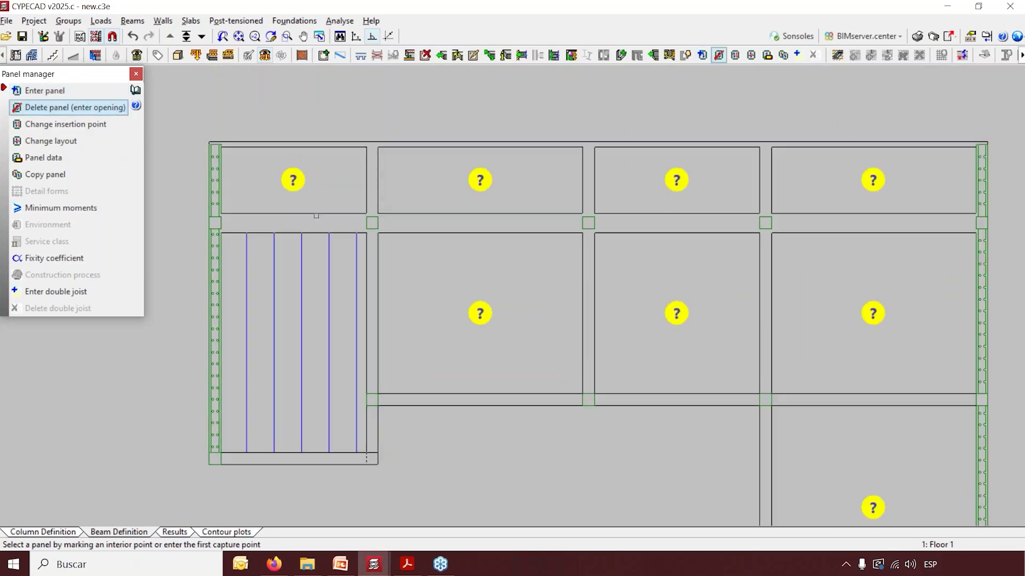
{"action": "left_click", "coordinate": [292, 179]}
{"action": "left_click", "coordinate": [479, 179]}
{"action": "left_click", "coordinate": [521, 315]}
{"action": "left_click", "coordinate": [688, 182]}
{"action": "left_click", "coordinate": [716, 297]}
{"action": "left_click", "coordinate": [873, 179]}
{"action": "left_click", "coordinate": [873, 313]}
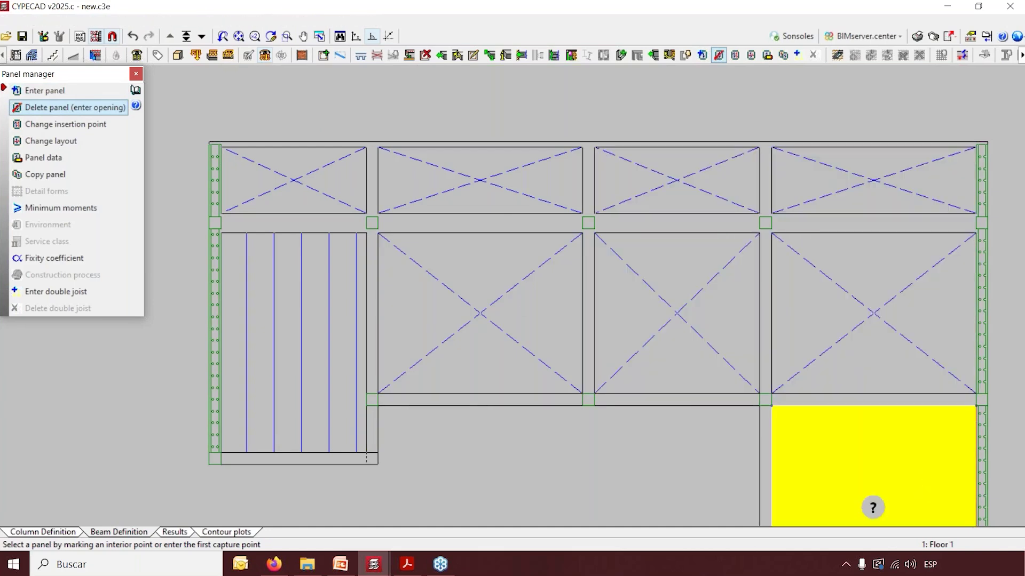
{"action": "left_click", "coordinate": [873, 469]}
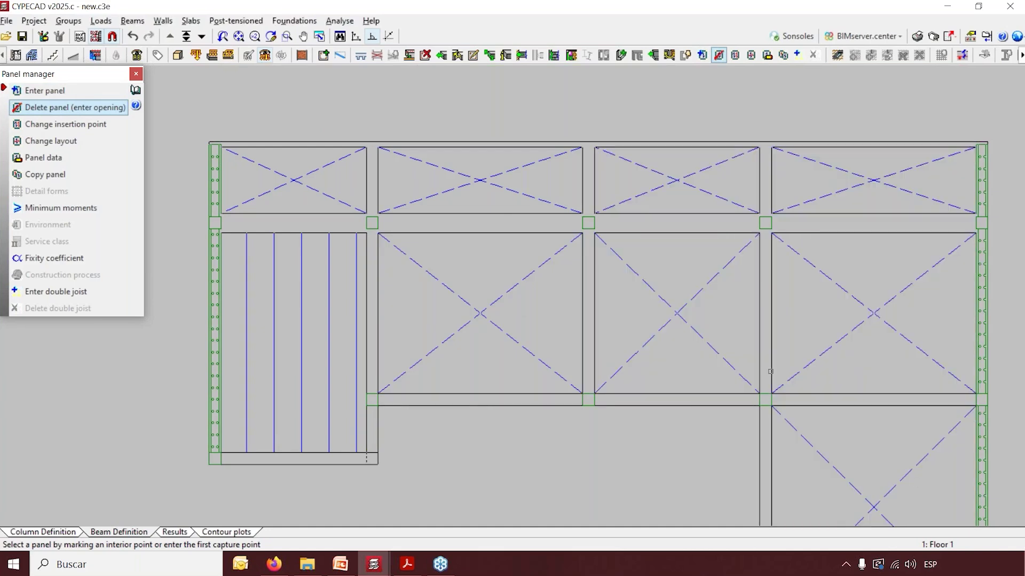
Move the insertion point of the joist panel to its right-hand edge
{"action": "left_click", "coordinate": [79, 128]}
{"action": "scroll", "coordinate": [217, 451], "scroll_direction": "up", "scroll_amount": 2}
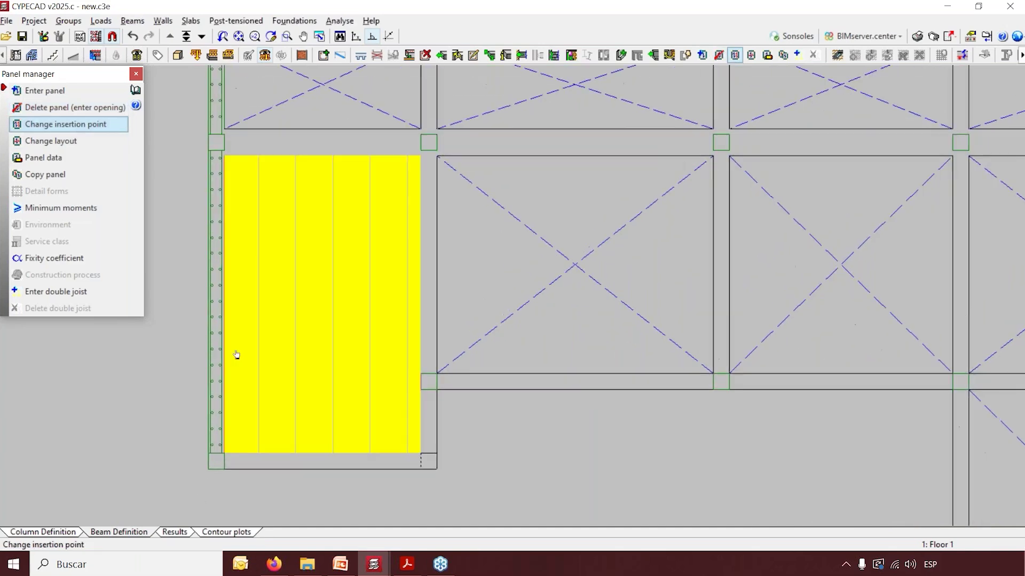
{"action": "scroll", "coordinate": [216, 358], "scroll_direction": "up", "scroll_amount": 4}
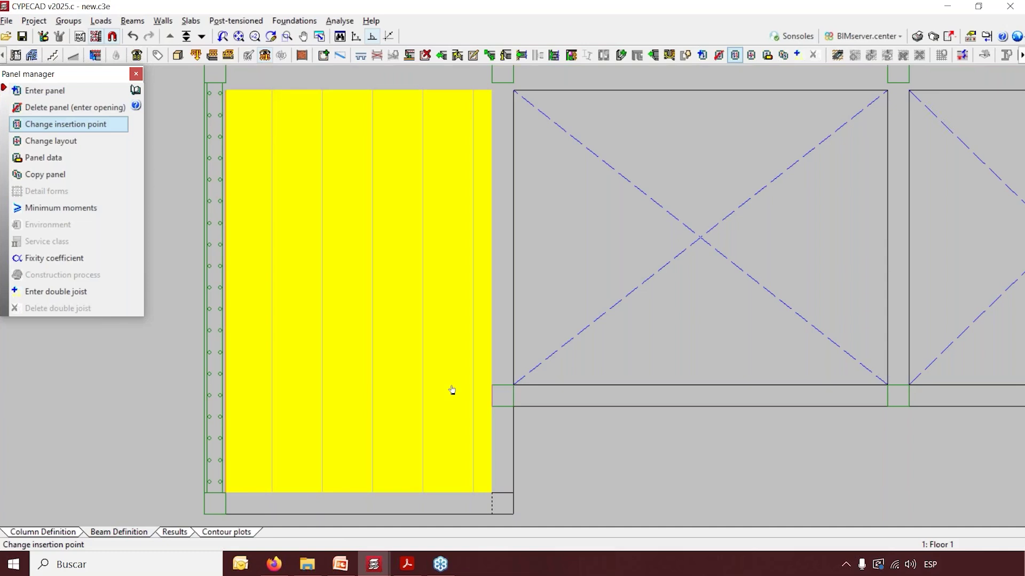
{"action": "left_click", "coordinate": [452, 390]}
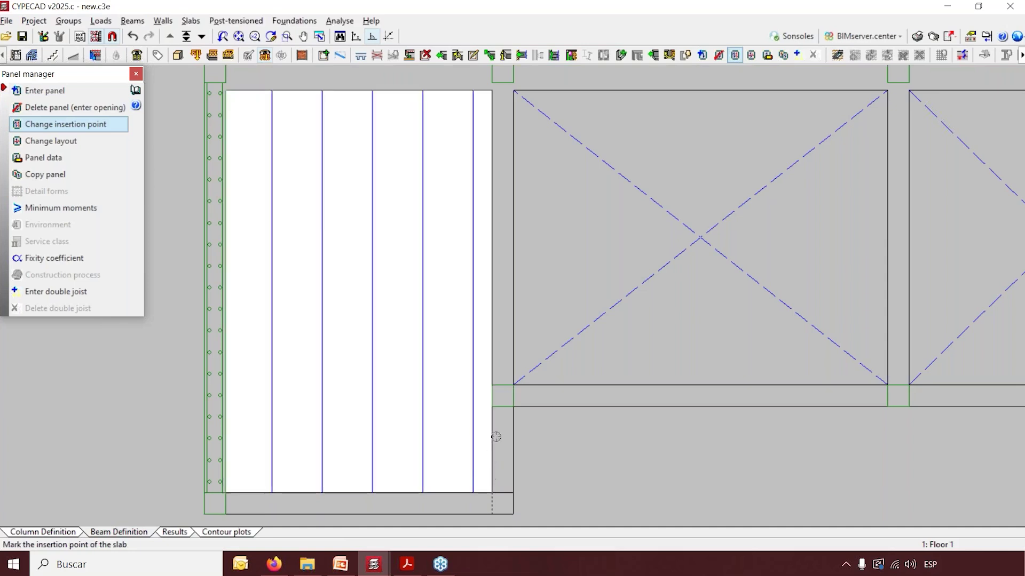
{"action": "left_click", "coordinate": [492, 310]}
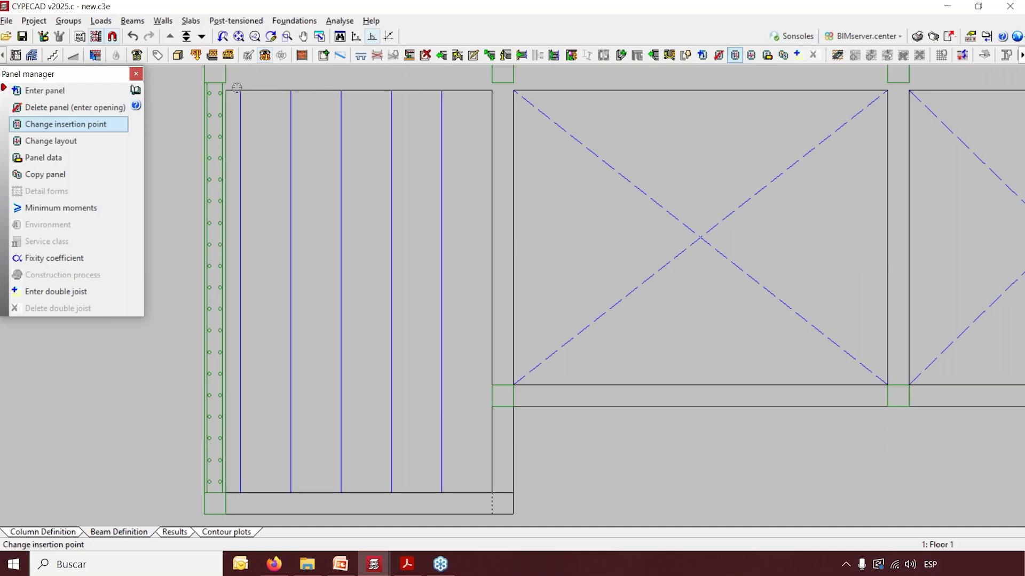
Try laying out the panel's joists parallel to its bottom beam, and return them parallel to its right-hand beam
{"action": "scroll", "coordinate": [147, 313], "scroll_direction": "down", "scroll_amount": 1}
{"action": "scroll", "coordinate": [278, 348], "scroll_direction": "down", "scroll_amount": 1}
{"action": "scroll", "coordinate": [378, 386], "scroll_direction": "down", "scroll_amount": 1}
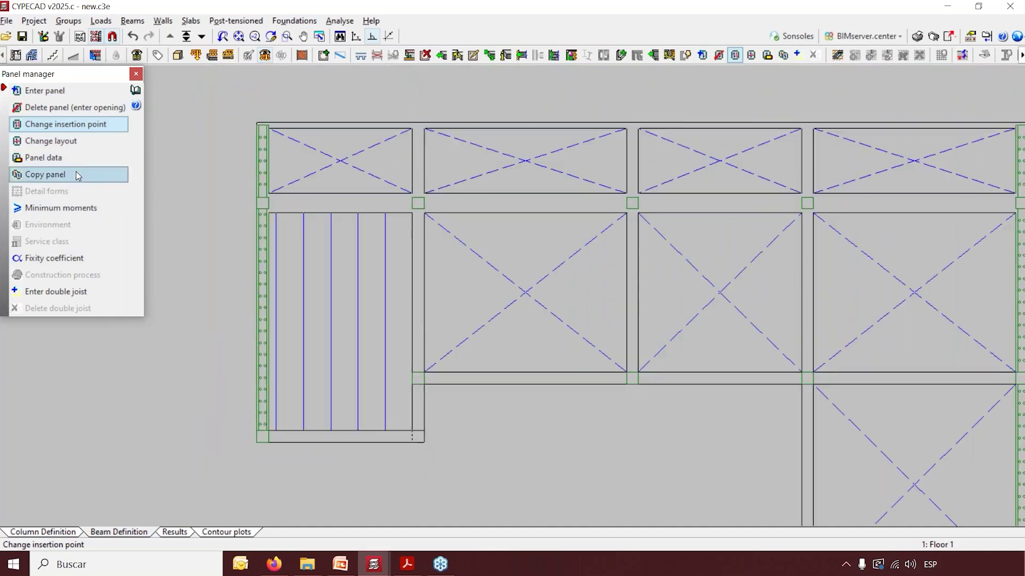
{"action": "left_click", "coordinate": [68, 143]}
{"action": "left_click", "coordinate": [480, 311]}
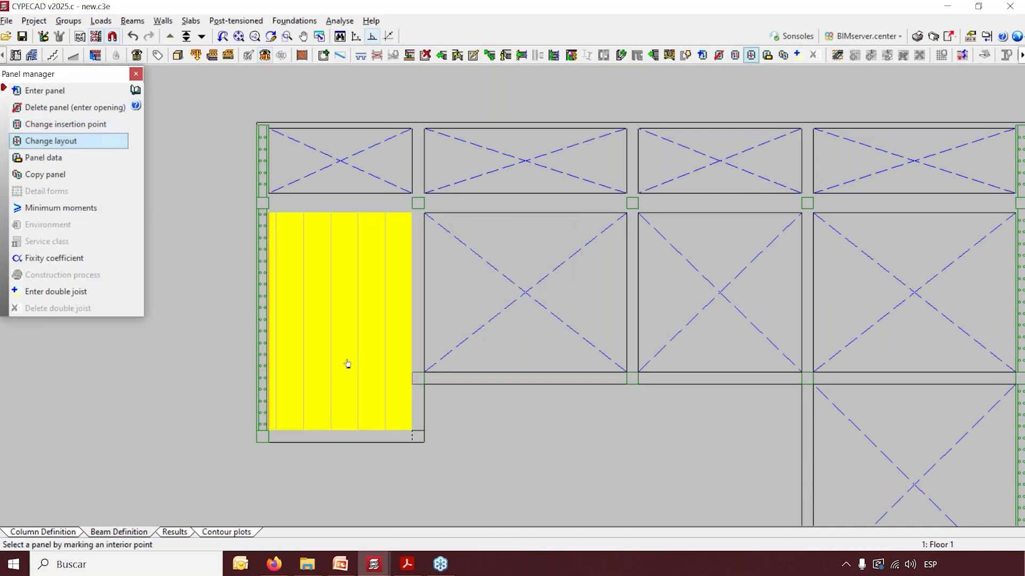
{"action": "left_click", "coordinate": [346, 364]}
{"action": "left_click", "coordinate": [367, 442]}
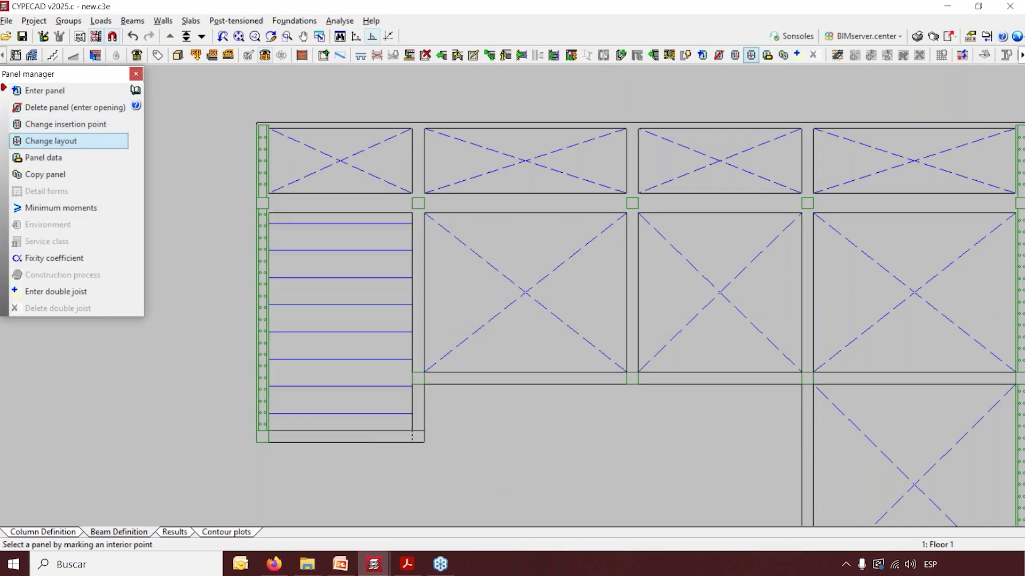
{"action": "left_click", "coordinate": [391, 366]}
{"action": "left_click", "coordinate": [419, 354]}
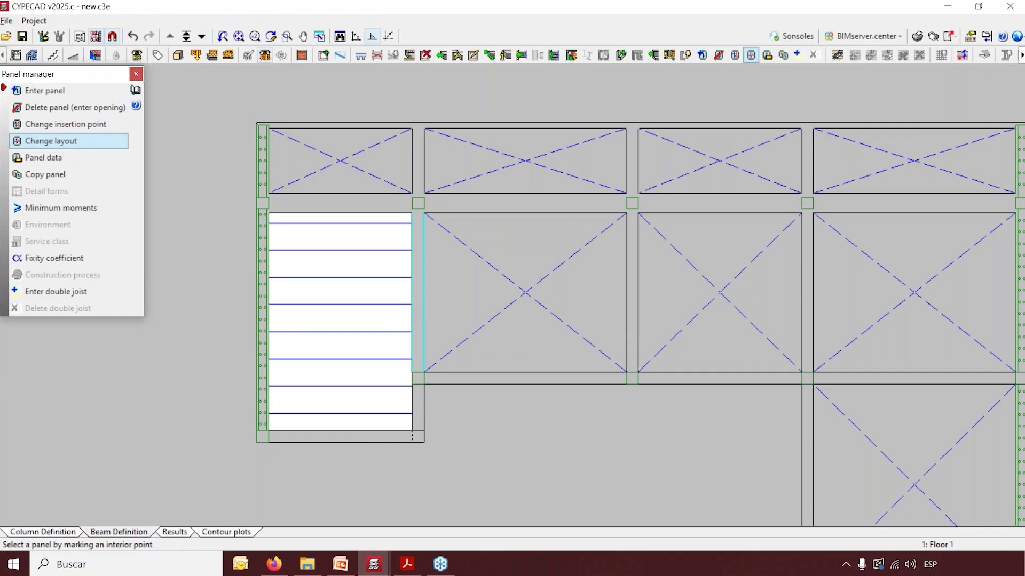
Examine the tall joist panel's data and the complete description of its floor slab, covering the joist family, form and assembly sections
{"action": "left_click", "coordinate": [75, 158]}
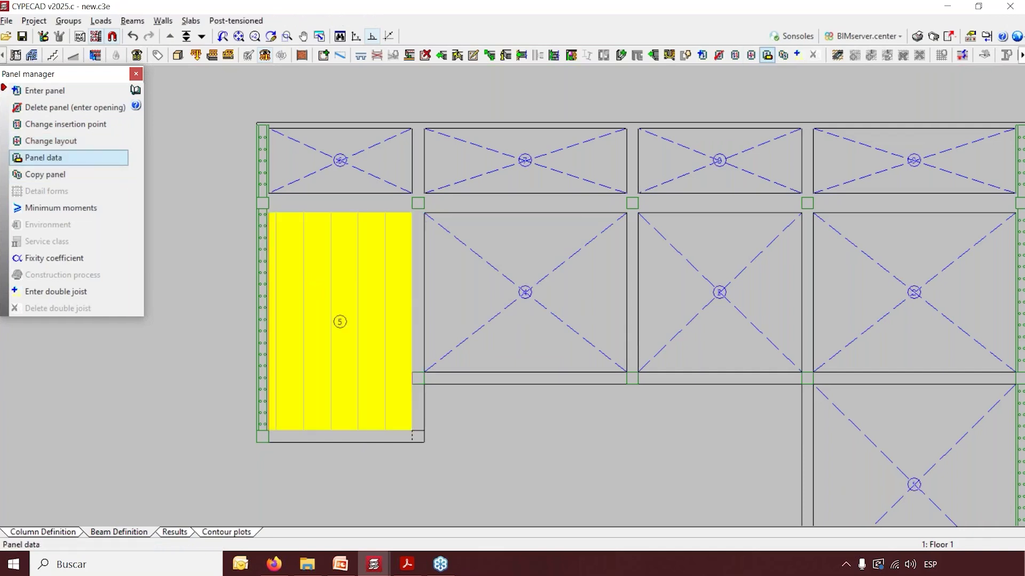
{"action": "left_click", "coordinate": [331, 310]}
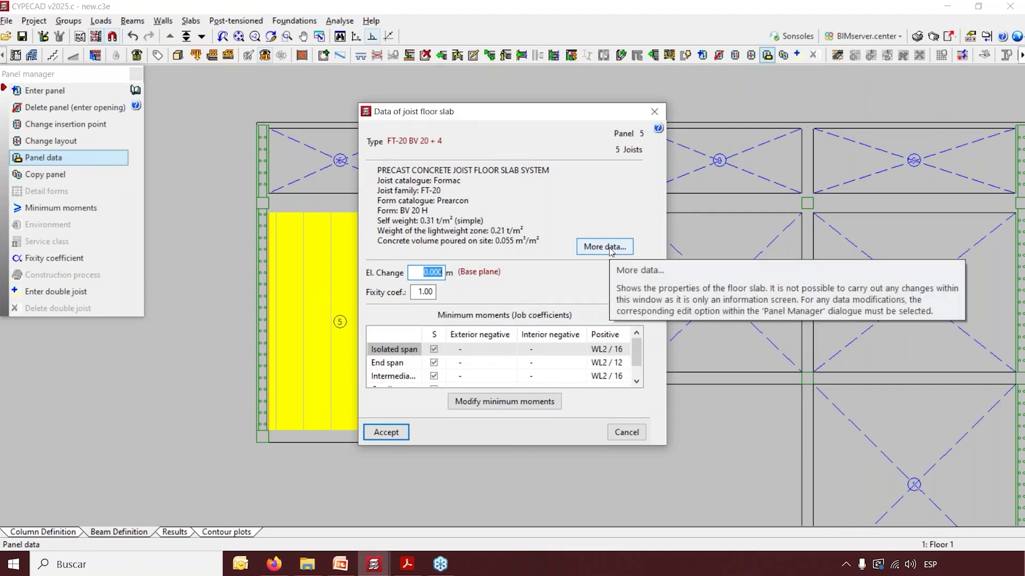
{"action": "left_click", "coordinate": [610, 249]}
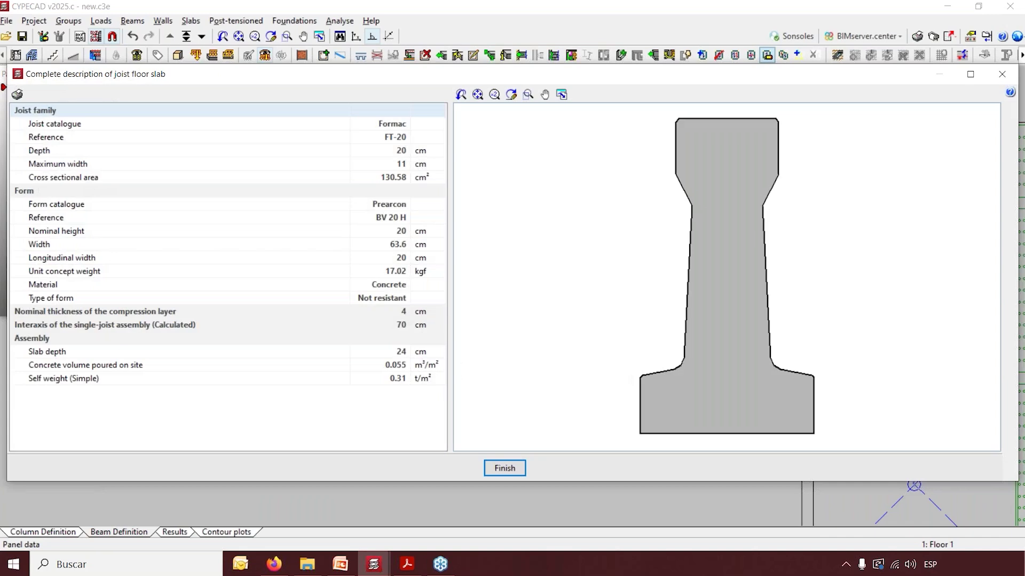
{"action": "left_click", "coordinate": [390, 128]}
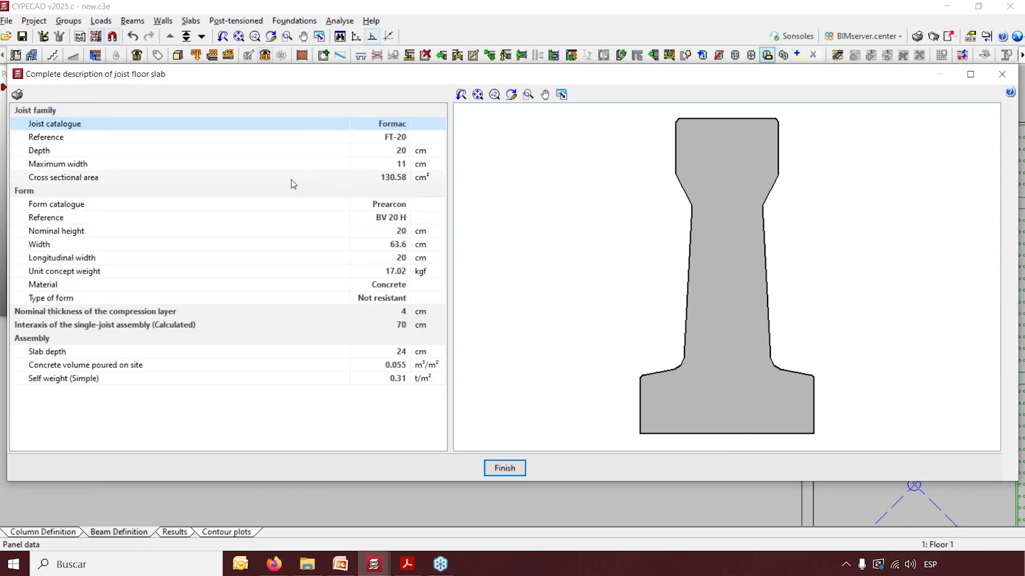
{"action": "left_click", "coordinate": [275, 191]}
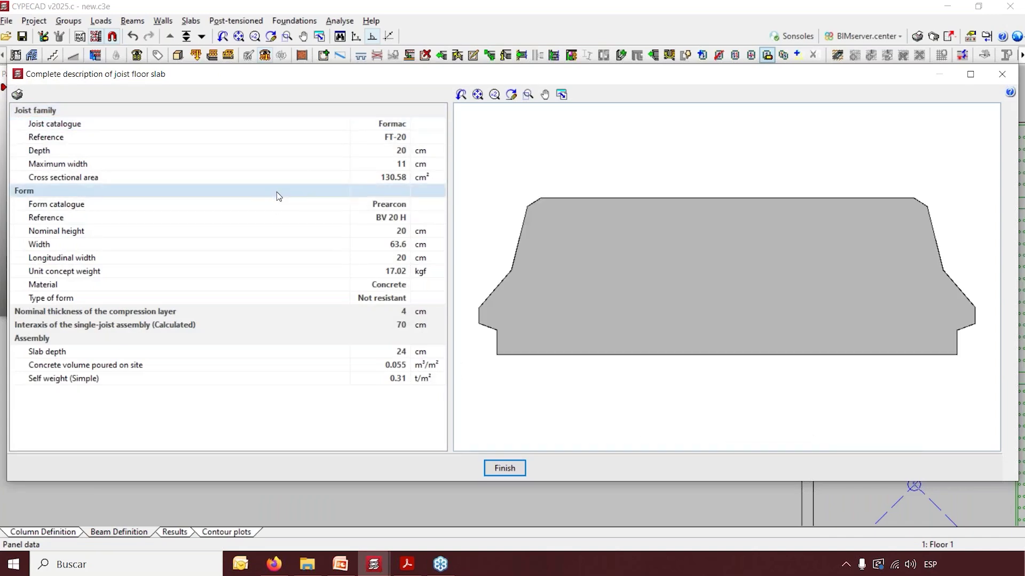
{"action": "left_click", "coordinate": [293, 244]}
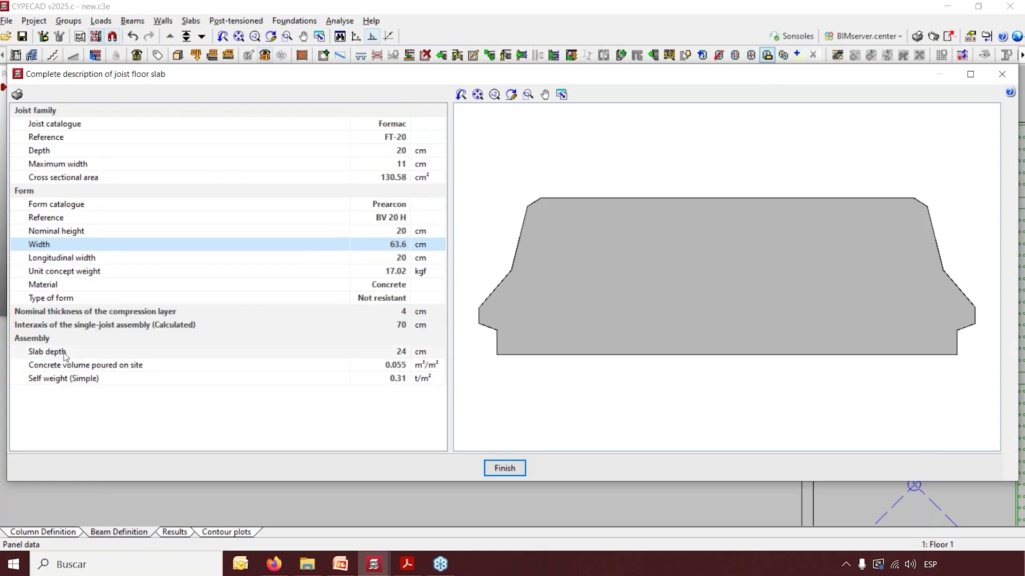
{"action": "left_click", "coordinate": [74, 367]}
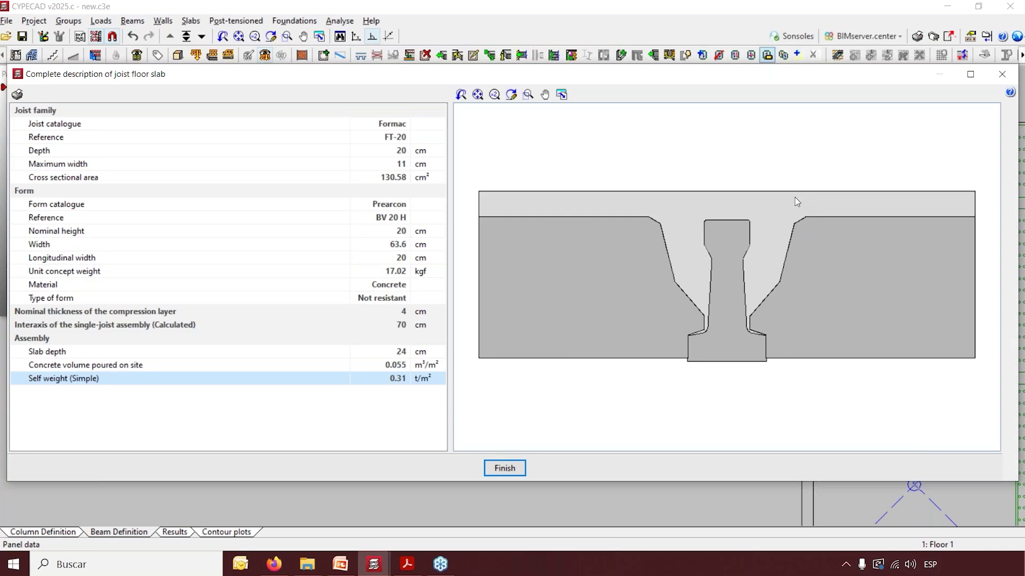
{"action": "left_click", "coordinate": [505, 468]}
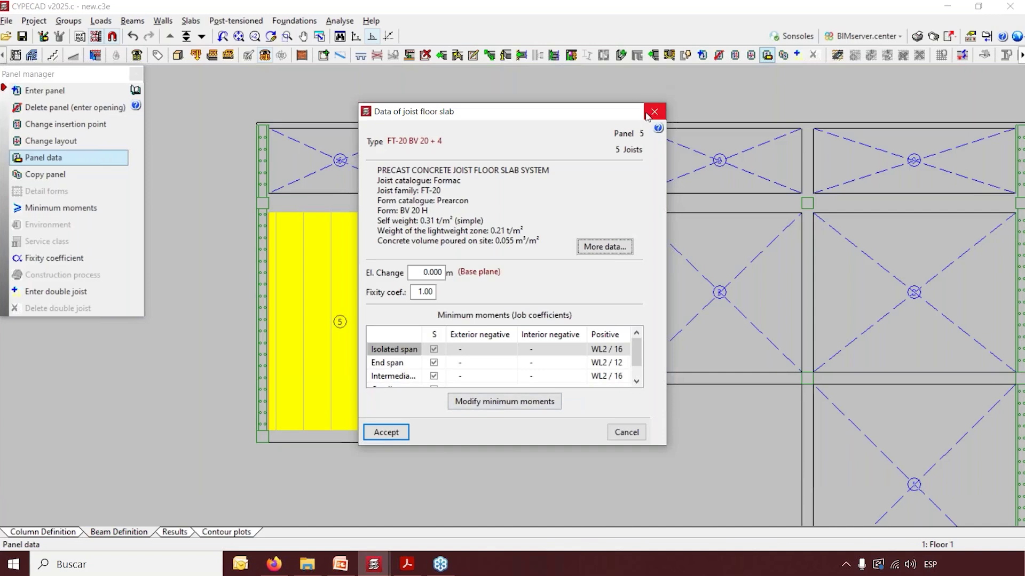
{"action": "left_click", "coordinate": [654, 113]}
Copy the tall joist panel into the four openings of the upper row and the three openings in the row below
{"action": "left_click", "coordinate": [74, 180]}
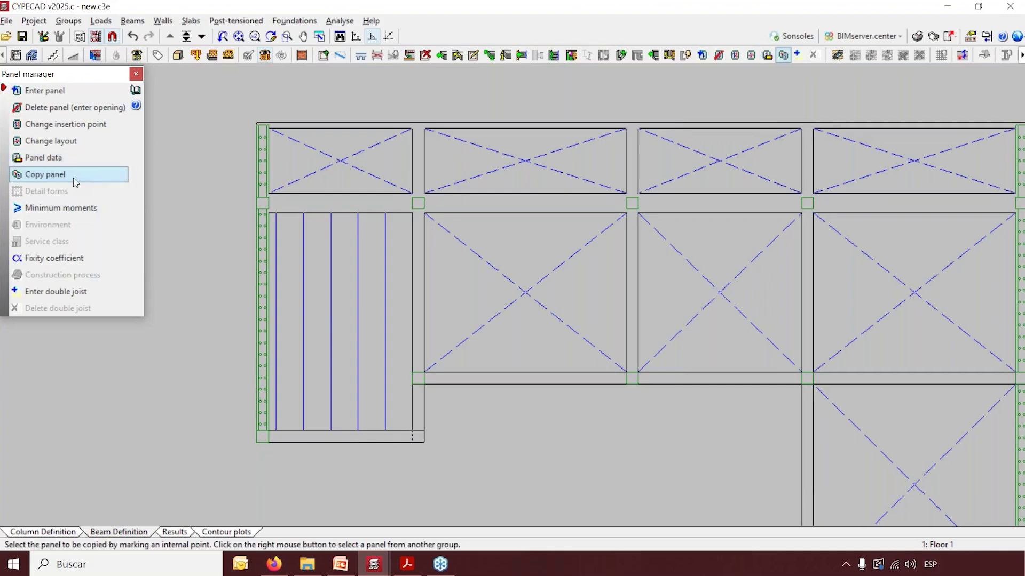
{"action": "left_click", "coordinate": [295, 316]}
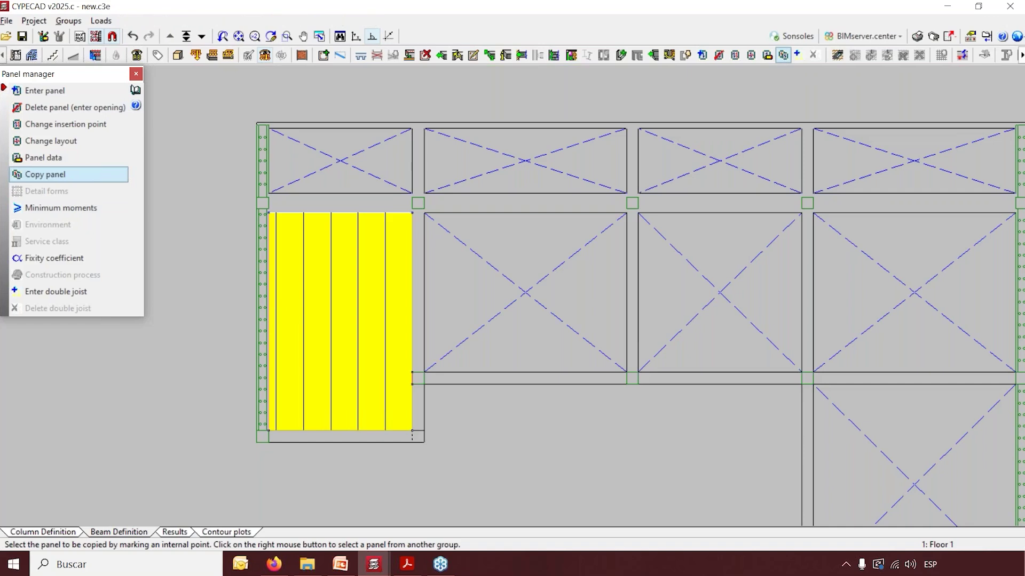
{"action": "left_click", "coordinate": [447, 354]}
{"action": "left_click", "coordinate": [331, 160]}
{"action": "left_click", "coordinate": [526, 267]}
{"action": "left_click", "coordinate": [525, 160]}
{"action": "left_click", "coordinate": [720, 293]}
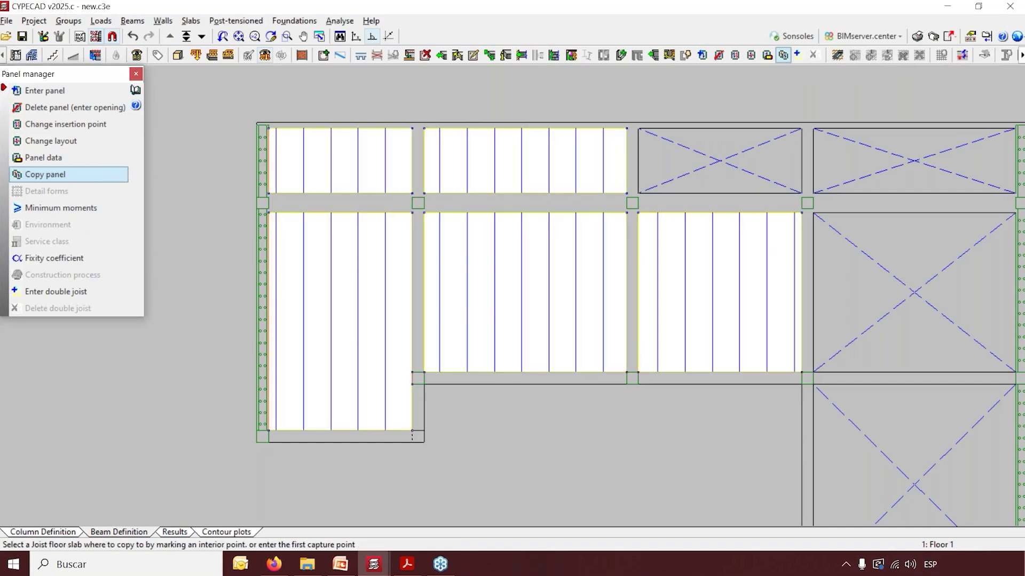
{"action": "left_click", "coordinate": [719, 160]}
{"action": "left_click", "coordinate": [908, 292]}
{"action": "left_click", "coordinate": [914, 160]}
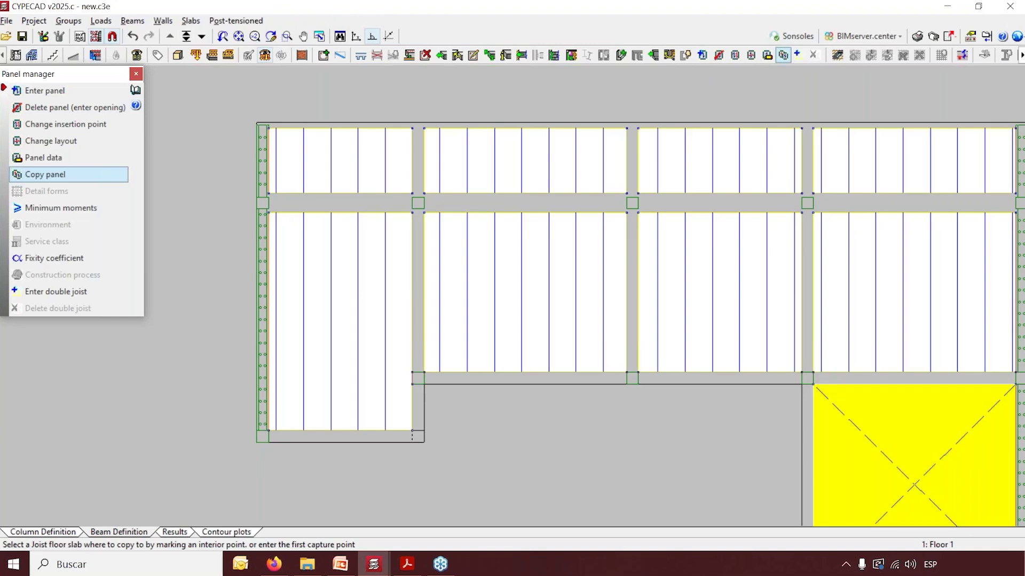
Copy the joist floor slab panel into the empty lower-right bay of Floor 1
{"action": "left_click", "coordinate": [913, 454]}
{"action": "scroll", "coordinate": [311, 169], "scroll_direction": "down", "scroll_amount": 1}
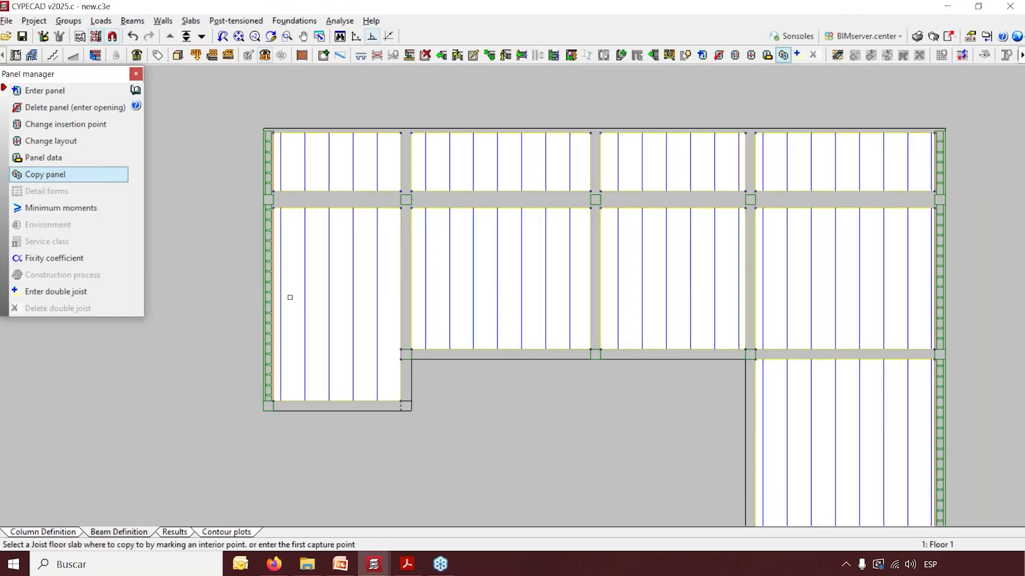
{"action": "scroll", "coordinate": [359, 148], "scroll_direction": "up", "scroll_amount": 2}
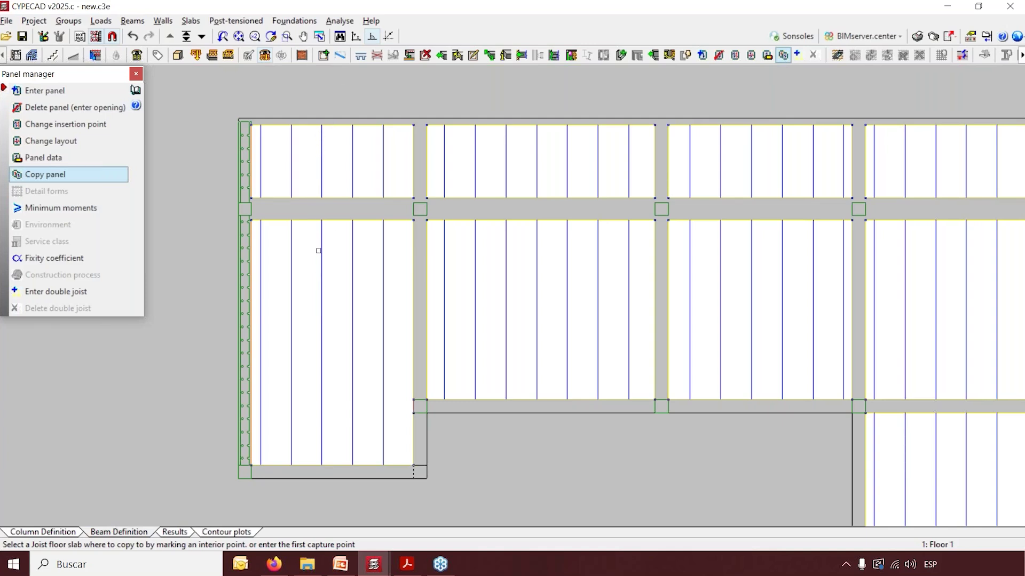
Examine the user coefficients for panel minimum moments, including the editable coefficient of the isolated span
{"action": "left_click", "coordinate": [100, 212]}
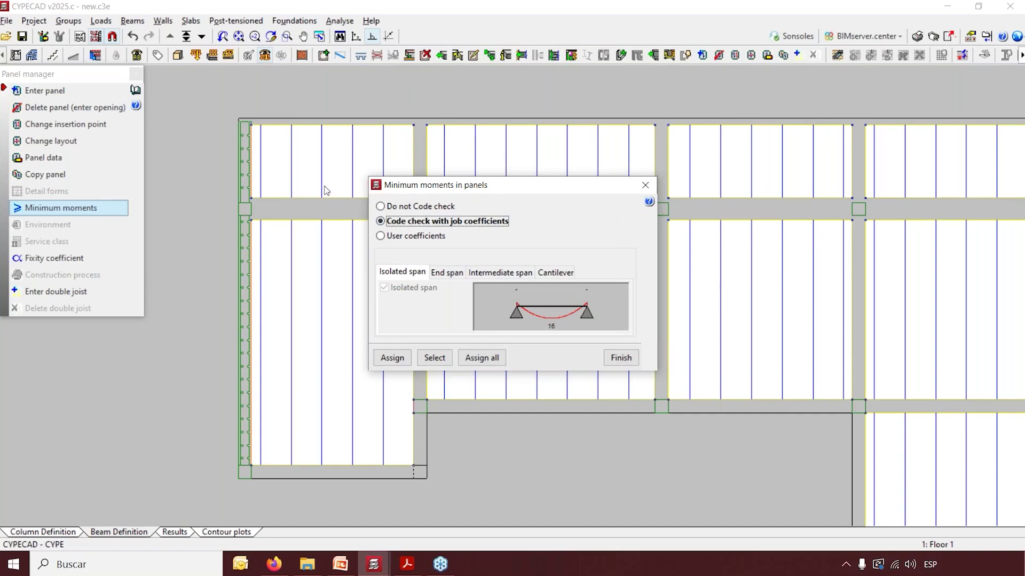
{"action": "left_click", "coordinate": [424, 238]}
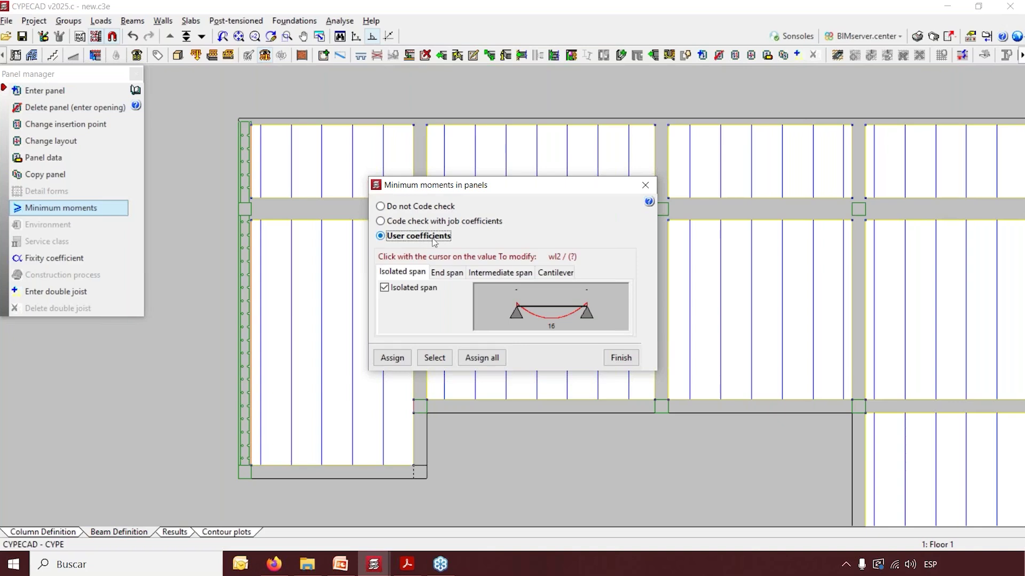
{"action": "left_click", "coordinate": [549, 328]}
{"action": "left_click", "coordinate": [479, 266]}
{"action": "left_click", "coordinate": [539, 268]}
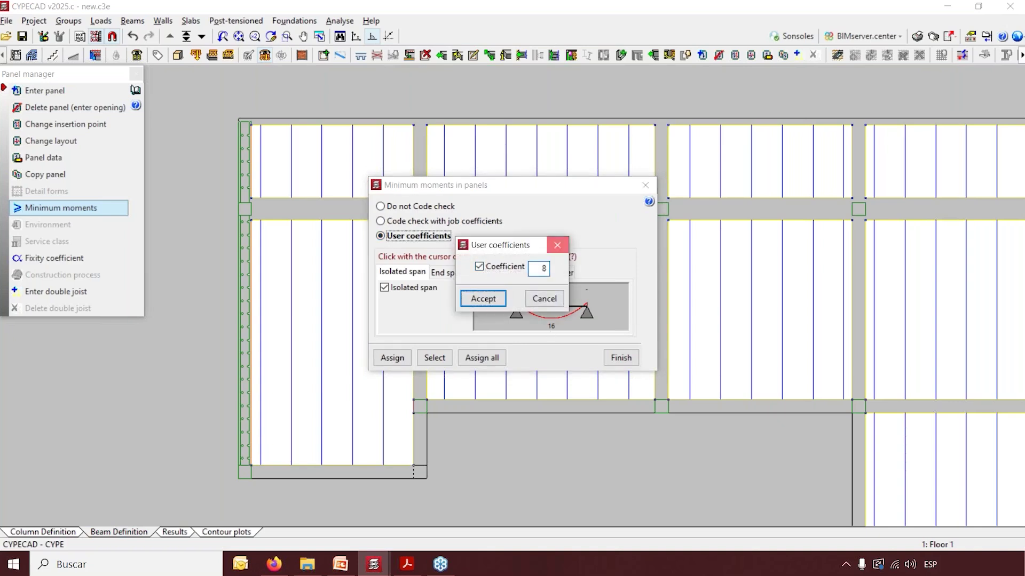
{"action": "left_click", "coordinate": [556, 246]}
{"action": "left_click", "coordinate": [560, 328]}
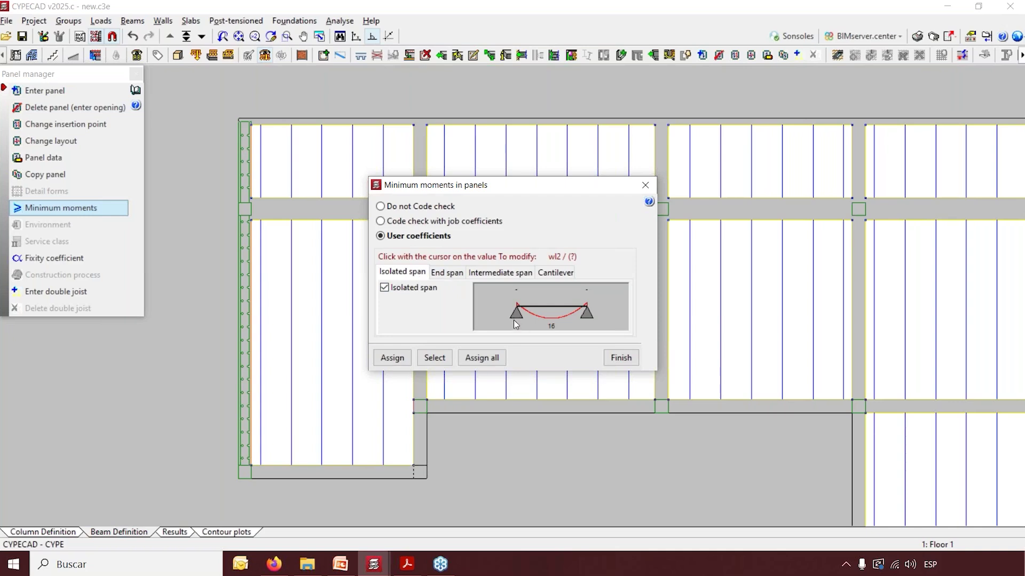
Review the end span, intermediate span and cantilever minimum moments, then finish with code check using job coefficients selected
{"action": "left_click", "coordinate": [444, 274]}
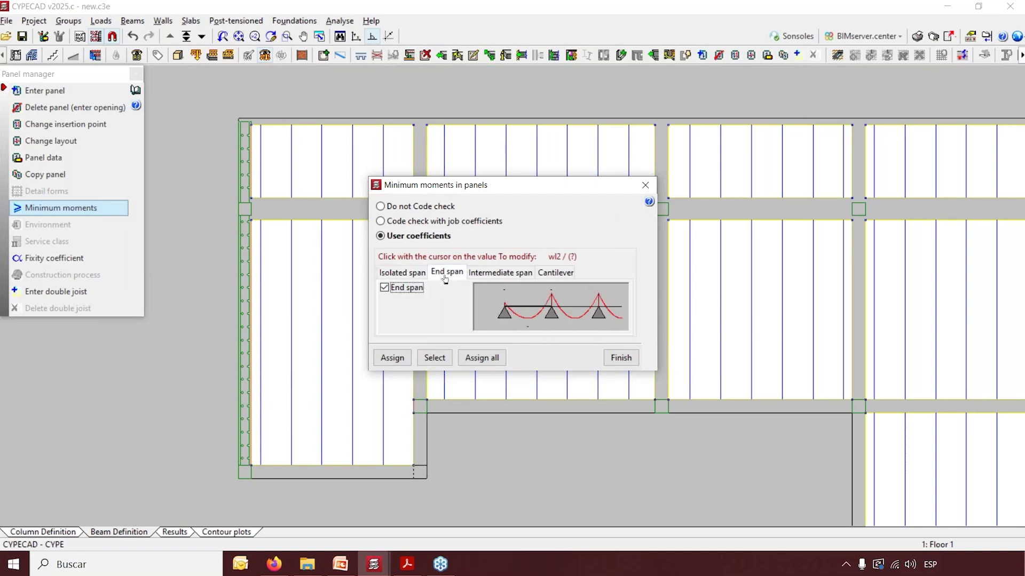
{"action": "left_click", "coordinate": [500, 272]}
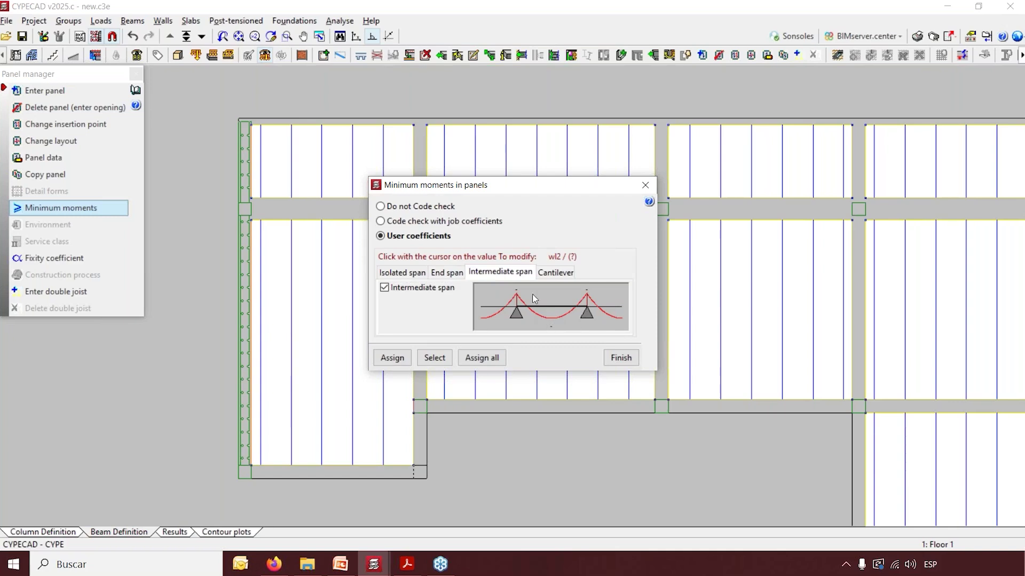
{"action": "left_click", "coordinate": [555, 272]}
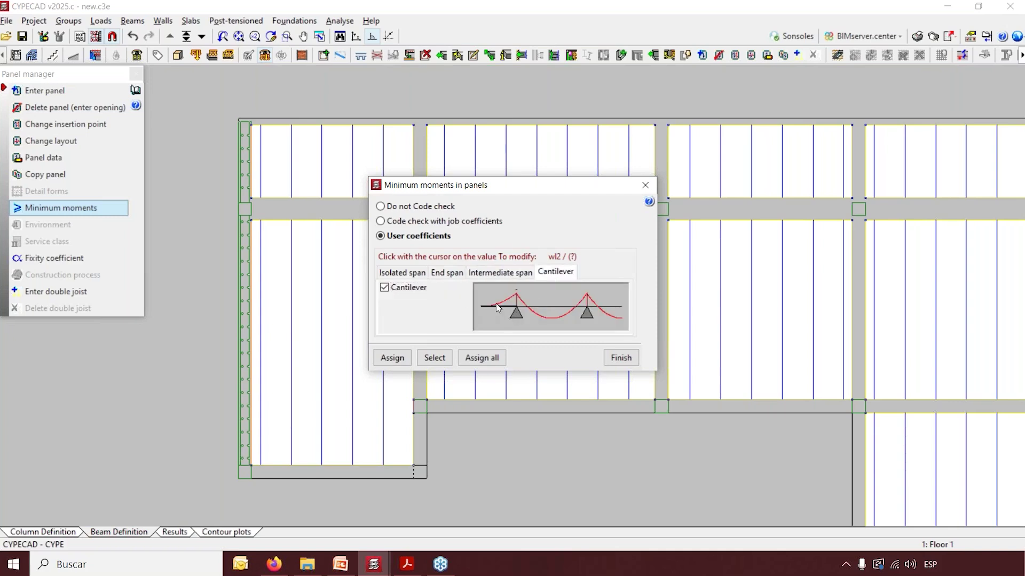
{"action": "left_click", "coordinate": [426, 224]}
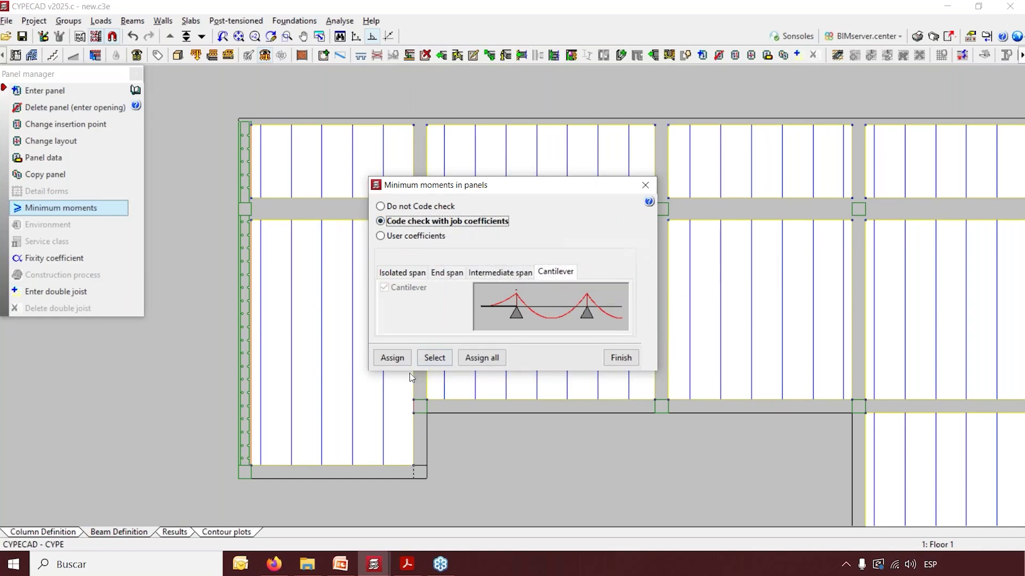
{"action": "left_click", "coordinate": [620, 358]}
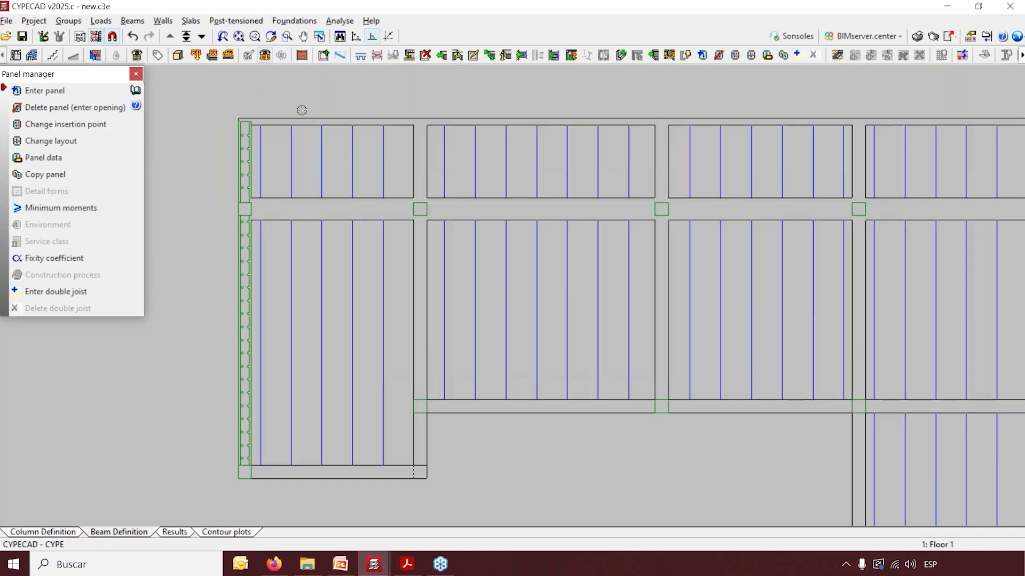
Review the floor slab options for minimum top reinforcement lengths in joist floor slabs and minimum moments to cover
{"action": "left_click", "coordinate": [37, 24]}
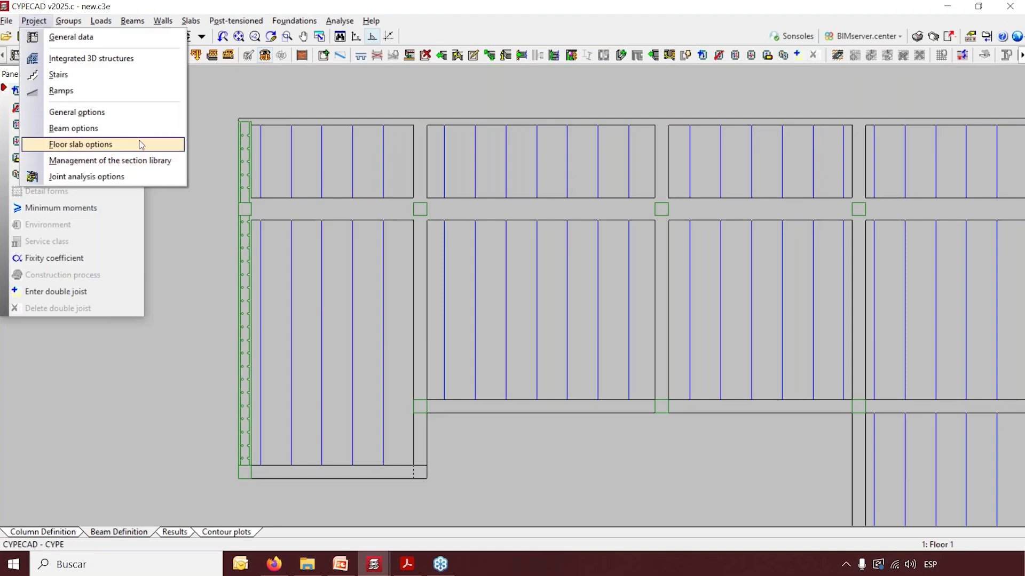
{"action": "left_click", "coordinate": [108, 150]}
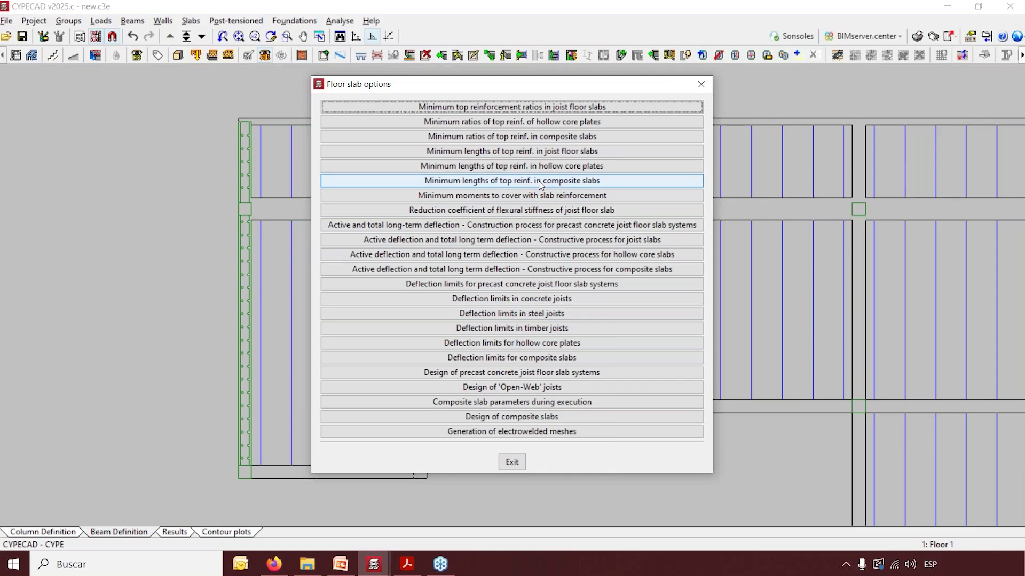
{"action": "left_click", "coordinate": [580, 152]}
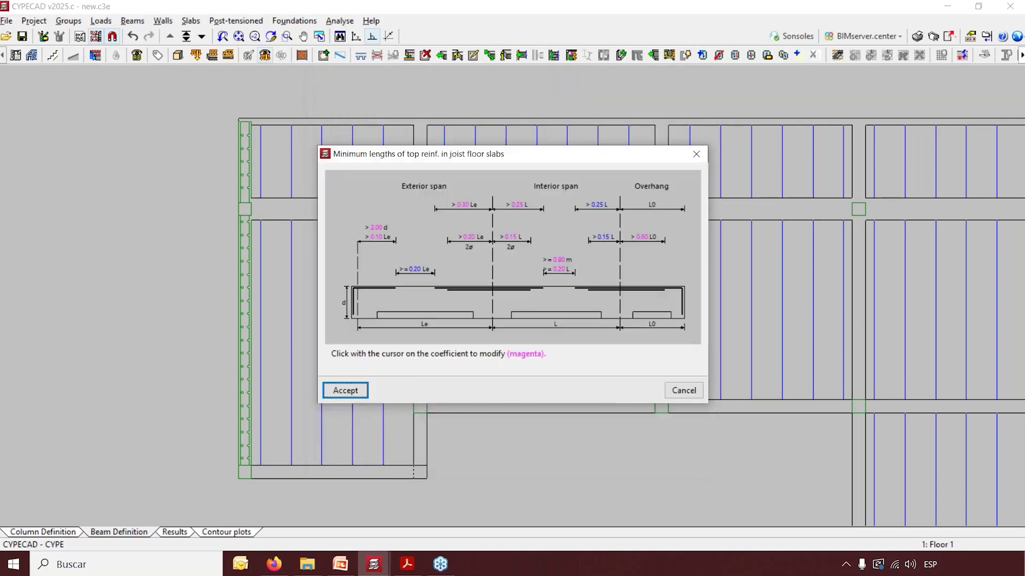
{"action": "key", "text": "Return"}
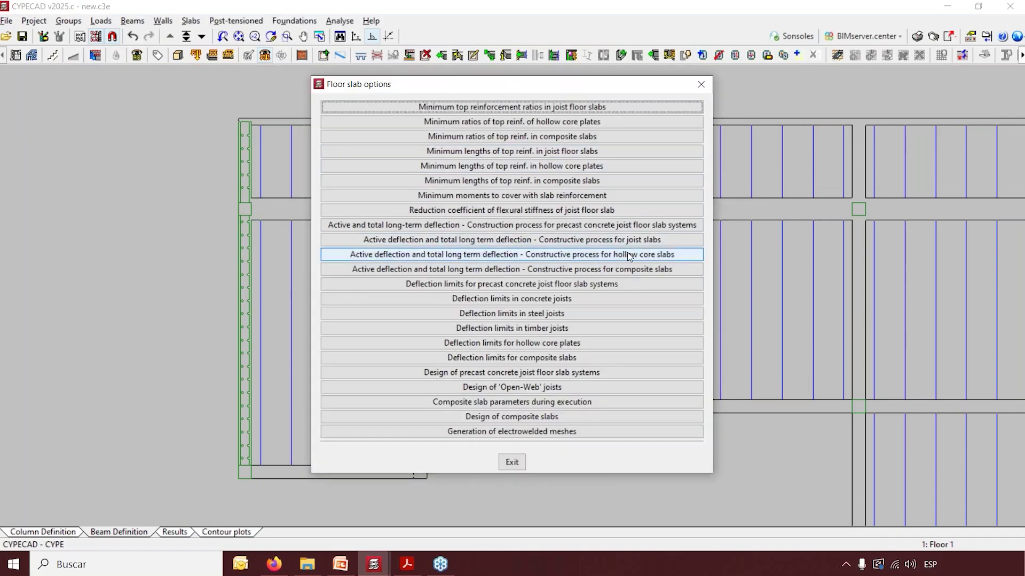
{"action": "left_click", "coordinate": [589, 199]}
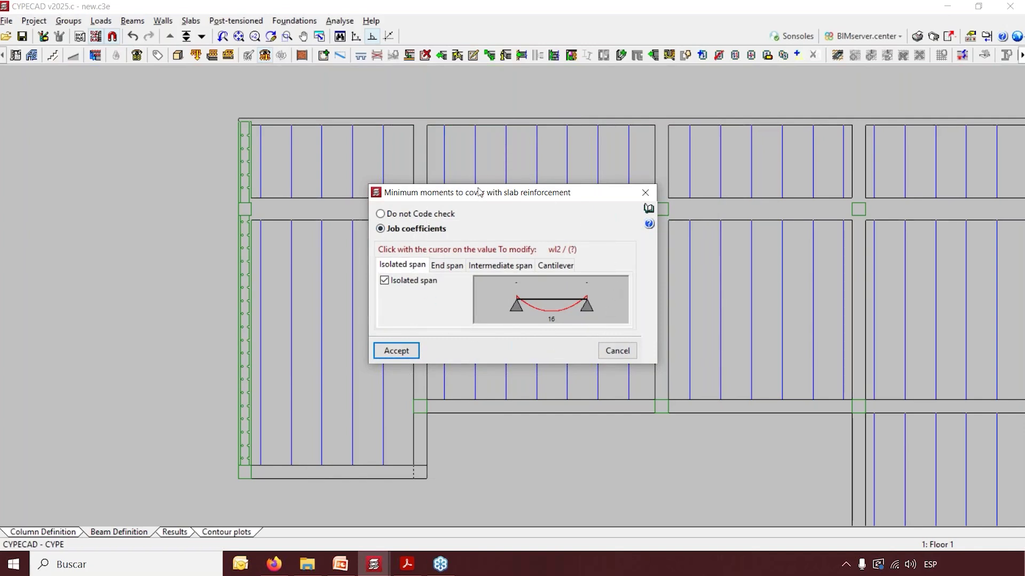
{"action": "left_click", "coordinate": [645, 194]}
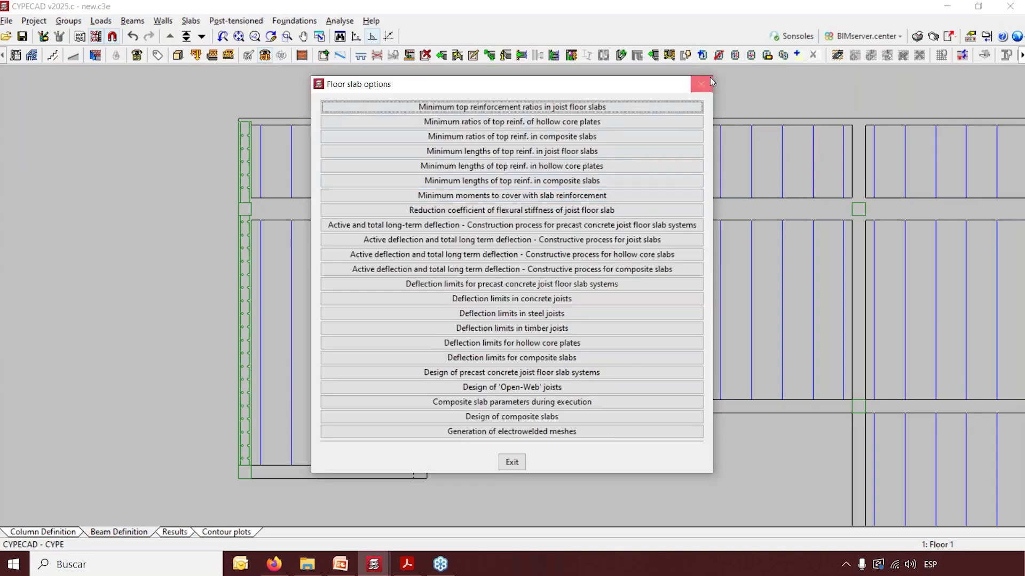
{"action": "left_click", "coordinate": [703, 86]}
Reopen the slab panel manager and view its fixity coefficient options without assigning a value
{"action": "left_click", "coordinate": [190, 21]}
{"action": "left_click", "coordinate": [201, 39]}
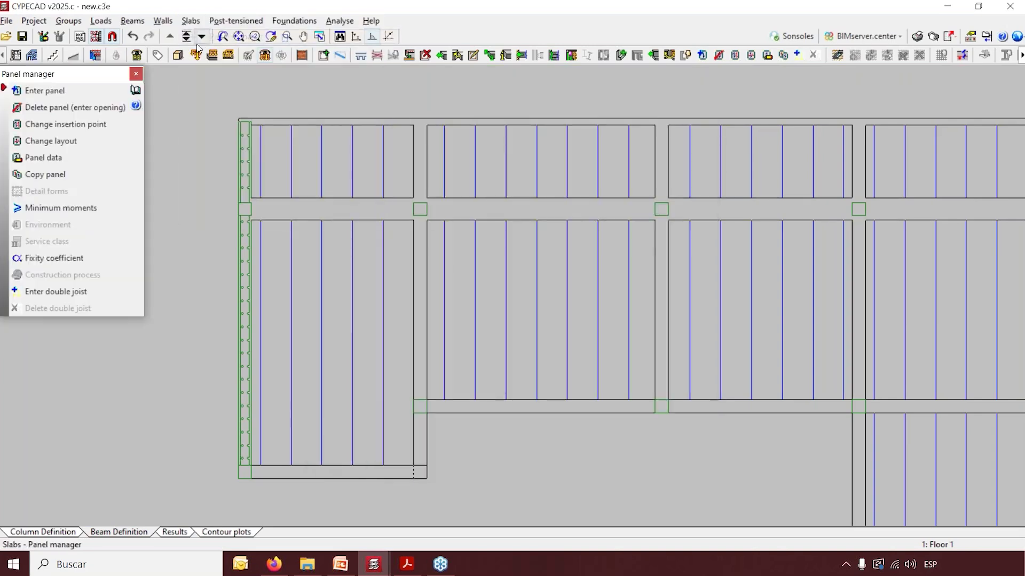
{"action": "left_click", "coordinate": [73, 259]}
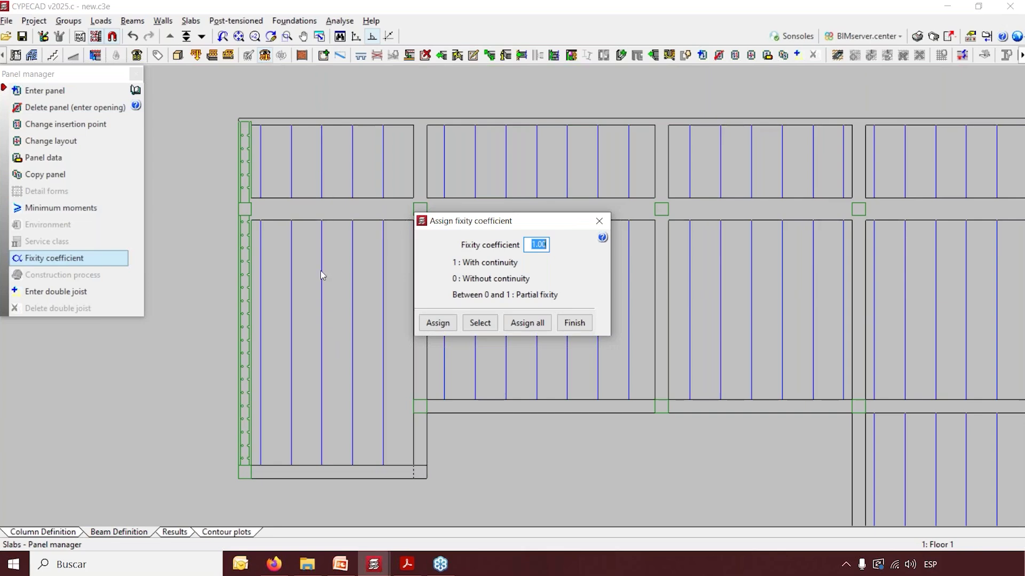
{"action": "left_click", "coordinate": [600, 222]}
{"action": "scroll", "coordinate": [816, 382], "scroll_direction": "up", "scroll_amount": 1}
{"action": "scroll", "coordinate": [799, 294], "scroll_direction": "up", "scroll_amount": 1}
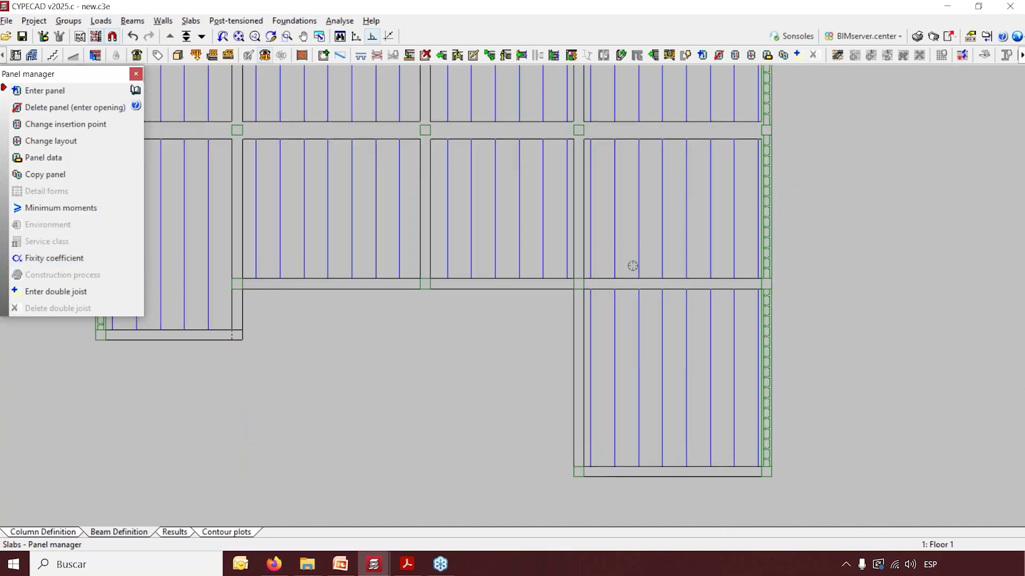
{"action": "scroll", "coordinate": [646, 243], "scroll_direction": "down", "scroll_amount": 2}
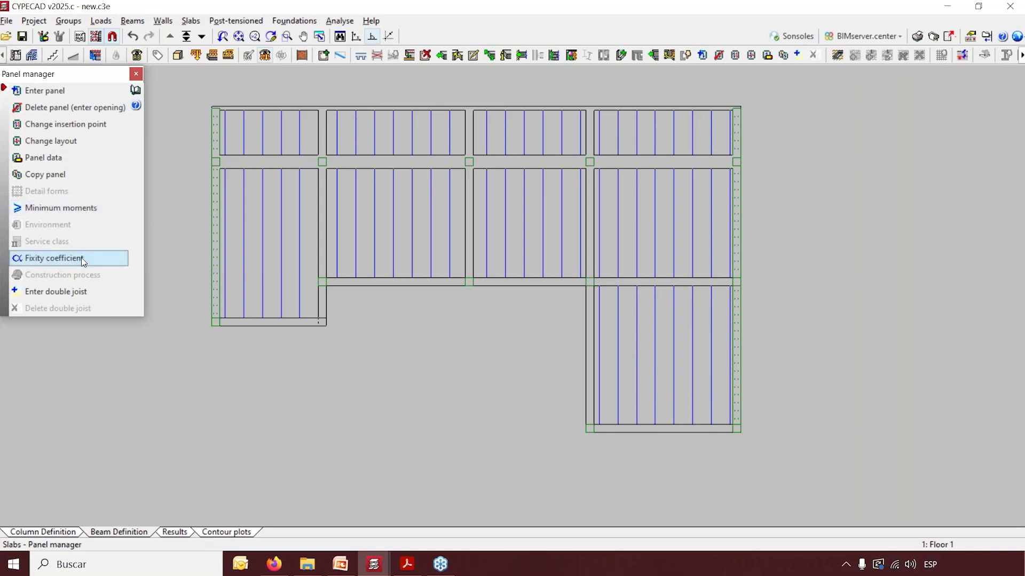
Assign a fixity coefficient of 0.8 to the lower-right joist slab panel
{"action": "left_click", "coordinate": [96, 259]}
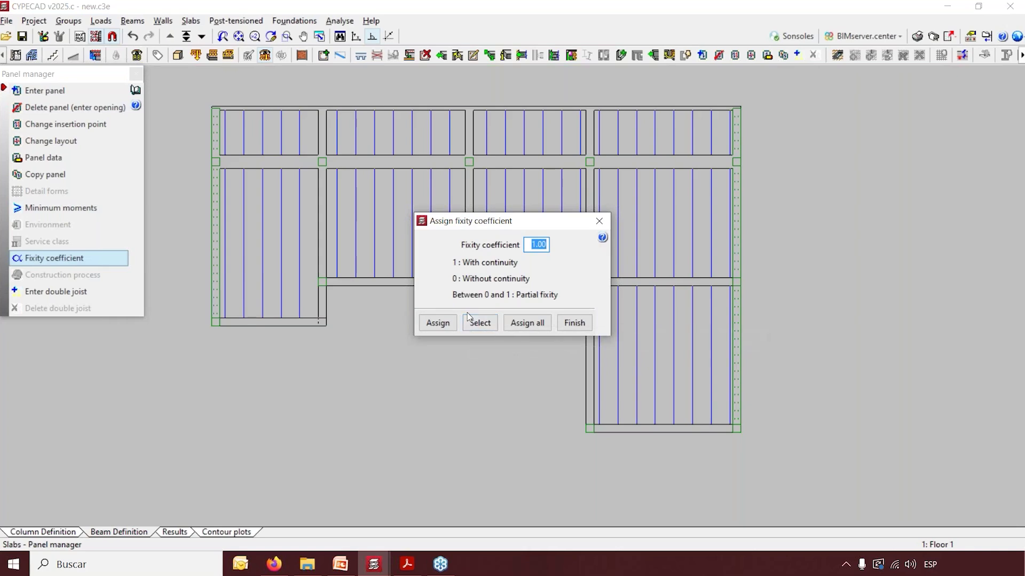
{"action": "type", "text": "0.8"}
{"action": "left_click", "coordinate": [437, 323]}
{"action": "scroll", "coordinate": [669, 417], "scroll_direction": "up", "scroll_amount": 3}
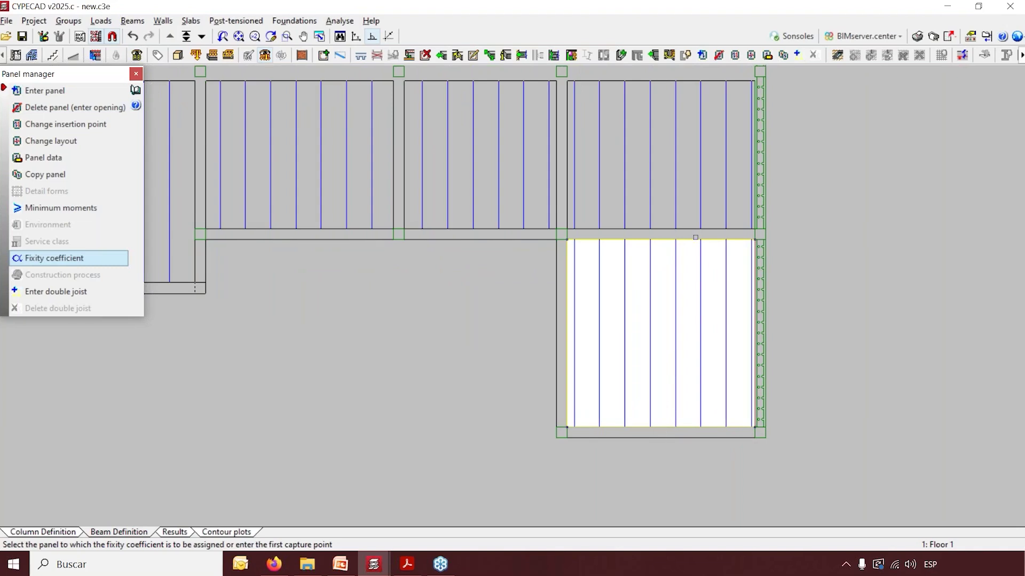
{"action": "scroll", "coordinate": [652, 356], "scroll_direction": "down", "scroll_amount": 2}
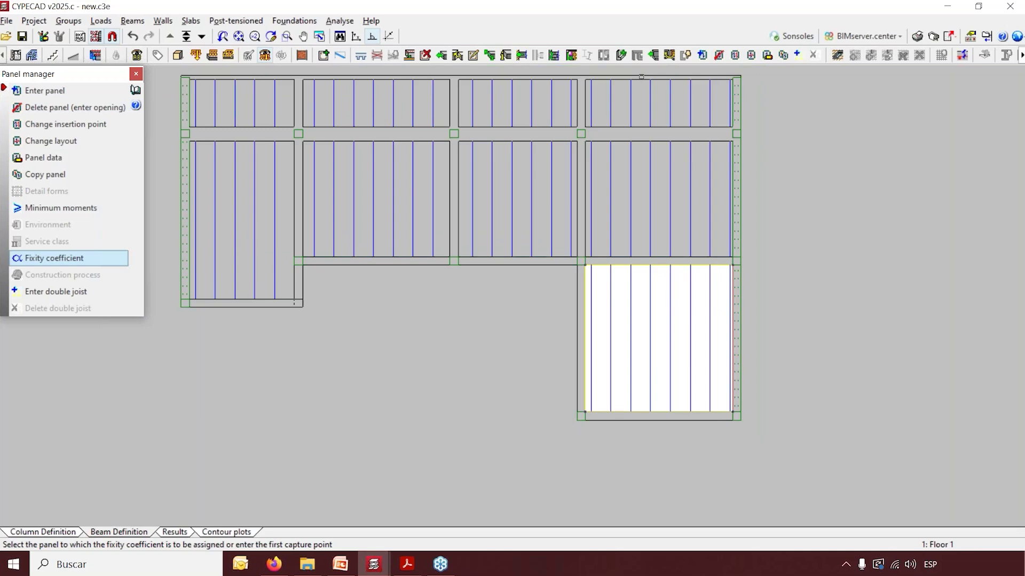
{"action": "scroll", "coordinate": [678, 309], "scroll_direction": "up", "scroll_amount": 1}
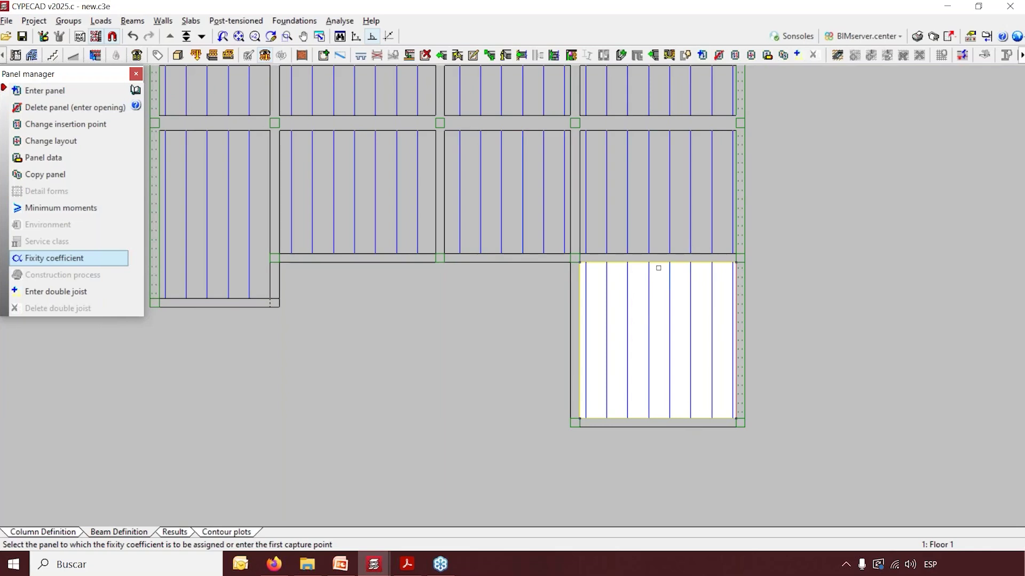
Assign a fixity coefficient of 0 to the upper face of the beam separating the lower-right panel from the panel above
{"action": "left_click", "coordinate": [140, 21]}
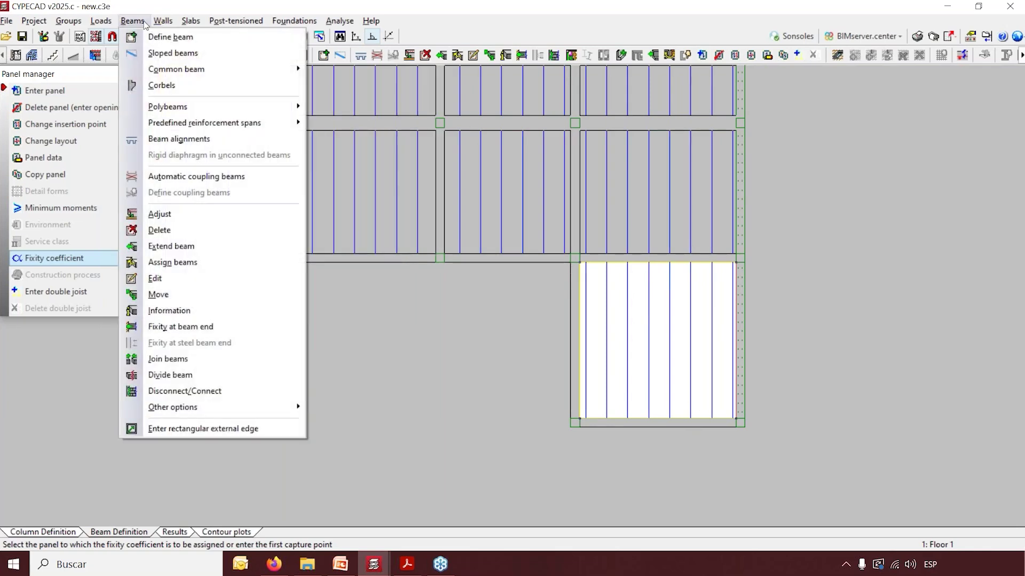
{"action": "mouse_move", "coordinate": [196, 413]}
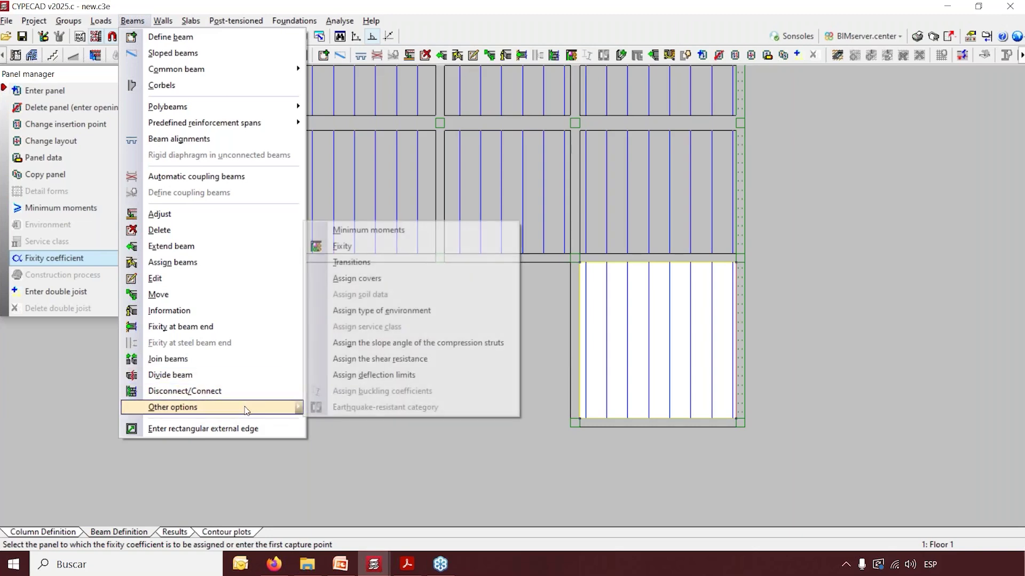
{"action": "left_click", "coordinate": [388, 247]}
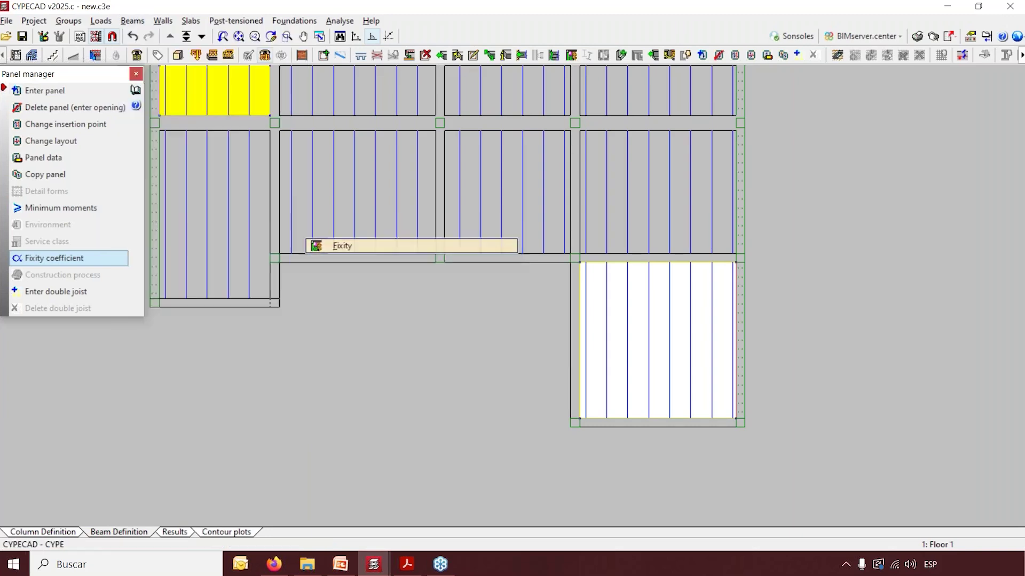
{"action": "type", "text": "0"}
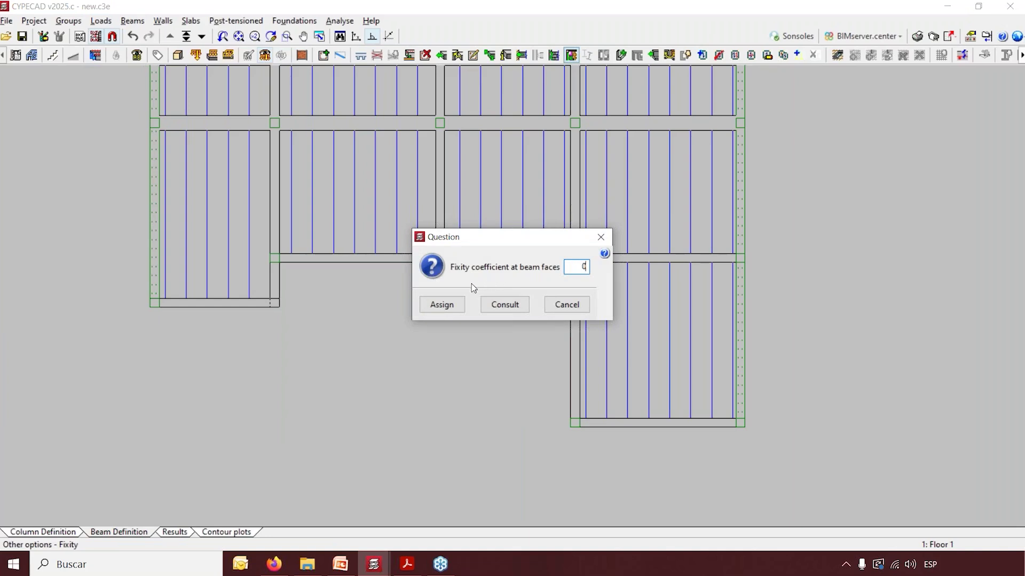
{"action": "left_click", "coordinate": [443, 305]}
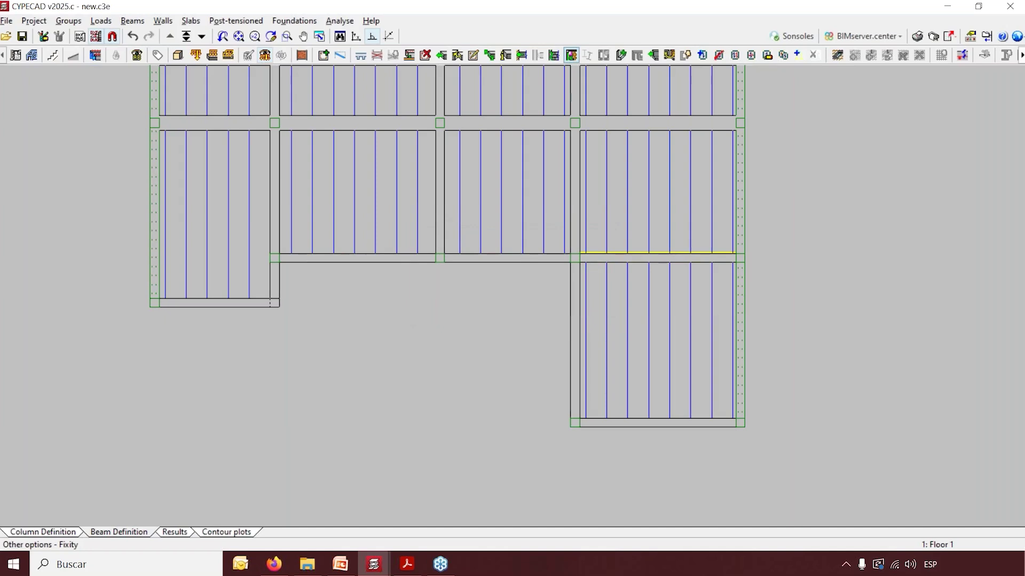
{"action": "left_click", "coordinate": [674, 252]}
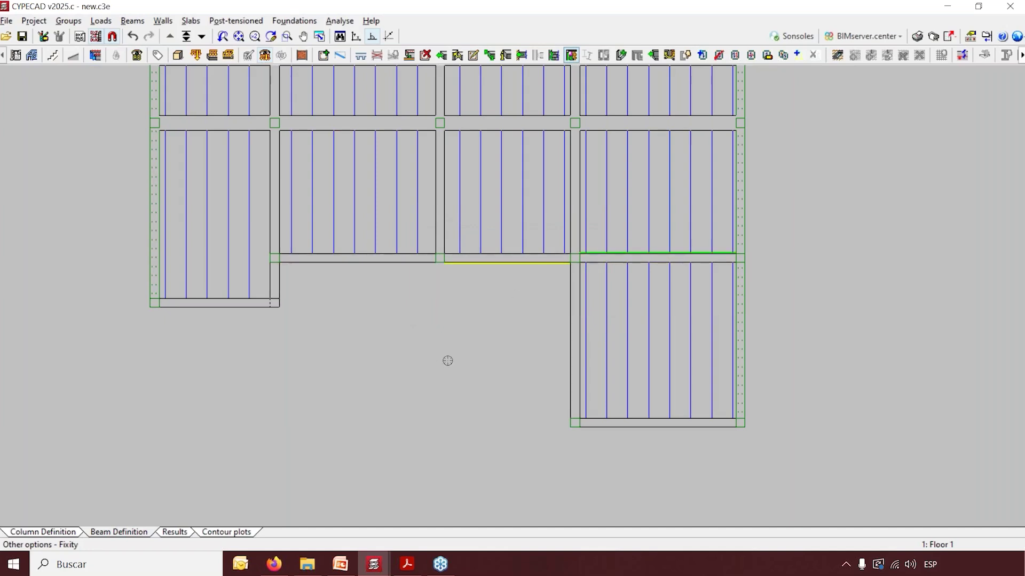
{"action": "scroll", "coordinate": [700, 248], "scroll_direction": "up", "scroll_amount": 1}
{"action": "scroll", "coordinate": [700, 250], "scroll_direction": "up", "scroll_amount": 4}
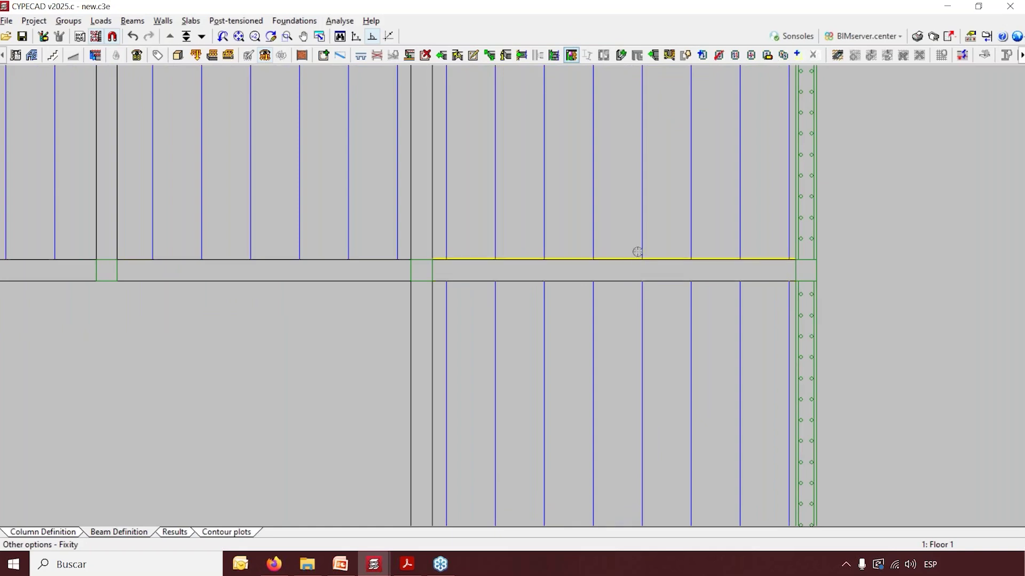
{"action": "left_click", "coordinate": [635, 307]}
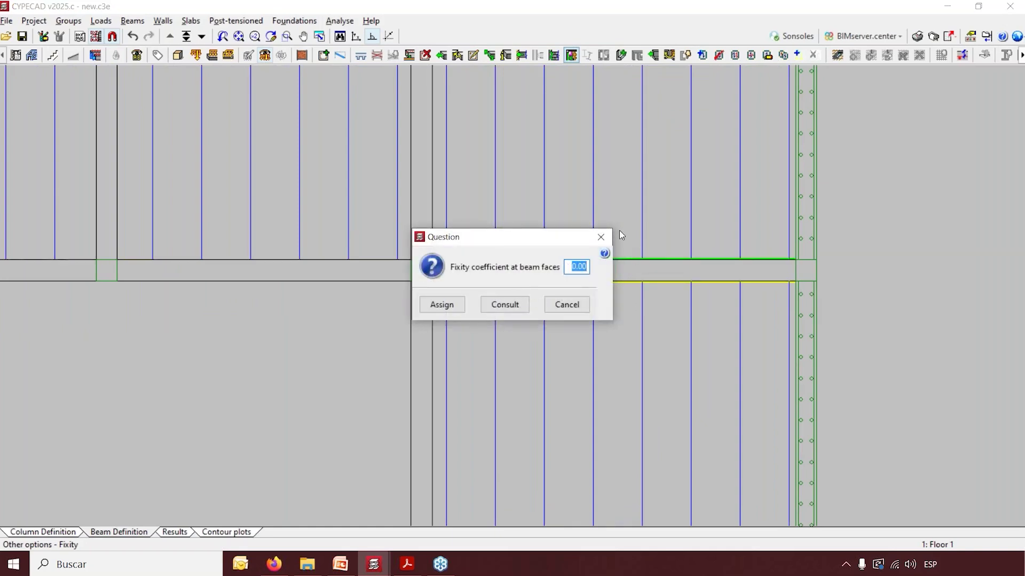
{"action": "left_click", "coordinate": [600, 237]}
{"action": "scroll", "coordinate": [594, 268], "scroll_direction": "down", "scroll_amount": 5}
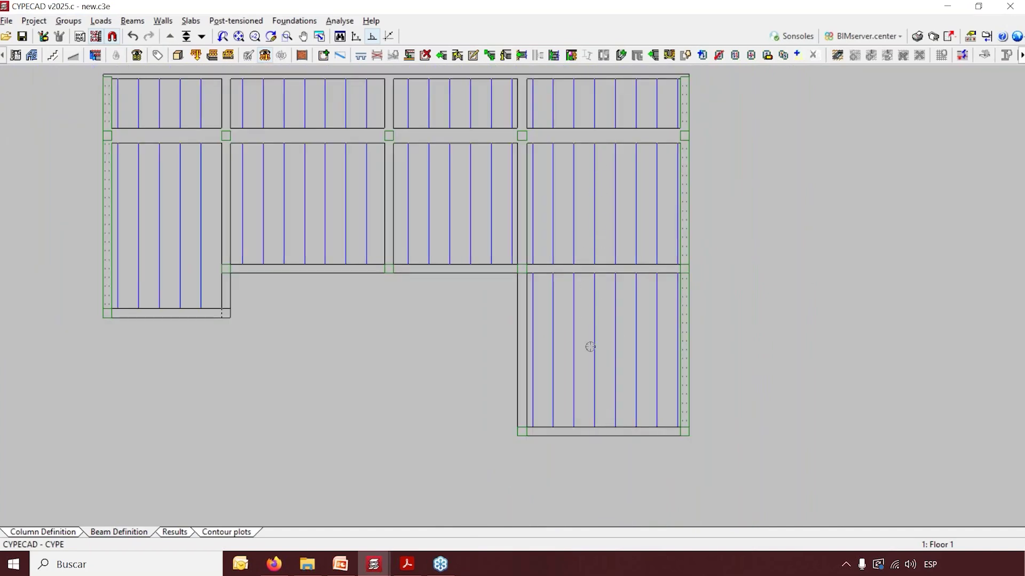
{"action": "scroll", "coordinate": [606, 284], "scroll_direction": "up", "scroll_amount": 2}
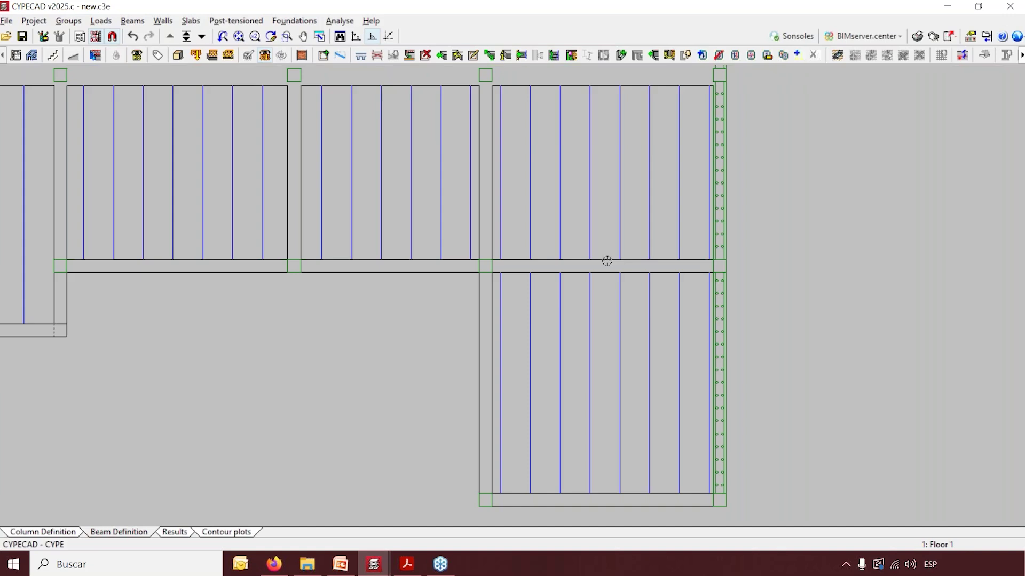
Review the double joist option in the slab panel manager, and inspect the whole building in the 3D view
{"action": "scroll", "coordinate": [608, 261], "scroll_direction": "down", "scroll_amount": 3}
{"action": "scroll", "coordinate": [231, 137], "scroll_direction": "up", "scroll_amount": 1}
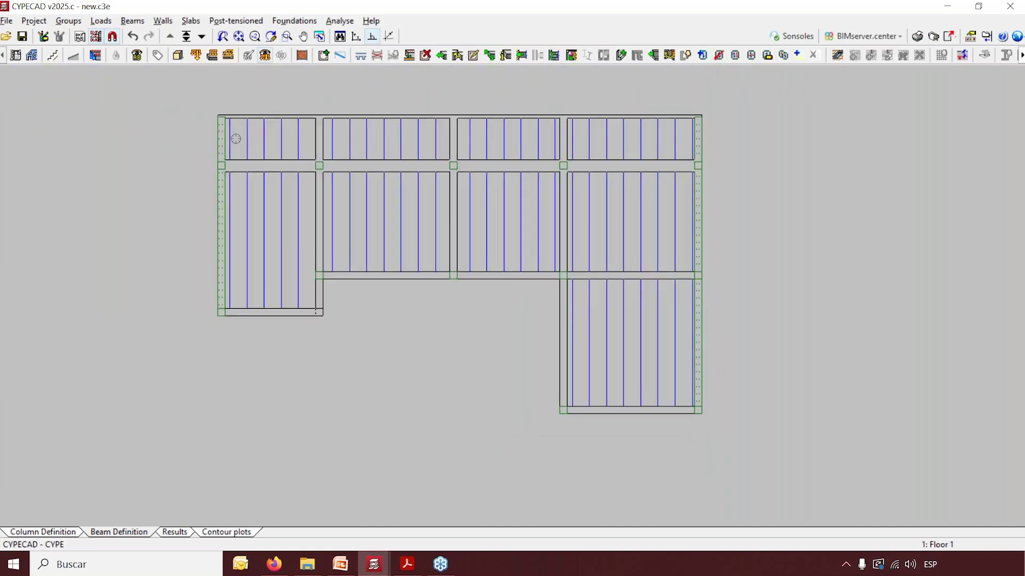
{"action": "left_click", "coordinate": [191, 20]}
{"action": "left_click", "coordinate": [200, 37]}
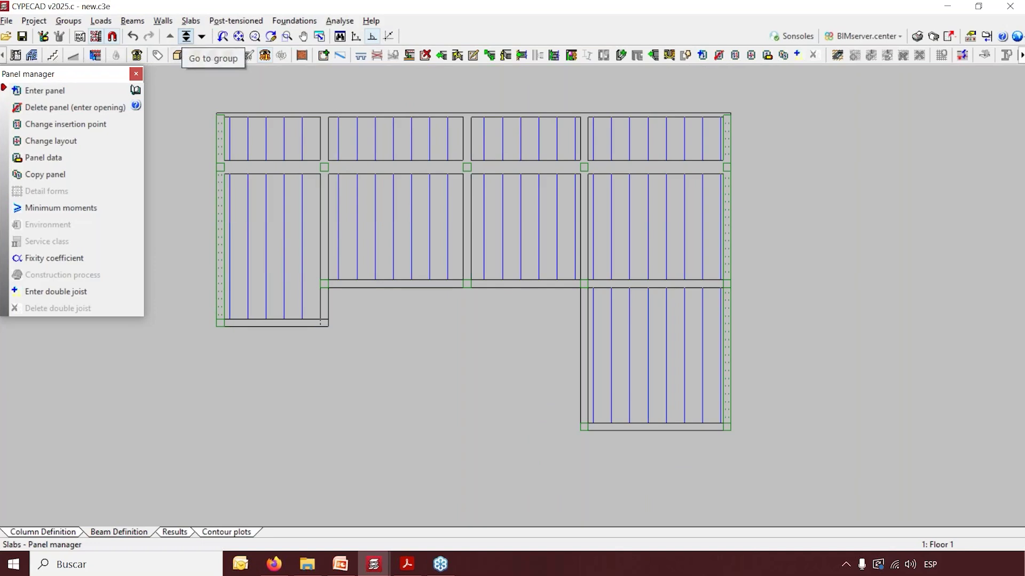
{"action": "left_click", "coordinate": [90, 297]}
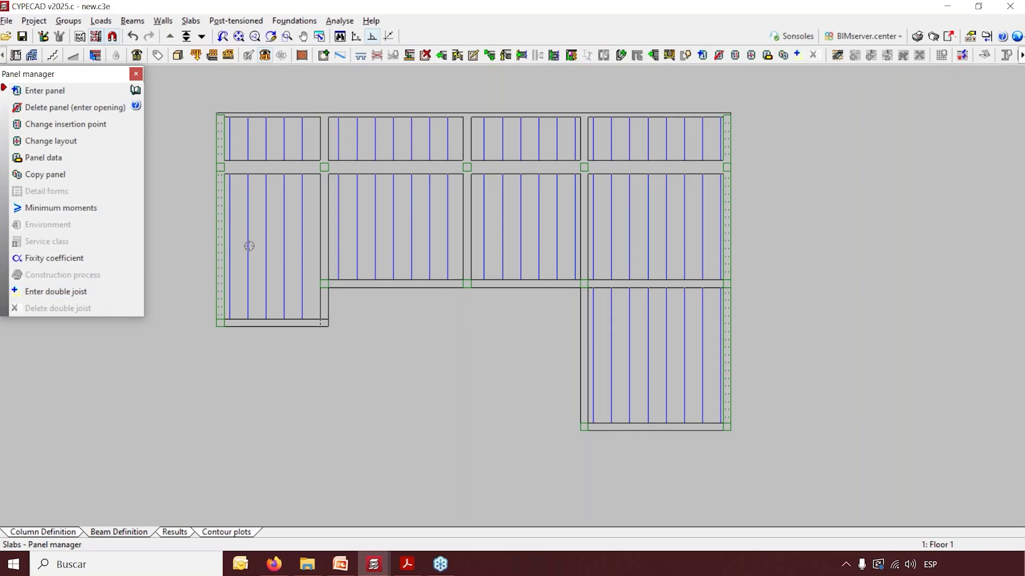
{"action": "left_click", "coordinate": [136, 73]}
{"action": "left_click", "coordinate": [179, 55]}
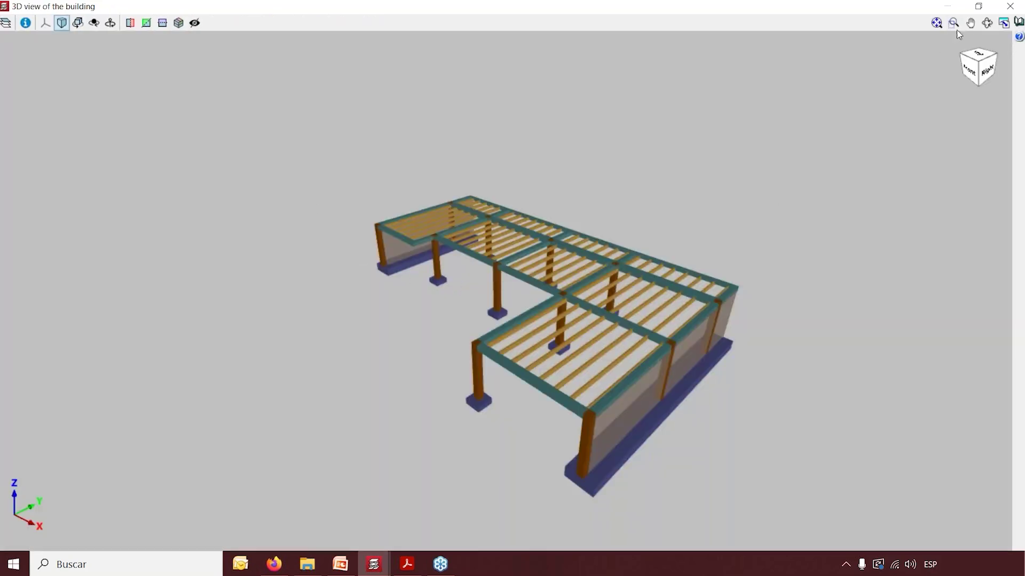
{"action": "left_click", "coordinate": [1010, 6]}
Run the project analysis including the foundation and close the final design report
{"action": "left_click", "coordinate": [344, 21]}
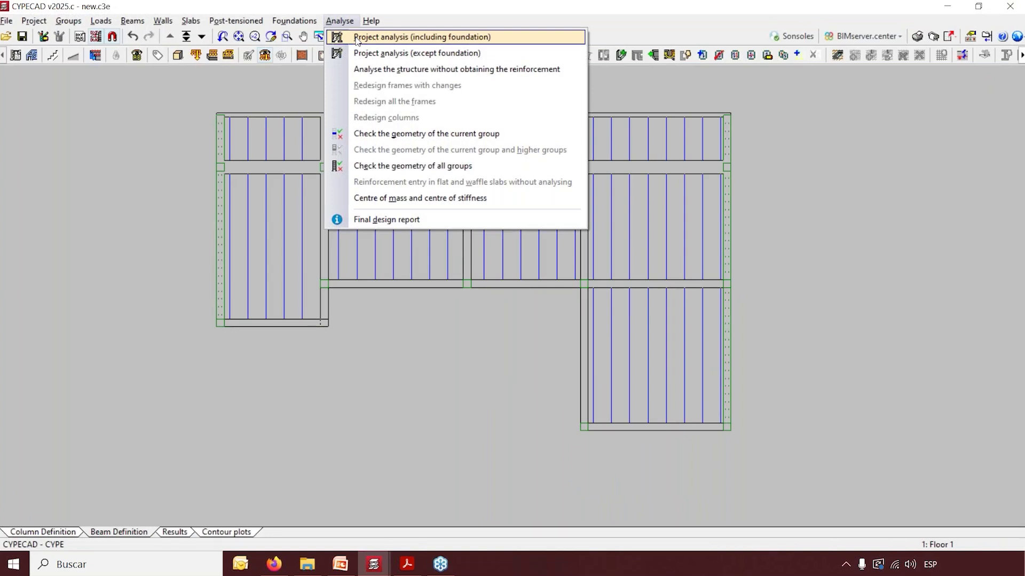
{"action": "left_click", "coordinate": [356, 37]}
{"action": "left_click", "coordinate": [145, 448]}
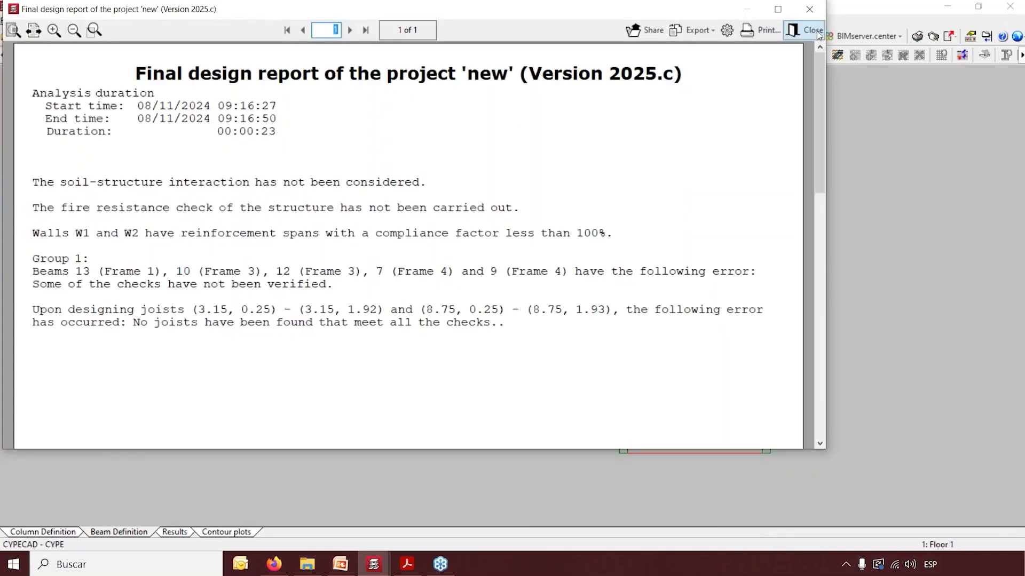
{"action": "left_click", "coordinate": [812, 31]}
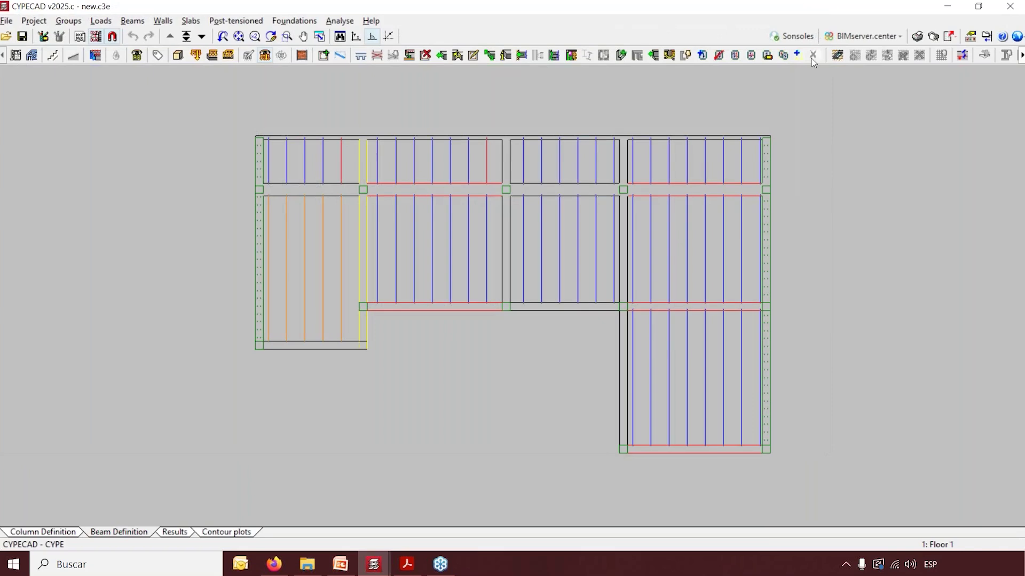
Show the analysis results for Floor 1 and examine the top reinforcement of the leftmost joist panels
{"action": "left_click", "coordinate": [174, 532]}
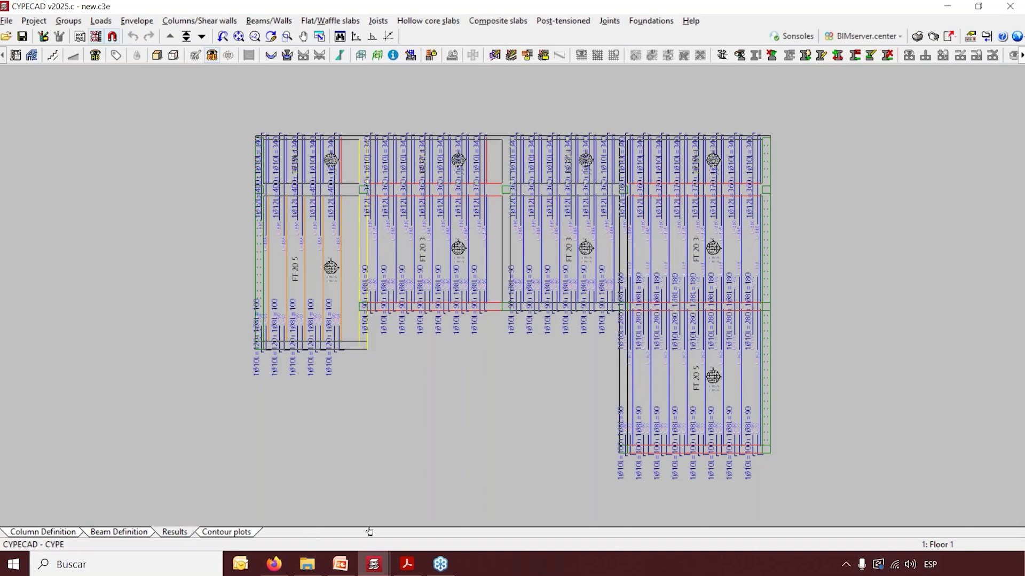
{"action": "scroll", "coordinate": [255, 190], "scroll_direction": "up", "scroll_amount": 3}
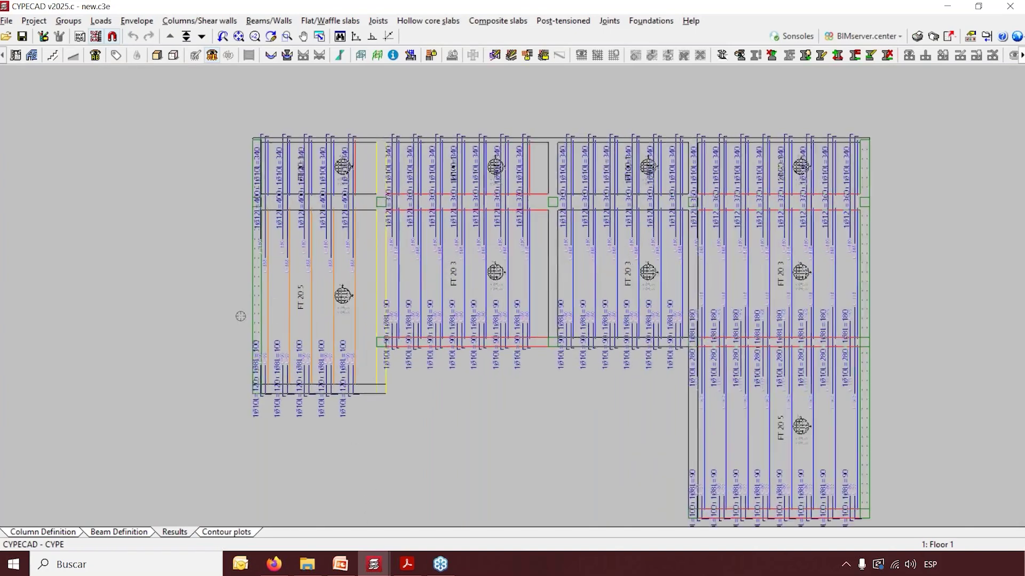
{"action": "scroll", "coordinate": [271, 463], "scroll_direction": "up", "scroll_amount": 1}
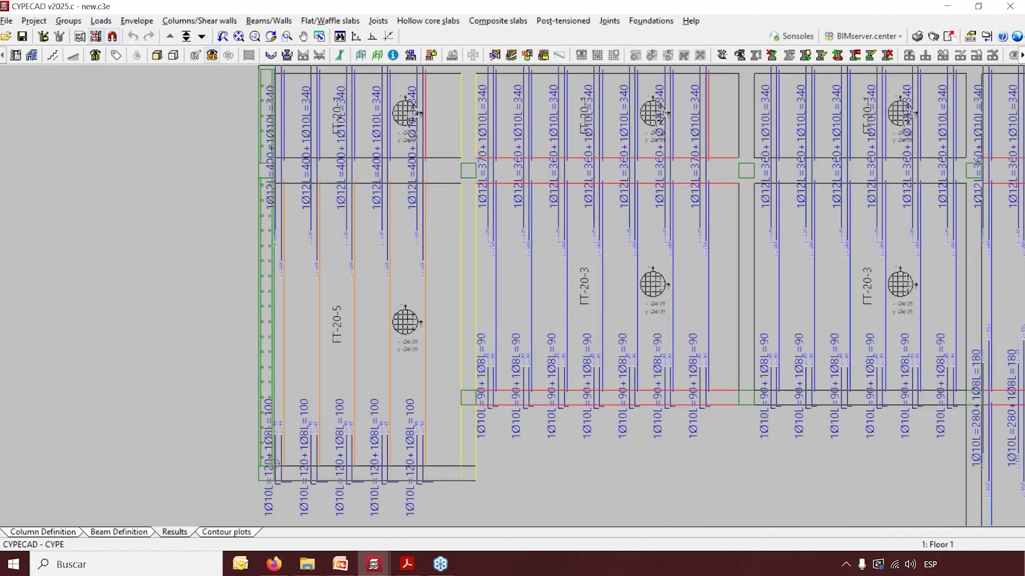
{"action": "scroll", "coordinate": [274, 463], "scroll_direction": "down", "scroll_amount": 1}
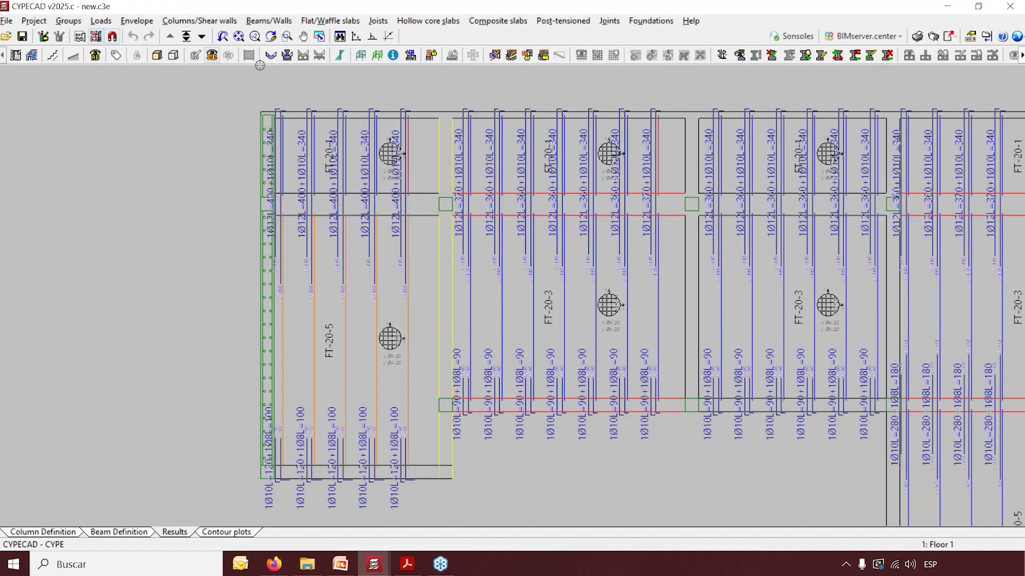
Display the envelope moment diagram, with top and bottom reinforcement moments per rib, for a joist in the leftmost FT-20-5 panel
{"action": "left_click", "coordinate": [137, 21]}
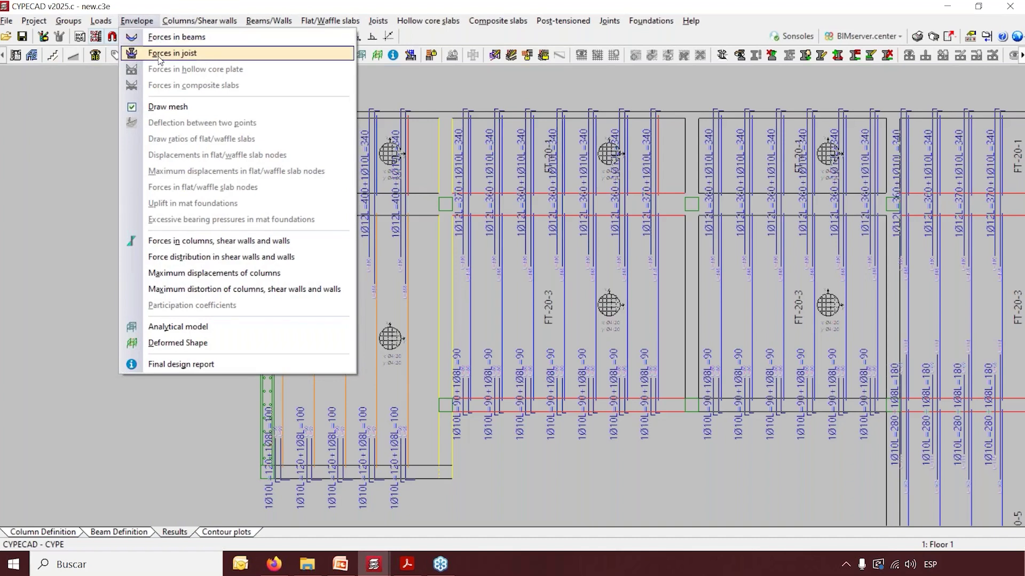
{"action": "left_click", "coordinate": [159, 56]}
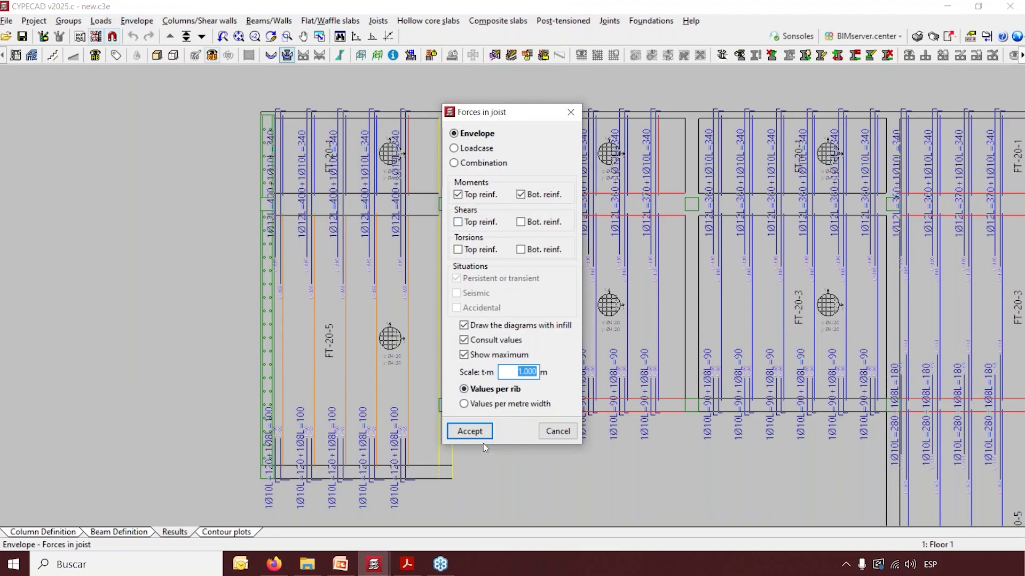
{"action": "left_click", "coordinate": [477, 433]}
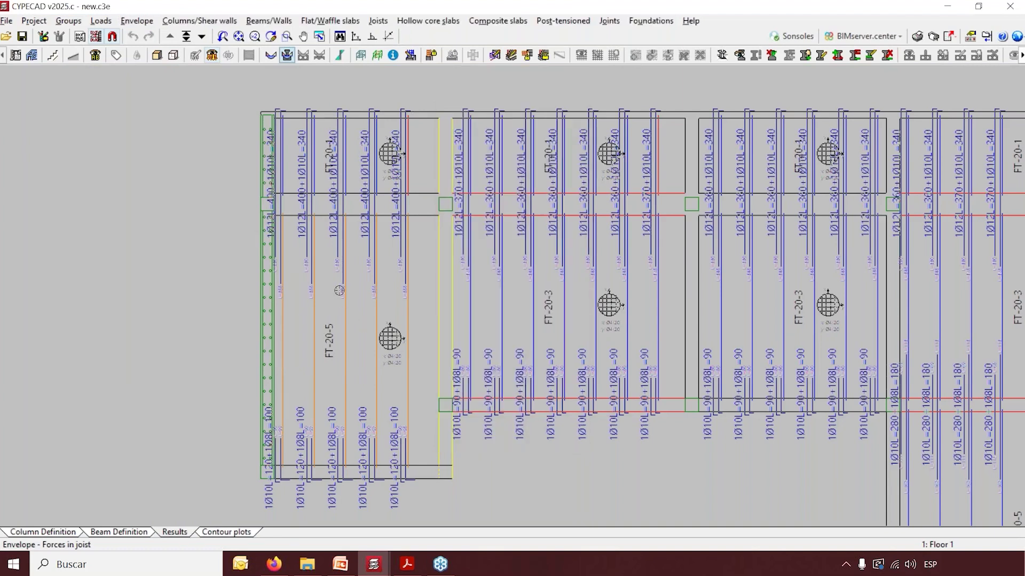
{"action": "left_click", "coordinate": [344, 295]}
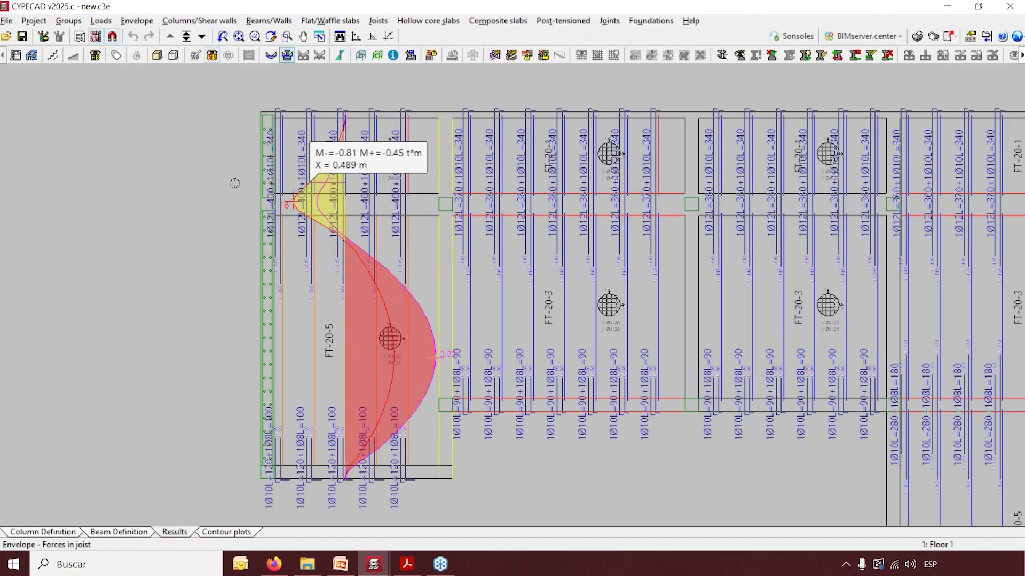
Inspect the envelope moments along a joist line running through the lower-right FT-20-5 panel and the panels above it
{"action": "scroll", "coordinate": [222, 181], "scroll_direction": "down", "scroll_amount": 3}
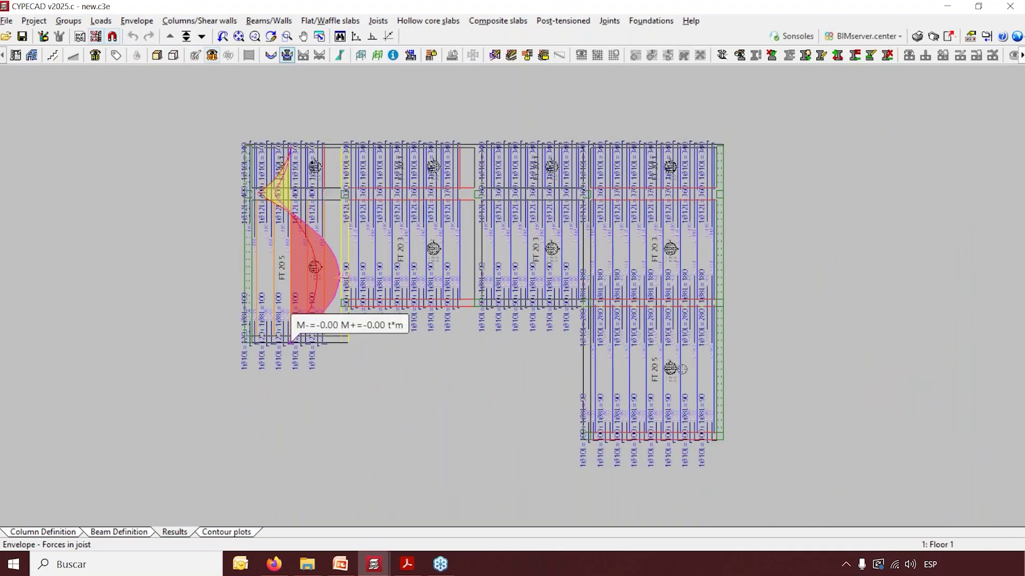
{"action": "scroll", "coordinate": [728, 393], "scroll_direction": "up", "scroll_amount": 1}
{"action": "scroll", "coordinate": [728, 394], "scroll_direction": "up", "scroll_amount": 1}
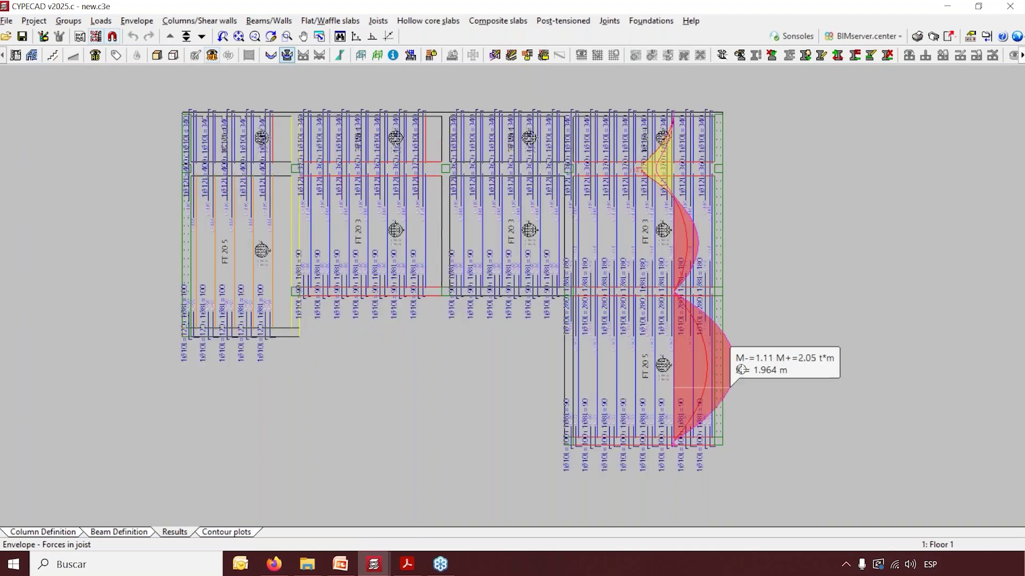
{"action": "scroll", "coordinate": [800, 341], "scroll_direction": "down", "scroll_amount": 1}
{"action": "scroll", "coordinate": [852, 400], "scroll_direction": "up", "scroll_amount": 1}
{"action": "scroll", "coordinate": [852, 400], "scroll_direction": "up", "scroll_amount": 1}
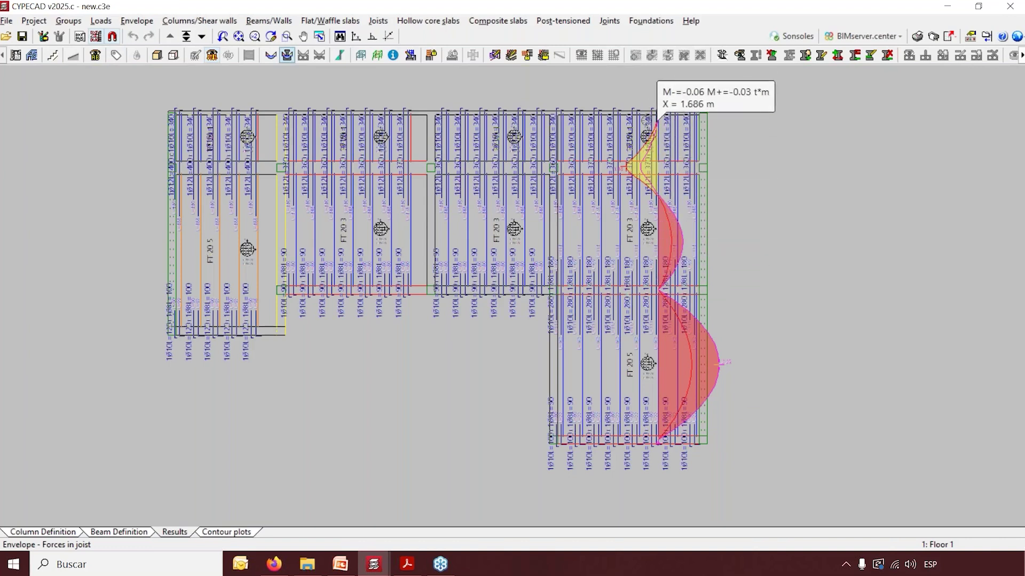
Review the joist force options by loadcase and by U.L.S. Concrete combination, choosing 1.35·SW+1.35·DL, and close them without drawing a diagram
{"action": "right_click", "coordinate": [307, 96]}
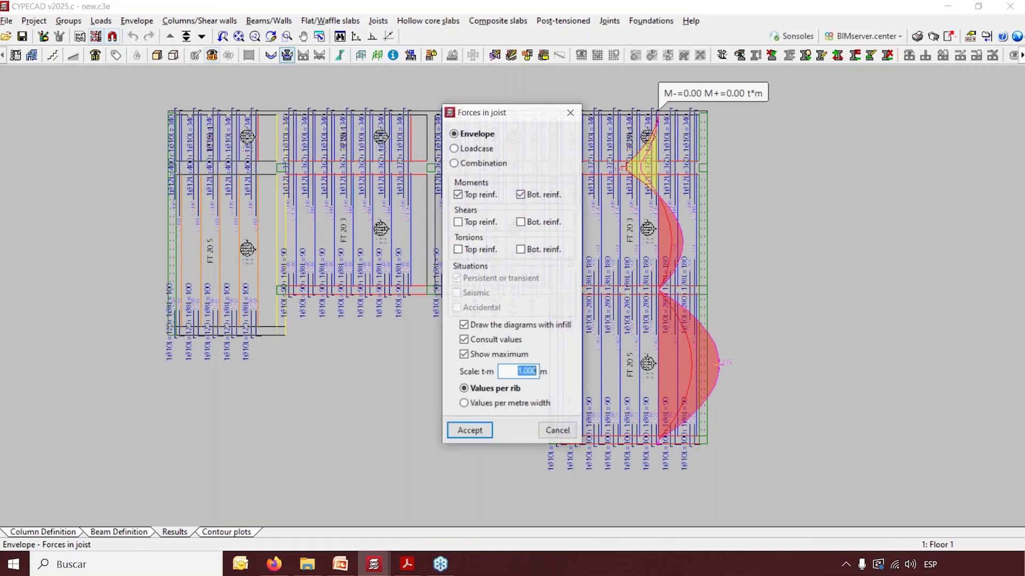
{"action": "left_click_drag", "start_coordinate": [511, 113], "coordinate": [841, 81]}
{"action": "left_click", "coordinate": [755, 118]}
{"action": "left_click", "coordinate": [771, 150]}
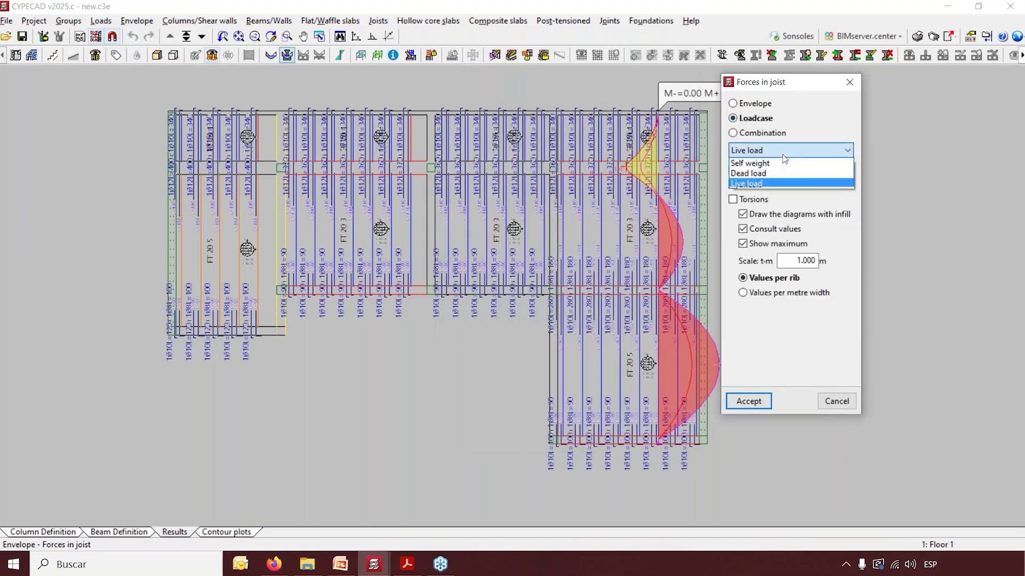
{"action": "left_click", "coordinate": [780, 174]}
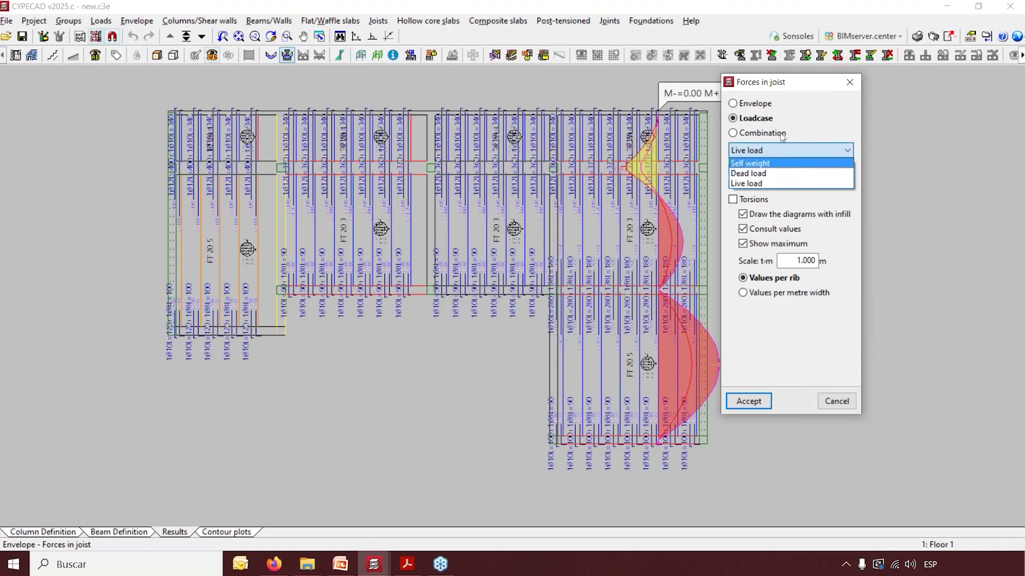
{"action": "left_click", "coordinate": [782, 134]}
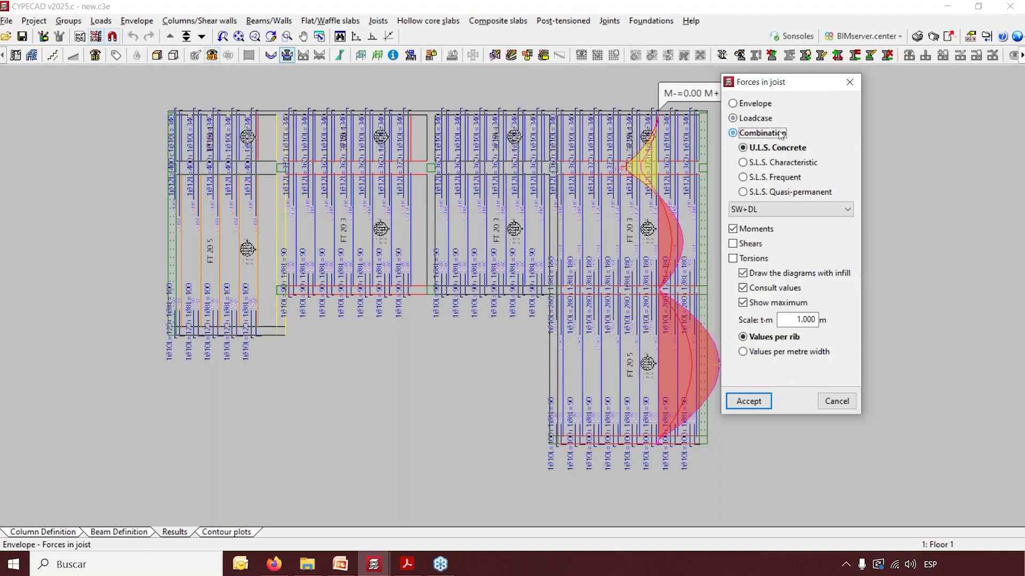
{"action": "left_click", "coordinate": [819, 209]}
{"action": "left_click", "coordinate": [817, 230]}
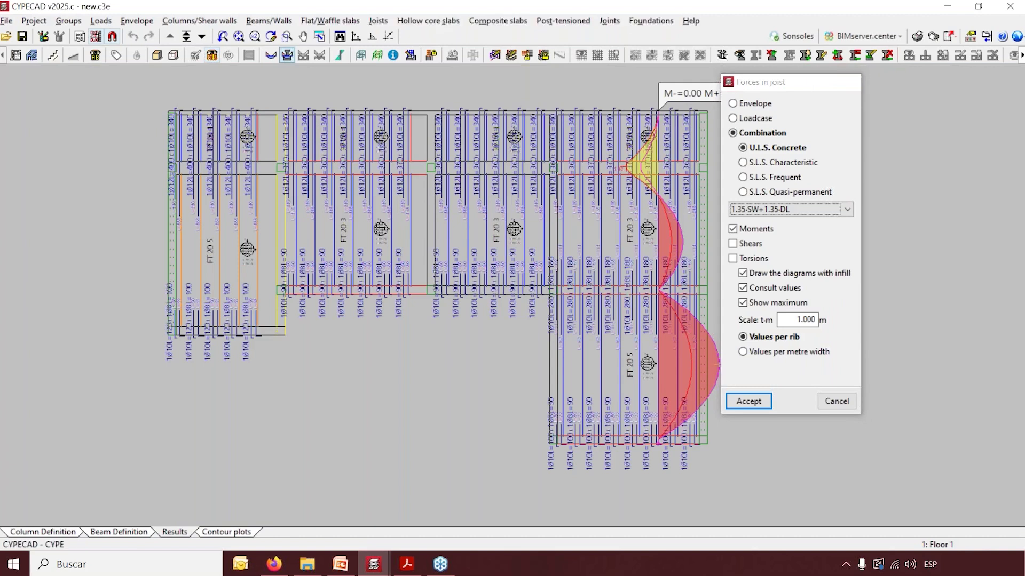
{"action": "left_click", "coordinate": [849, 83]}
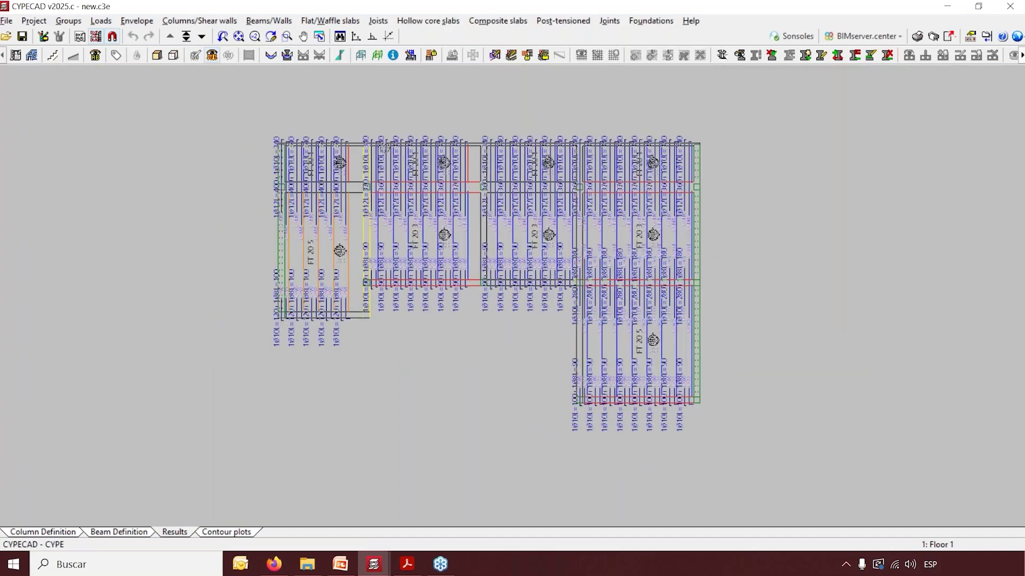
Hide the top reinforcement in the joist views, keeping the moments, shears and base reinforcement shown
{"action": "scroll", "coordinate": [384, 150], "scroll_direction": "up", "scroll_amount": 1}
{"action": "scroll", "coordinate": [345, 247], "scroll_direction": "up", "scroll_amount": 1}
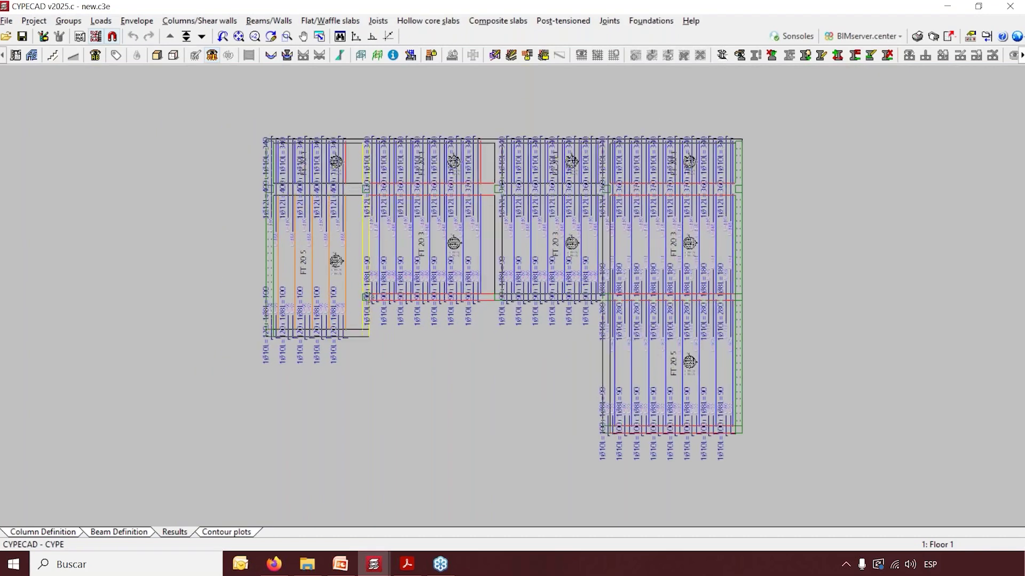
{"action": "scroll", "coordinate": [389, 314], "scroll_direction": "up", "scroll_amount": 1}
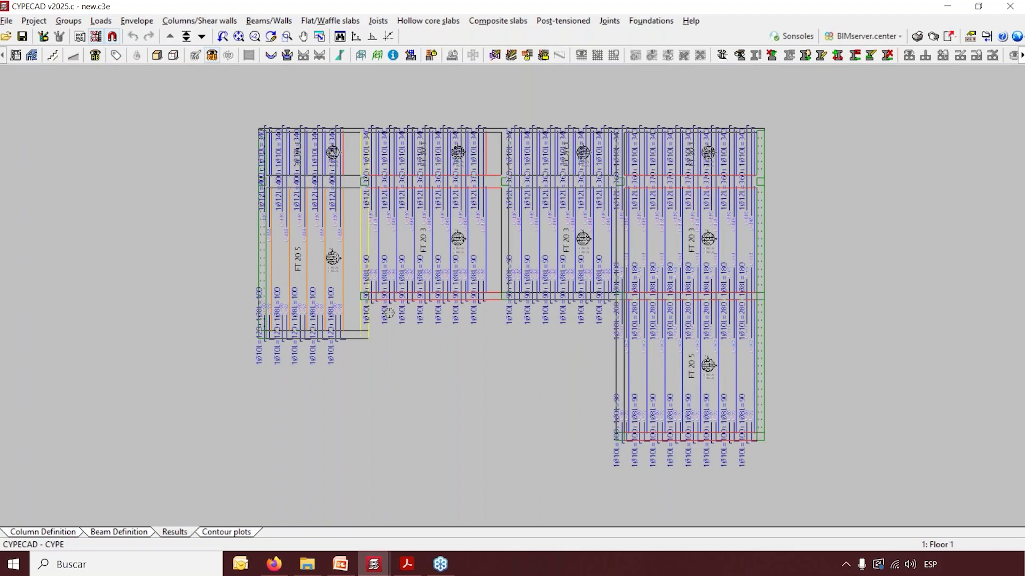
{"action": "scroll", "coordinate": [388, 313], "scroll_direction": "up", "scroll_amount": 1}
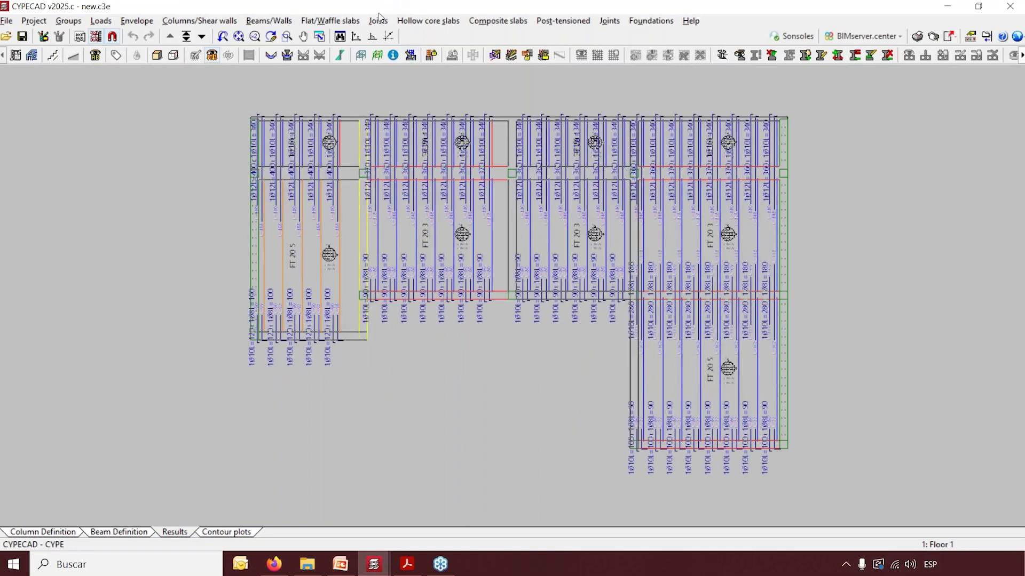
{"action": "left_click", "coordinate": [379, 19]}
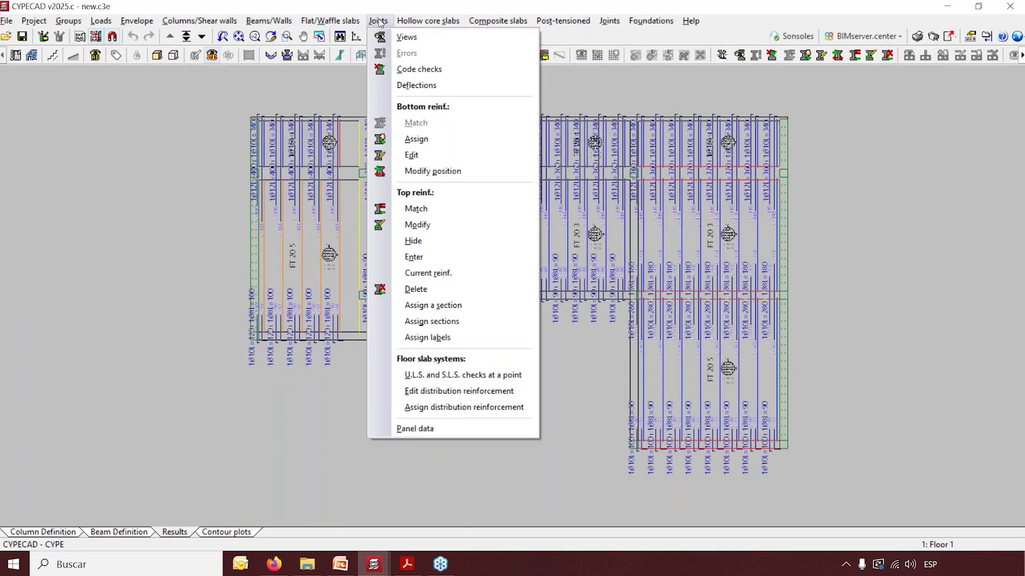
{"action": "left_click", "coordinate": [405, 37]}
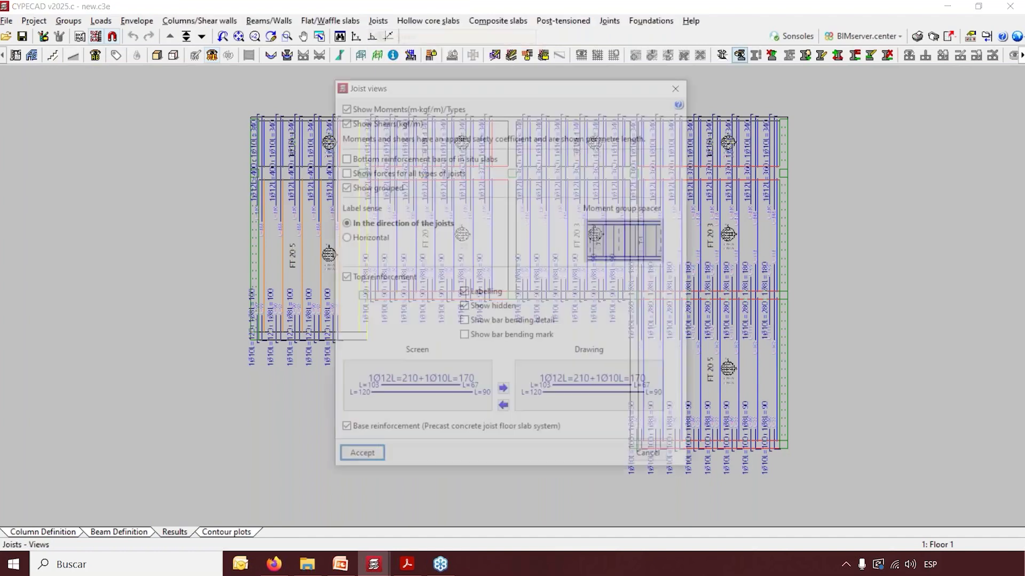
{"action": "mouse_move", "coordinate": [430, 94]}
{"action": "left_mouse_down"}
{"action": "mouse_move", "coordinate": [589, 97]}
{"action": "mouse_move", "coordinate": [663, 84]}
{"action": "left_mouse_up"}
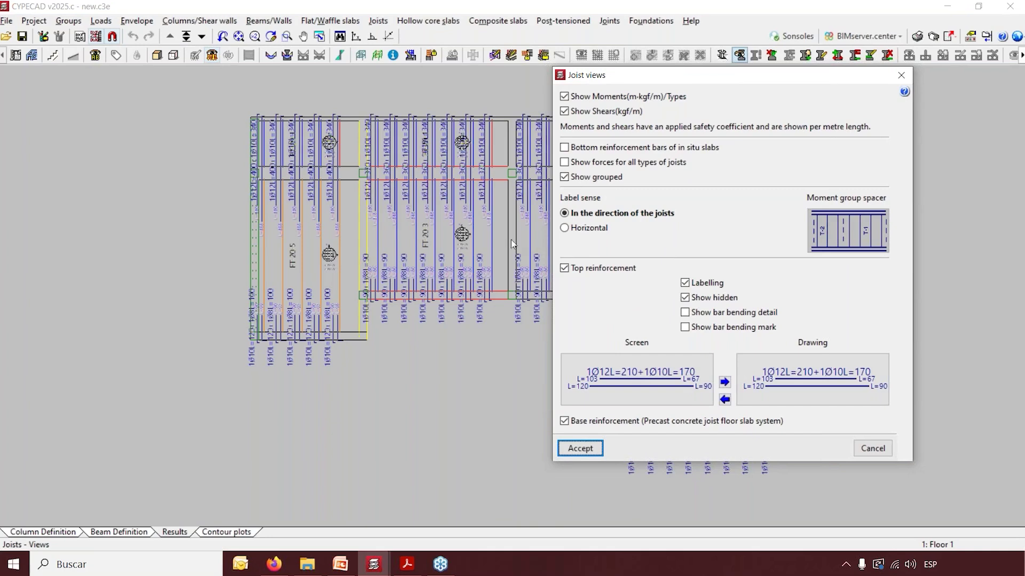
{"action": "left_click", "coordinate": [564, 268]}
{"action": "left_click", "coordinate": [580, 448]}
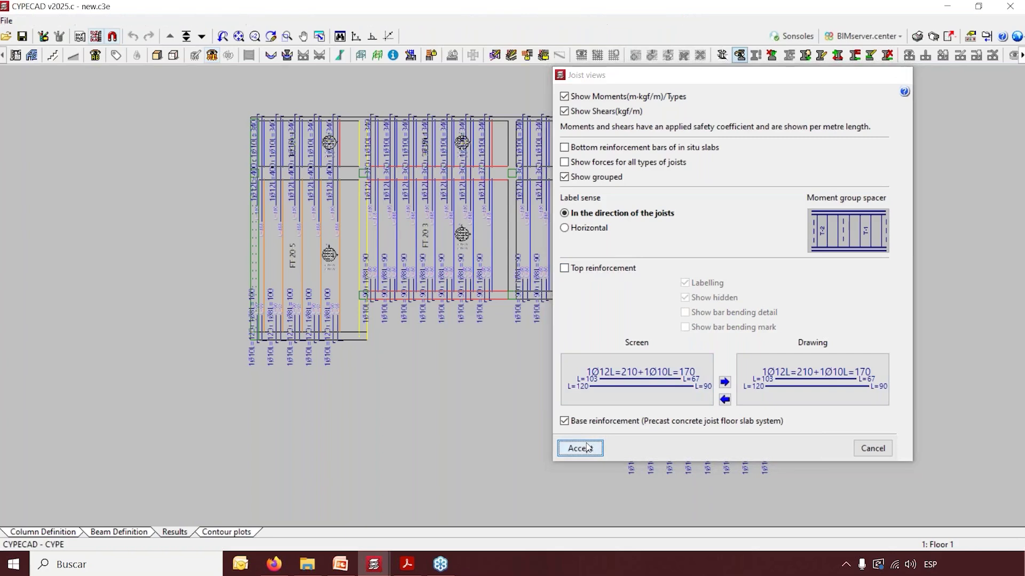
Examine the joists of the upper-left FT-20-1 panels and the adjoining FT-20-5 and FT-20-3 panels for design errors
{"action": "scroll", "coordinate": [347, 93], "scroll_direction": "up", "scroll_amount": 4}
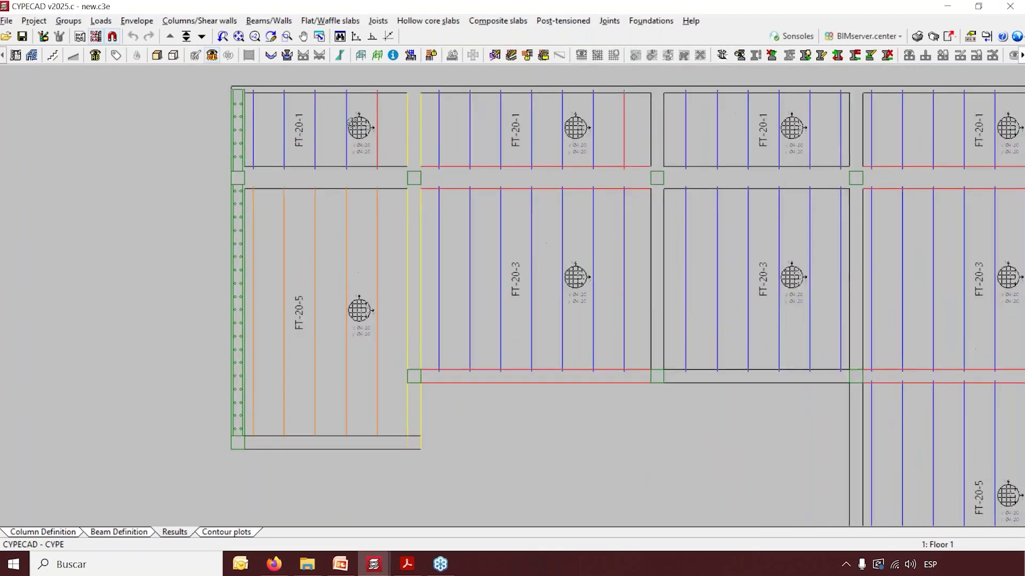
{"action": "scroll", "coordinate": [360, 92], "scroll_direction": "up", "scroll_amount": 3}
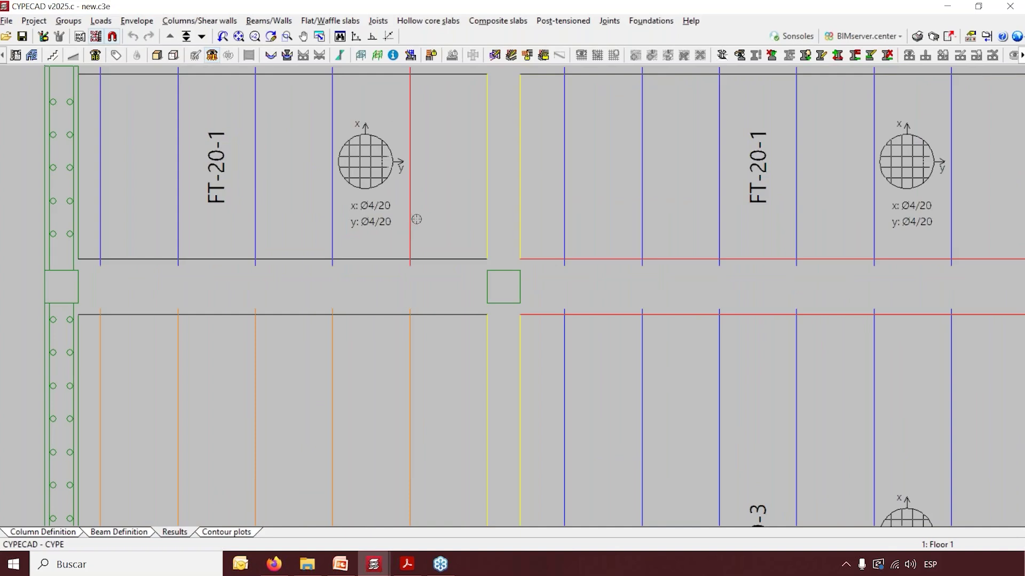
{"action": "scroll", "coordinate": [418, 219], "scroll_direction": "down", "scroll_amount": 1}
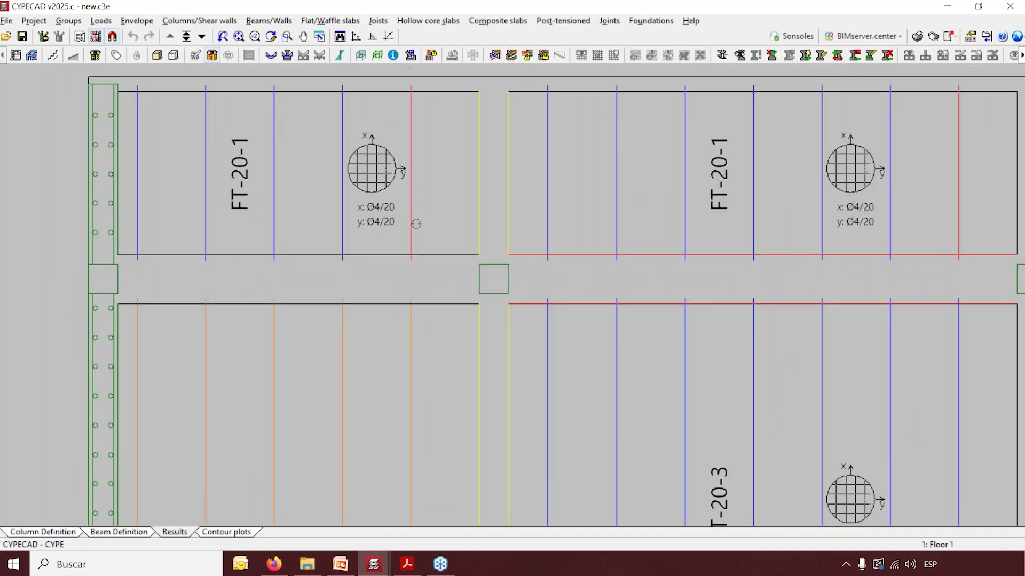
{"action": "scroll", "coordinate": [416, 226], "scroll_direction": "down", "scroll_amount": 1}
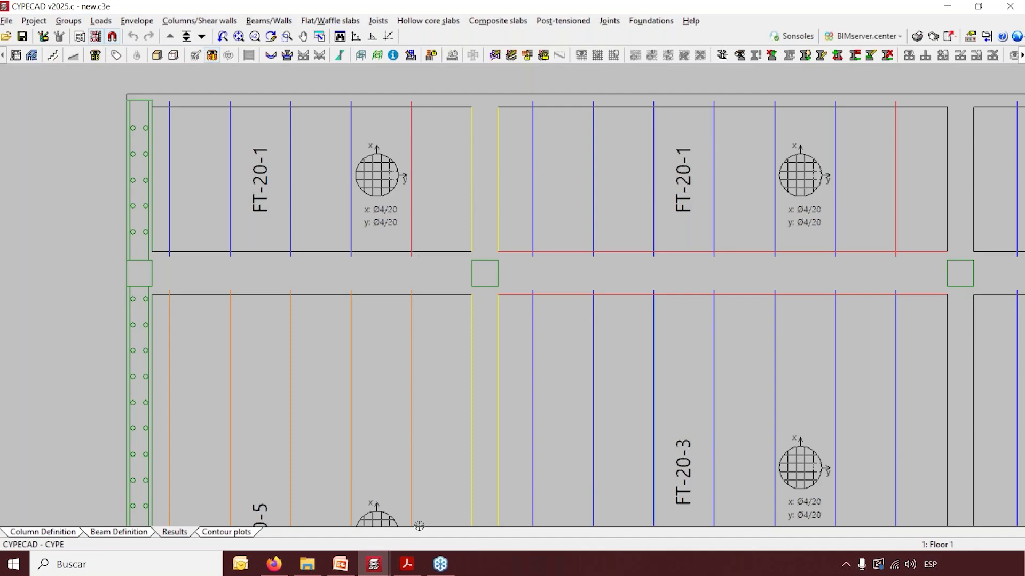
Switch to the DIN EN 15037-1 document in Acrobat, highlight the standard's number "EN 15037-1" on the cover, and return to the CYPECAD project new
{"action": "left_click", "coordinate": [418, 567]}
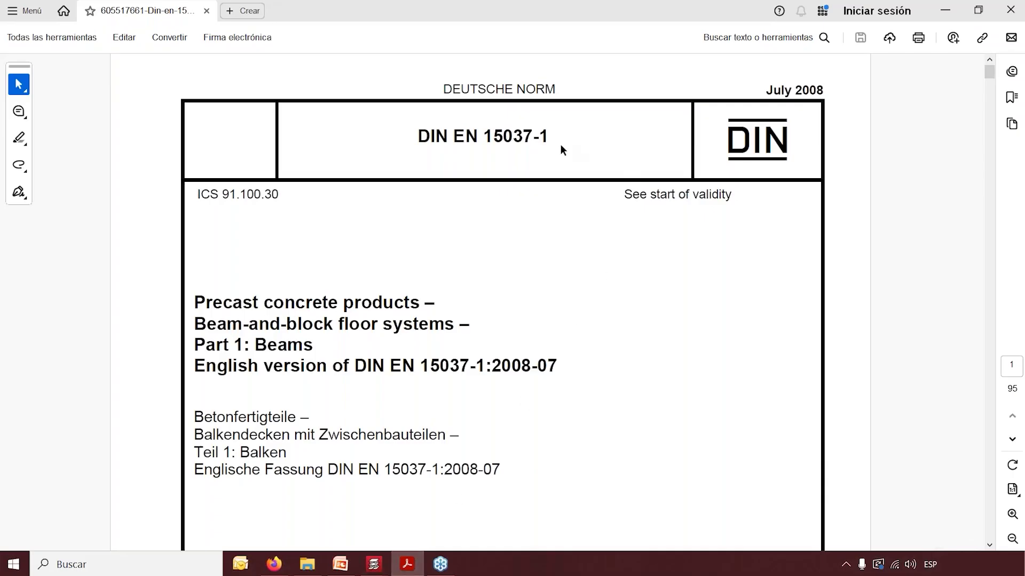
{"action": "left_click", "coordinate": [554, 140]}
{"action": "left_click_drag", "start_coordinate": [554, 141], "coordinate": [453, 140]}
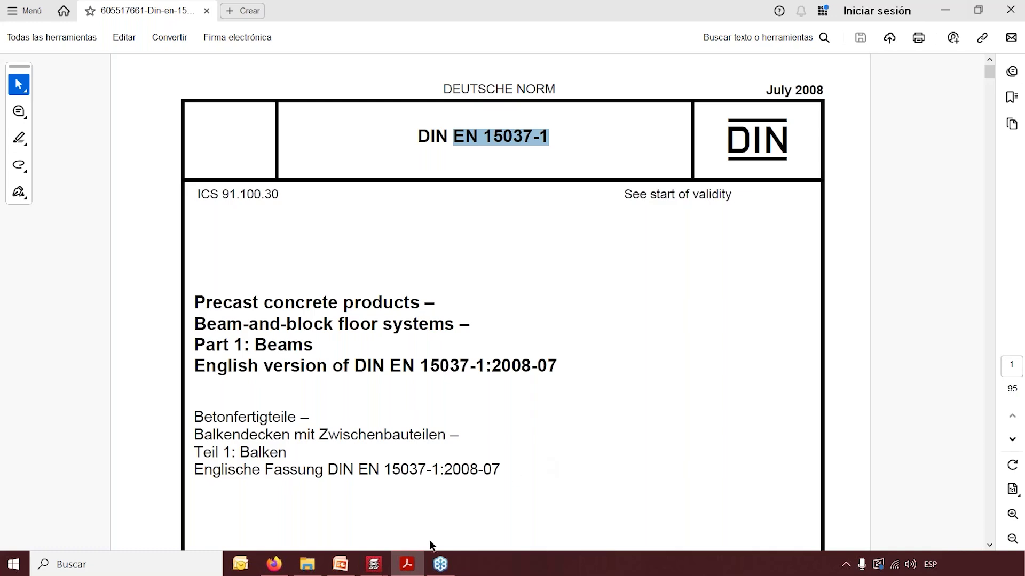
{"action": "mouse_move", "coordinate": [378, 568]}
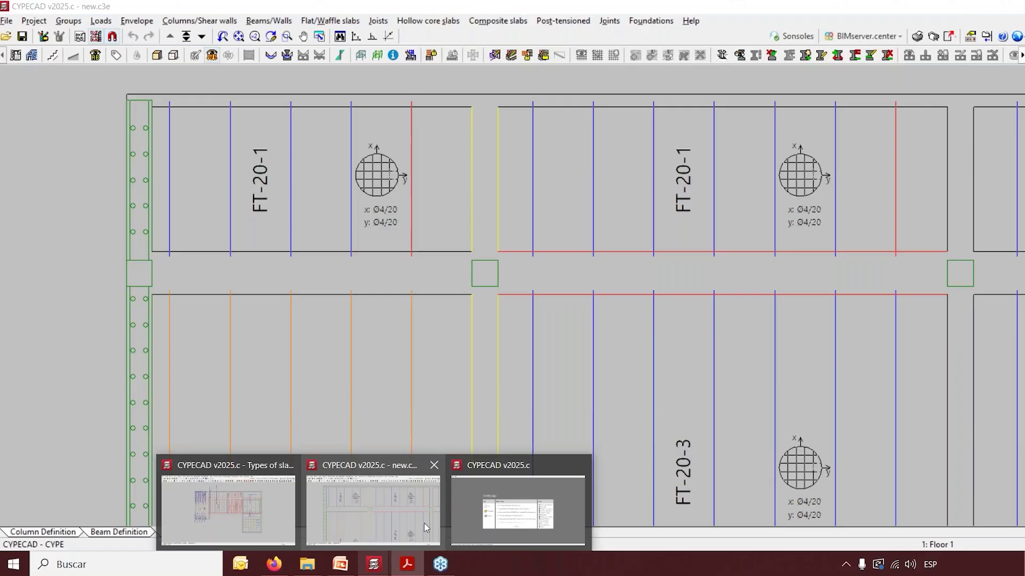
{"action": "left_click", "coordinate": [424, 523]}
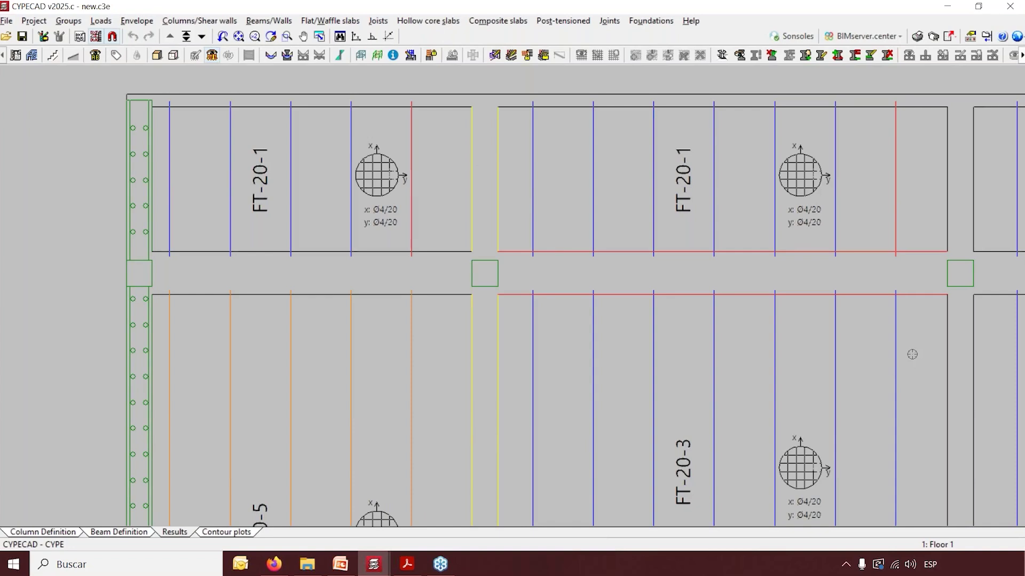
Review the base reinforcement options in Edit distribution reinforcement for the upper-left FT-20-1 panel and close them without changing anything
{"action": "scroll", "coordinate": [912, 355], "scroll_direction": "down", "scroll_amount": 1}
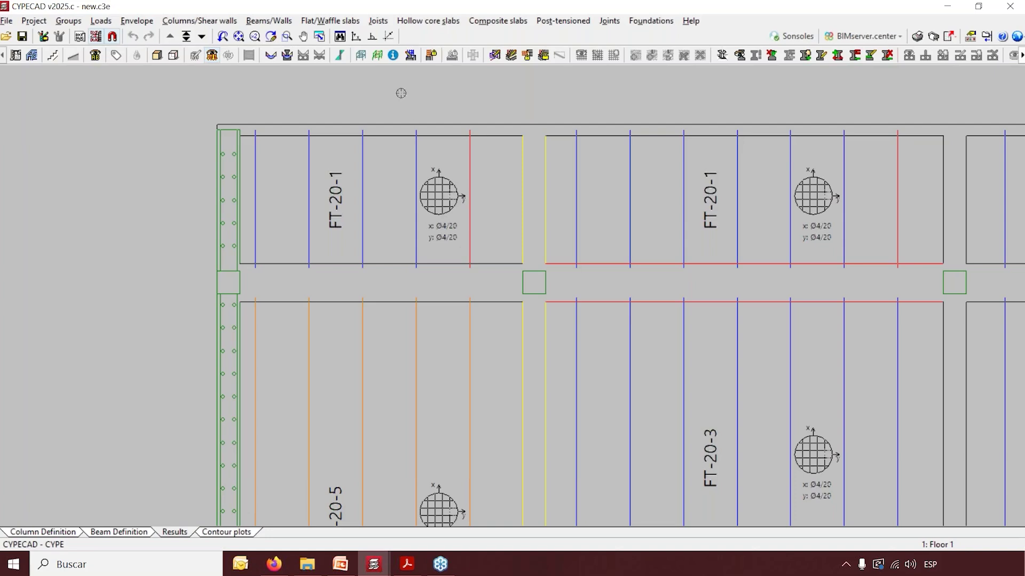
{"action": "left_click", "coordinate": [378, 21]}
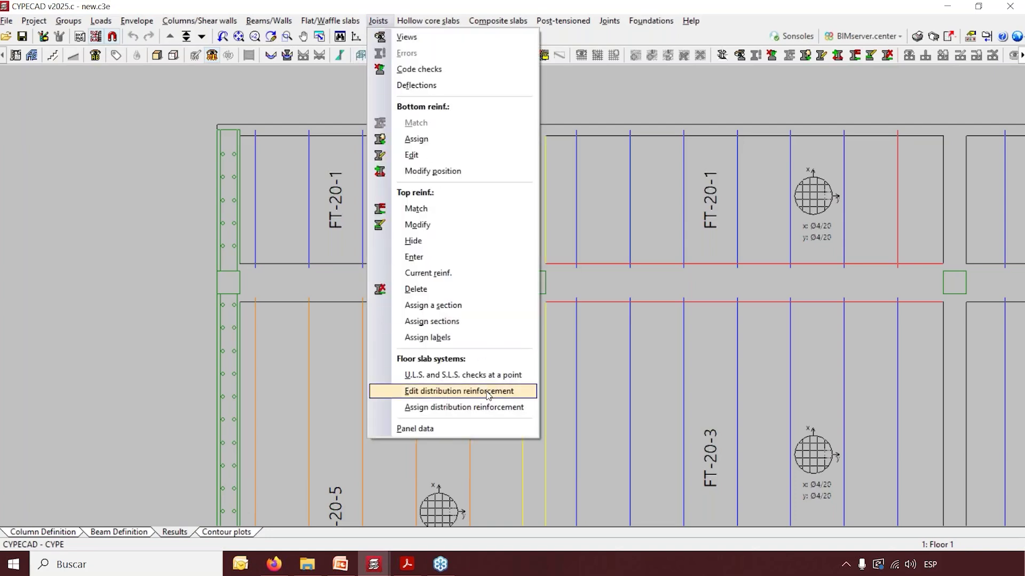
{"action": "left_click", "coordinate": [487, 392]}
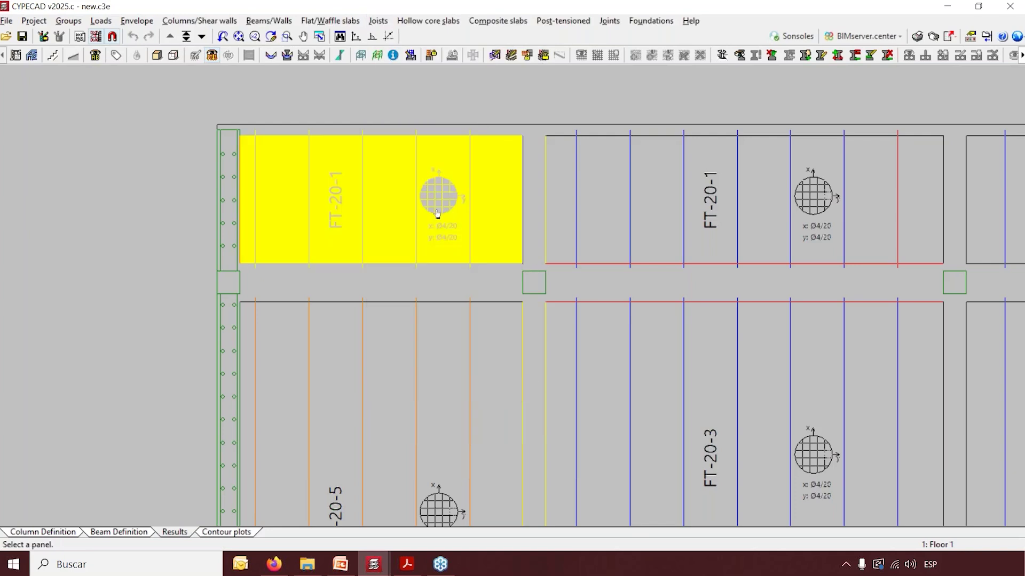
{"action": "left_click", "coordinate": [441, 216]}
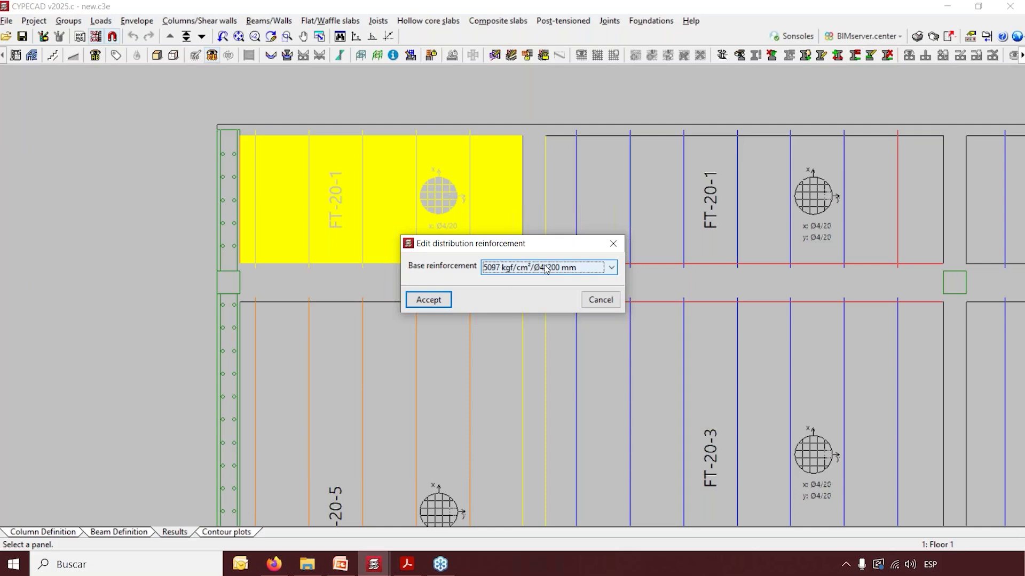
{"action": "left_click", "coordinate": [612, 268]}
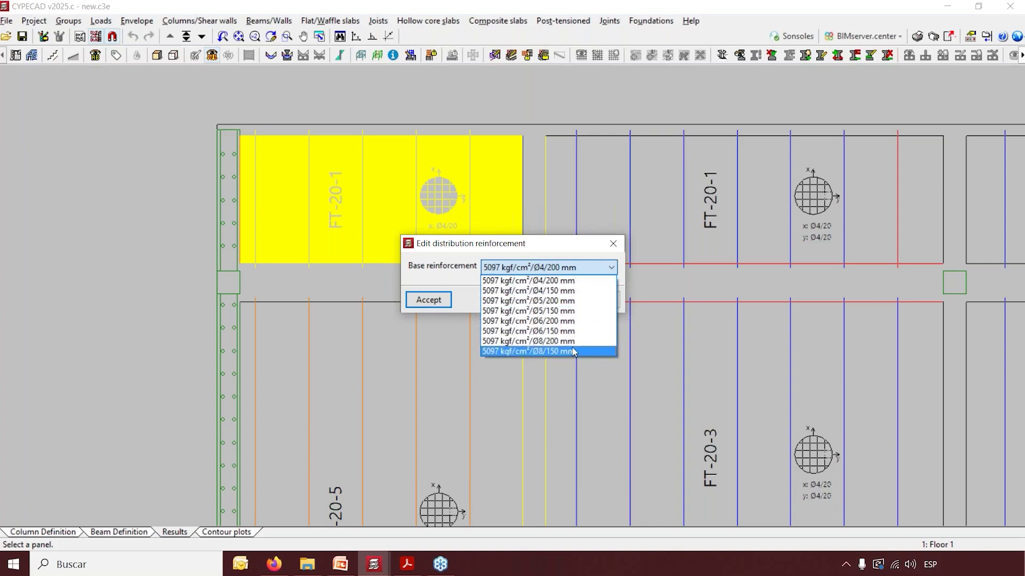
{"action": "left_click", "coordinate": [613, 245]}
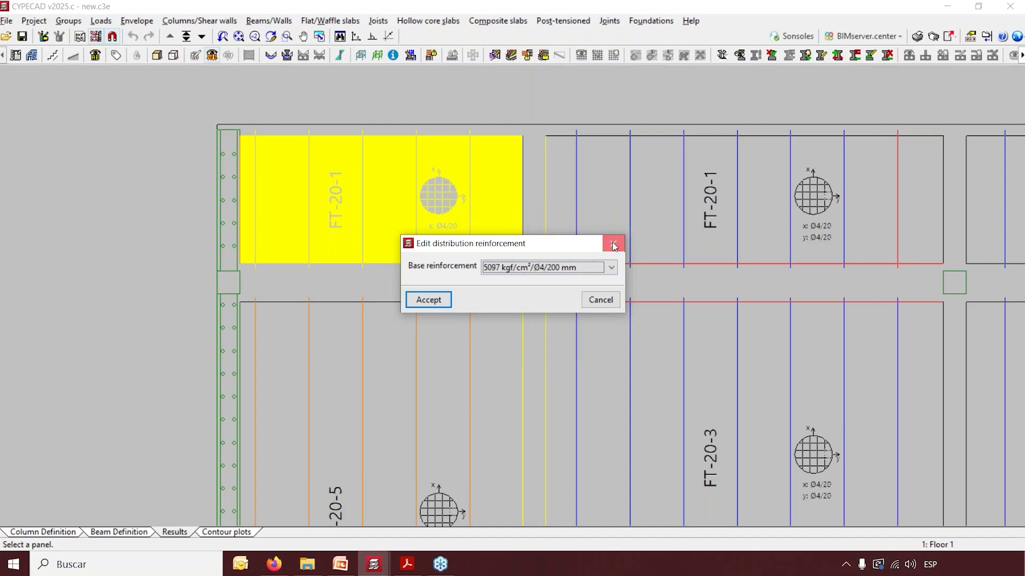
{"action": "left_click", "coordinate": [613, 244]}
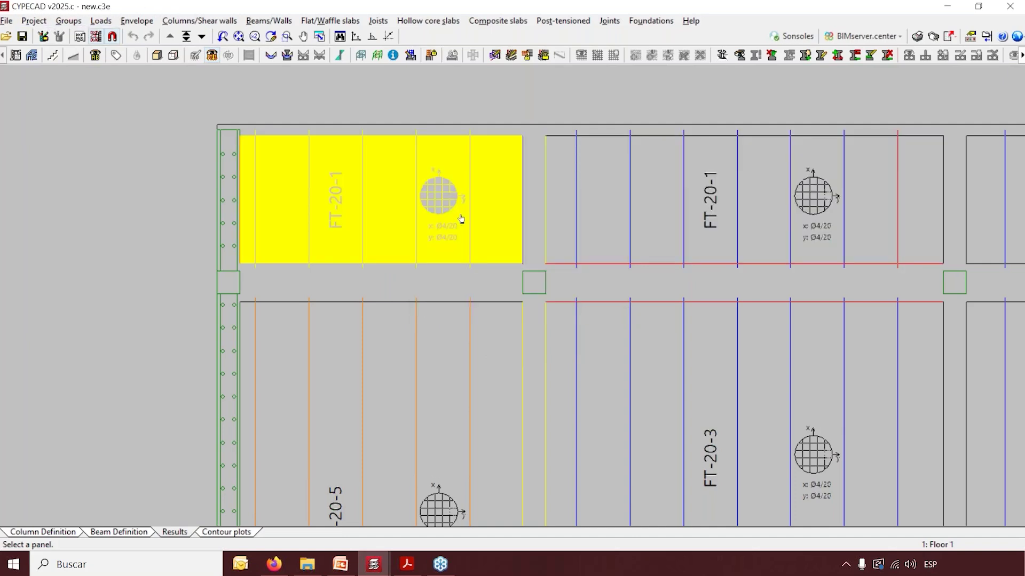
Open the base reinforcement table for precast concrete joist floor slab systems from the by-position bar steel settings in the project's general data
{"action": "left_click", "coordinate": [44, 25]}
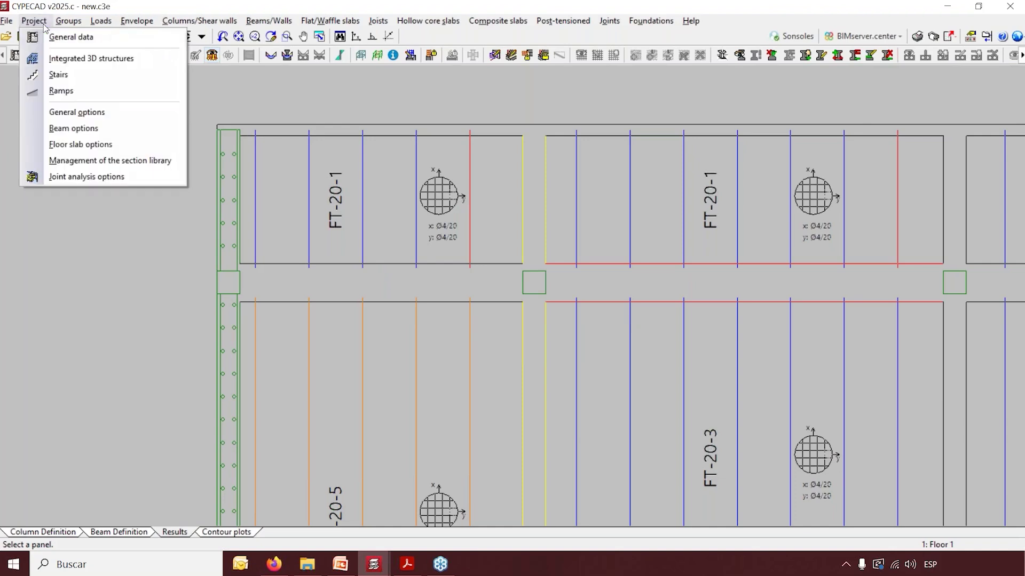
{"action": "left_click", "coordinate": [46, 36]}
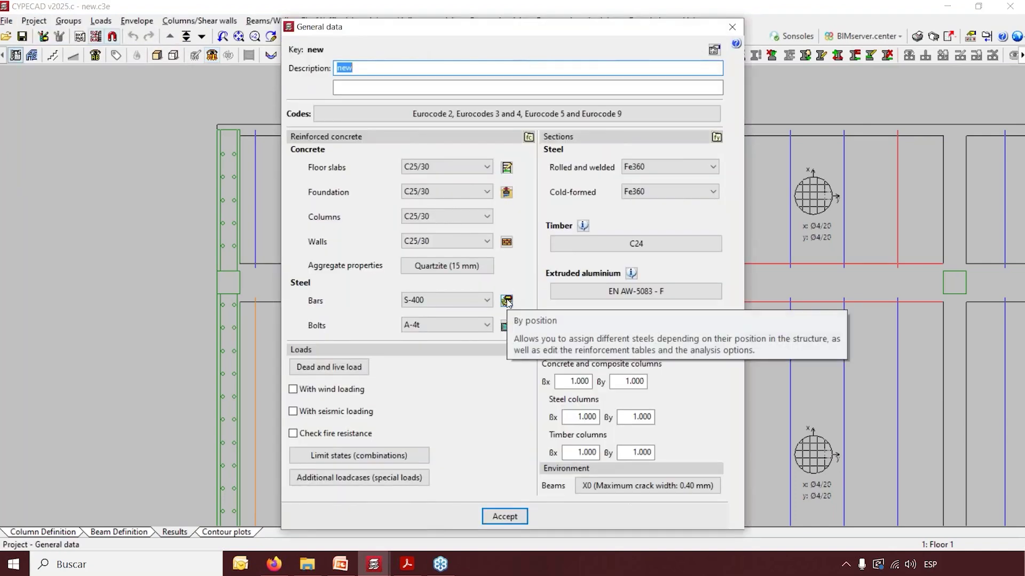
{"action": "left_click", "coordinate": [507, 302]}
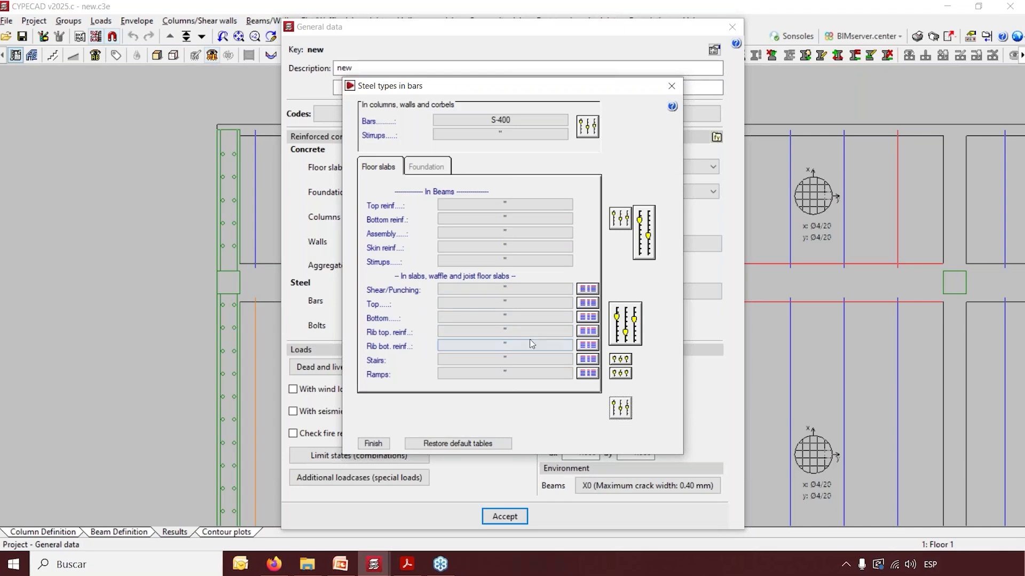
{"action": "left_click", "coordinate": [589, 333]}
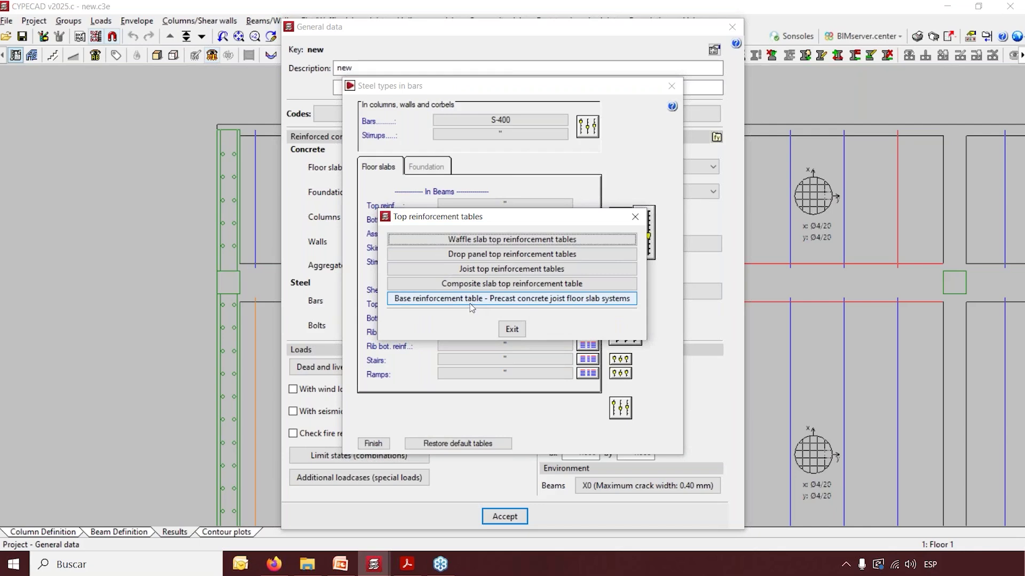
{"action": "left_click", "coordinate": [476, 299]}
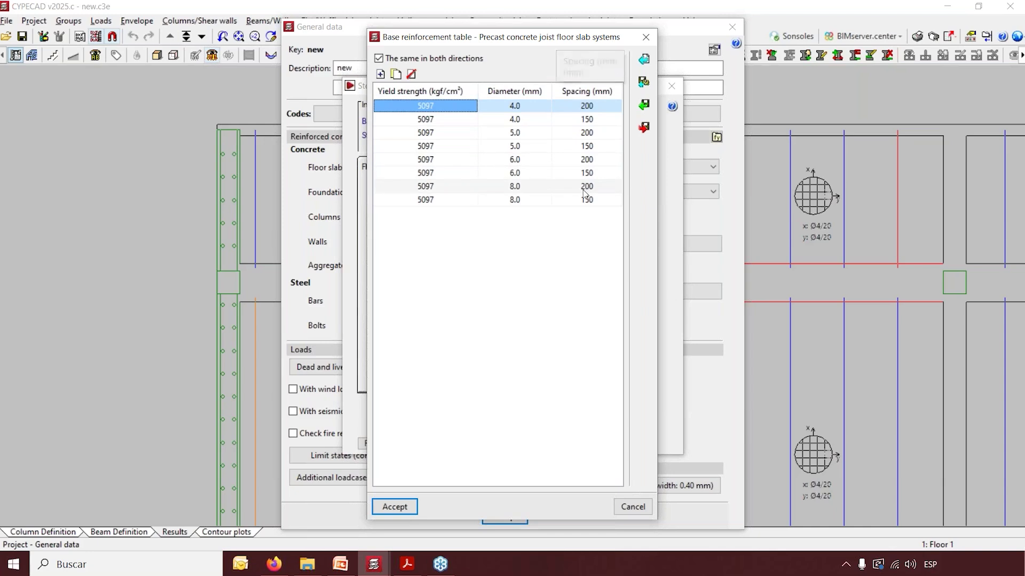
Compare the base reinforcement table with separate X and Y values, restore the same values in both directions, and close the general data
{"action": "left_click", "coordinate": [378, 58]}
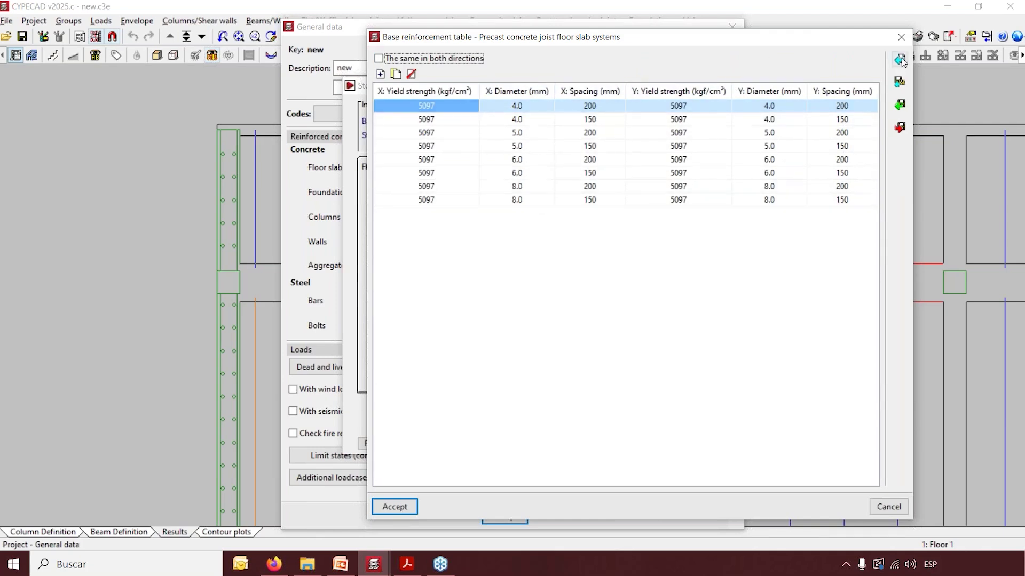
{"action": "left_click", "coordinate": [381, 59]}
{"action": "left_click", "coordinate": [395, 506]}
{"action": "left_click", "coordinate": [634, 217]}
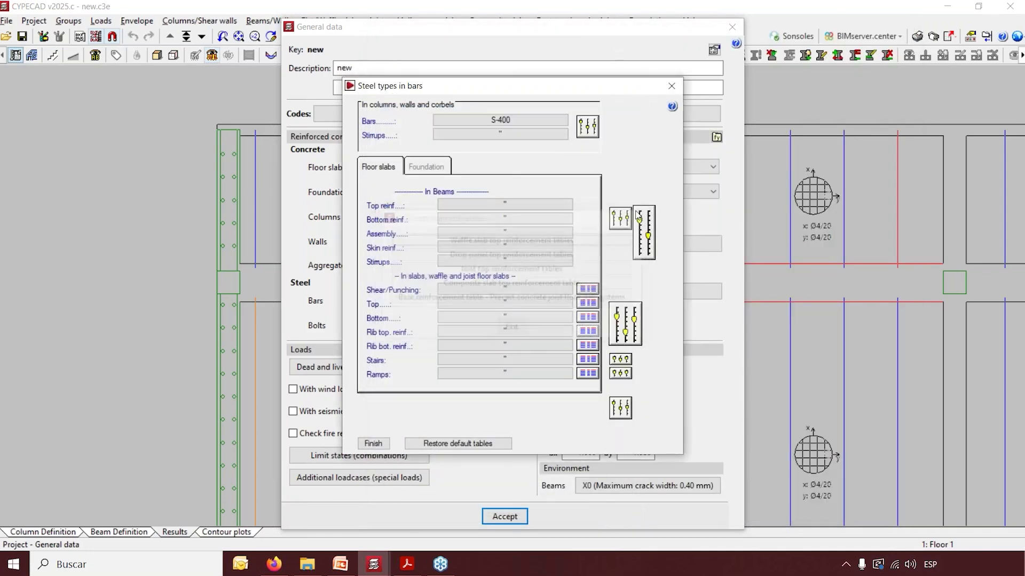
{"action": "left_click", "coordinate": [671, 85]}
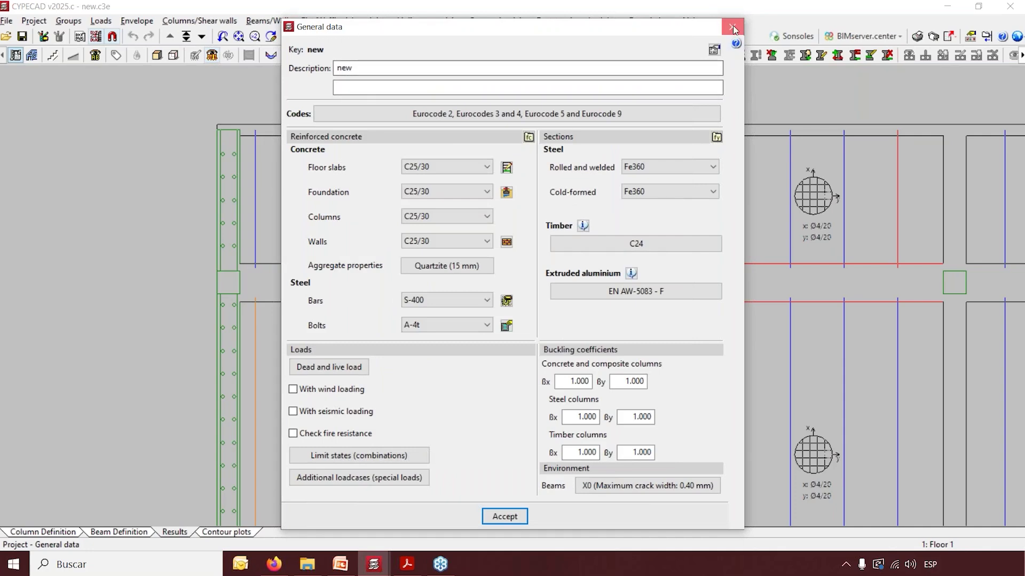
{"action": "left_click", "coordinate": [732, 27]}
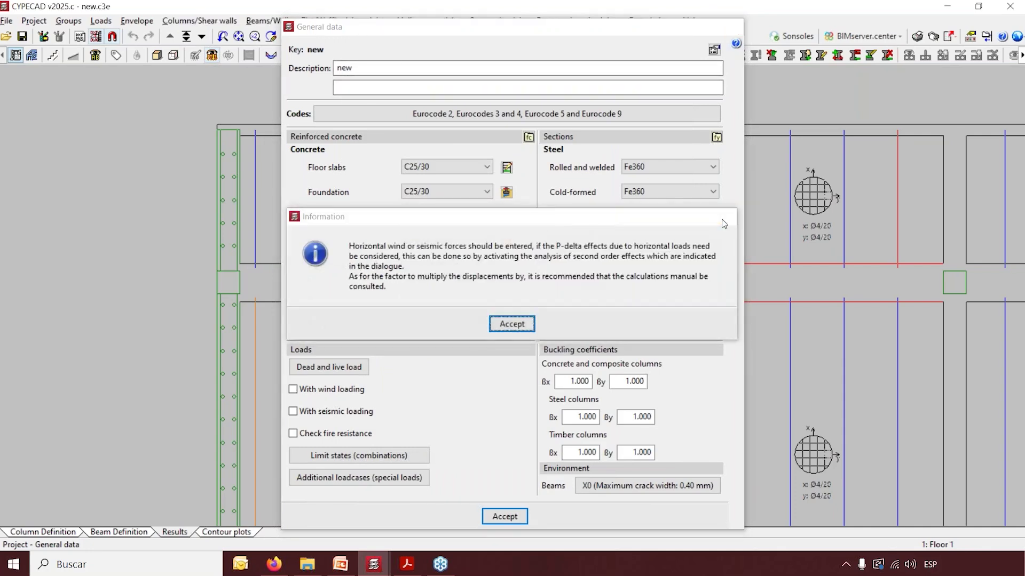
{"action": "left_click", "coordinate": [724, 218]}
Hide the base reinforcement of the precast concrete joist floor slab system in the joist views
{"action": "scroll", "coordinate": [371, 186], "scroll_direction": "up", "scroll_amount": 1}
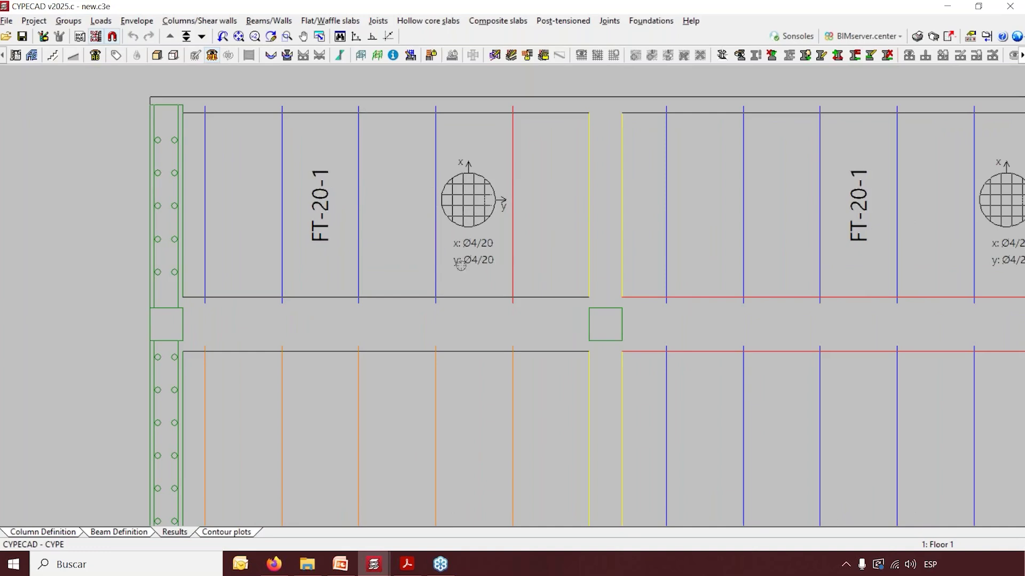
{"action": "scroll", "coordinate": [571, 254], "scroll_direction": "down", "scroll_amount": 1}
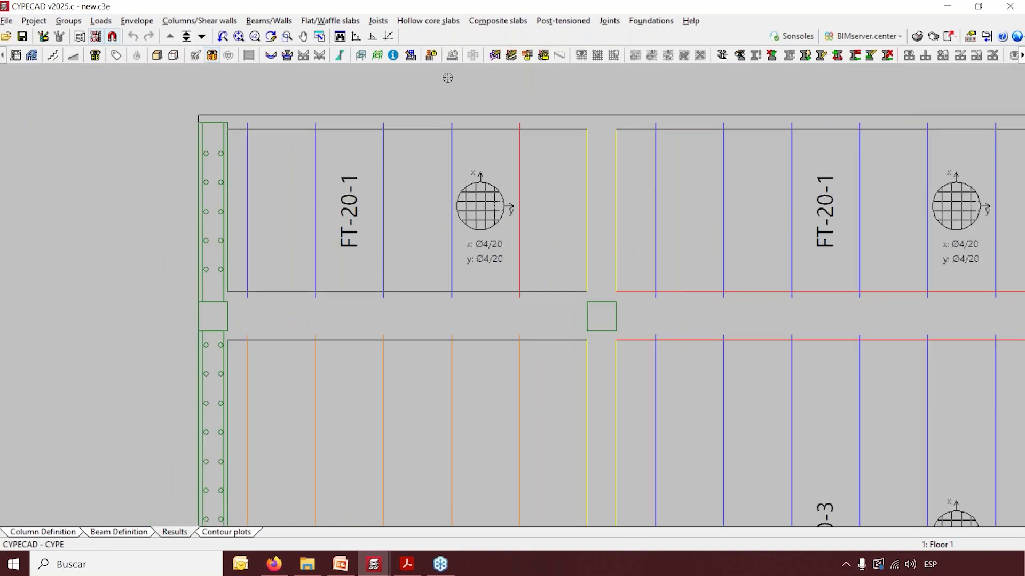
{"action": "left_click", "coordinate": [378, 20]}
{"action": "left_click", "coordinate": [385, 37]}
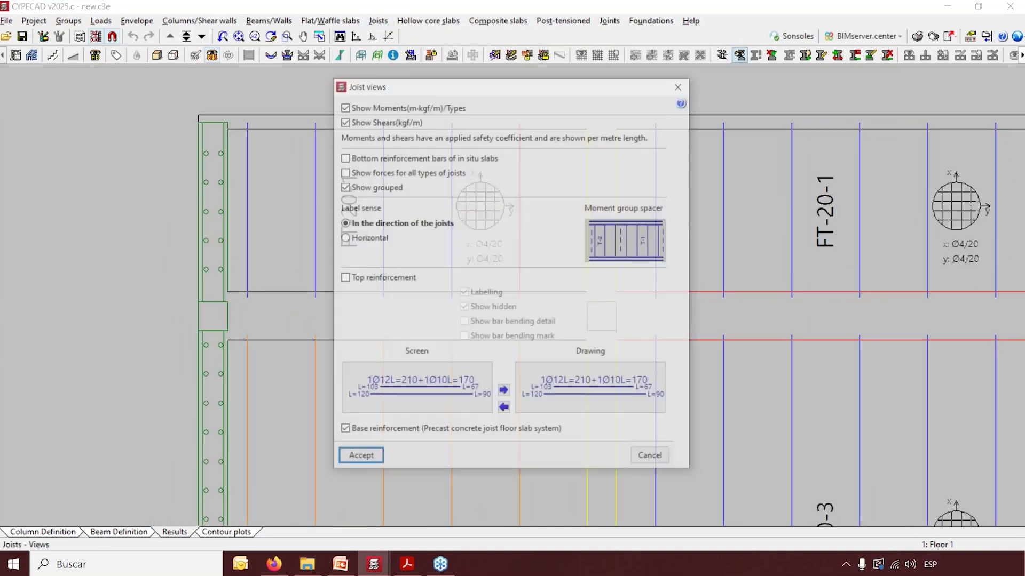
{"action": "left_click", "coordinate": [345, 432]}
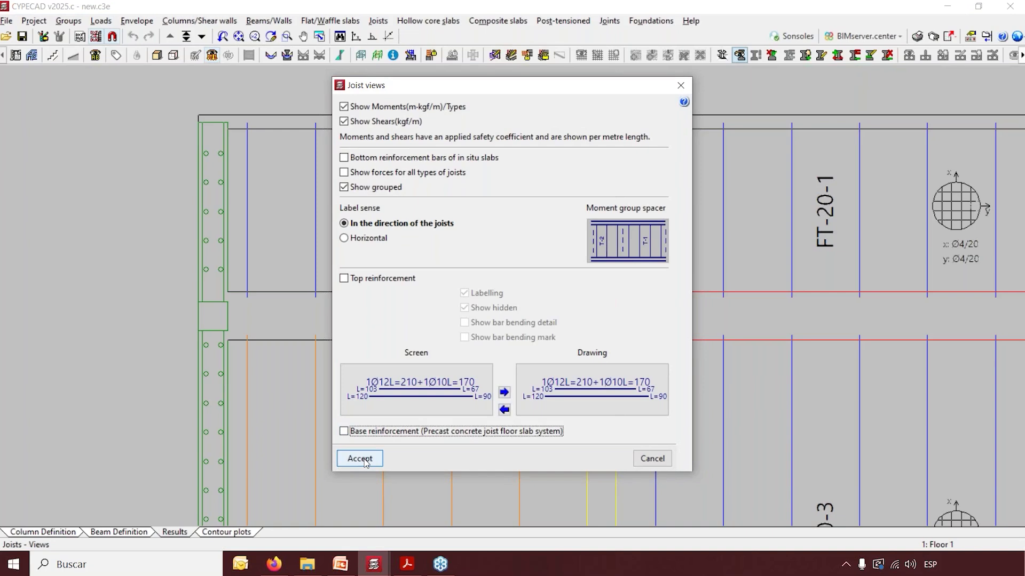
{"action": "left_click", "coordinate": [360, 459]}
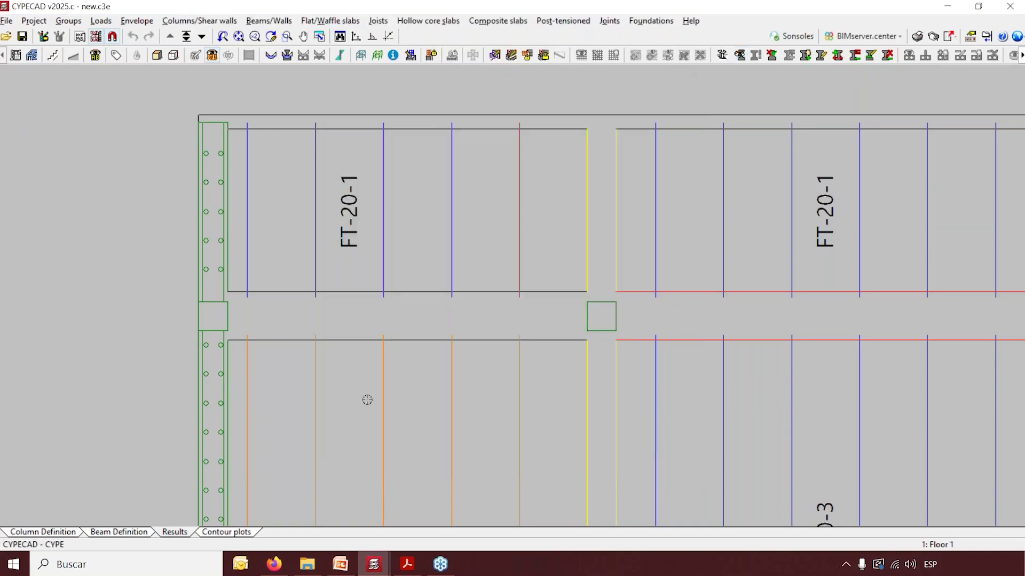
Show the top reinforcement with its labelling in the joist views and examine the bars over the upper-left FT-20-1 panels
{"action": "scroll", "coordinate": [349, 272], "scroll_direction": "down", "scroll_amount": 3}
{"action": "left_click", "coordinate": [377, 21]}
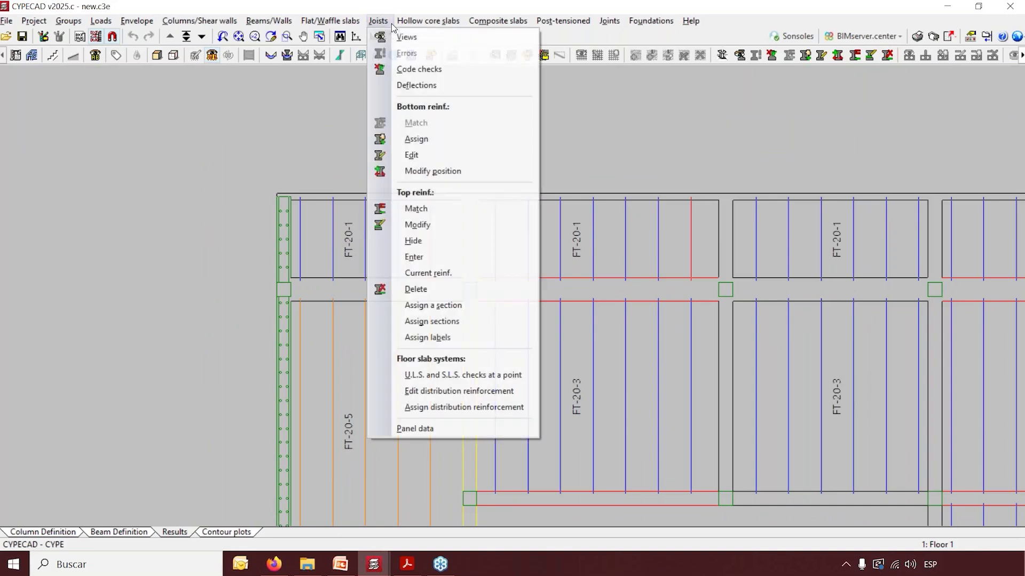
{"action": "left_click", "coordinate": [398, 36]}
{"action": "left_click", "coordinate": [345, 278]}
{"action": "left_click", "coordinate": [368, 459]}
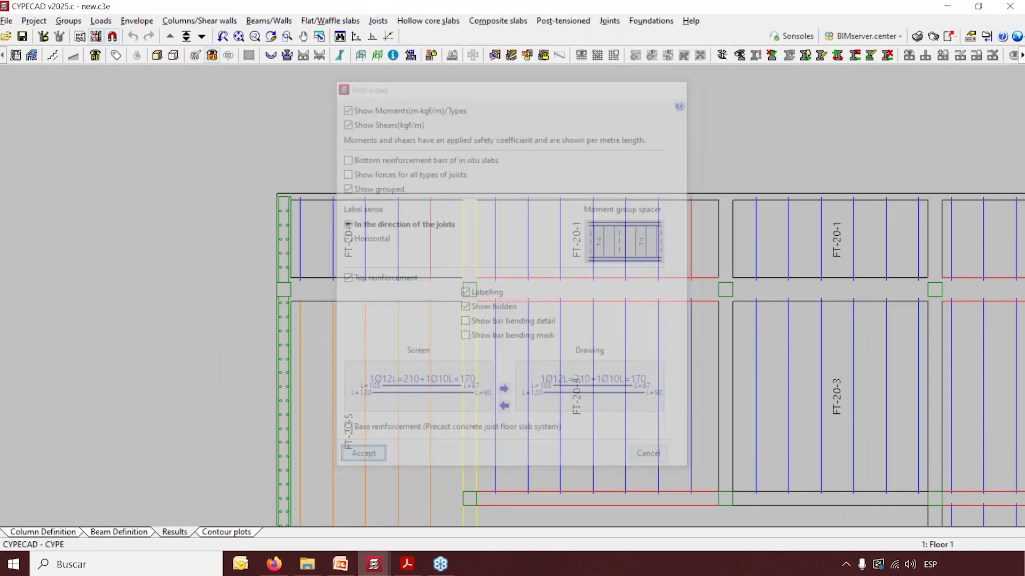
{"action": "scroll", "coordinate": [324, 235], "scroll_direction": "up", "scroll_amount": 2}
{"action": "scroll", "coordinate": [308, 156], "scroll_direction": "up", "scroll_amount": 1}
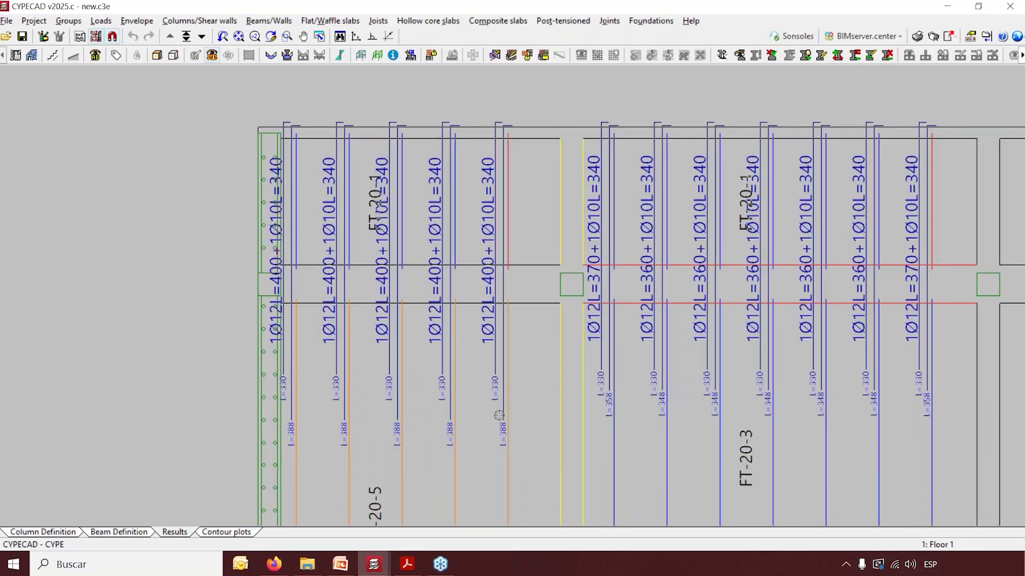
Consult the DIN EN 15037-1 document in Acrobat again and return to the joist results in CYPECAD
{"action": "left_click", "coordinate": [391, 23]}
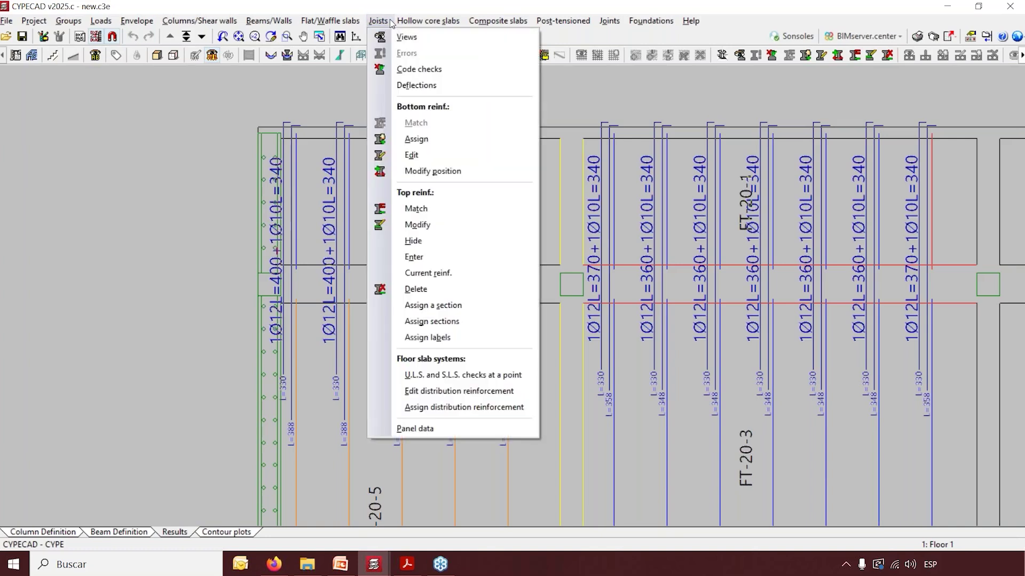
{"action": "left_click", "coordinate": [393, 22]}
{"action": "left_click", "coordinate": [392, 21]}
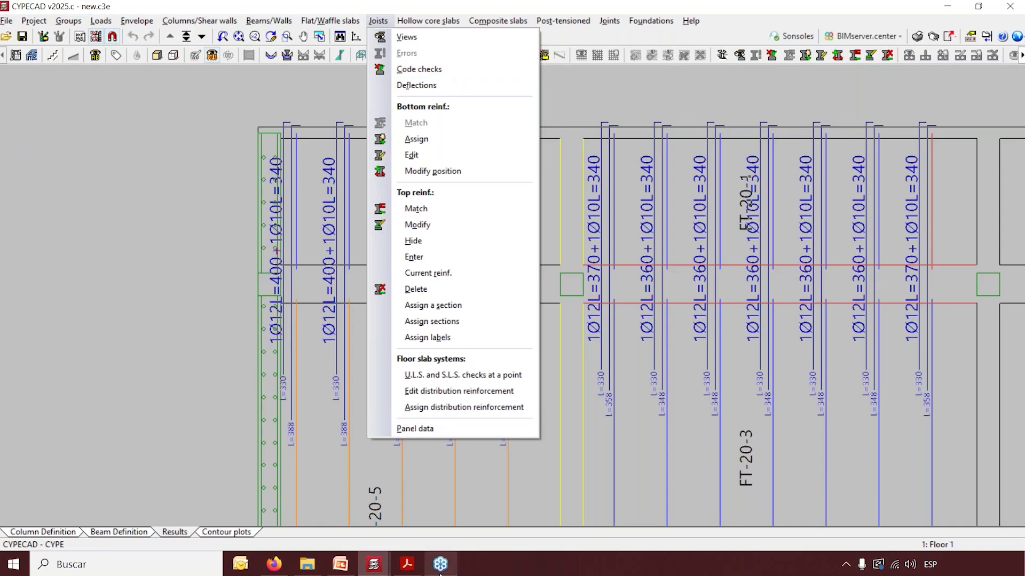
{"action": "left_click", "coordinate": [407, 564]}
{"action": "left_click_drag", "start_coordinate": [473, 145], "coordinate": [398, 30]}
Open the code checks of a joist in the upper-left FT-20-1 panel, enlarge the check list, and review the topping reinforcement check (EN-15037-1, B.2)
{"action": "left_click", "coordinate": [378, 20]}
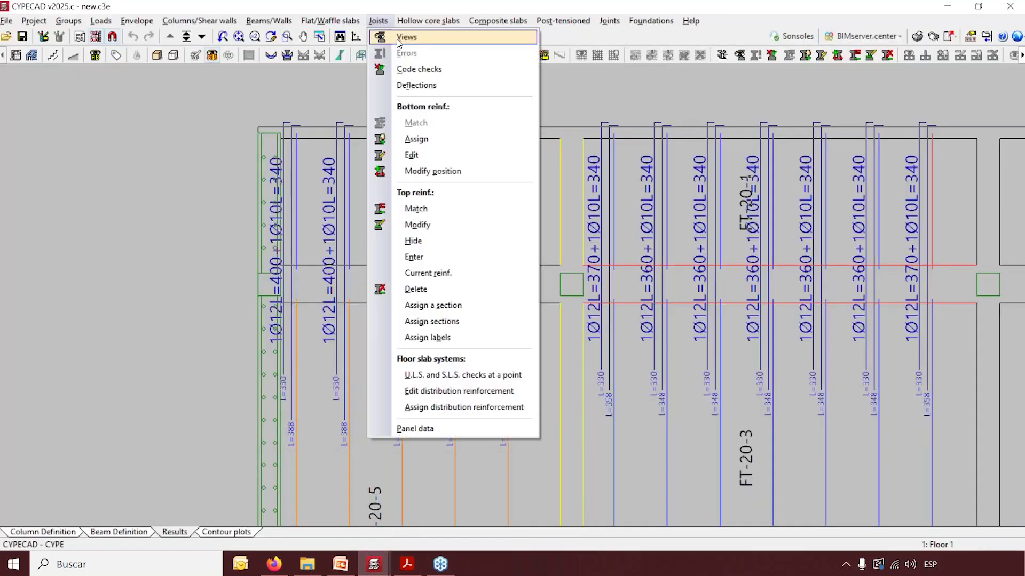
{"action": "left_click", "coordinate": [408, 69]}
{"action": "scroll", "coordinate": [414, 117], "scroll_direction": "down", "scroll_amount": 4}
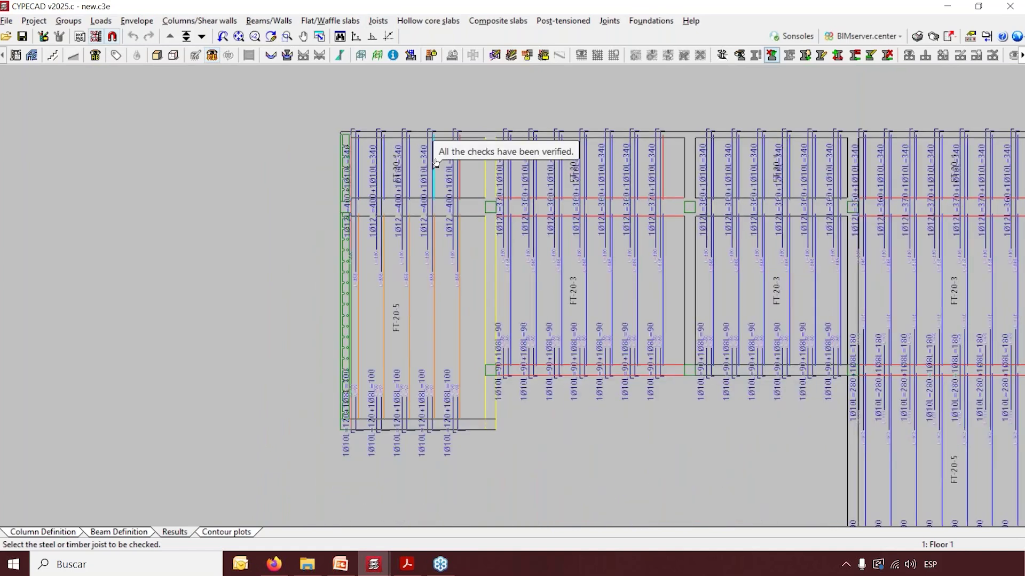
{"action": "left_click", "coordinate": [436, 163]}
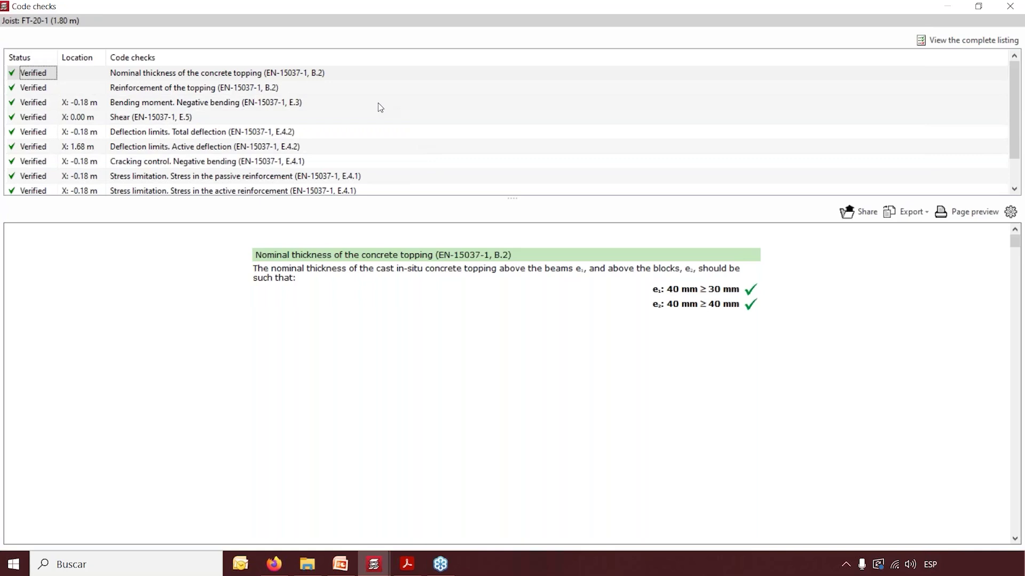
{"action": "left_click_drag", "start_coordinate": [430, 197], "coordinate": [433, 287]}
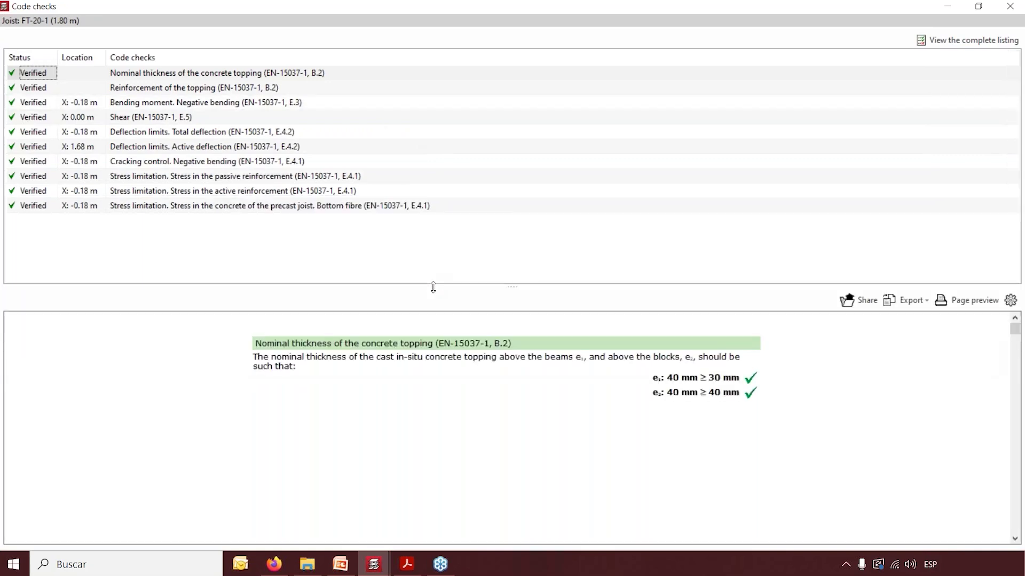
{"action": "left_click", "coordinate": [328, 90]}
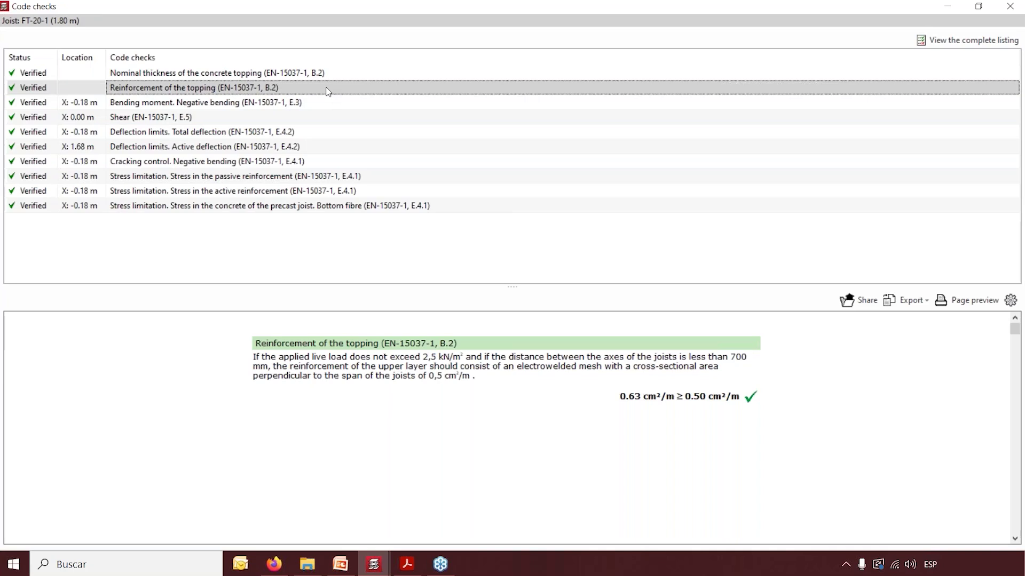
Review the nominal thickness check of the concrete topping and the topping reinforcement check (EN-15037-1, B.2) for the FT-20-1 joist
{"action": "left_click", "coordinate": [327, 103]}
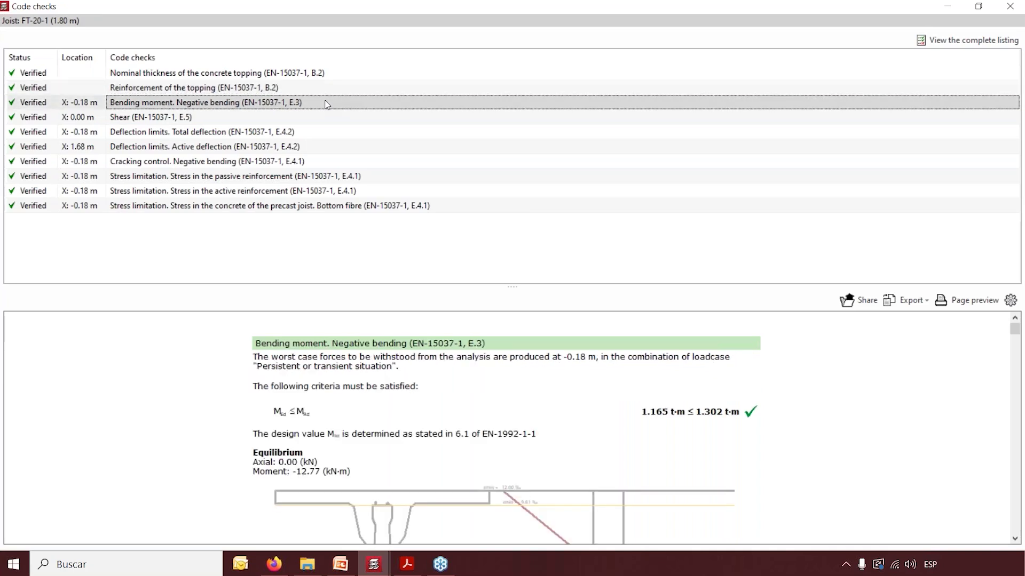
{"action": "left_click", "coordinate": [327, 74]}
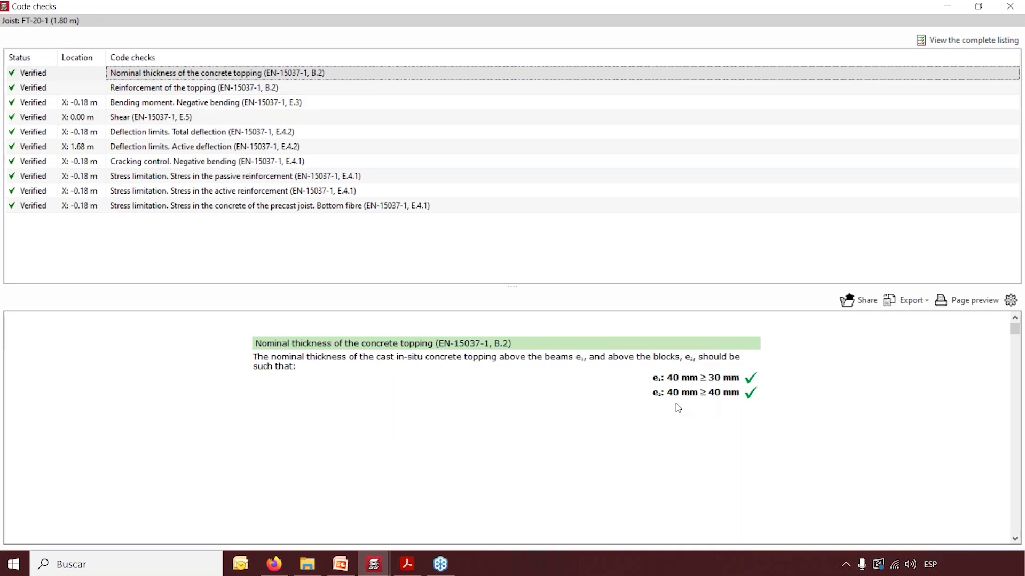
{"action": "left_click", "coordinate": [422, 93]}
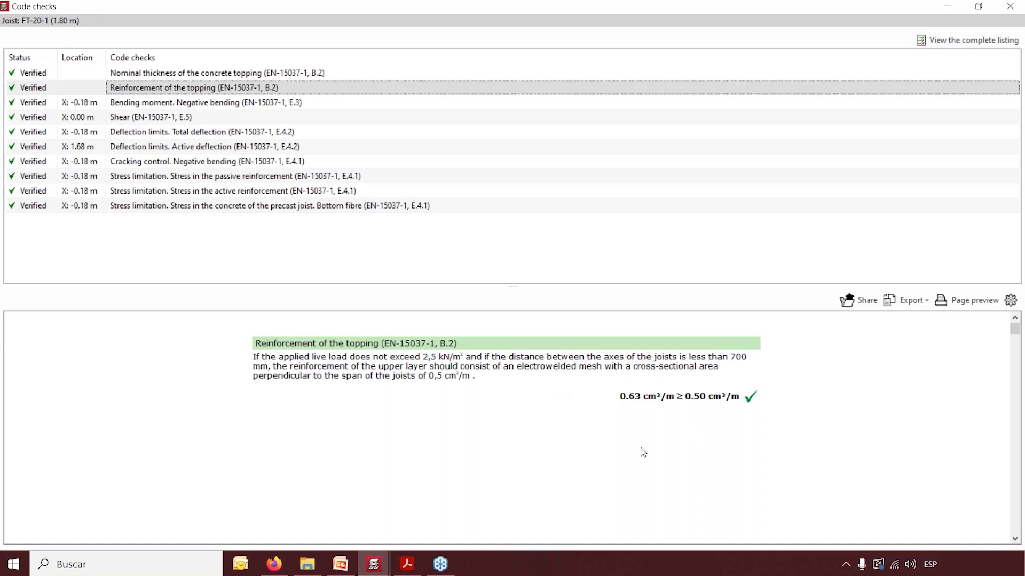
Open the negative bending moment check (EN-15037-1, E.3), enlarge the report area, and examine the section diagram, reinforcement stresses and resultants
{"action": "left_click", "coordinate": [341, 103]}
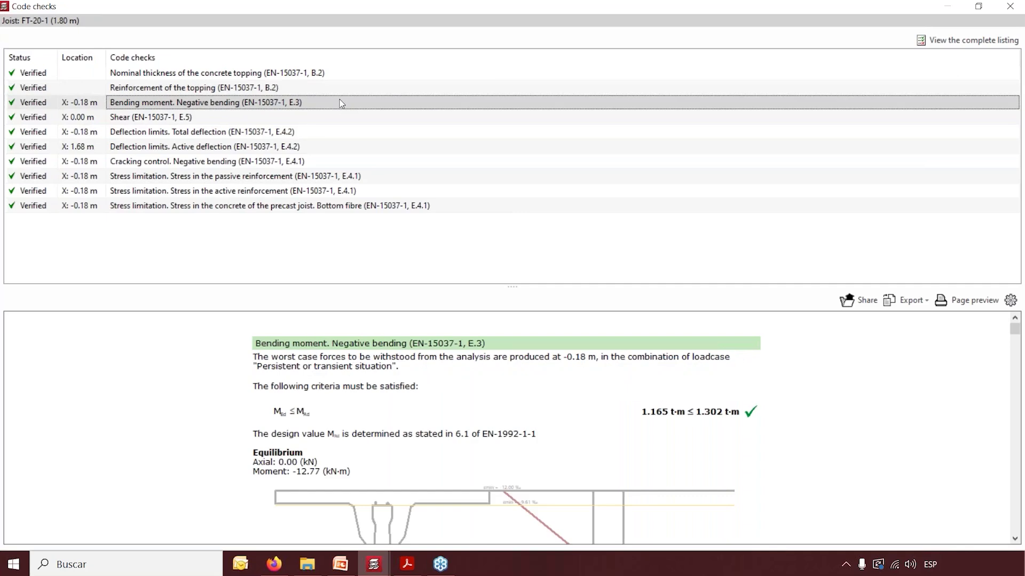
{"action": "scroll", "coordinate": [445, 328], "scroll_direction": "down", "scroll_amount": 1}
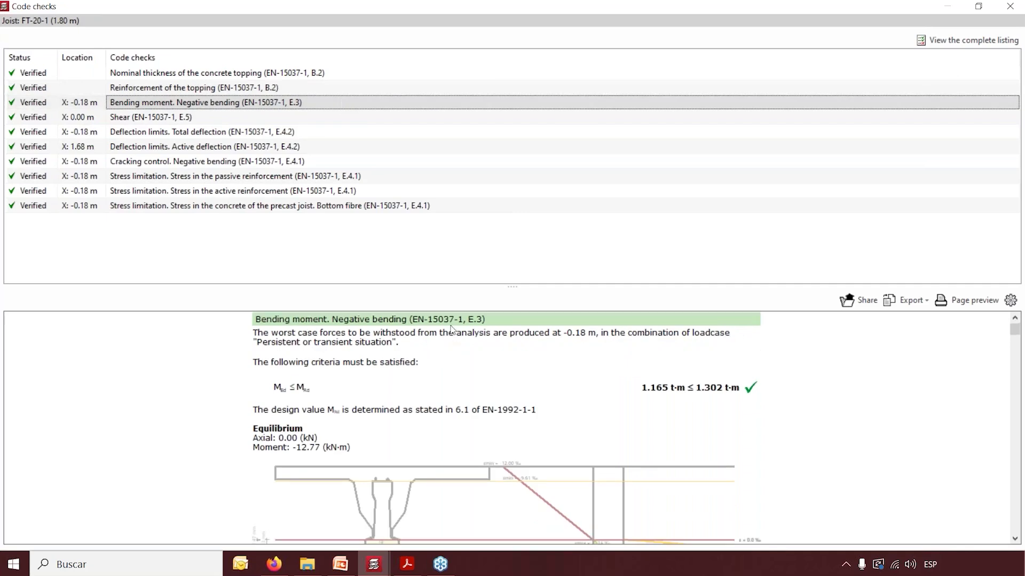
{"action": "scroll", "coordinate": [466, 350], "scroll_direction": "down", "scroll_amount": 1}
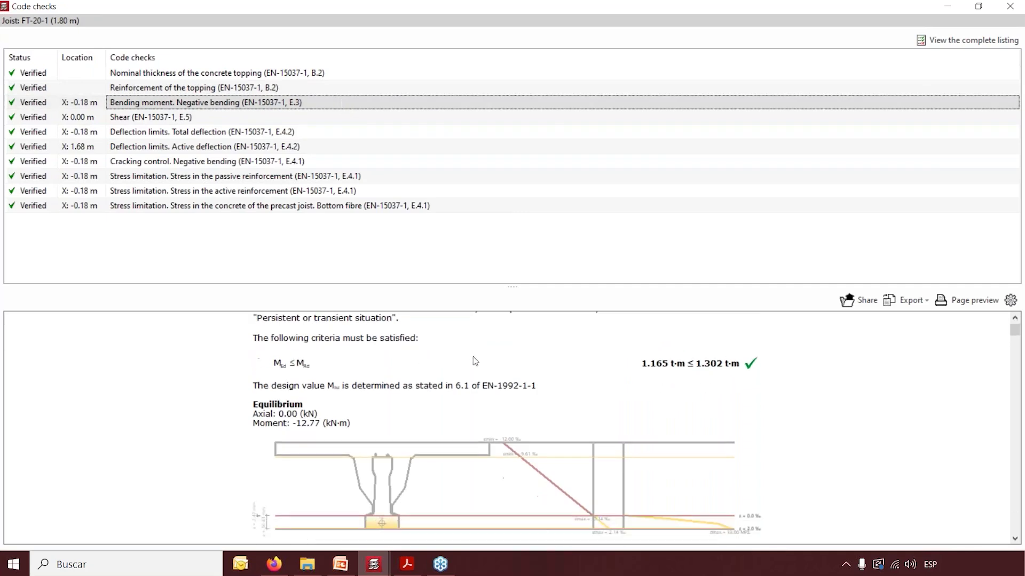
{"action": "scroll", "coordinate": [474, 359], "scroll_direction": "up", "scroll_amount": 2}
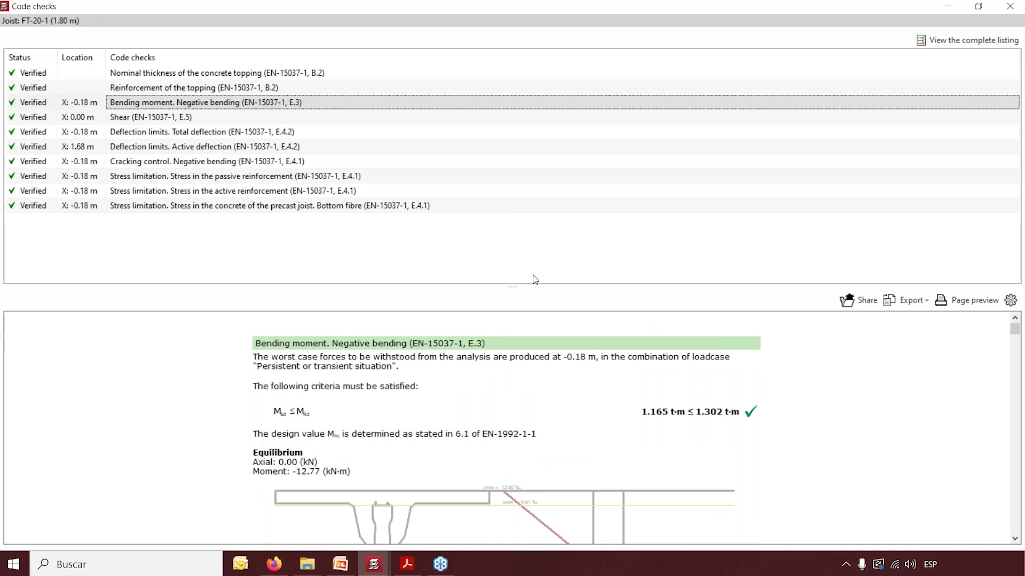
{"action": "left_click_drag", "start_coordinate": [508, 287], "coordinate": [505, 157]}
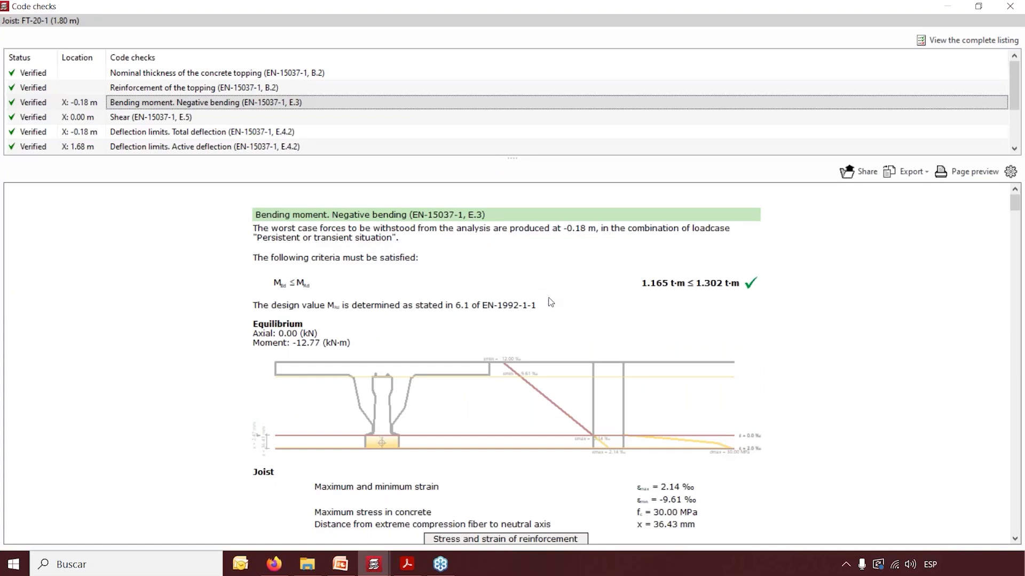
{"action": "scroll", "coordinate": [549, 300], "scroll_direction": "down", "scroll_amount": 2}
{"action": "scroll", "coordinate": [540, 295], "scroll_direction": "up", "scroll_amount": 2}
{"action": "scroll", "coordinate": [408, 313], "scroll_direction": "down", "scroll_amount": 12}
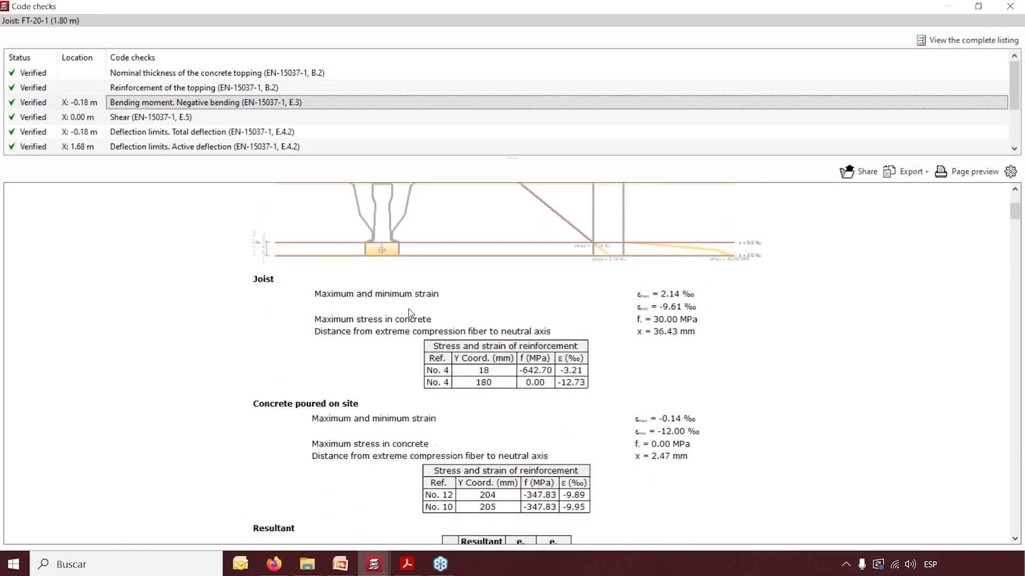
{"action": "scroll", "coordinate": [409, 310], "scroll_direction": "down", "scroll_amount": 1}
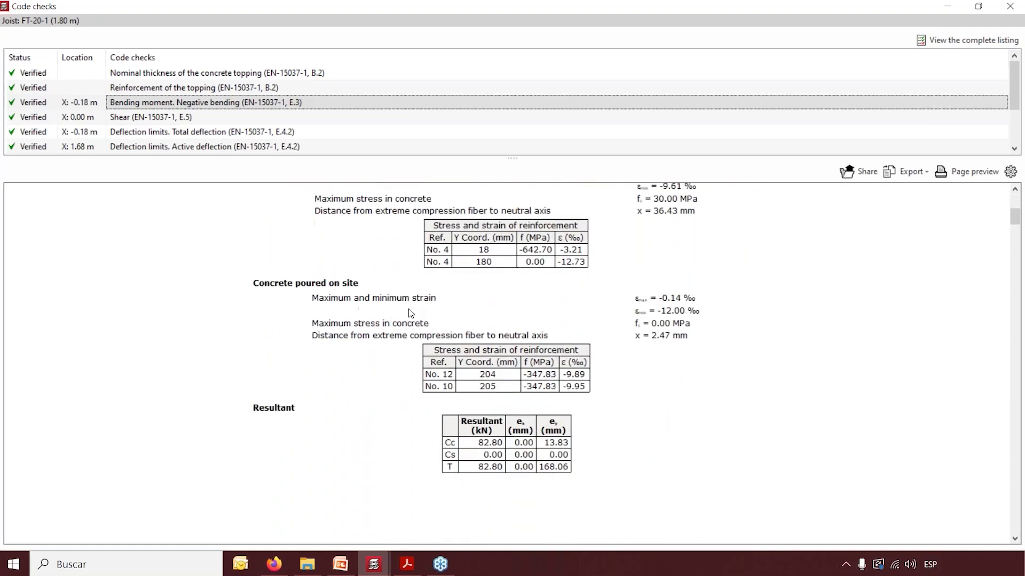
Review the shear check (EN-15037-1, E.5) and the total and active deflection checks (EN-15037-1, E.4.2) of the joist
{"action": "left_click", "coordinate": [239, 118]}
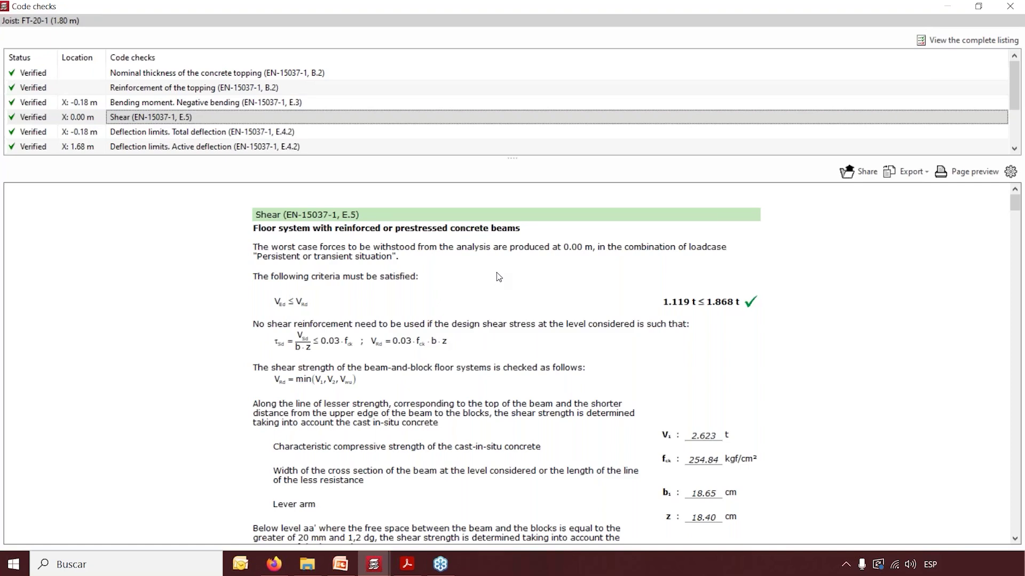
{"action": "scroll", "coordinate": [498, 277], "scroll_direction": "down", "scroll_amount": 3}
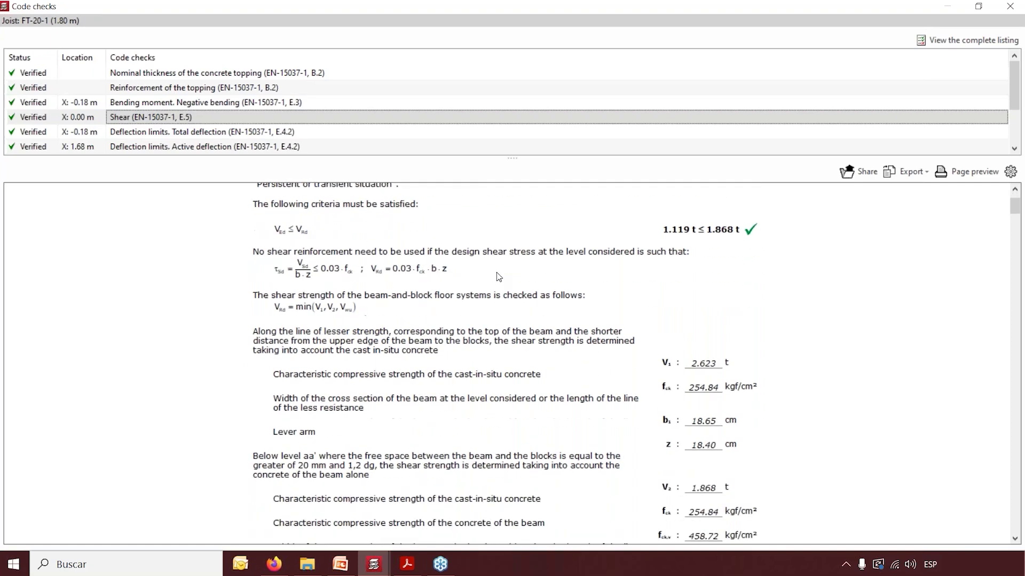
{"action": "left_click", "coordinate": [305, 137]}
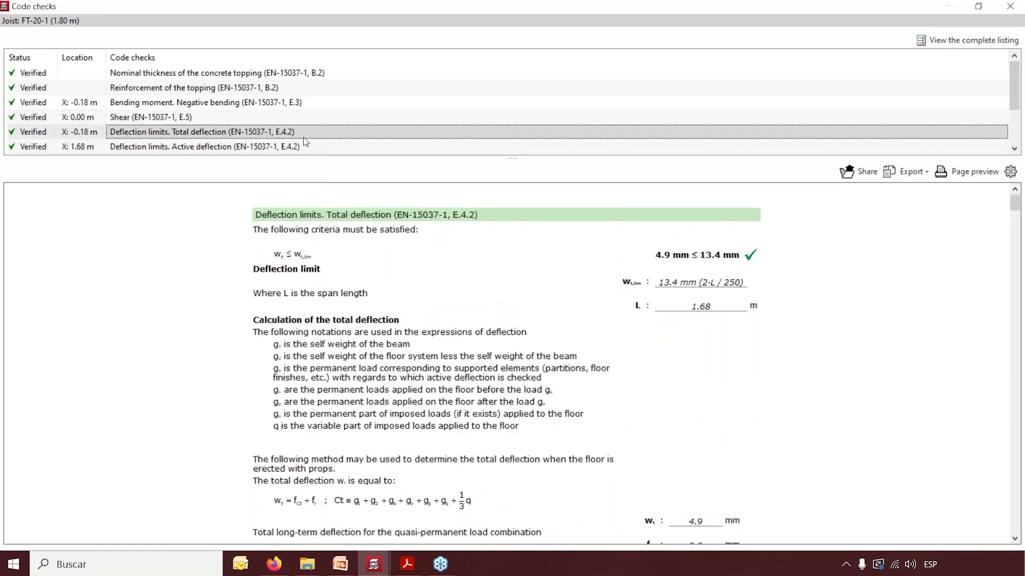
{"action": "left_click", "coordinate": [274, 144]}
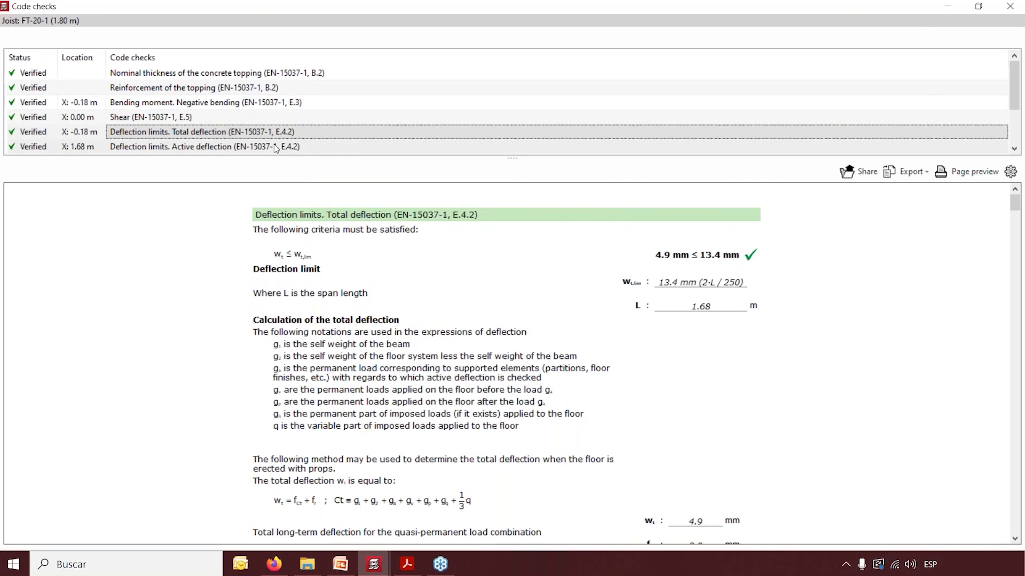
{"action": "left_click", "coordinate": [275, 134]}
{"action": "left_click", "coordinate": [275, 148]}
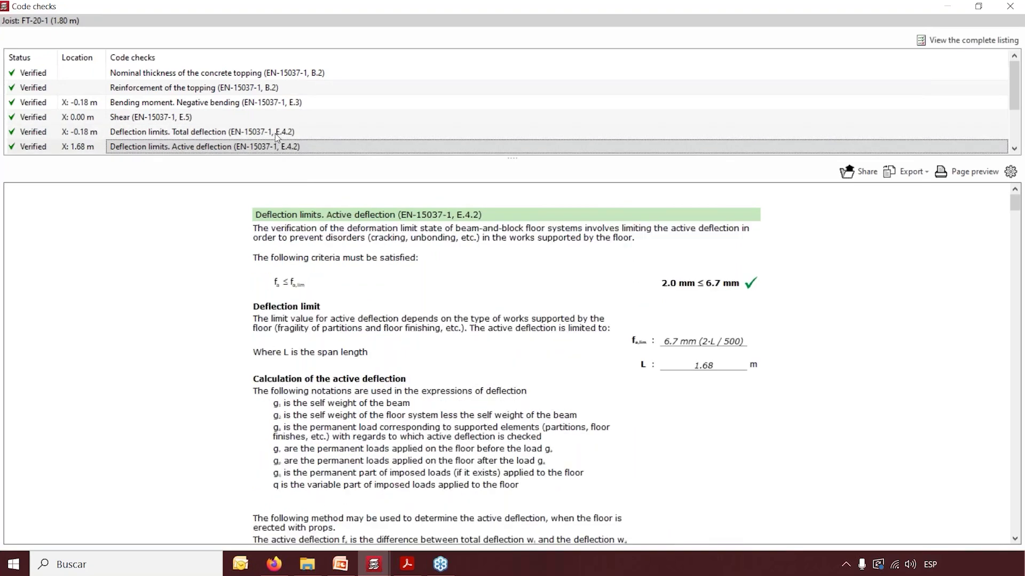
{"action": "left_click", "coordinate": [276, 139]}
{"action": "left_click", "coordinate": [276, 148]}
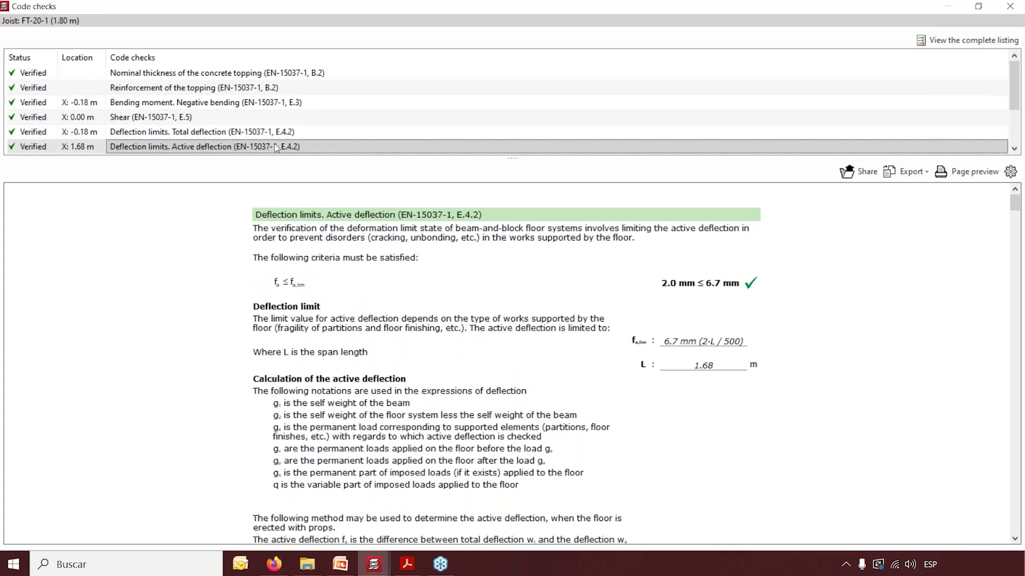
{"action": "scroll", "coordinate": [276, 147], "scroll_direction": "down", "scroll_amount": 1}
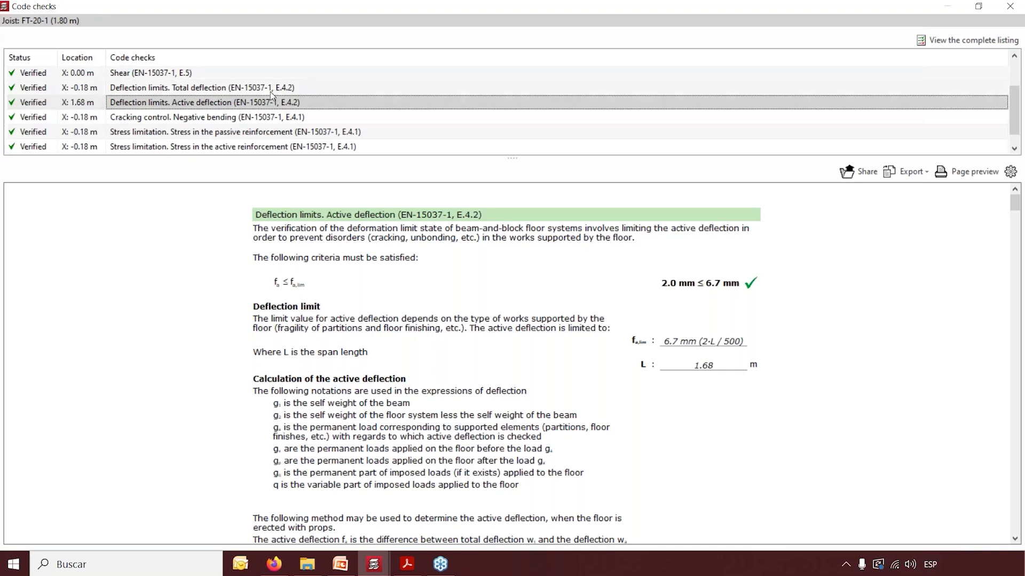
Review the negative bending cracking control and the stress limitation checks for passive reinforcement, active reinforcement and precast joist concrete (EN-15037-1, E.4.1)
{"action": "left_click", "coordinate": [261, 118]}
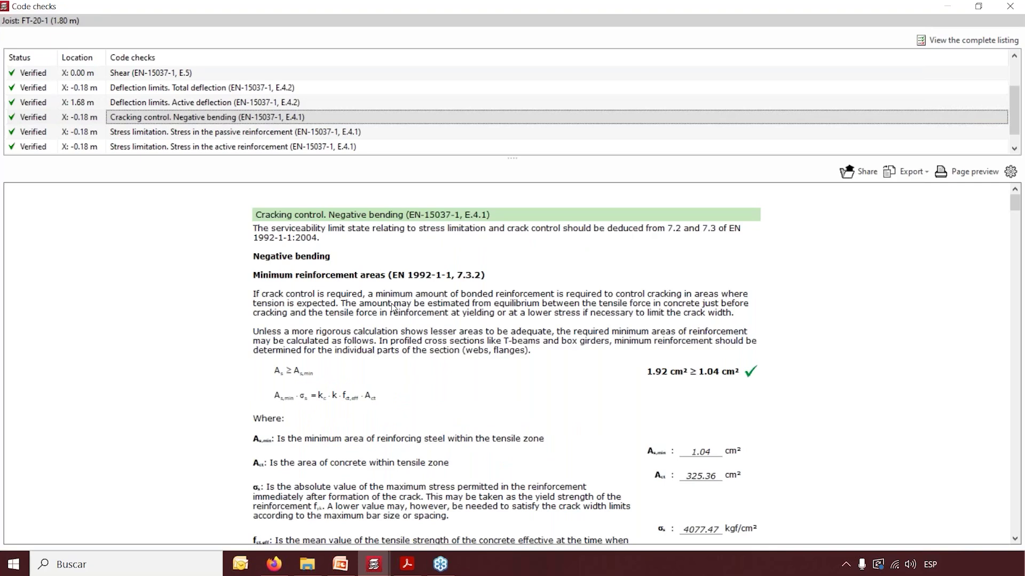
{"action": "left_click", "coordinate": [283, 137]}
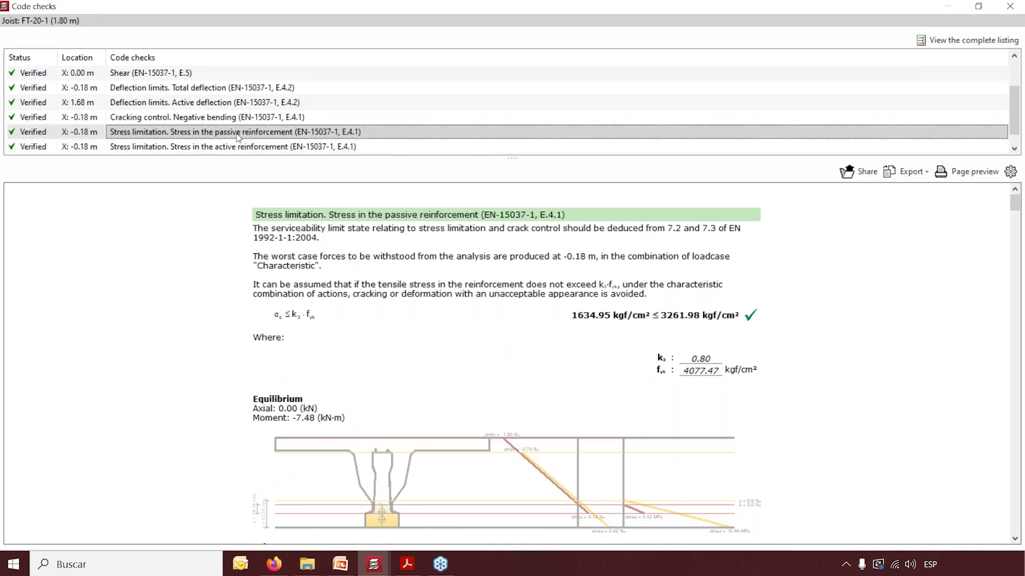
{"action": "left_click", "coordinate": [279, 147]}
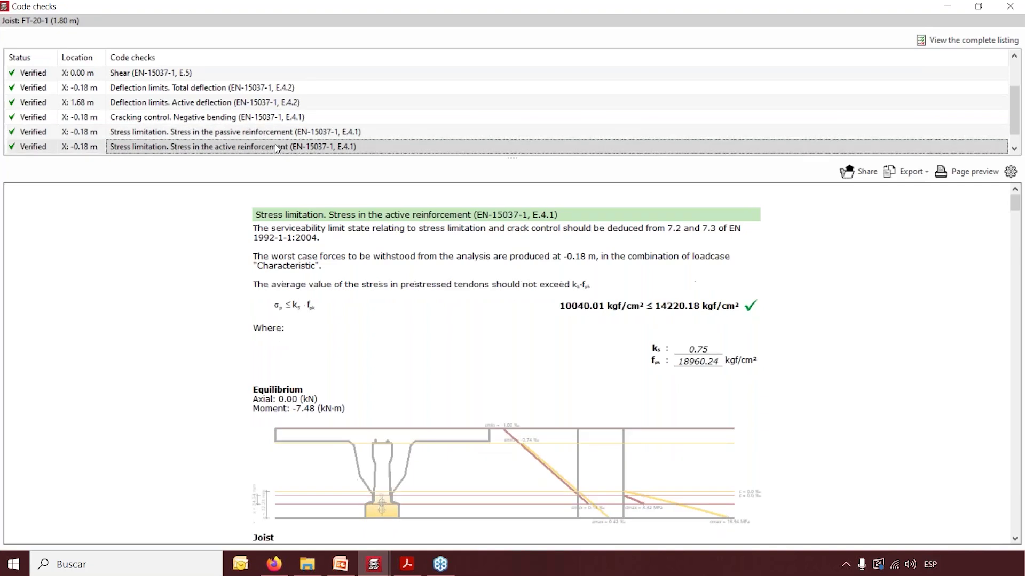
{"action": "left_click", "coordinate": [277, 148]}
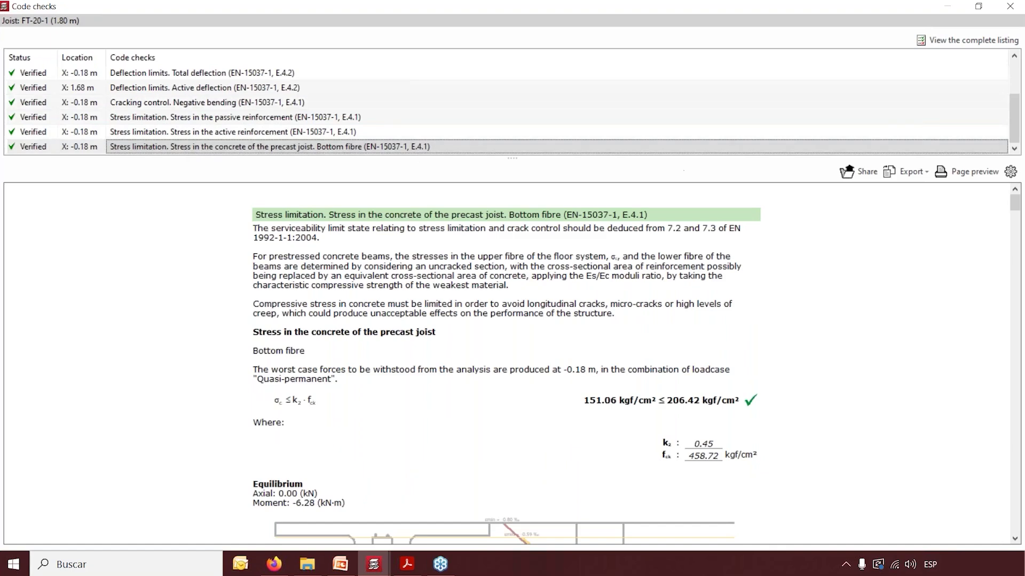
Open the complete code check listing and read through the joist description, topping checks and start of the negative bending check
{"action": "left_click", "coordinate": [941, 44]}
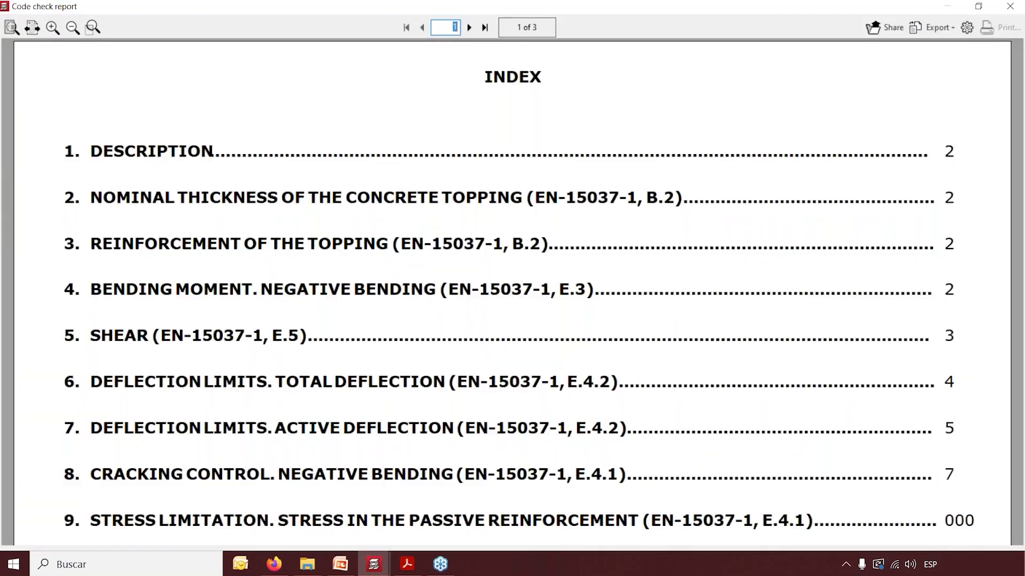
{"action": "scroll", "coordinate": [746, 237], "scroll_direction": "down", "scroll_amount": 1}
{"action": "scroll", "coordinate": [745, 238], "scroll_direction": "down", "scroll_amount": 10}
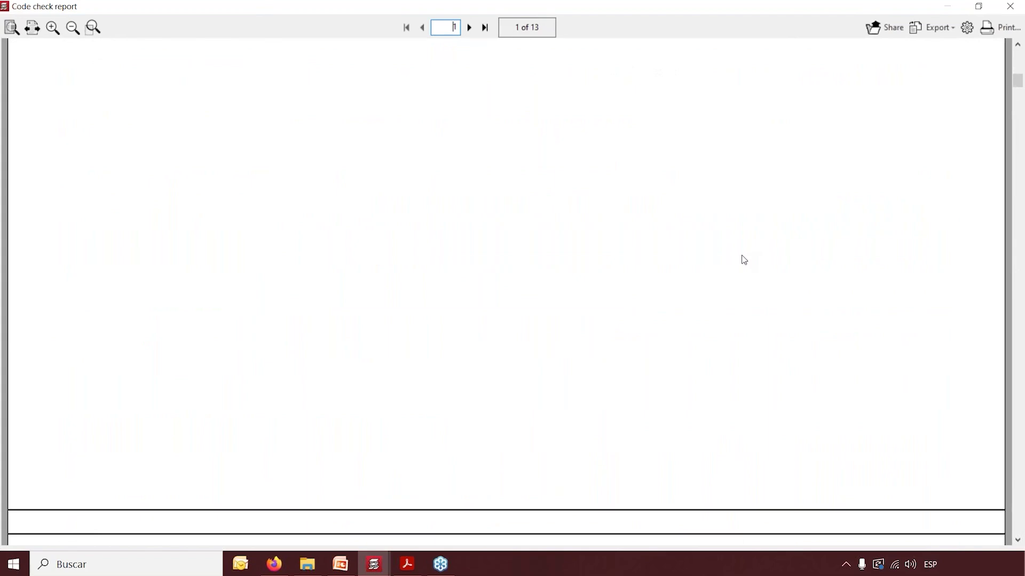
{"action": "scroll", "coordinate": [741, 260], "scroll_direction": "down", "scroll_amount": 4}
{"action": "scroll", "coordinate": [741, 260], "scroll_direction": "down", "scroll_amount": 4}
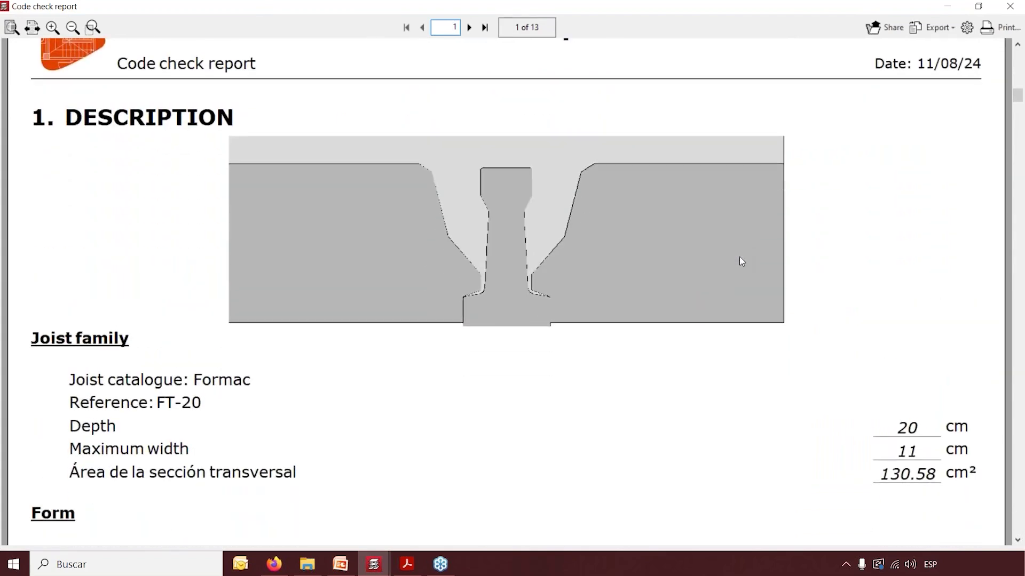
{"action": "scroll", "coordinate": [742, 262], "scroll_direction": "down", "scroll_amount": 6}
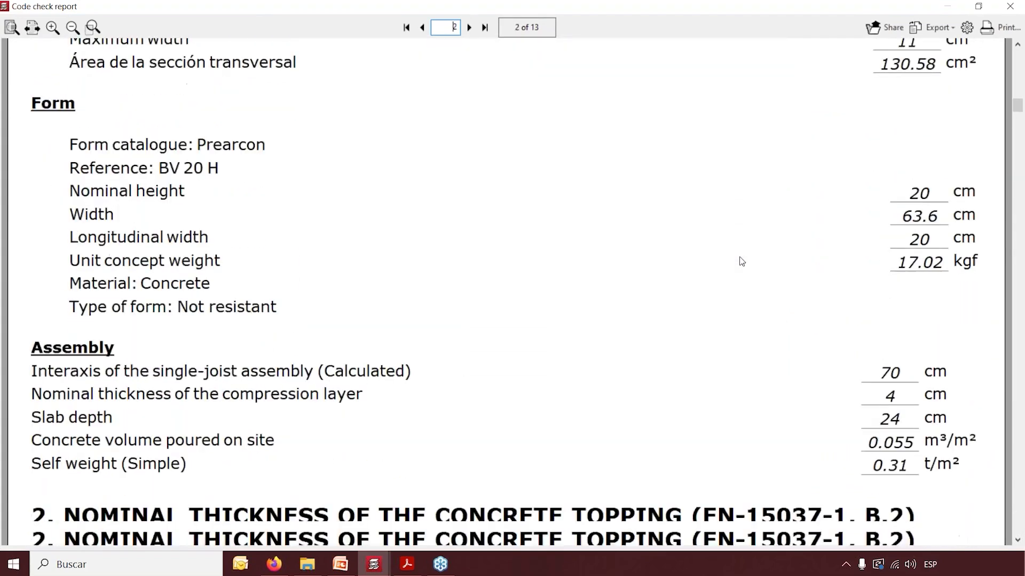
{"action": "scroll", "coordinate": [742, 262], "scroll_direction": "down", "scroll_amount": 9}
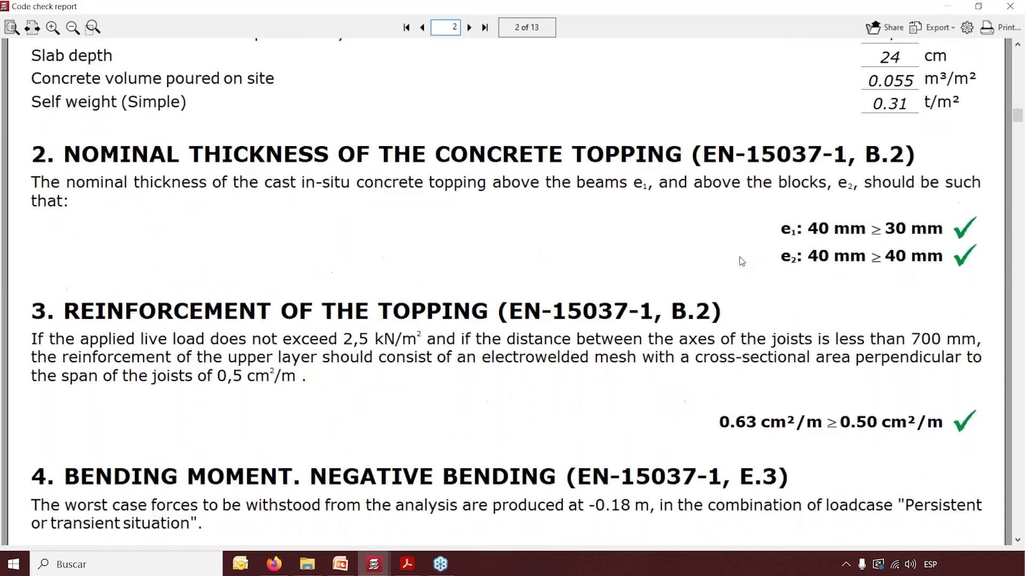
{"action": "scroll", "coordinate": [741, 262], "scroll_direction": "down", "scroll_amount": 6}
Look at the available export formats of the code check report, and close the report and the joist's code checks
{"action": "left_click", "coordinate": [951, 27]}
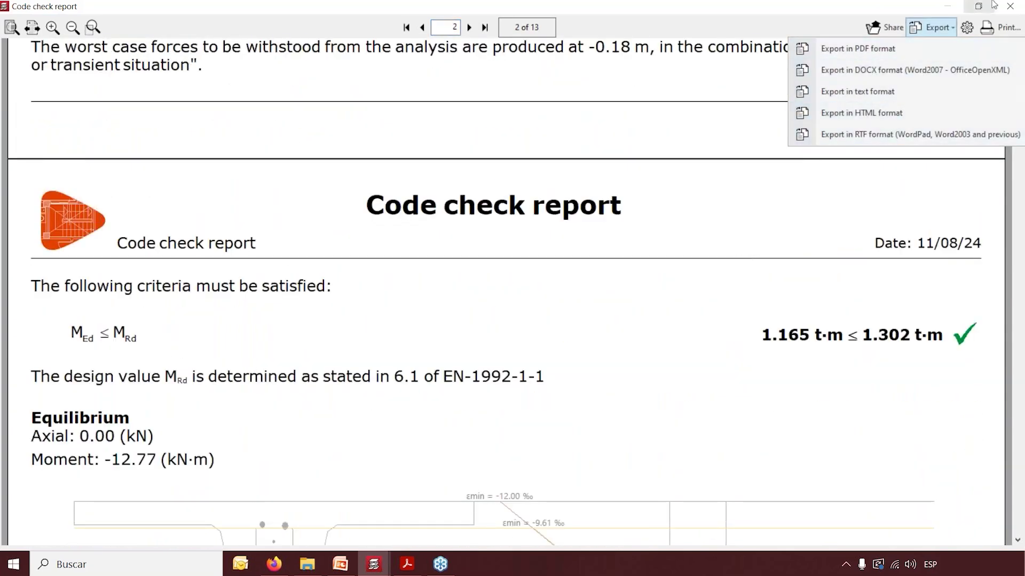
{"action": "left_click", "coordinate": [1017, 10]}
{"action": "left_click", "coordinate": [1017, 10]}
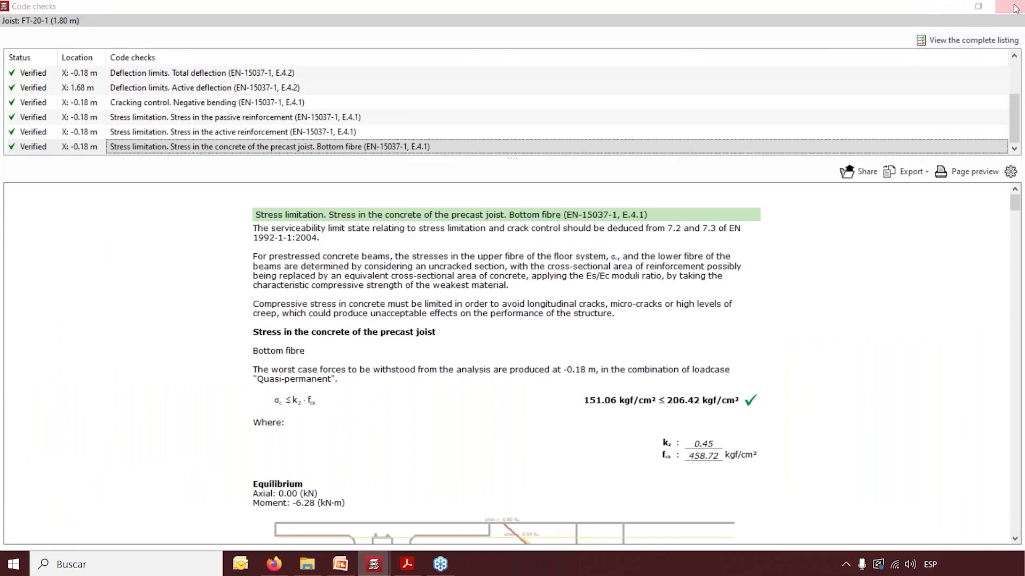
{"action": "left_click", "coordinate": [1012, 7]}
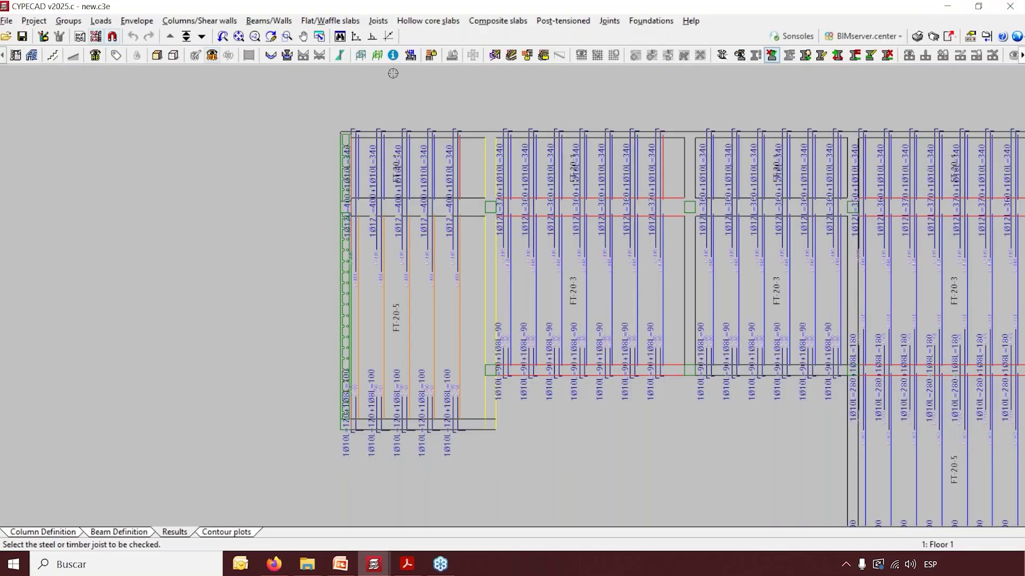
Run the U.L.S. and S.L.S. checks at a point on an upper-left FT-20-5 joist, at X 5.20 m, and look through the check list
{"action": "left_click", "coordinate": [382, 24]}
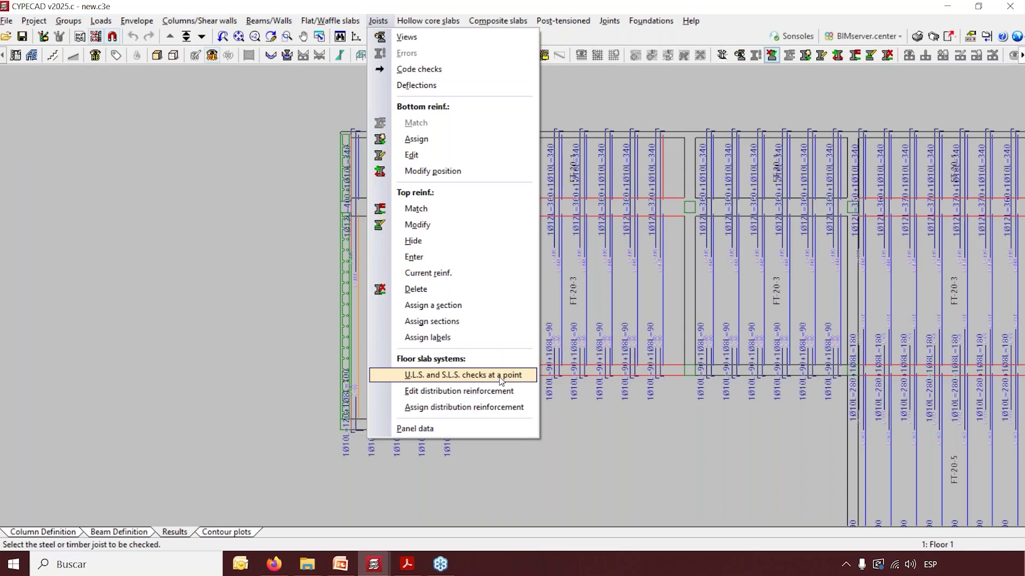
{"action": "left_click", "coordinate": [477, 380]}
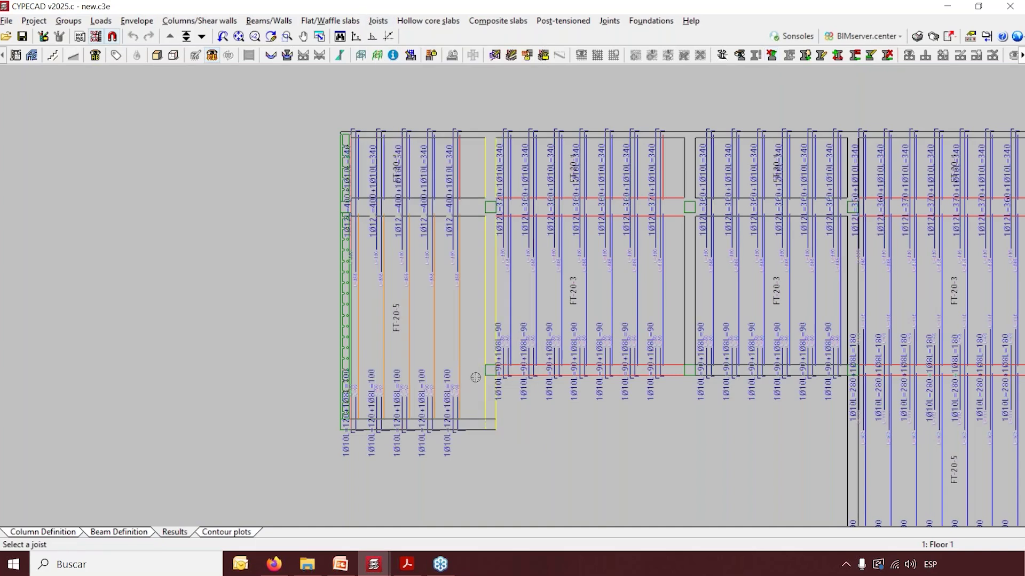
{"action": "scroll", "coordinate": [427, 337], "scroll_direction": "up", "scroll_amount": 3}
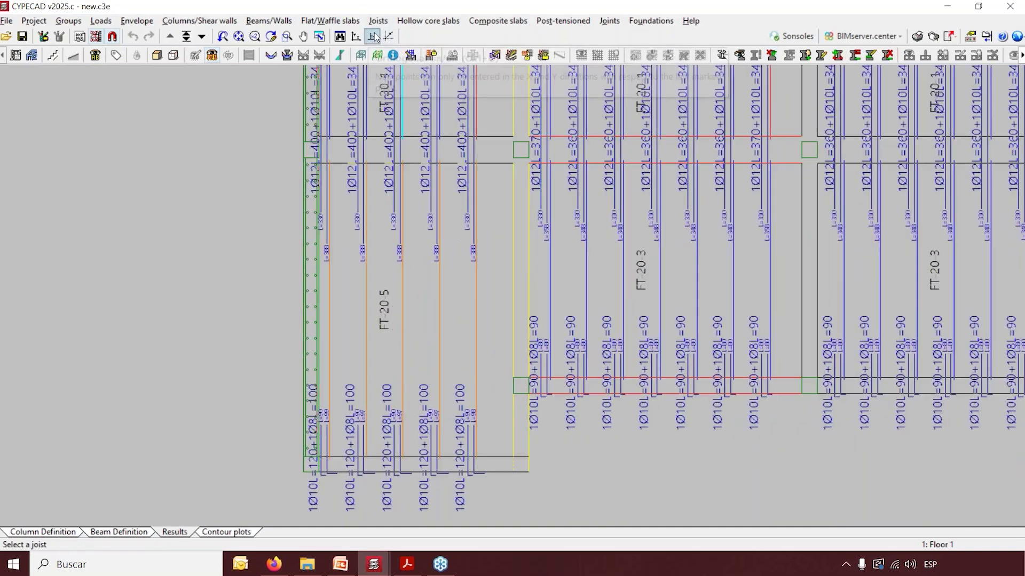
{"action": "left_click", "coordinate": [437, 274]}
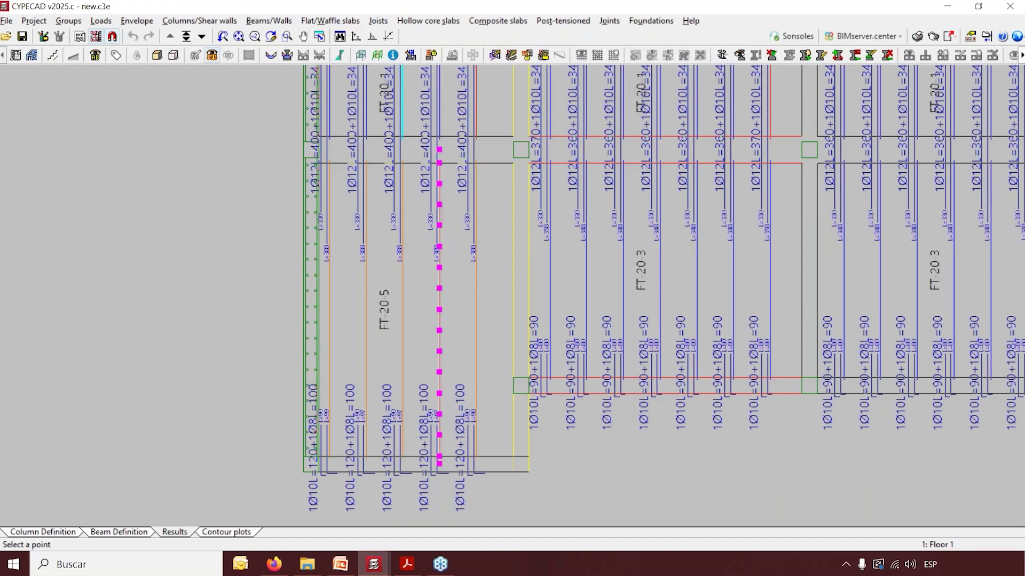
{"action": "left_click", "coordinate": [438, 184]}
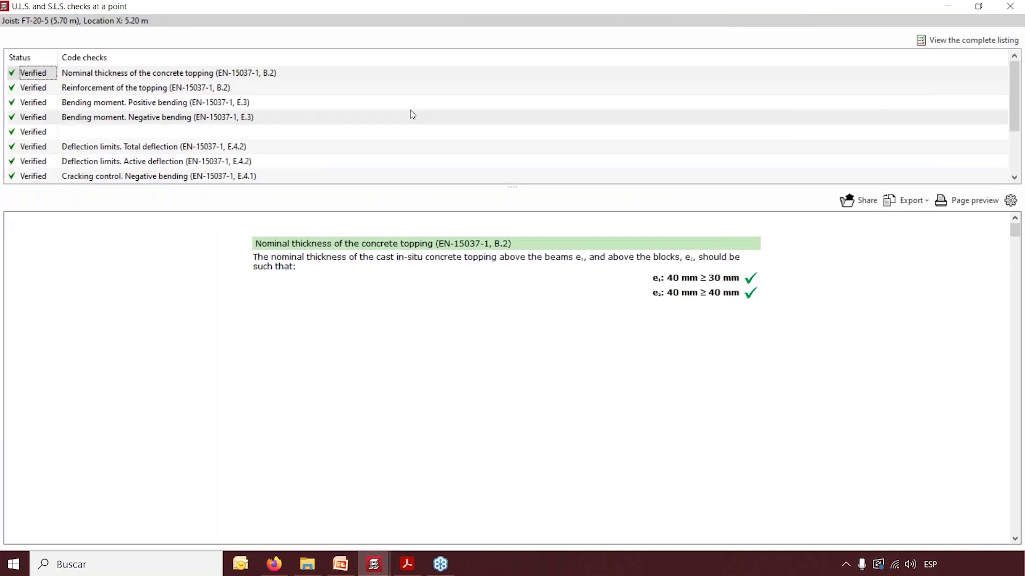
{"action": "scroll", "coordinate": [410, 113], "scroll_direction": "down", "scroll_amount": 3}
{"action": "scroll", "coordinate": [395, 143], "scroll_direction": "up", "scroll_amount": 3}
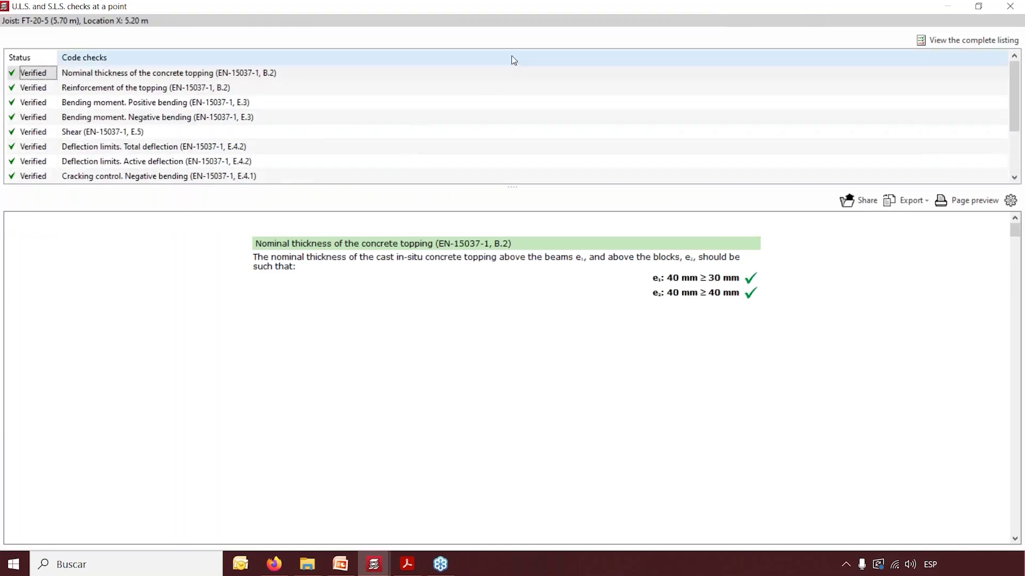
Close the point checks and turn off the top reinforcement display in the joist views
{"action": "left_click", "coordinate": [1006, 6]}
{"action": "scroll", "coordinate": [410, 442], "scroll_direction": "down", "scroll_amount": 2}
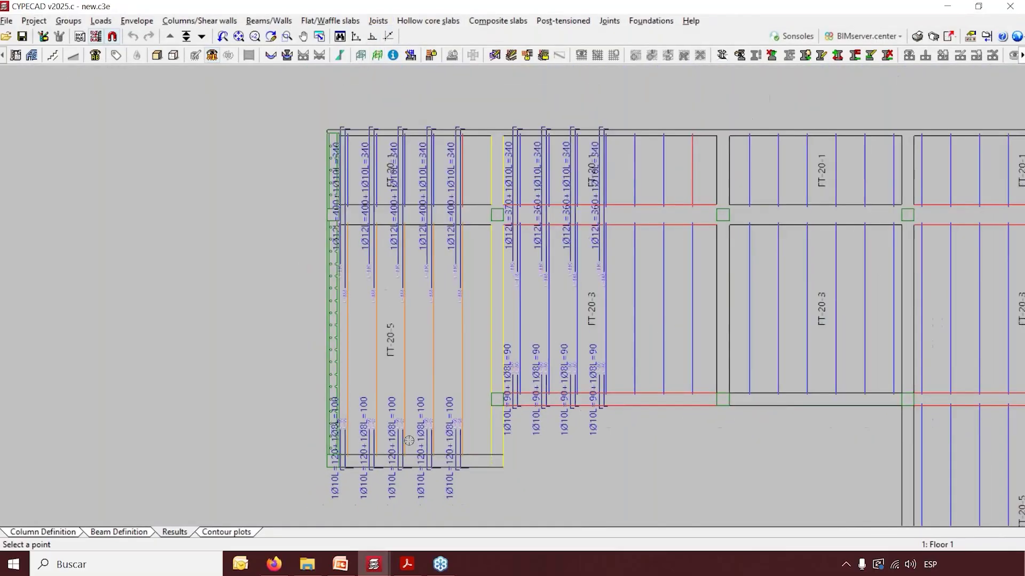
{"action": "left_click", "coordinate": [374, 21]}
{"action": "left_click", "coordinate": [406, 37]}
{"action": "left_click", "coordinate": [358, 278]}
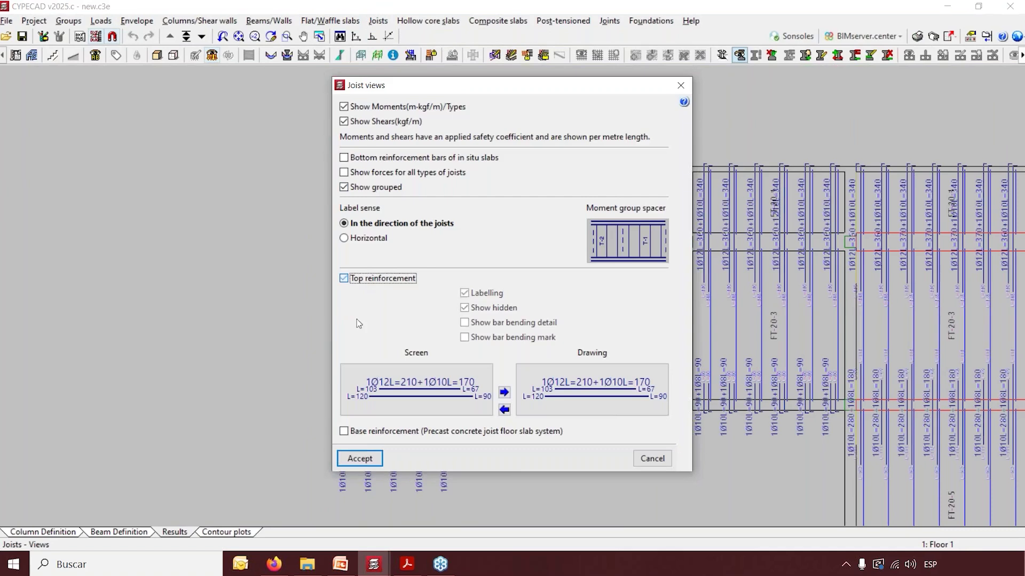
{"action": "left_click", "coordinate": [359, 459]}
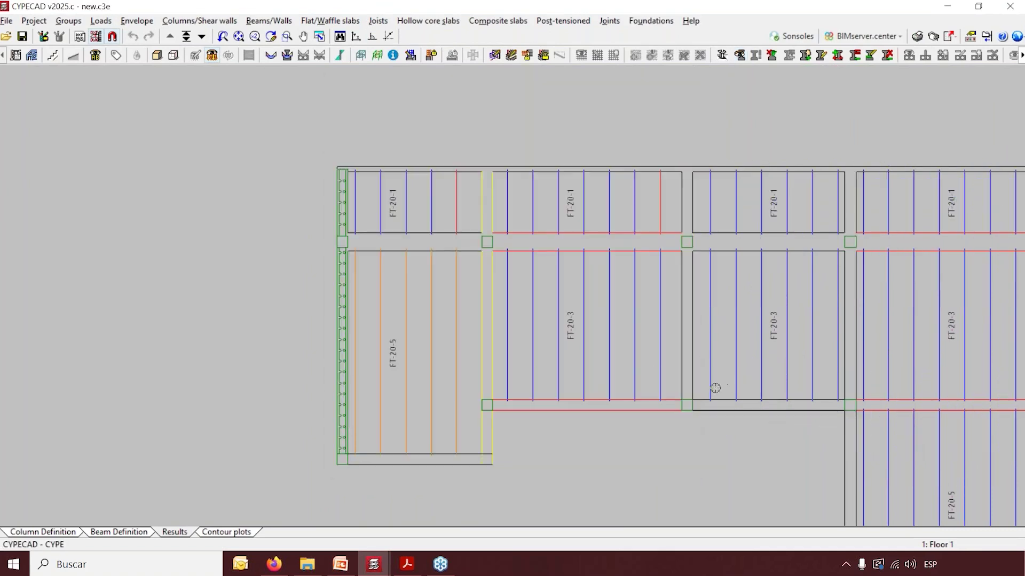
Open the code checks of the fourth joist in the upper-left FT-20-5 panel and view the precast joist bottom fibre stress limitation, then close them
{"action": "scroll", "coordinate": [718, 387], "scroll_direction": "up", "scroll_amount": 1}
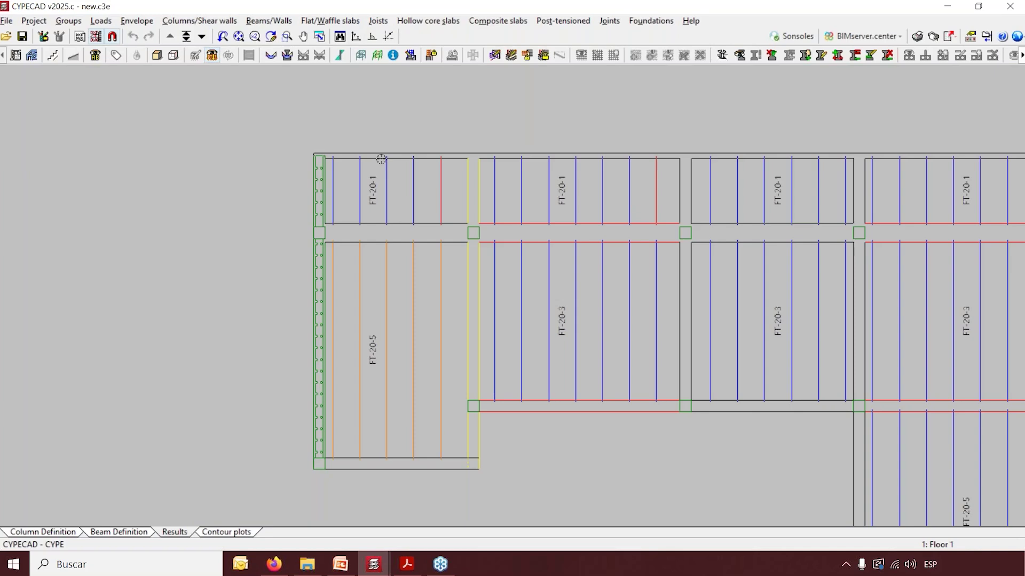
{"action": "scroll", "coordinate": [412, 259], "scroll_direction": "up", "scroll_amount": 1}
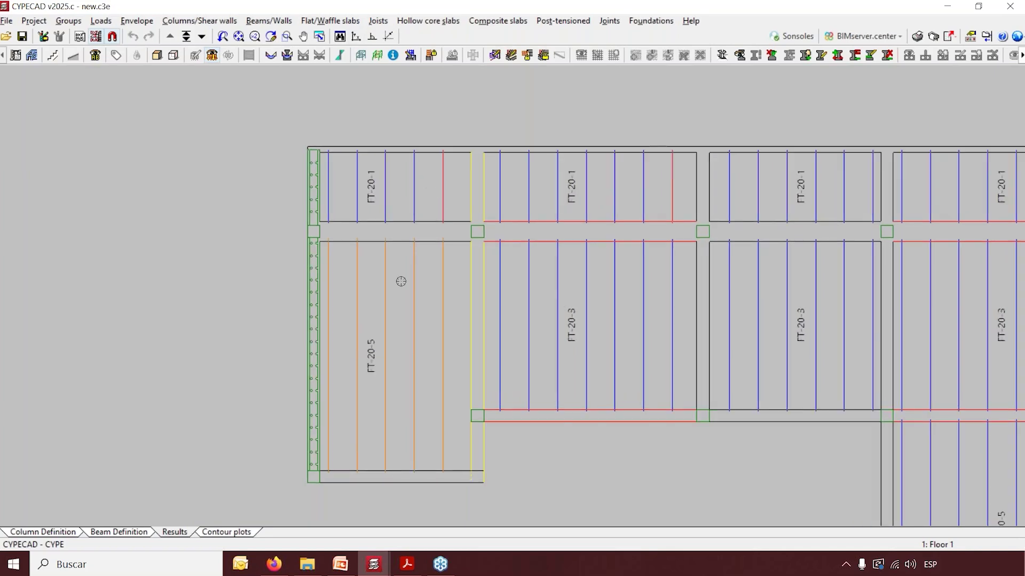
{"action": "left_click", "coordinate": [377, 22]}
{"action": "left_click", "coordinate": [416, 69]}
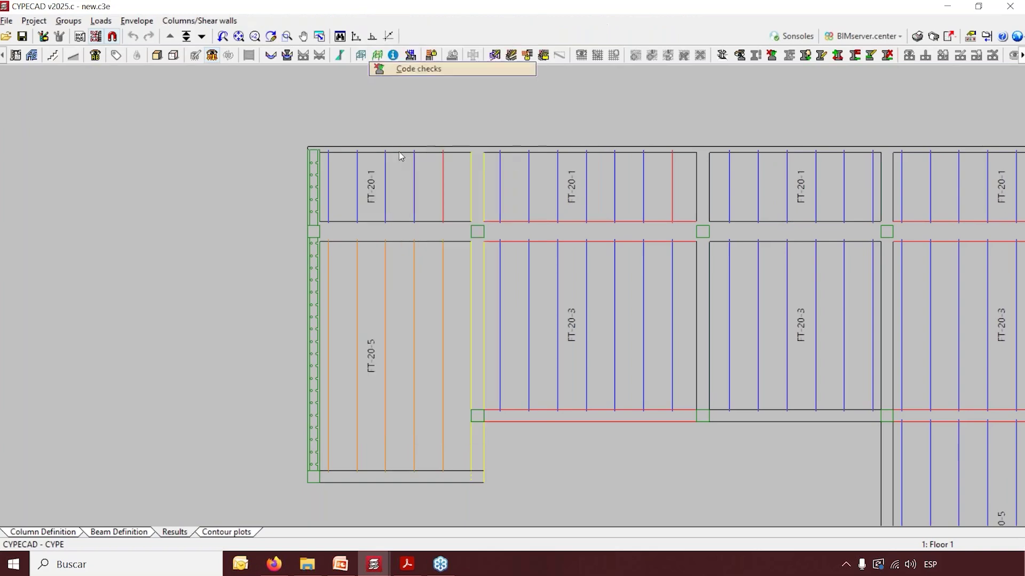
{"action": "left_click", "coordinate": [414, 295]}
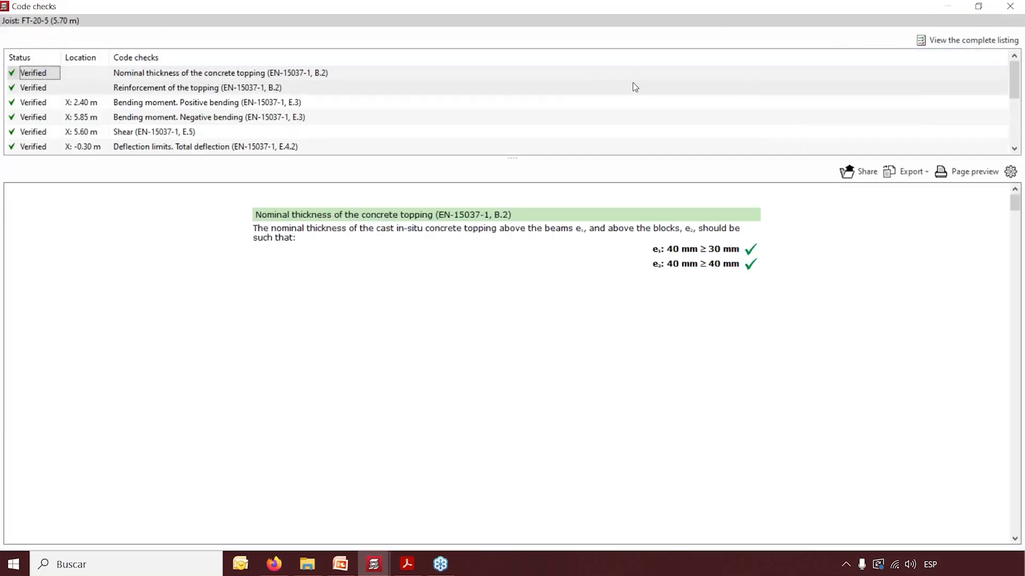
{"action": "scroll", "coordinate": [348, 121], "scroll_direction": "down", "scroll_amount": 3}
{"action": "left_click", "coordinate": [287, 148]}
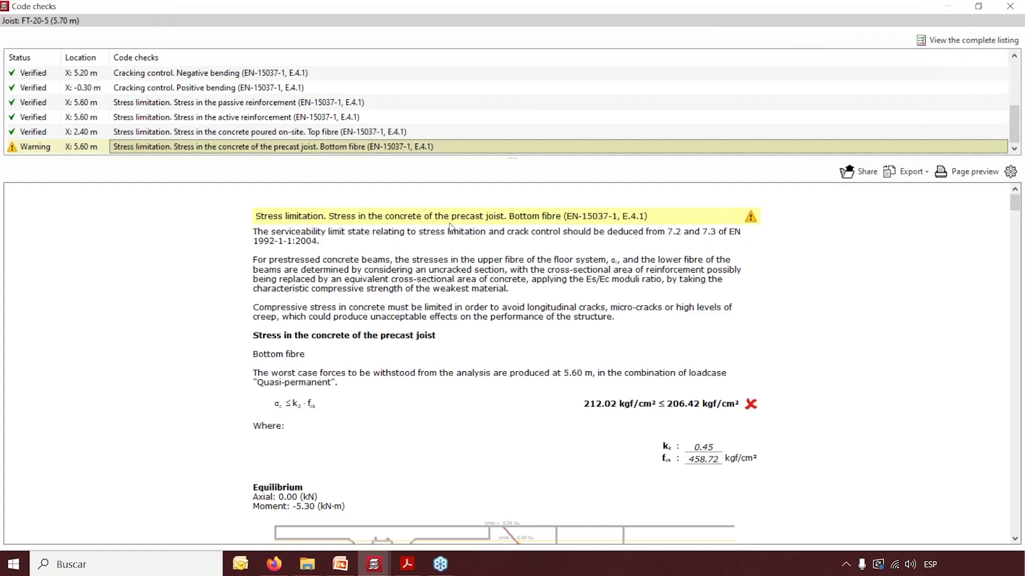
{"action": "left_click", "coordinate": [1018, 6]}
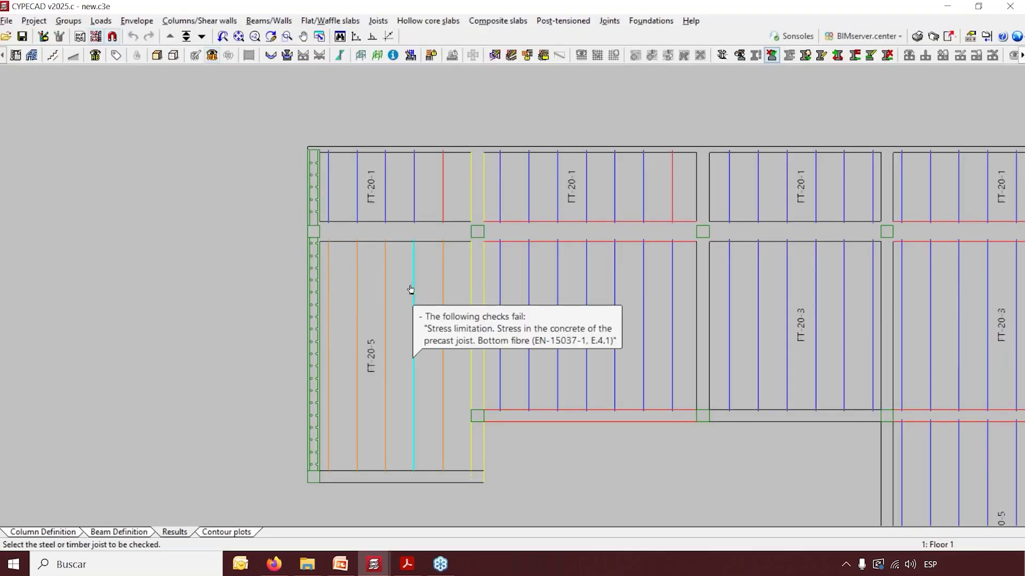
Run the U.L.S. and S.L.S. checks at X 4.80 m on the same FT-20-5 joist and close the results
{"action": "left_click", "coordinate": [378, 22]}
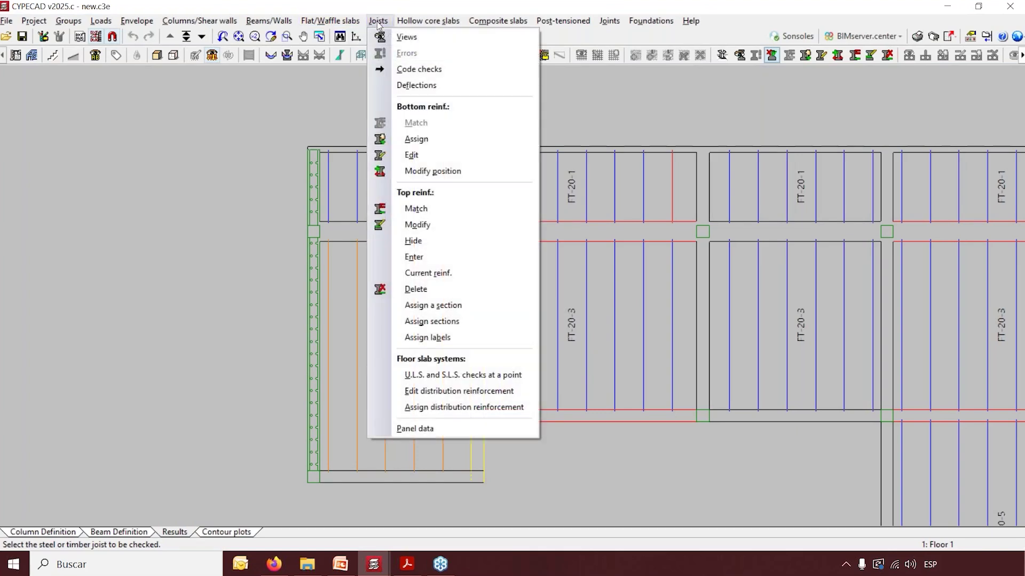
{"action": "left_click", "coordinate": [460, 375]}
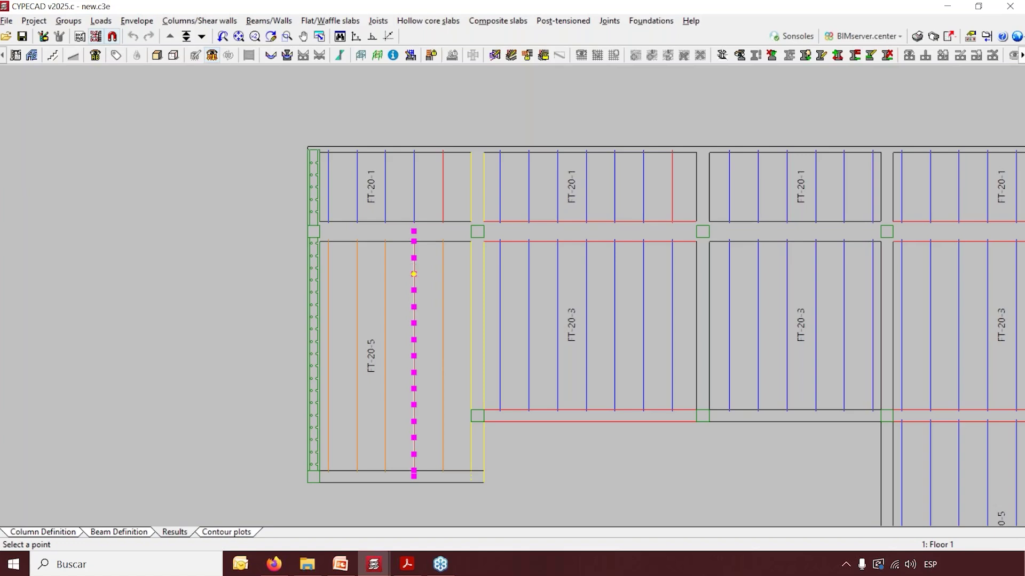
{"action": "left_click", "coordinate": [414, 274]}
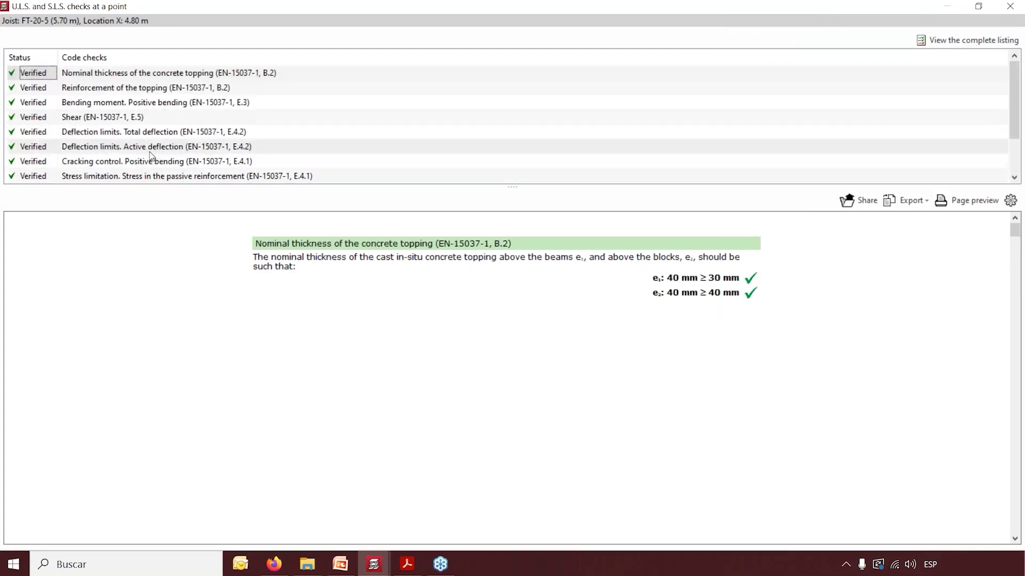
{"action": "left_click", "coordinate": [1010, 6]}
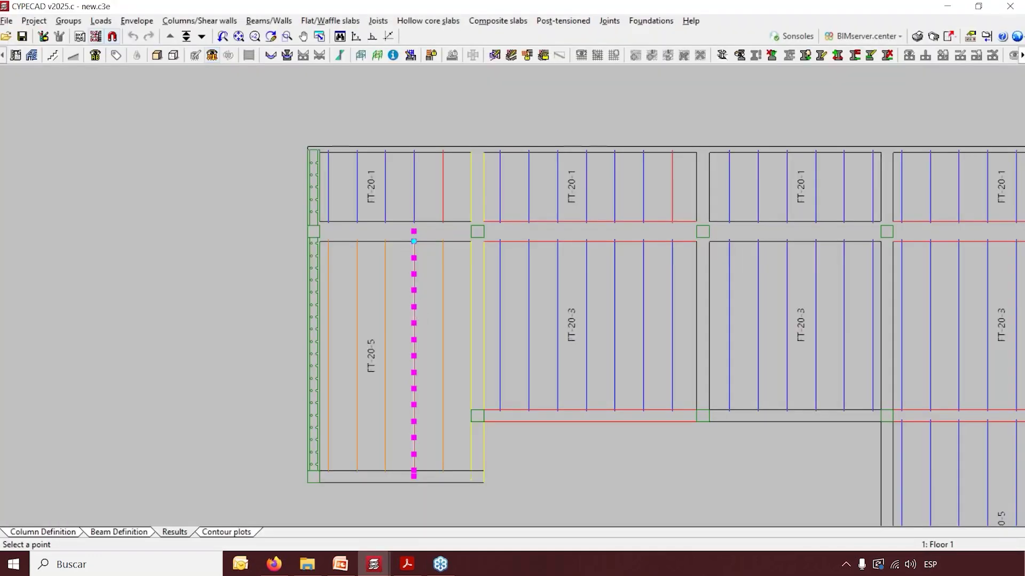
Check the joist at X 5.60 m and read the stress limitation of the precast joist concrete, bottom fibre (EN-15037-1, E.4.1)
{"action": "left_click", "coordinate": [413, 241]}
{"action": "scroll", "coordinate": [222, 160], "scroll_direction": "down", "scroll_amount": 2}
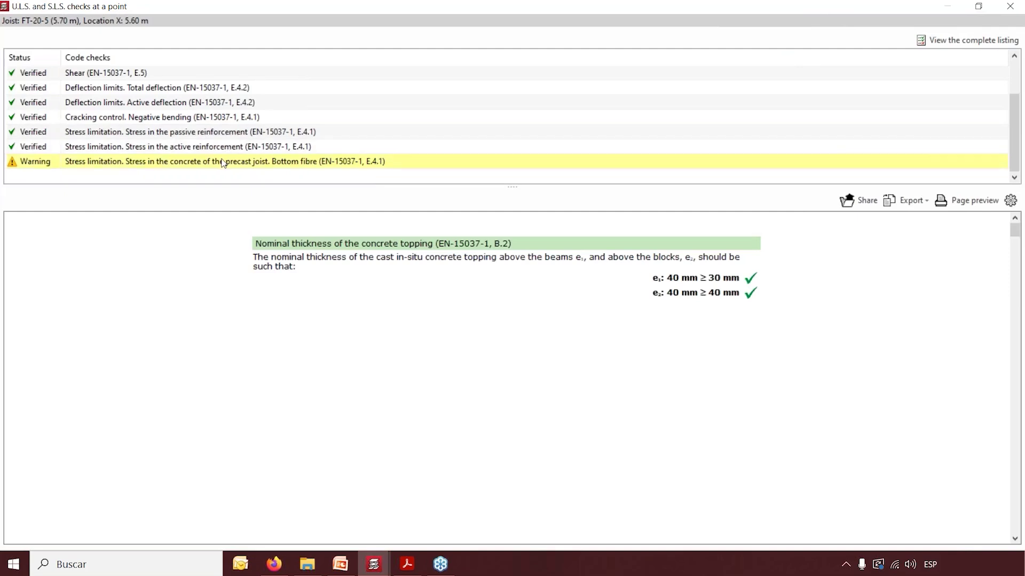
{"action": "left_click", "coordinate": [223, 161]}
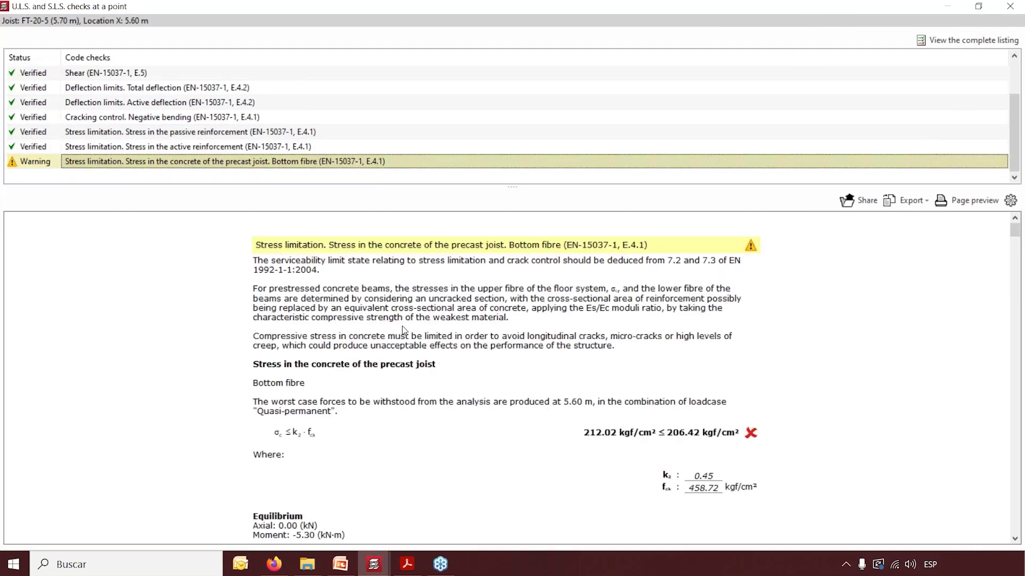
{"action": "left_click", "coordinate": [1017, 7]}
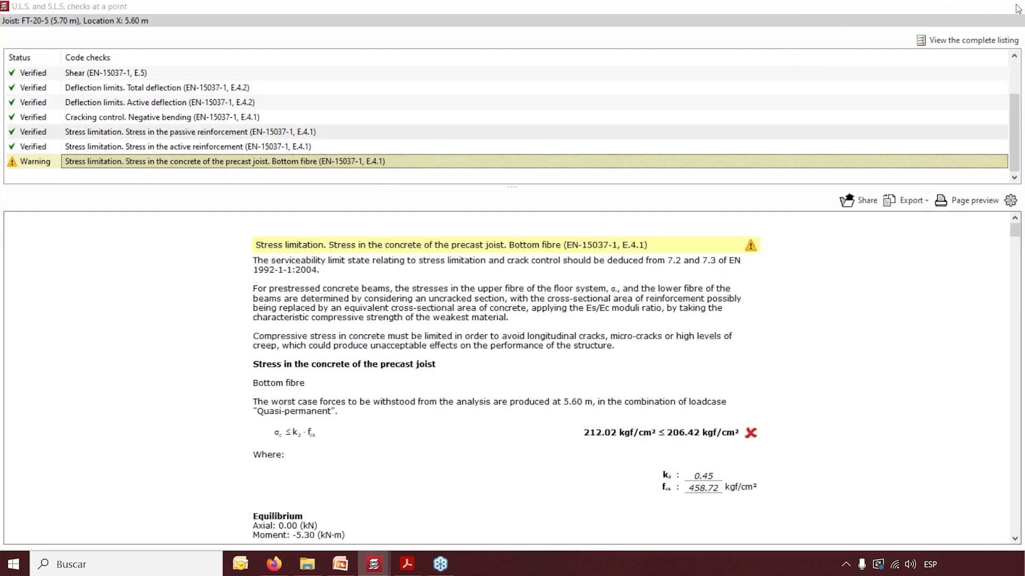
Reopen the full code checks of that FT-20-5 joist and examine the location and load combination of the precast joist bottom fibre stress check
{"action": "left_click", "coordinate": [378, 20]}
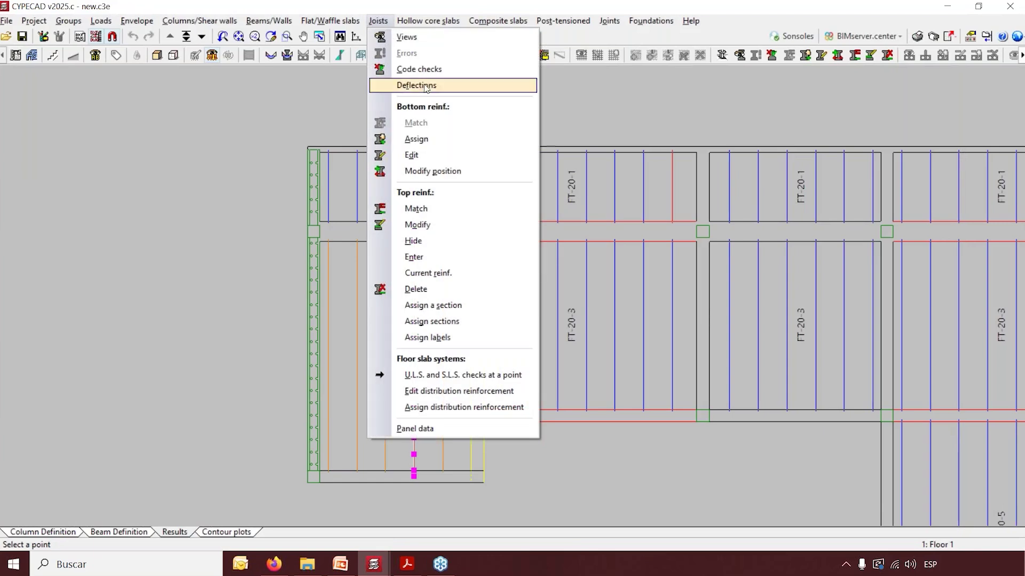
{"action": "left_click", "coordinate": [420, 69]}
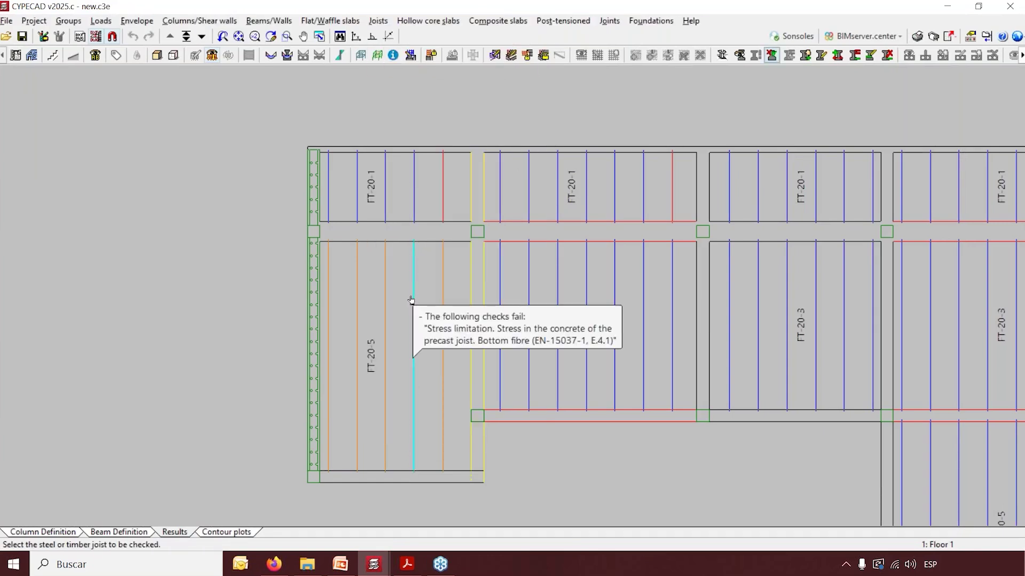
{"action": "left_click", "coordinate": [408, 300]}
{"action": "scroll", "coordinate": [240, 149], "scroll_direction": "down", "scroll_amount": 3}
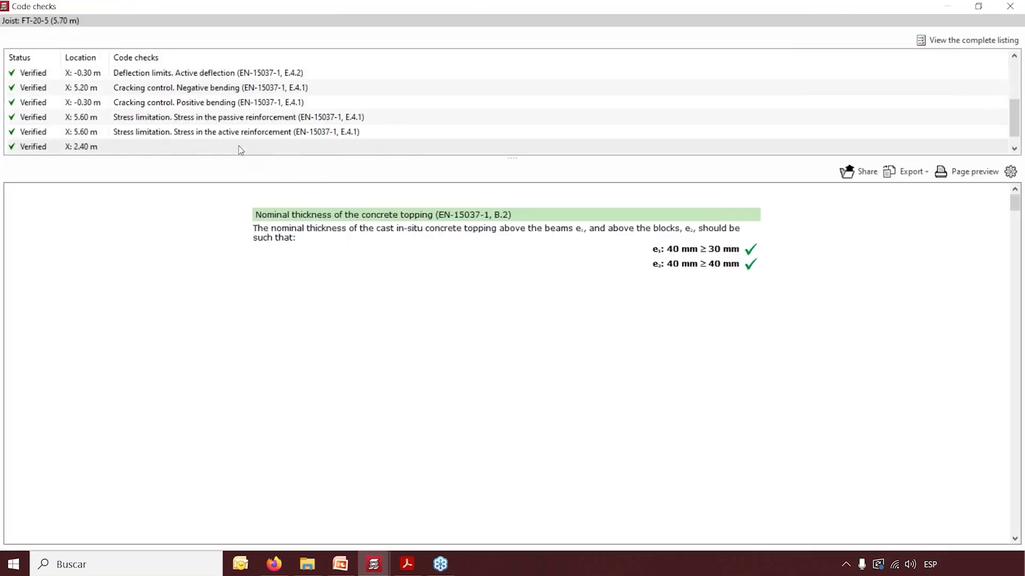
{"action": "left_click", "coordinate": [237, 148]}
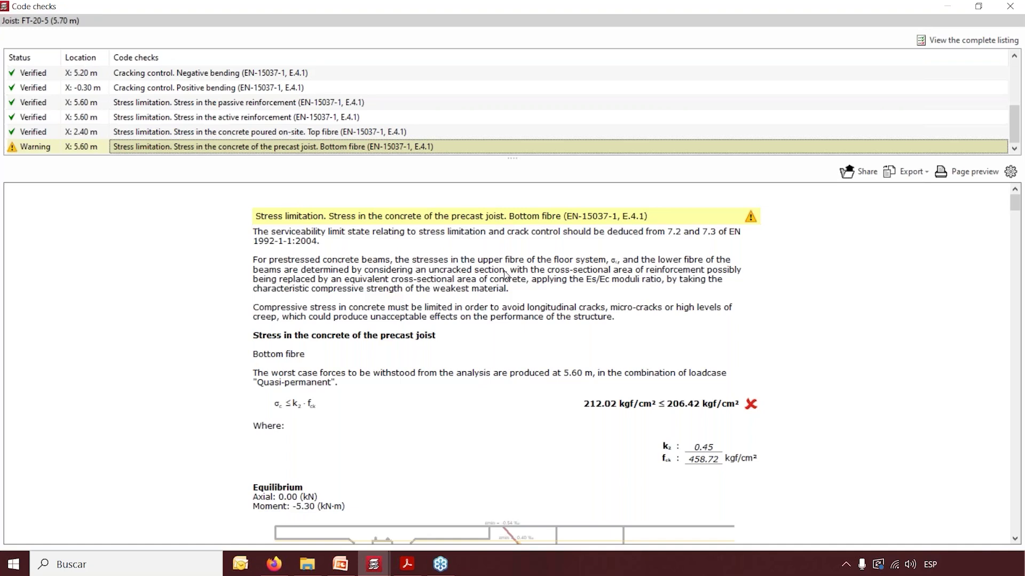
{"action": "scroll", "coordinate": [506, 275], "scroll_direction": "down", "scroll_amount": 1}
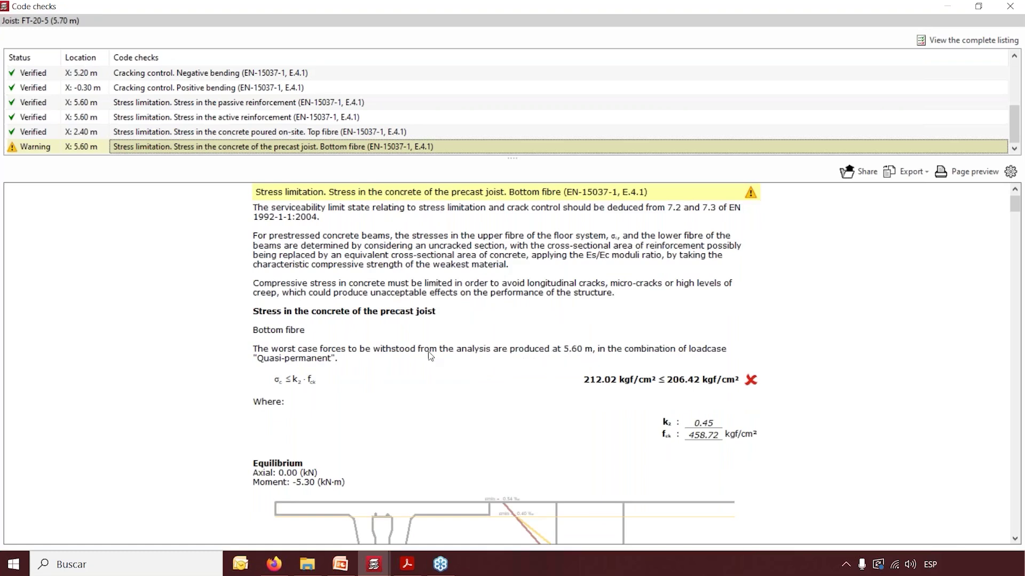
{"action": "left_click", "coordinate": [1017, 9]}
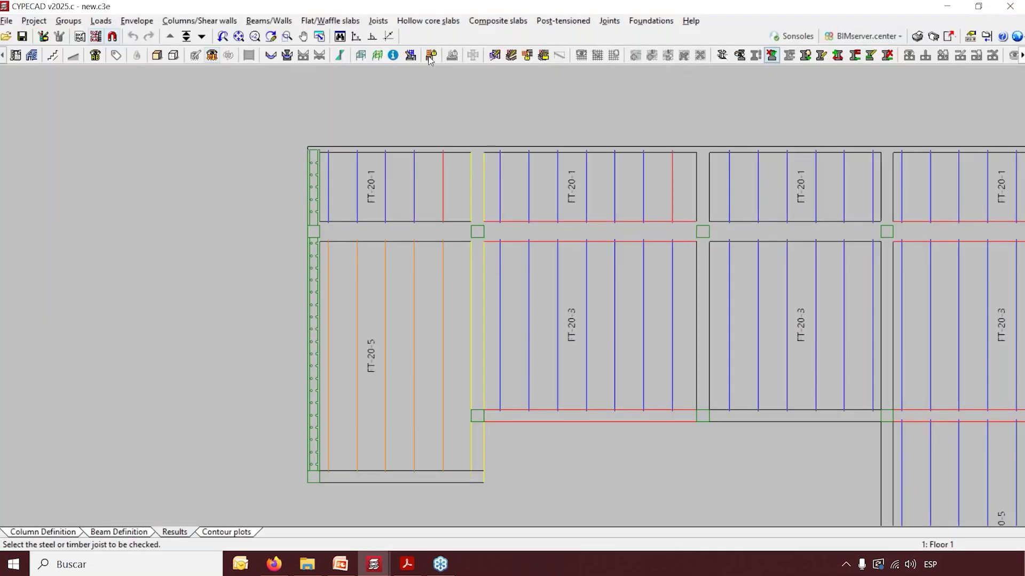
Run the U.L.S. and S.L.S. checks on the same joist at X 5.60 m and X 2.80 m, closing each result list
{"action": "left_click", "coordinate": [377, 22]}
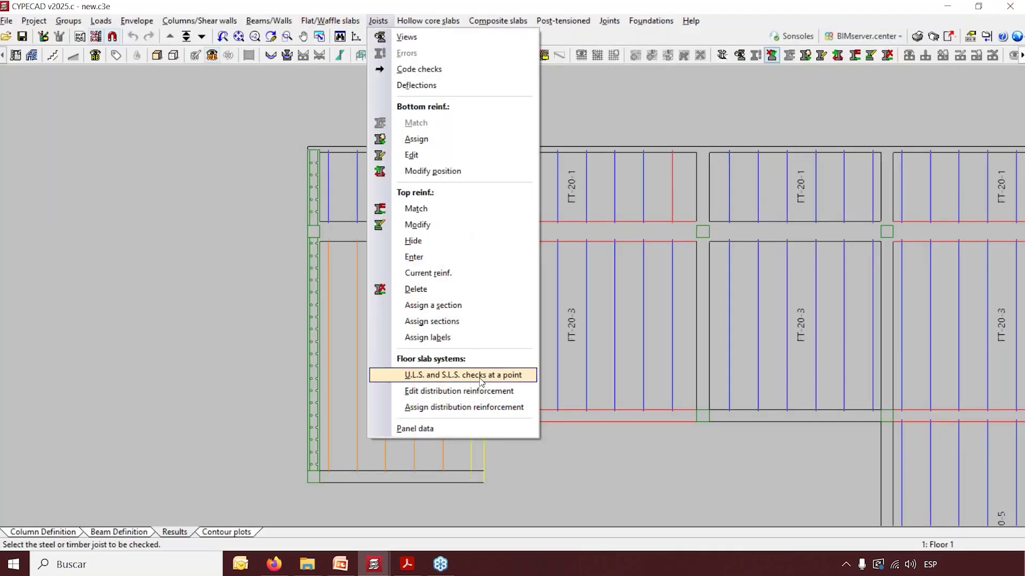
{"action": "left_click", "coordinate": [480, 376]}
{"action": "left_click", "coordinate": [414, 321]}
{"action": "left_click", "coordinate": [413, 242]}
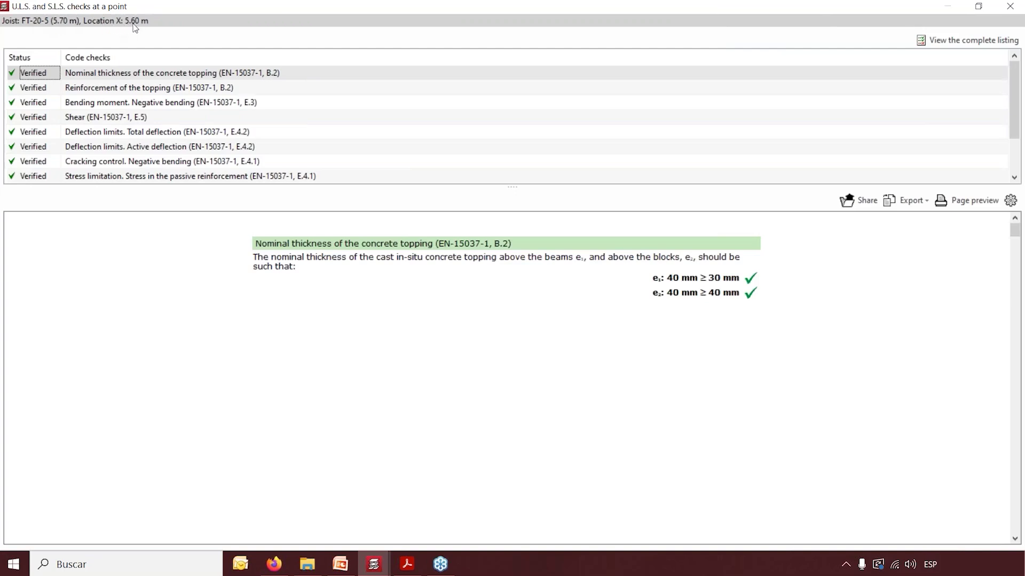
{"action": "left_click", "coordinate": [1009, 7]}
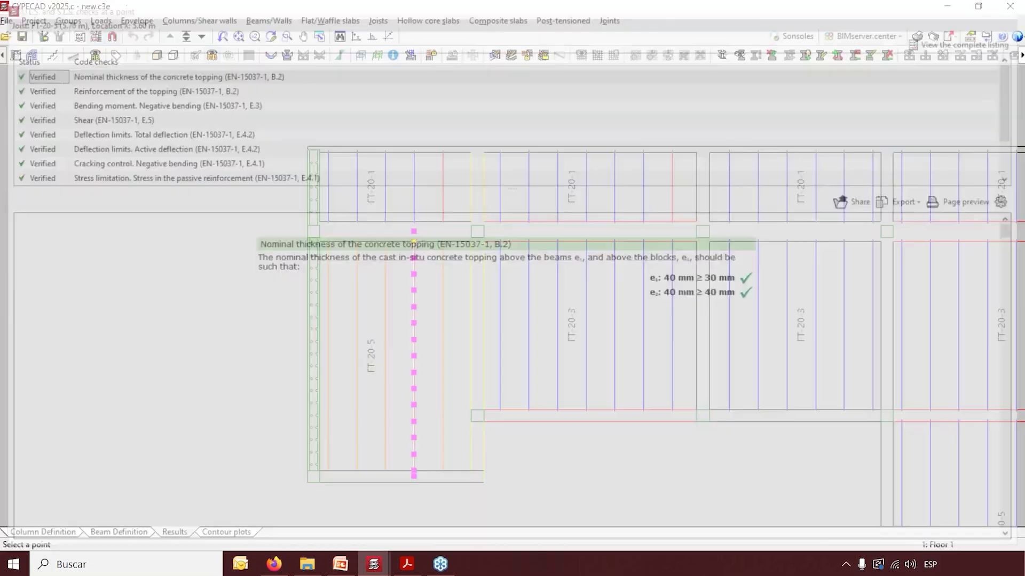
{"action": "left_click", "coordinate": [412, 359]}
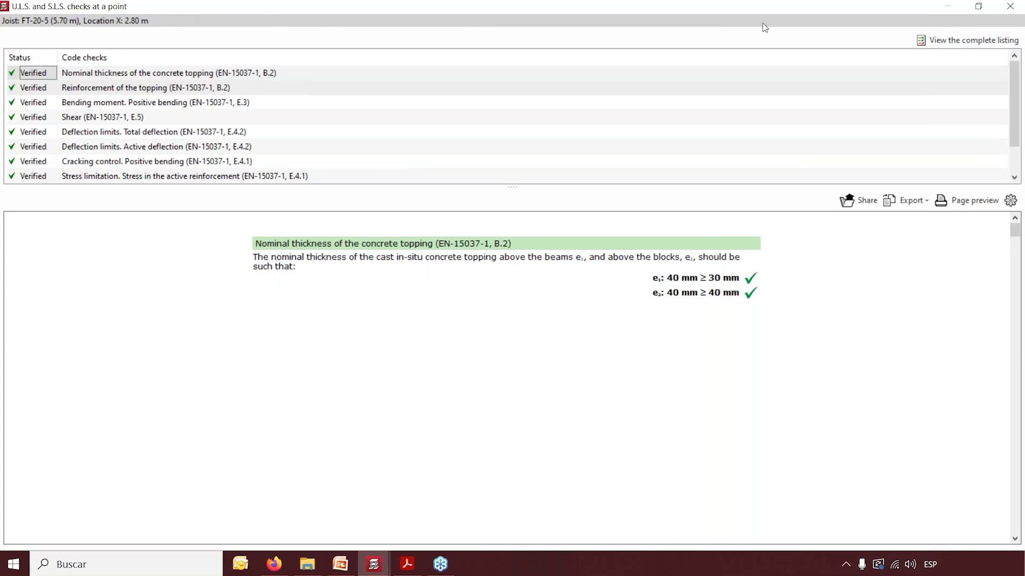
{"action": "left_click", "coordinate": [1010, 6]}
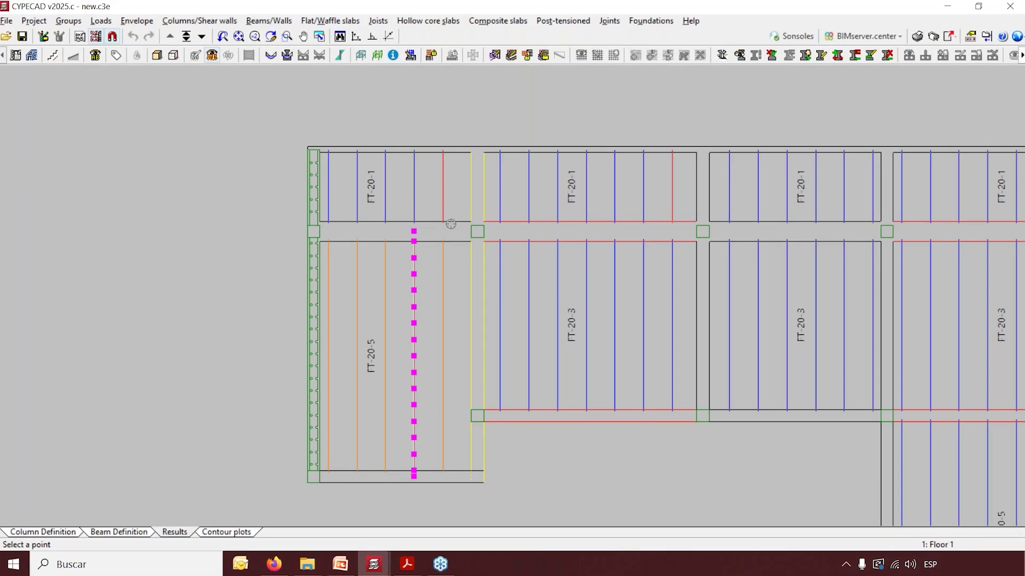
Edit the bottom reinforcement of the third FT-20-5 joist, look through all available lengths, and accept joist FT-20-5 with a 5.7 m length
{"action": "left_click", "coordinate": [378, 21]}
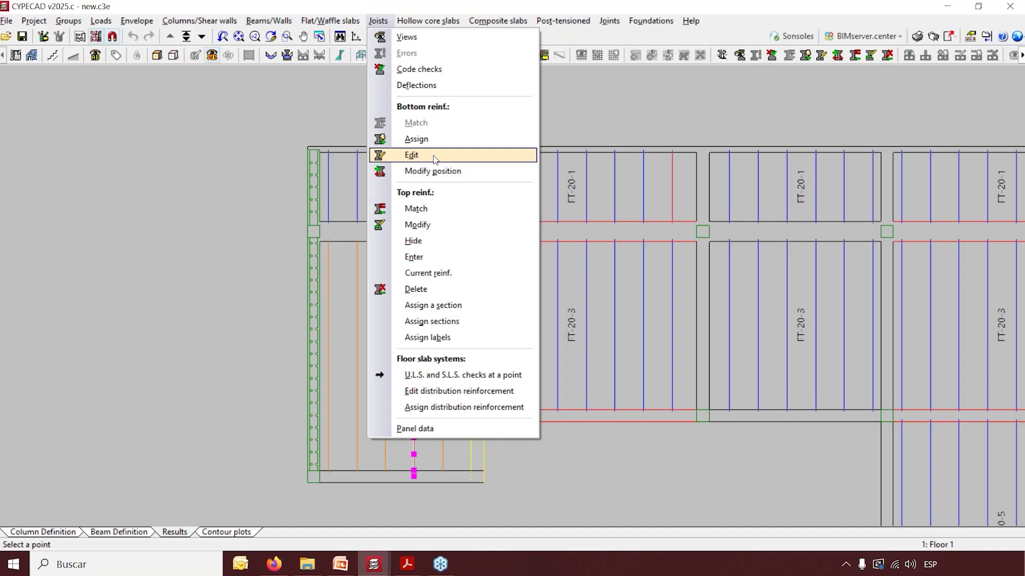
{"action": "left_click", "coordinate": [411, 155]}
{"action": "left_click", "coordinate": [386, 302]}
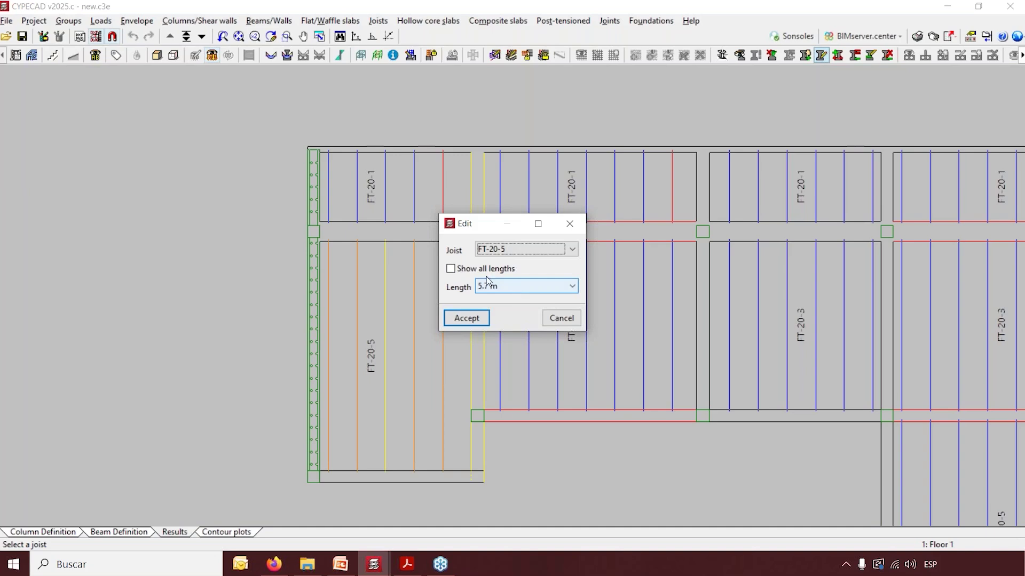
{"action": "left_click", "coordinate": [451, 269]}
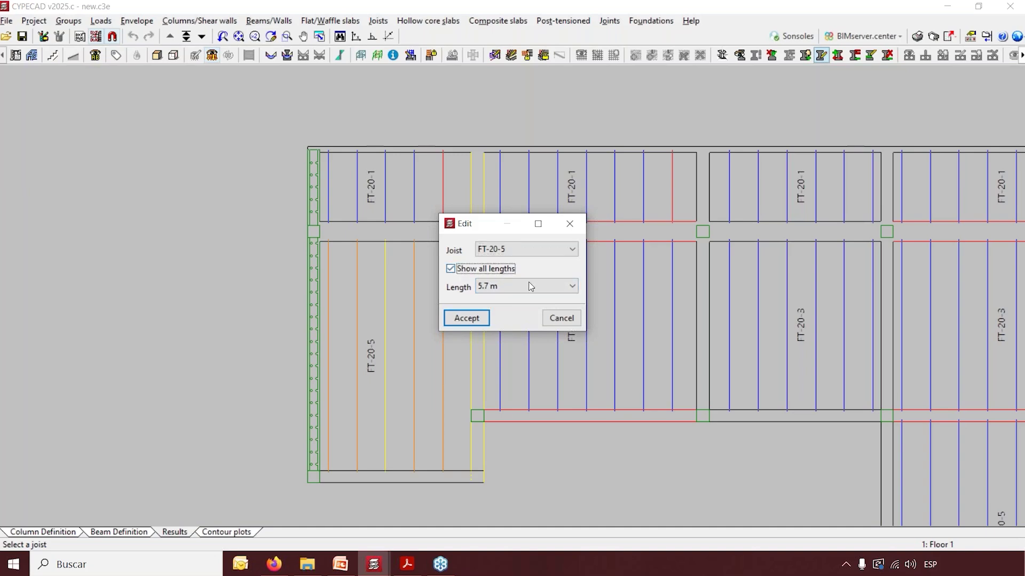
{"action": "left_click", "coordinate": [571, 287]}
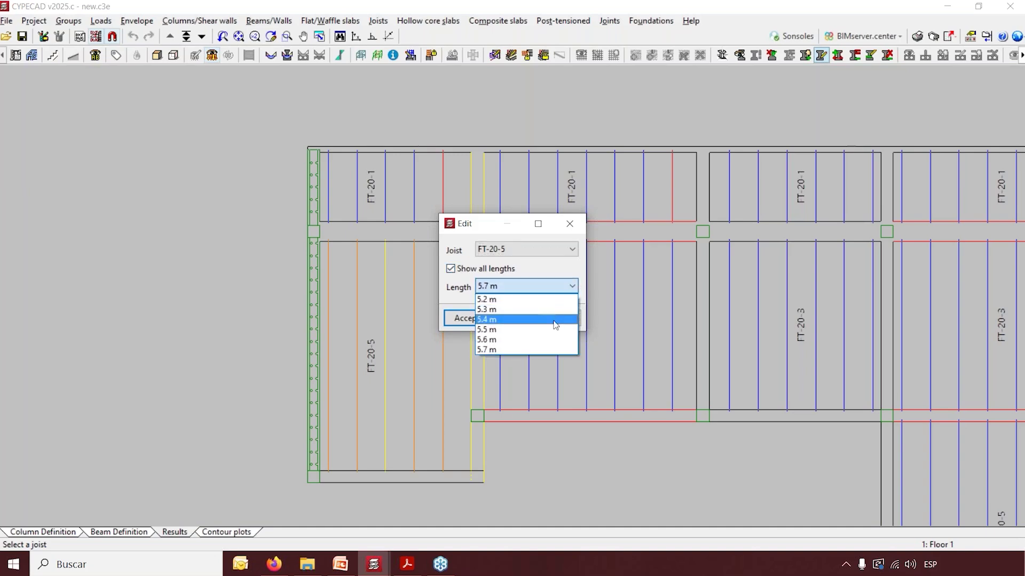
{"action": "left_click", "coordinate": [531, 347]}
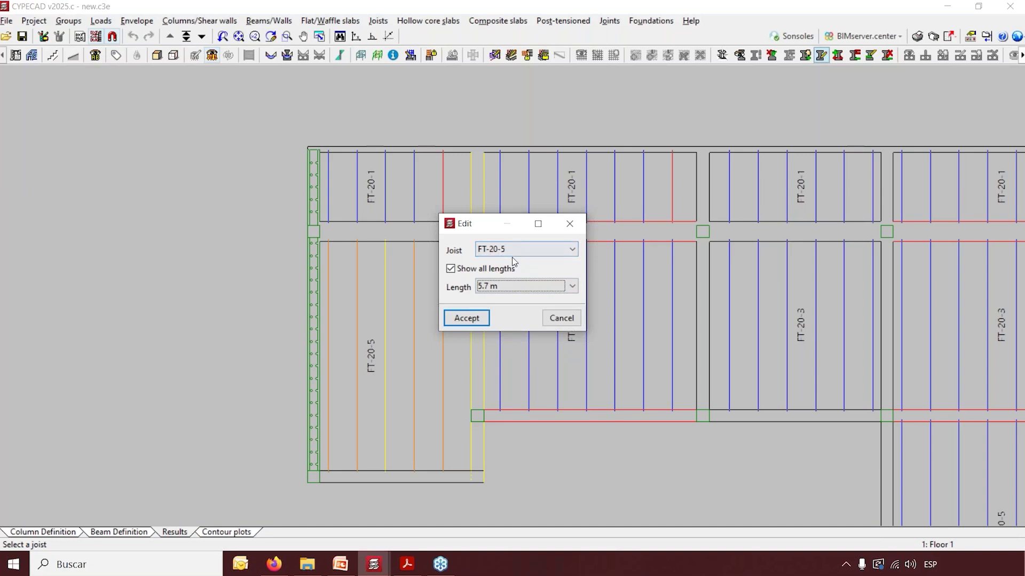
{"action": "left_click", "coordinate": [468, 271]}
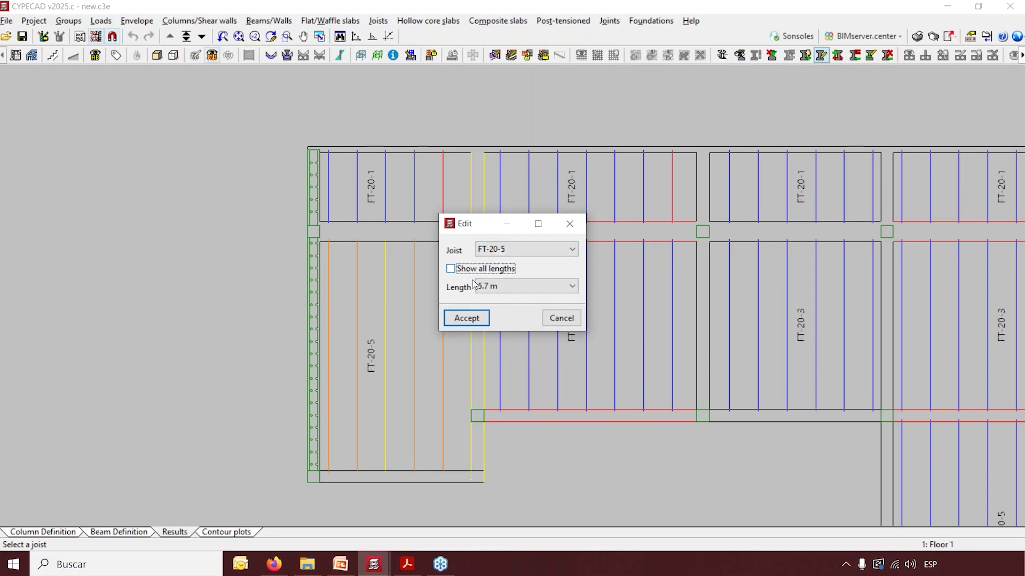
{"action": "left_click", "coordinate": [479, 323]}
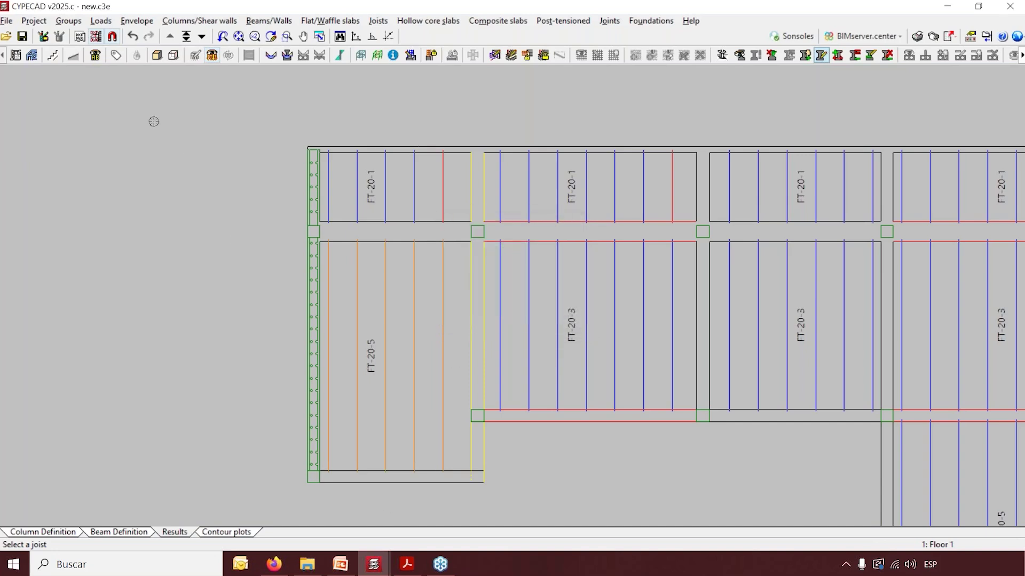
Examine the minimum and maximum joist support lengths in the design options for precast concrete joist floor slab systems, leaving them unchanged
{"action": "left_click", "coordinate": [34, 20]}
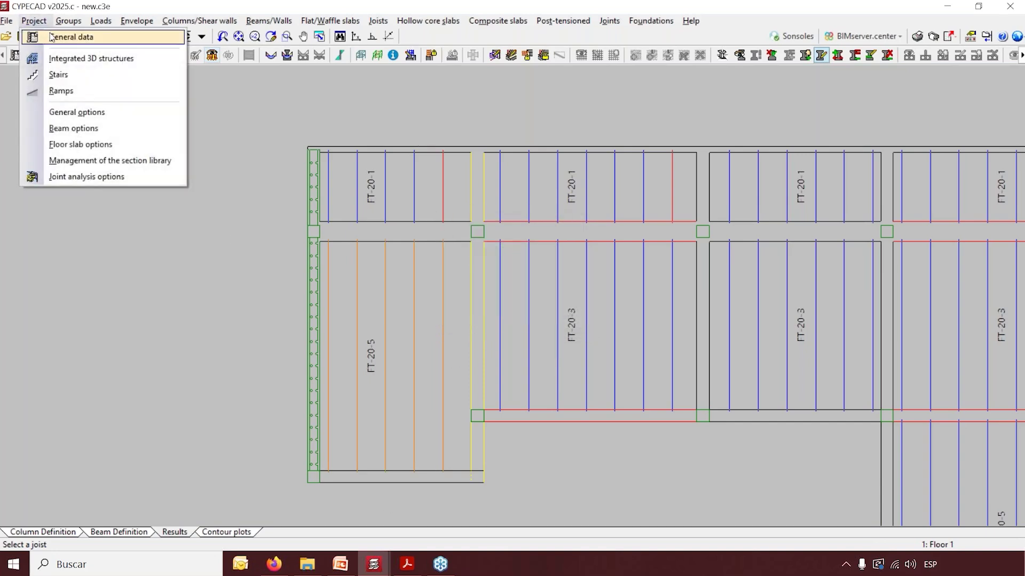
{"action": "left_click", "coordinate": [59, 144]}
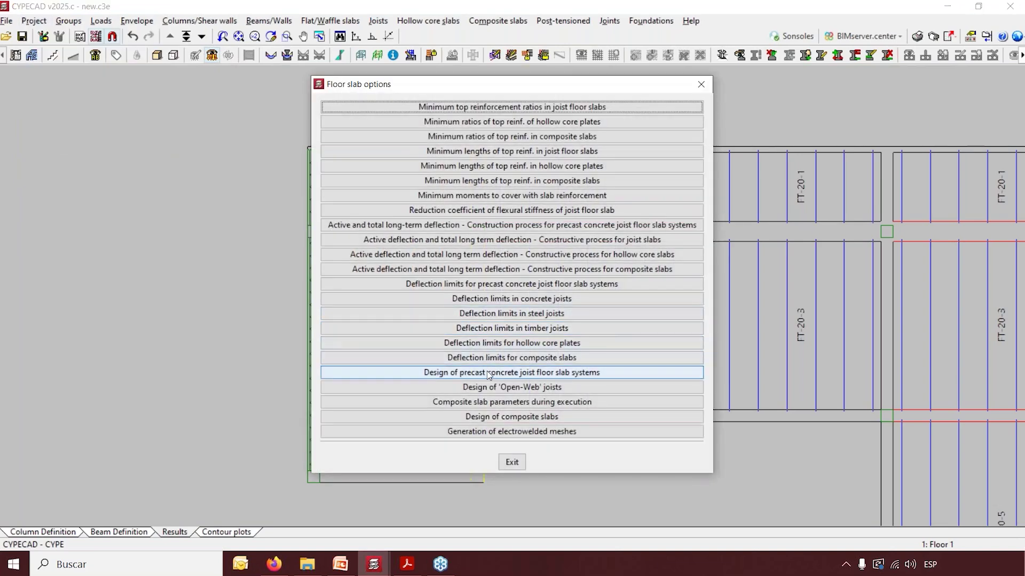
{"action": "left_click", "coordinate": [507, 373]}
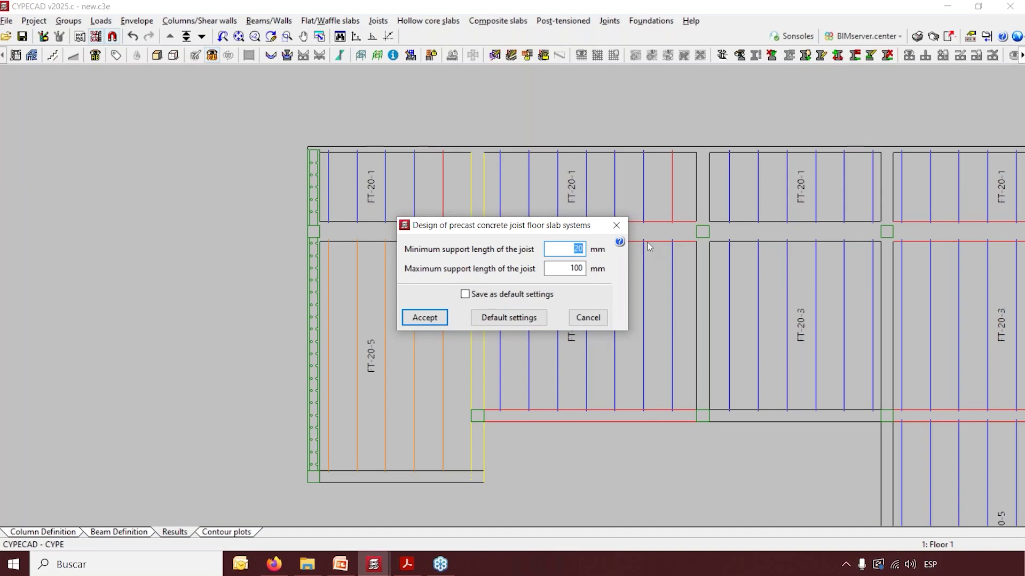
{"action": "left_click", "coordinate": [617, 226]}
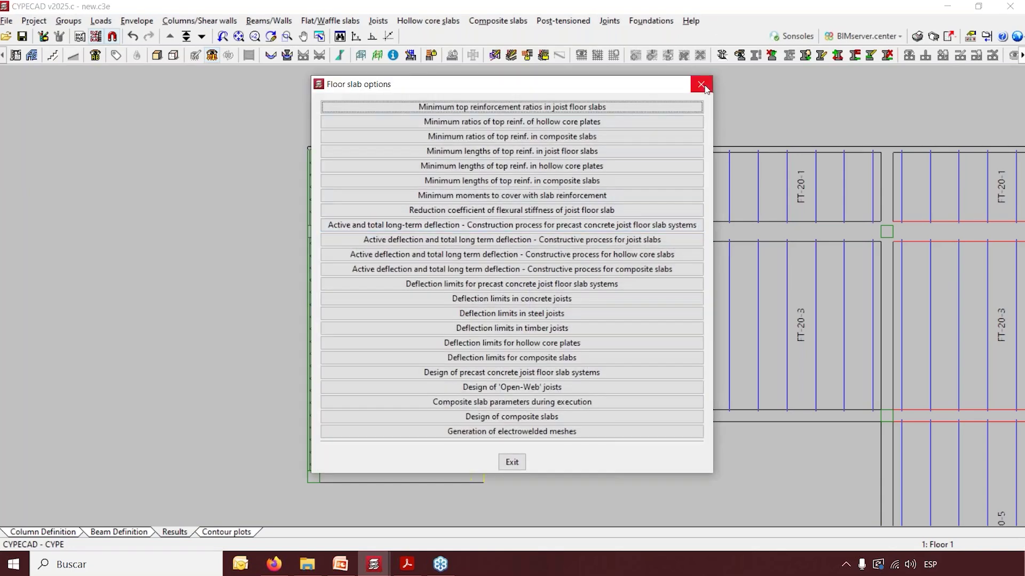
{"action": "left_click", "coordinate": [701, 85]}
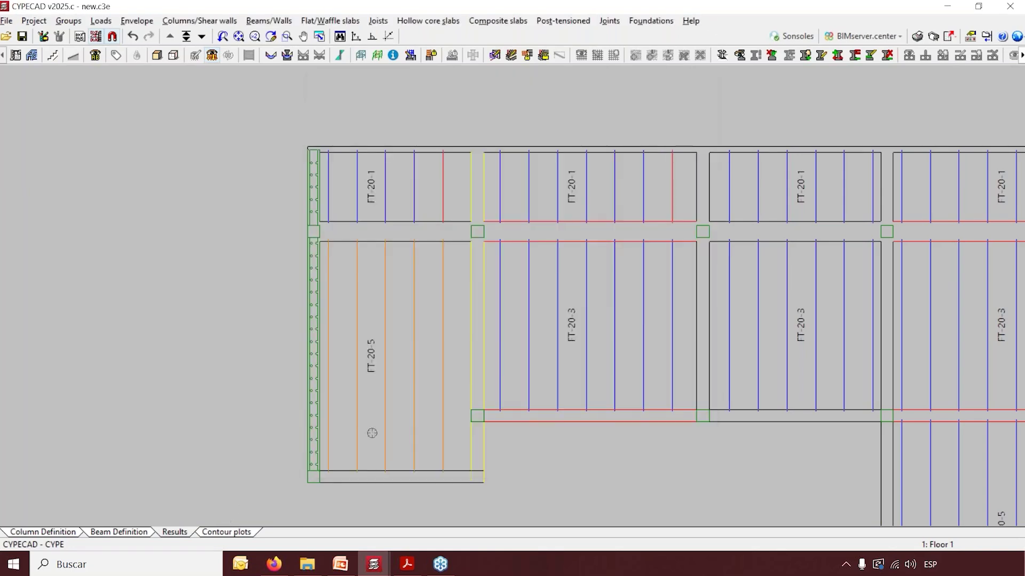
Check the span deflections of the fourth joist in the FT-20-5 panel beside the wall
{"action": "left_click", "coordinate": [378, 21]}
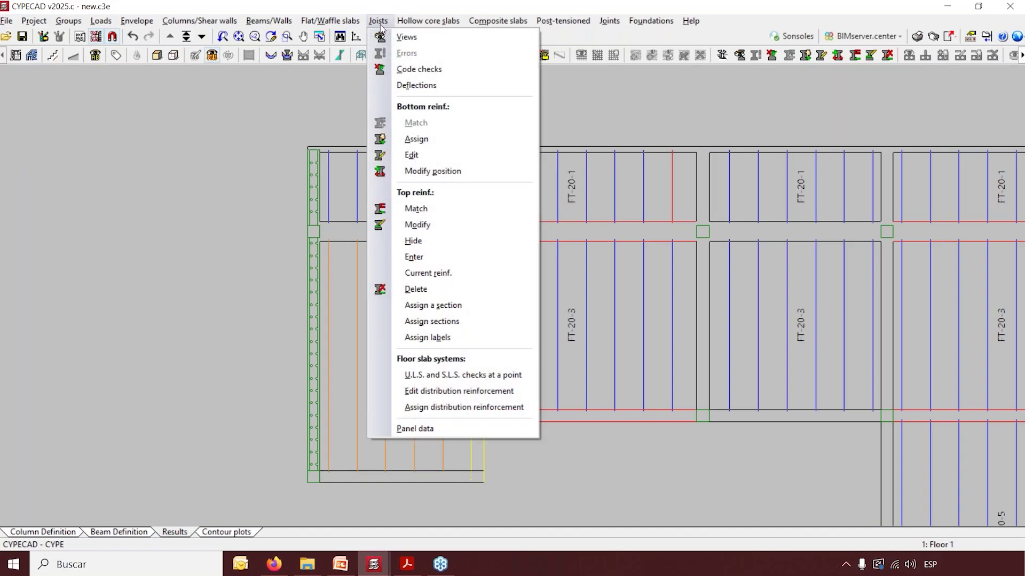
{"action": "left_click", "coordinate": [423, 85]}
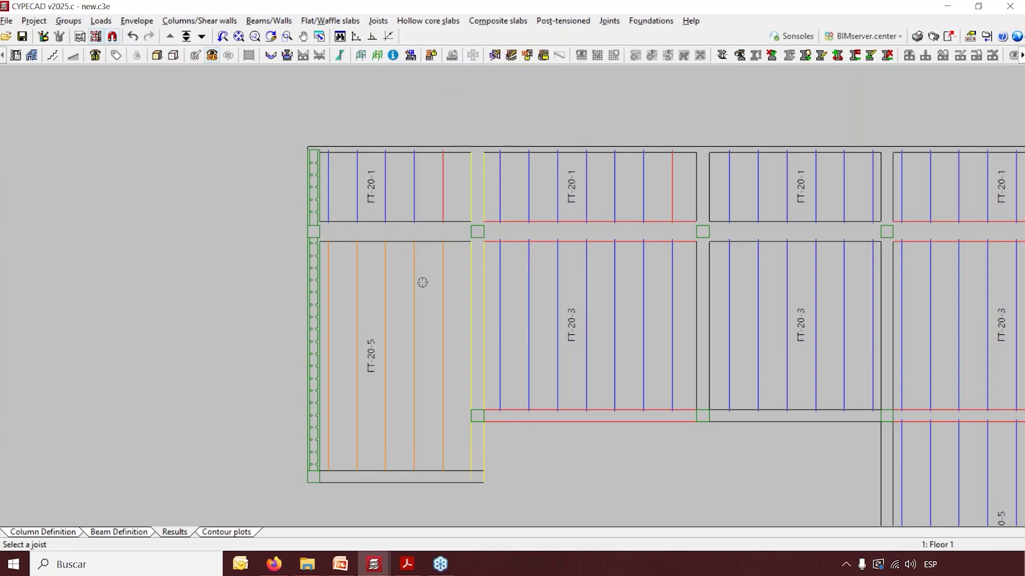
{"action": "left_click", "coordinate": [416, 287]}
{"action": "right_click", "coordinate": [410, 298]}
{"action": "left_click", "coordinate": [377, 20]}
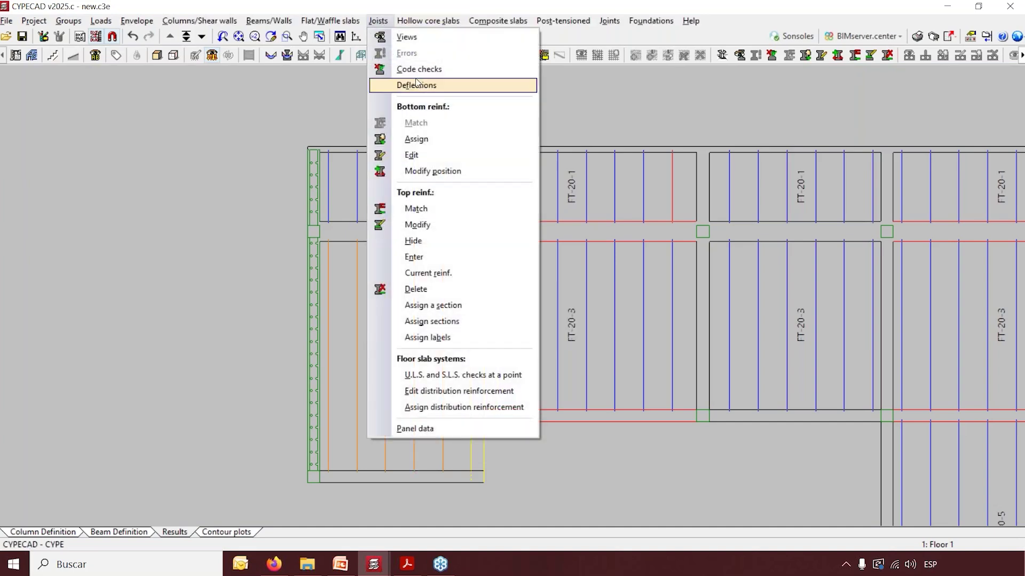
{"action": "left_click", "coordinate": [418, 85]}
{"action": "left_click", "coordinate": [410, 273]}
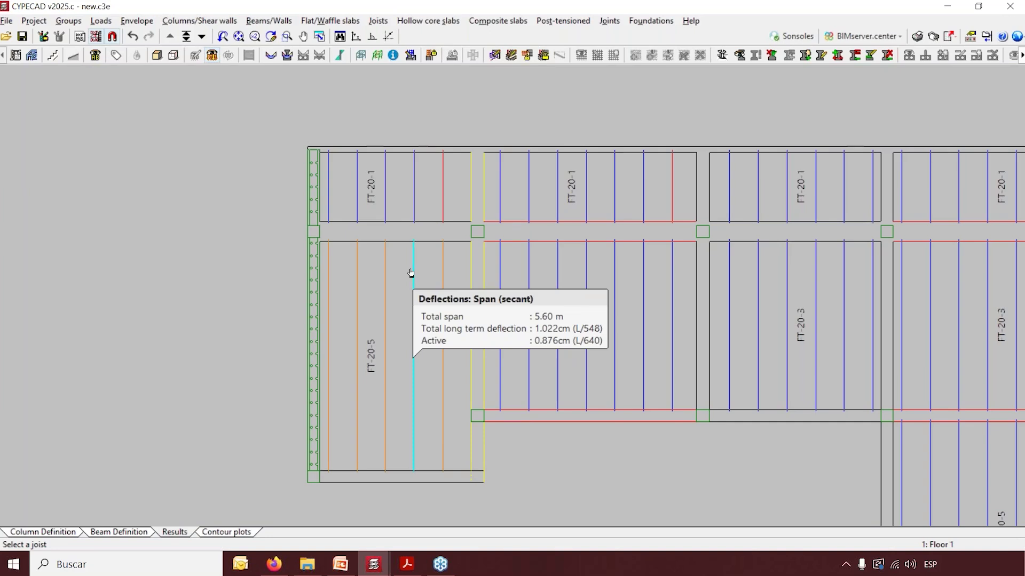
Examine the construction process settings for active and total long-term deflection of precast concrete joist floor slab systems, including the storage period and load percentages
{"action": "left_click", "coordinate": [38, 22]}
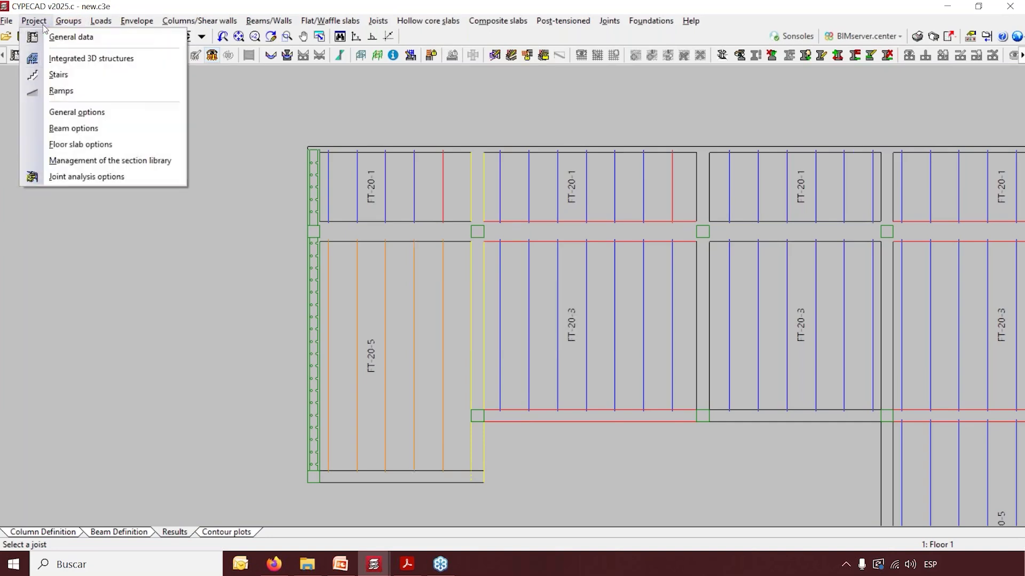
{"action": "left_click", "coordinate": [109, 146]}
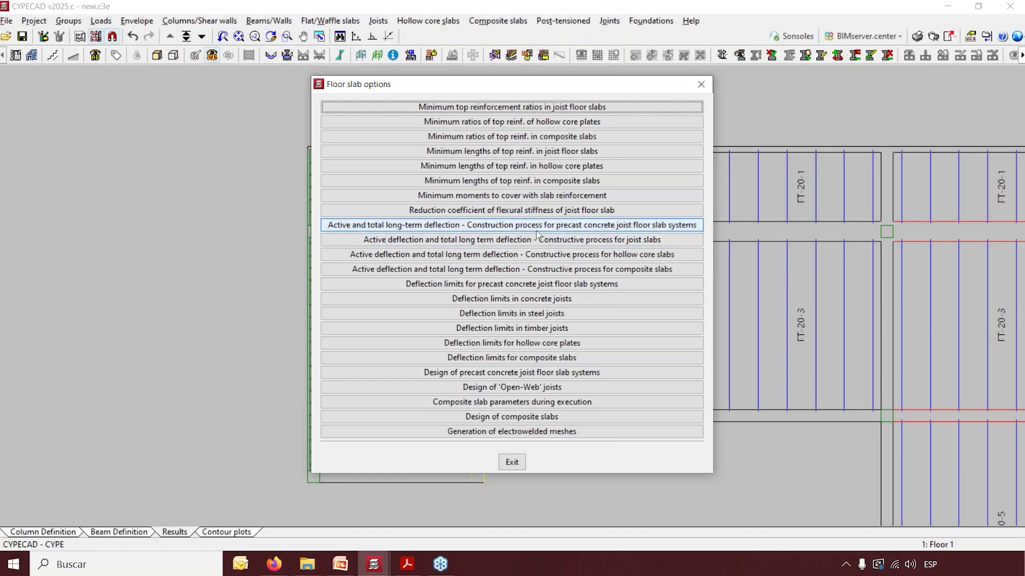
{"action": "left_click", "coordinate": [607, 228]}
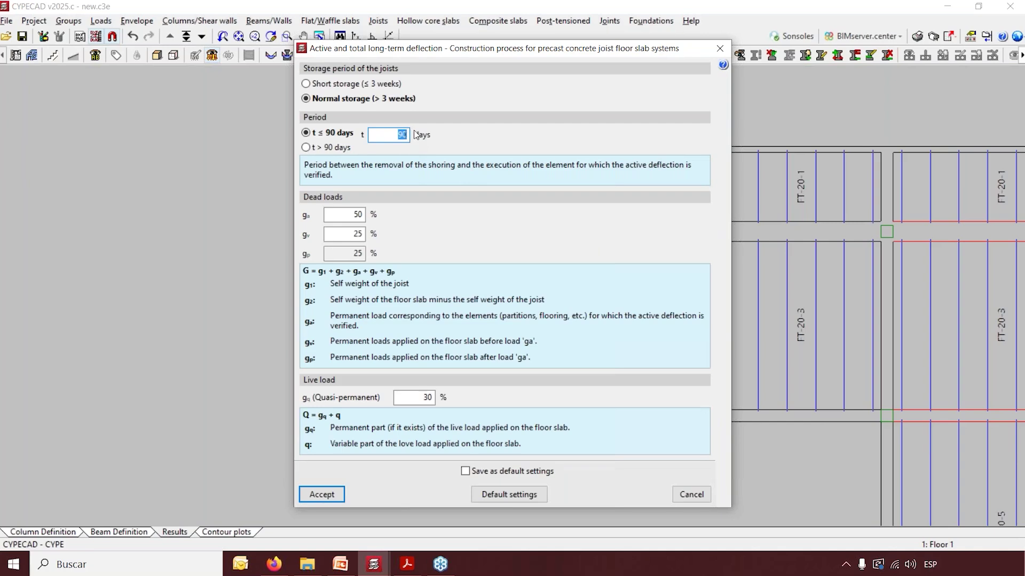
{"action": "left_click", "coordinate": [381, 138]}
{"action": "double_click", "coordinate": [381, 137]}
{"action": "left_click", "coordinate": [720, 49]}
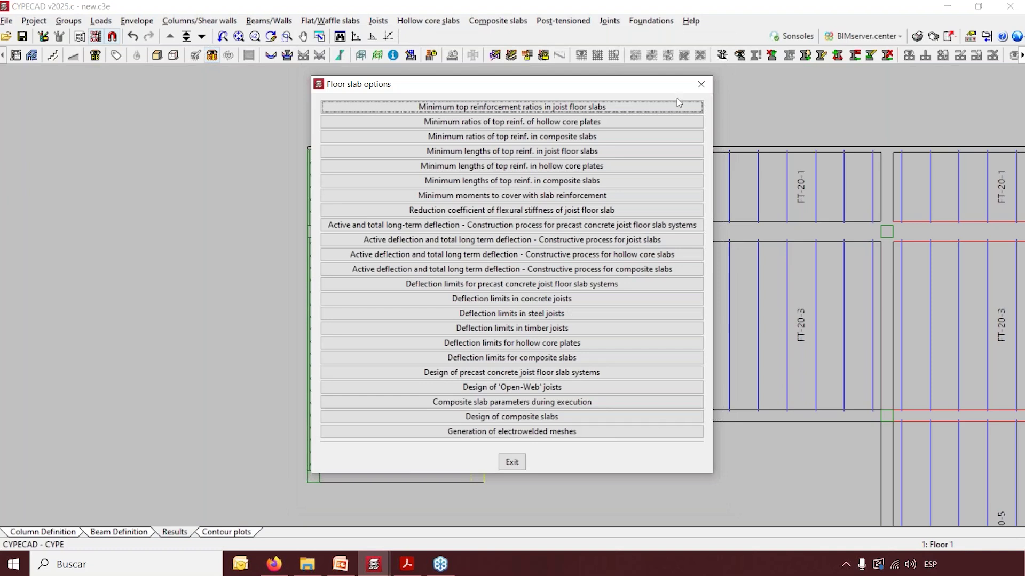
Examine the deflection limits for precast concrete joist floor slab systems and close the floor slab options
{"action": "left_click", "coordinate": [658, 288]}
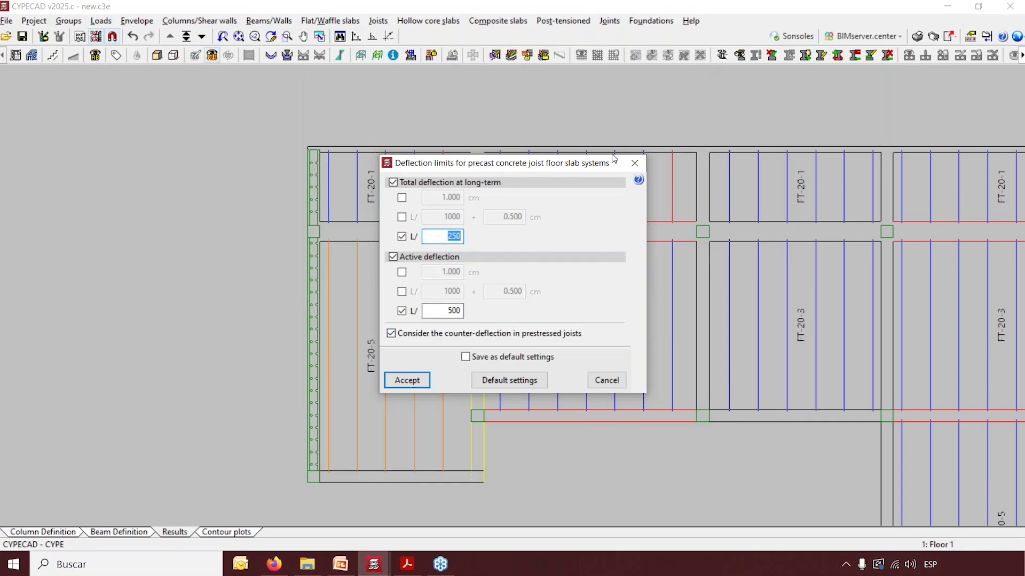
{"action": "left_click", "coordinate": [634, 163]}
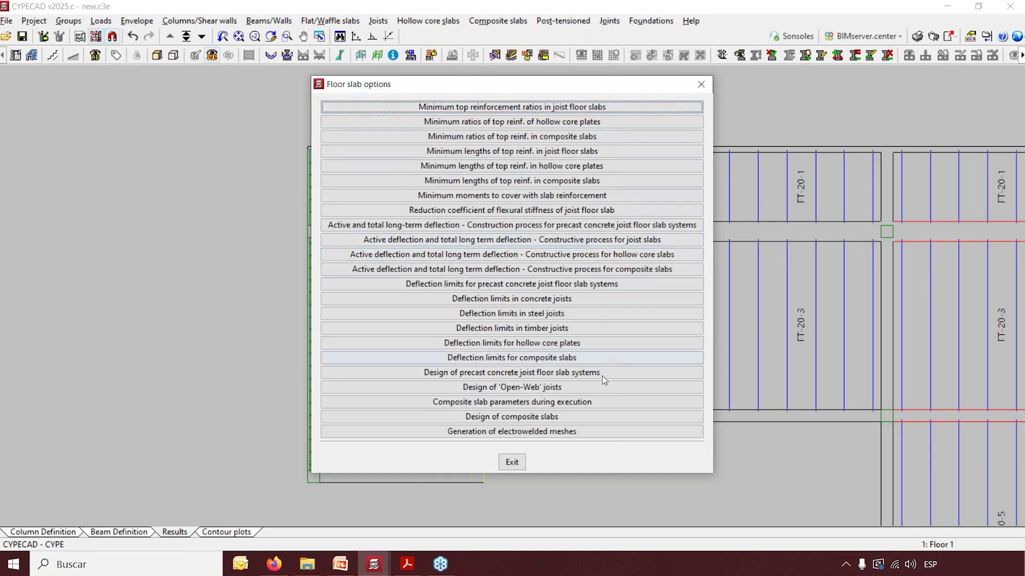
{"action": "left_click", "coordinate": [702, 88]}
Configure the joist views to show the reinforcement bars with their labels and the distribution mesh across Floor 1
{"action": "scroll", "coordinate": [199, 140], "scroll_direction": "down", "scroll_amount": 2}
{"action": "scroll", "coordinate": [190, 131], "scroll_direction": "down", "scroll_amount": 2}
{"action": "scroll", "coordinate": [416, 212], "scroll_direction": "down", "scroll_amount": 1}
{"action": "left_click", "coordinate": [378, 21]}
{"action": "left_click", "coordinate": [392, 36]}
{"action": "left_click", "coordinate": [344, 278]}
{"action": "left_click", "coordinate": [356, 431]}
{"action": "left_click", "coordinate": [359, 459]}
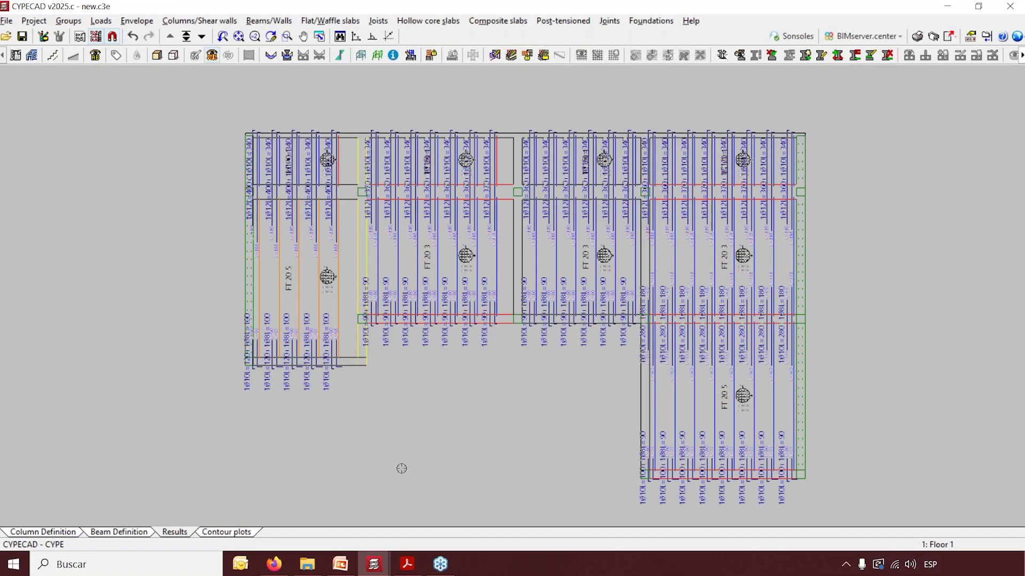
Start the project drawing selection and add a Detailing of columns drawing for all columns and all floors
{"action": "left_click", "coordinate": [932, 37]}
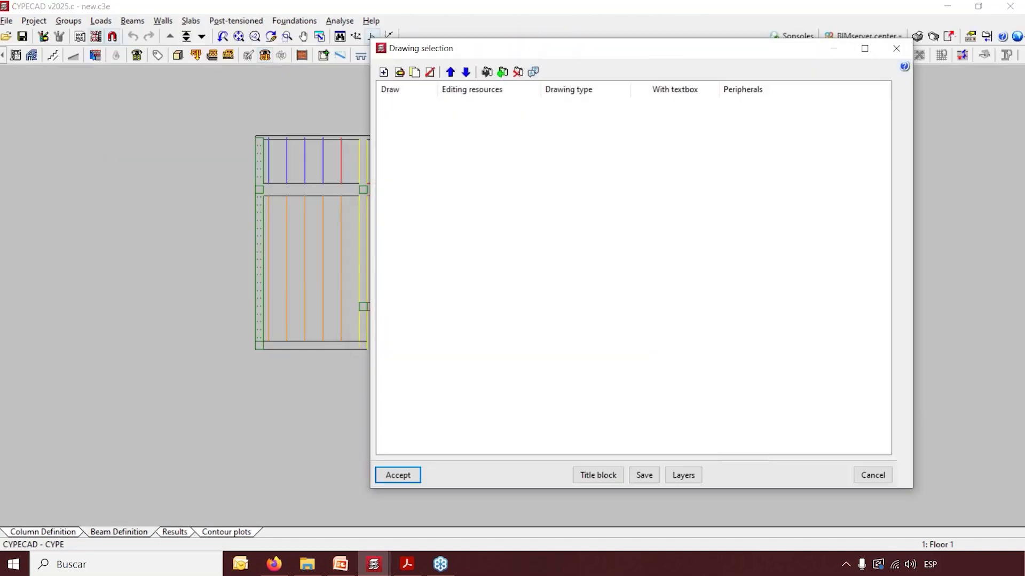
{"action": "left_click", "coordinate": [383, 72]}
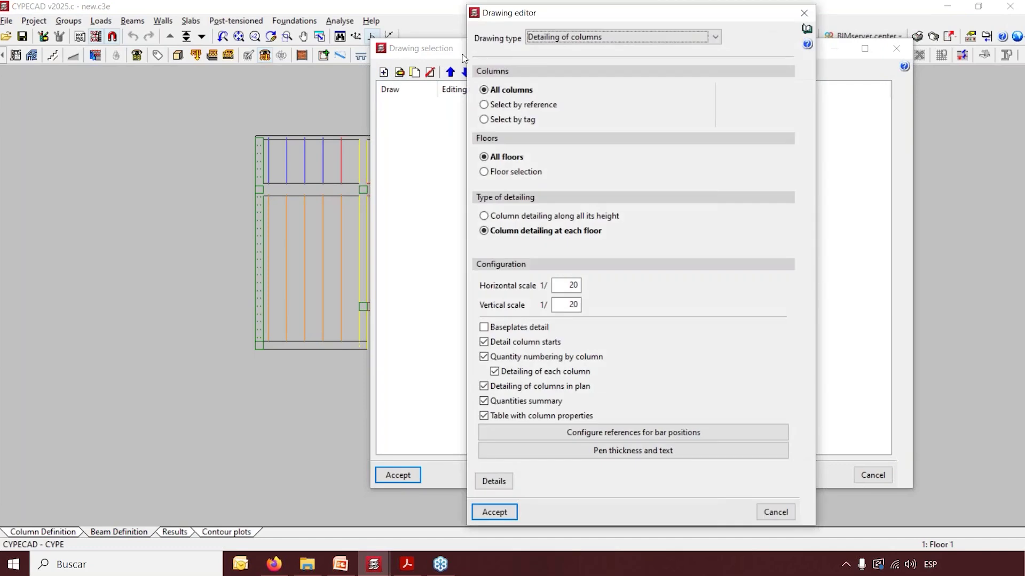
{"action": "left_click", "coordinate": [715, 38]}
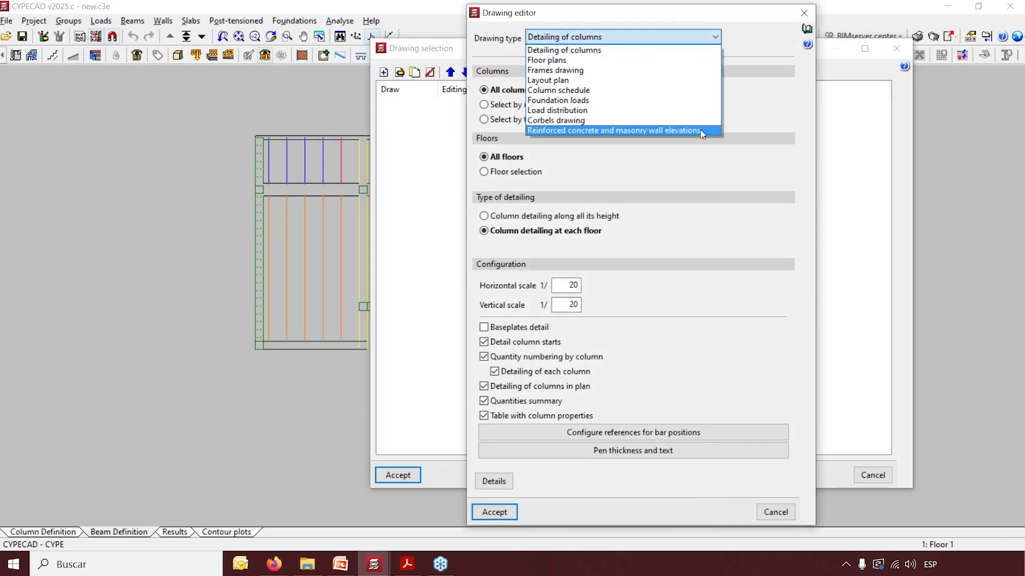
{"action": "left_click", "coordinate": [685, 53]}
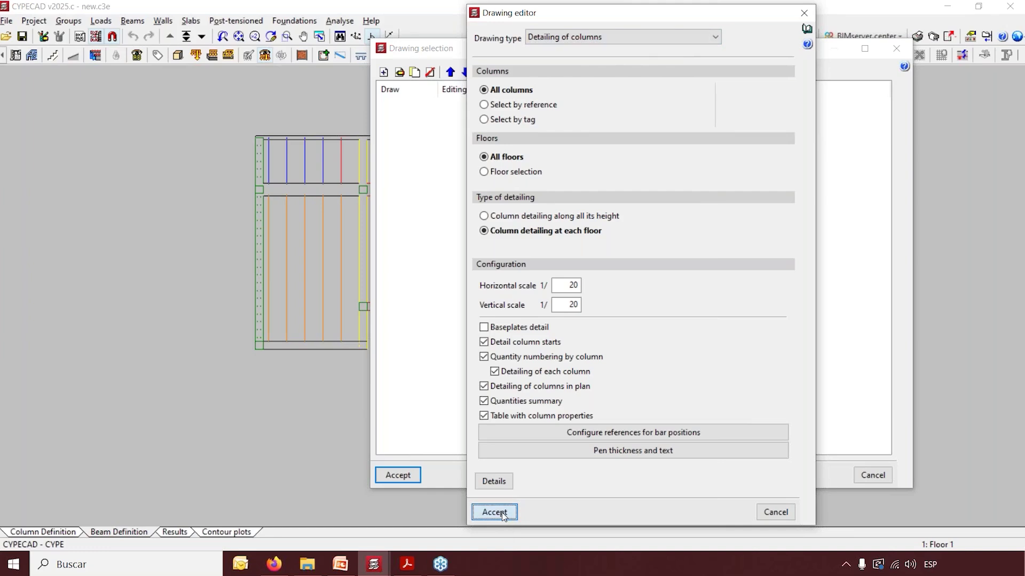
{"action": "left_click", "coordinate": [494, 512]}
Add a Floor plans drawing with plan type Replanteo at scale 1/50, from group 0 to group 1
{"action": "left_click", "coordinate": [384, 73]}
{"action": "left_click", "coordinate": [698, 44]}
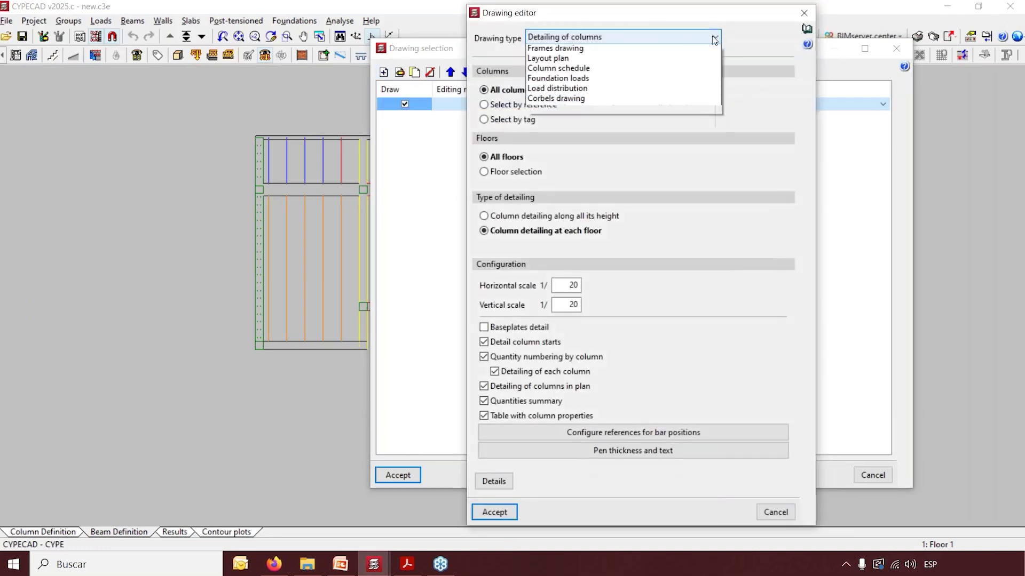
{"action": "left_click", "coordinate": [696, 61]}
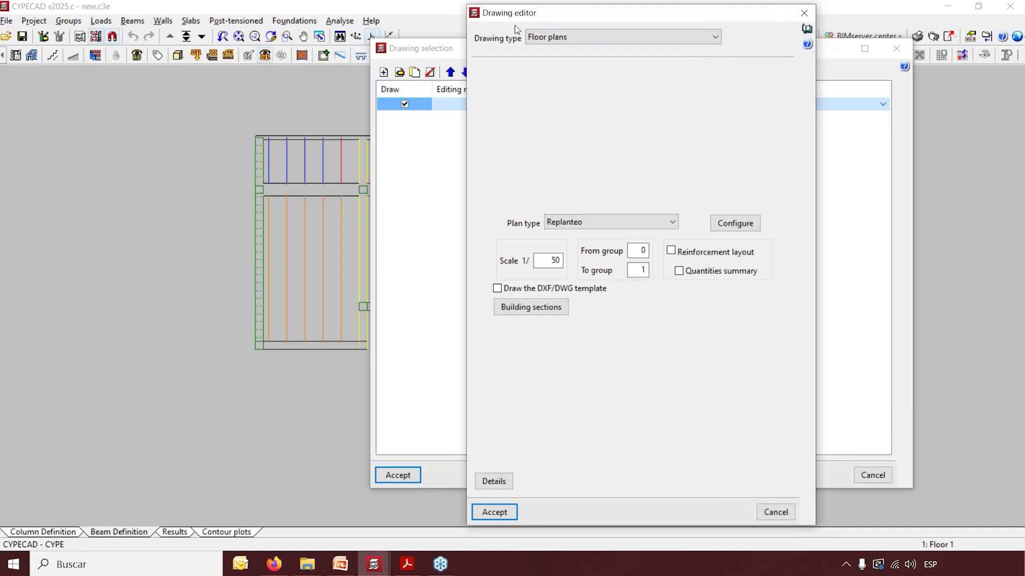
{"action": "left_click", "coordinate": [494, 512]}
Add a Frames drawing covering all groups at scale 1/20 to the drawing selection
{"action": "left_click", "coordinate": [383, 72]}
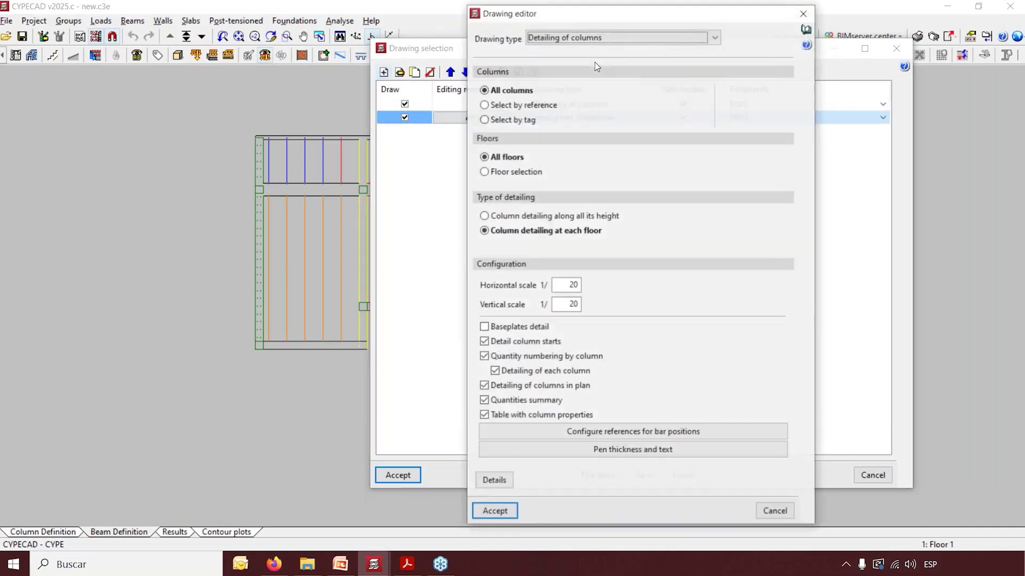
{"action": "left_click", "coordinate": [620, 36]}
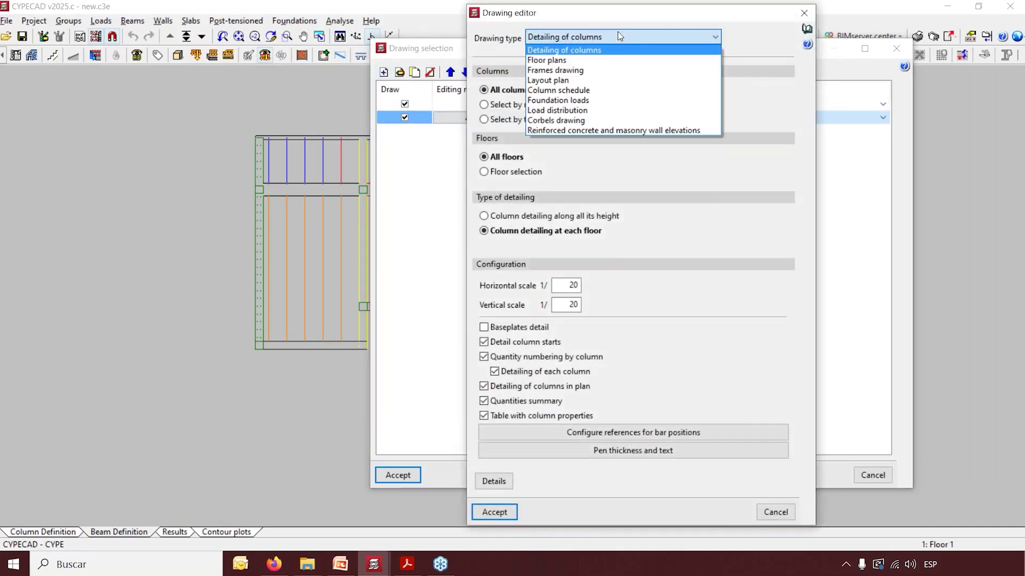
{"action": "left_click", "coordinate": [624, 71]}
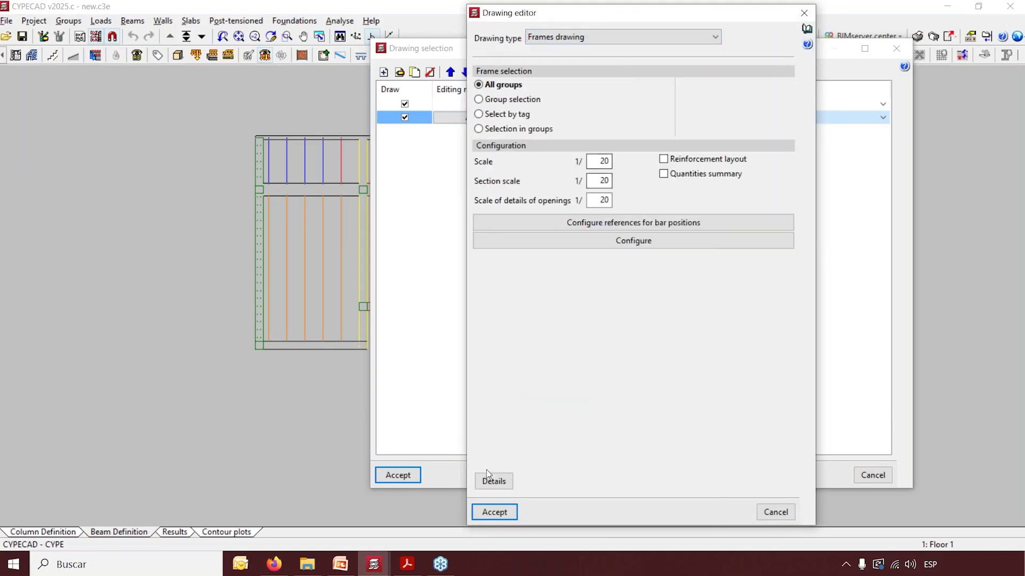
{"action": "left_click", "coordinate": [495, 515]}
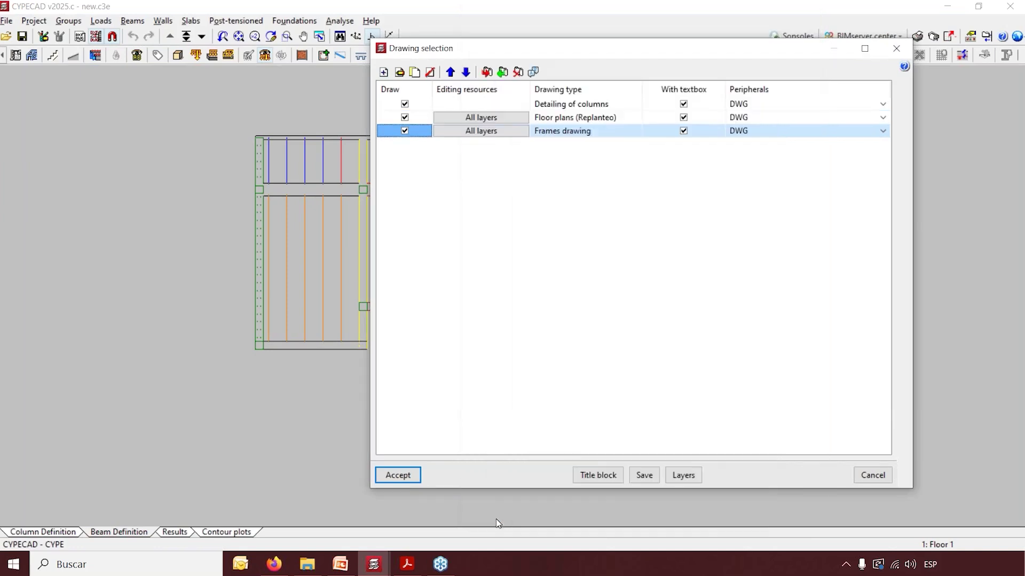
Generate the DWG drawing layouts from the selected drawings and display the detail of all the drawings
{"action": "left_click", "coordinate": [408, 478]}
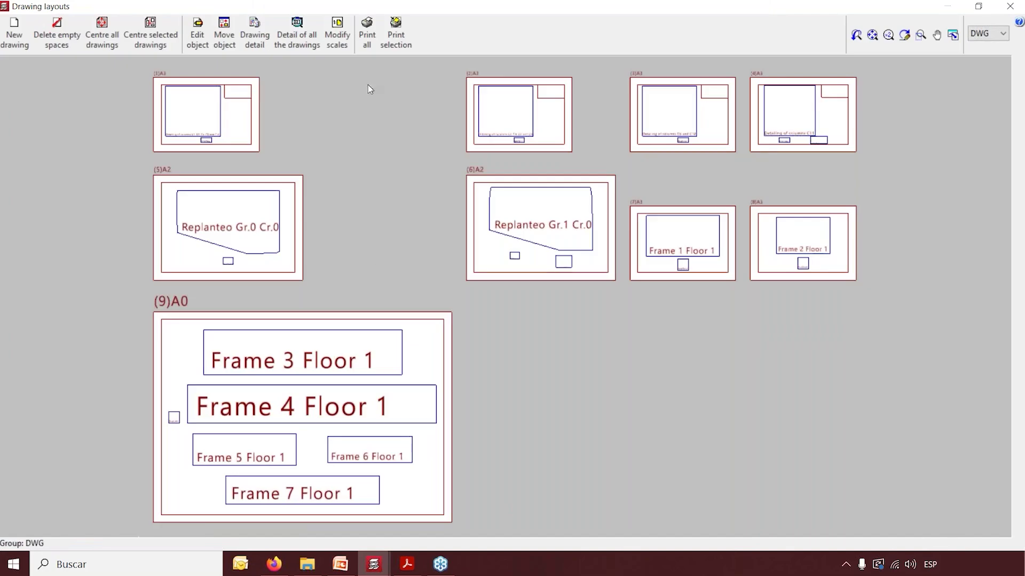
{"action": "left_click", "coordinate": [300, 34]}
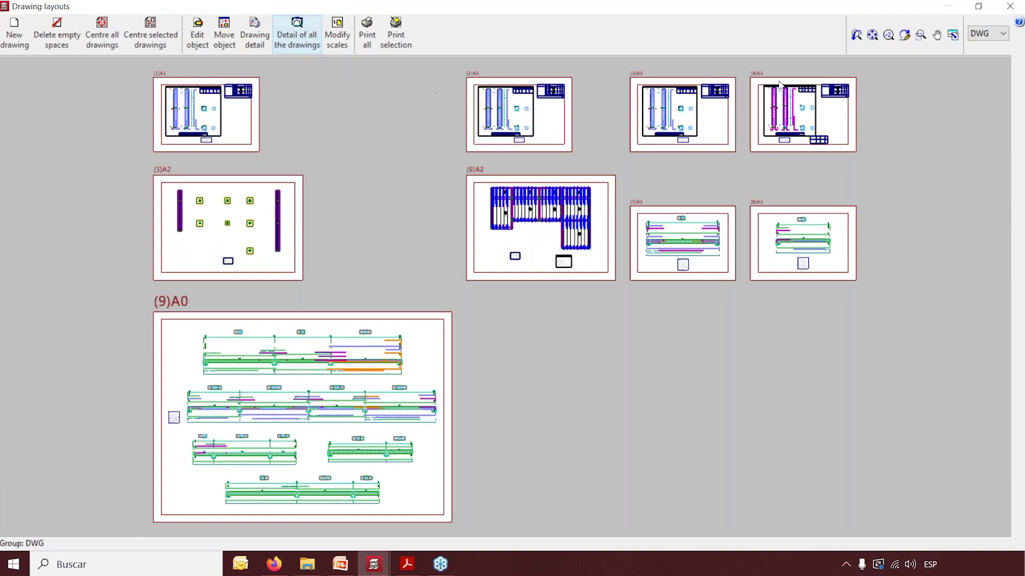
Examine the Replanteo Gr.1 floor plan, reading the joist lengths, top reinforcement labels and distribution mesh in panels J1, J2, J5 and J6
{"action": "left_click", "coordinate": [920, 35]}
{"action": "mouse_move", "coordinate": [460, 161]}
{"action": "left_mouse_down"}
{"action": "mouse_move", "coordinate": [607, 274]}
{"action": "mouse_move", "coordinate": [612, 302]}
{"action": "left_mouse_up"}
{"action": "scroll", "coordinate": [565, 326], "scroll_direction": "up", "scroll_amount": 2}
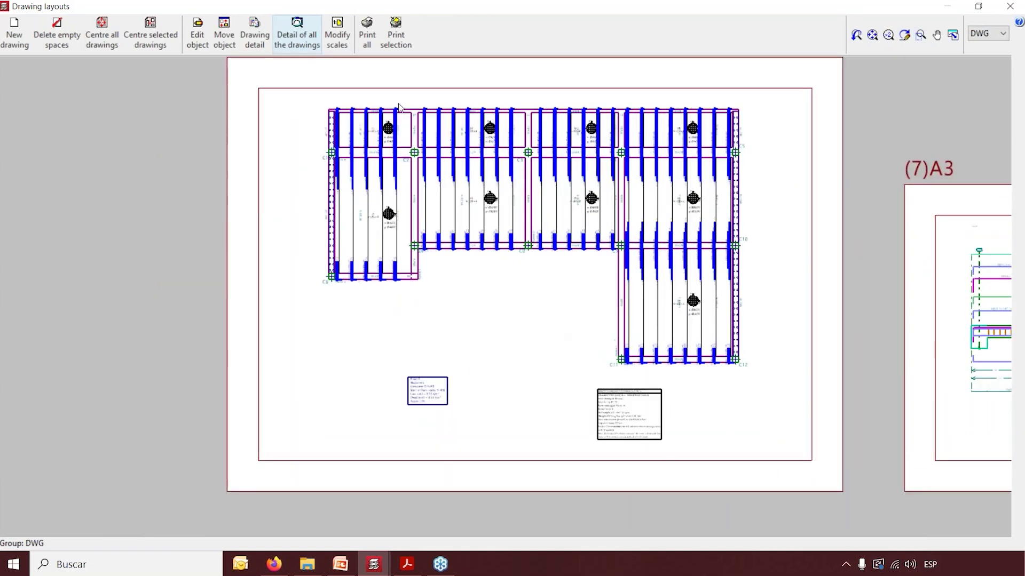
{"action": "scroll", "coordinate": [363, 109], "scroll_direction": "up", "scroll_amount": 5}
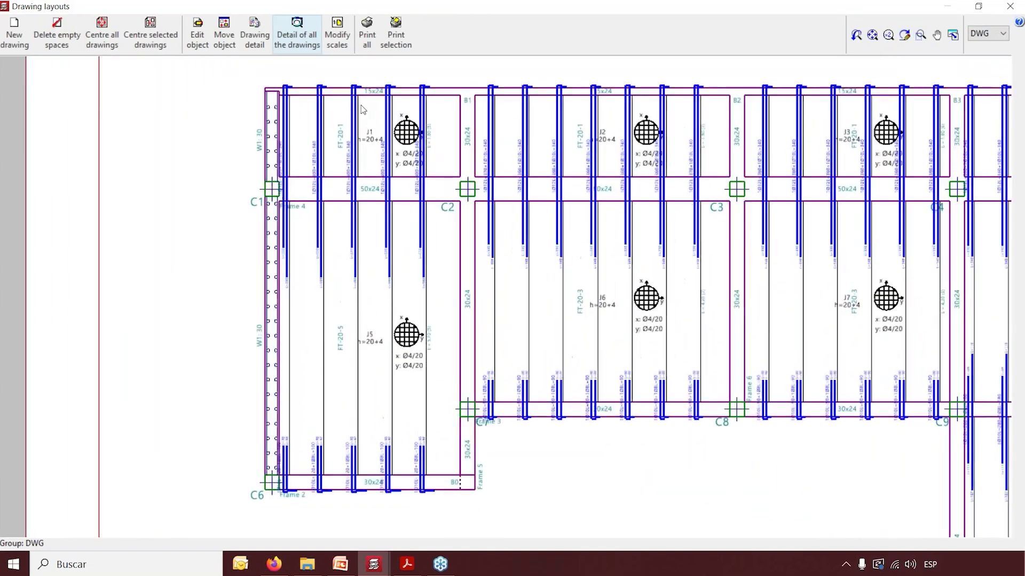
{"action": "scroll", "coordinate": [362, 110], "scroll_direction": "up", "scroll_amount": 4}
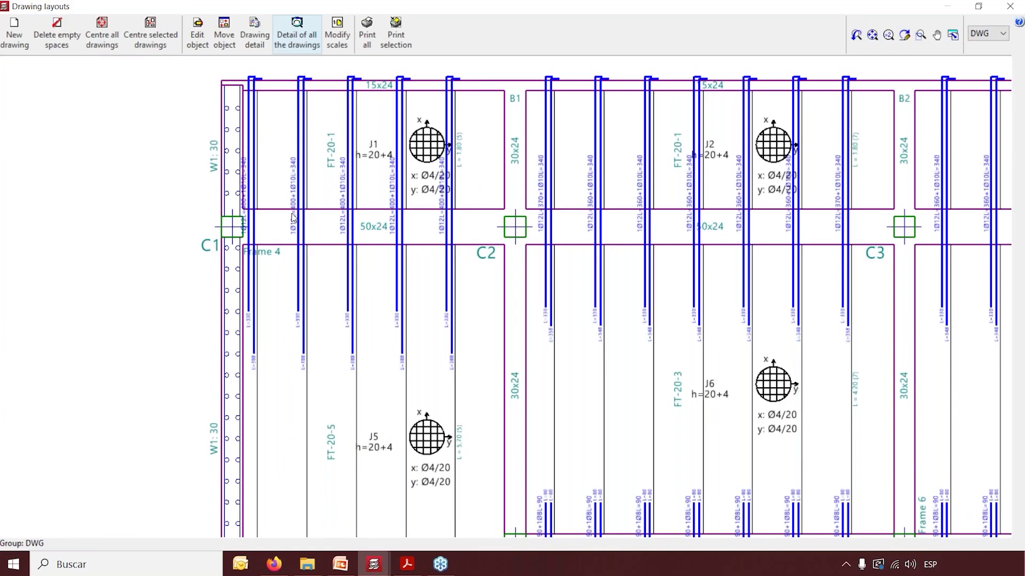
{"action": "scroll", "coordinate": [288, 225], "scroll_direction": "up", "scroll_amount": 2}
{"action": "scroll", "coordinate": [275, 220], "scroll_direction": "down", "scroll_amount": 1}
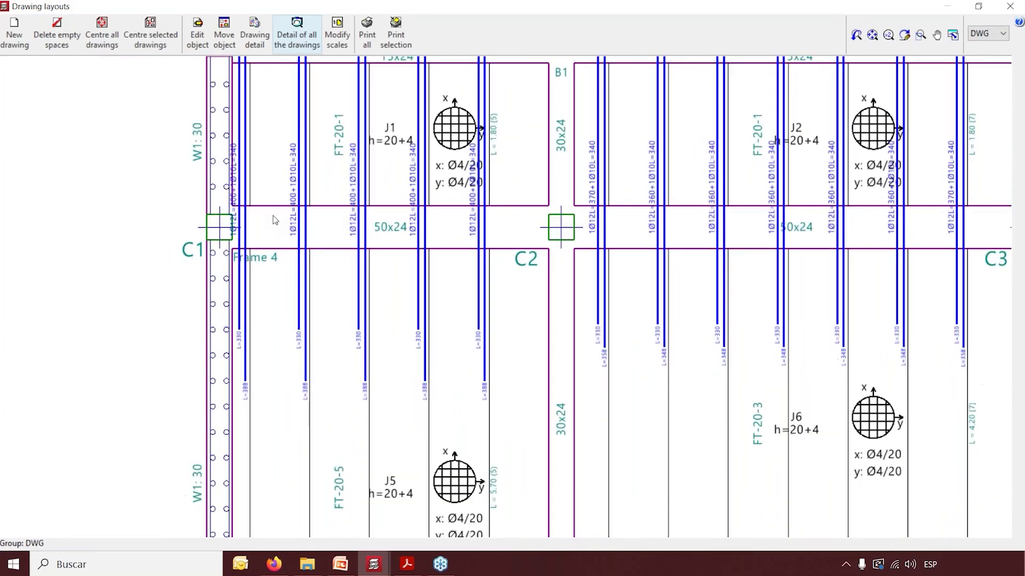
{"action": "scroll", "coordinate": [306, 160], "scroll_direction": "down", "scroll_amount": 1}
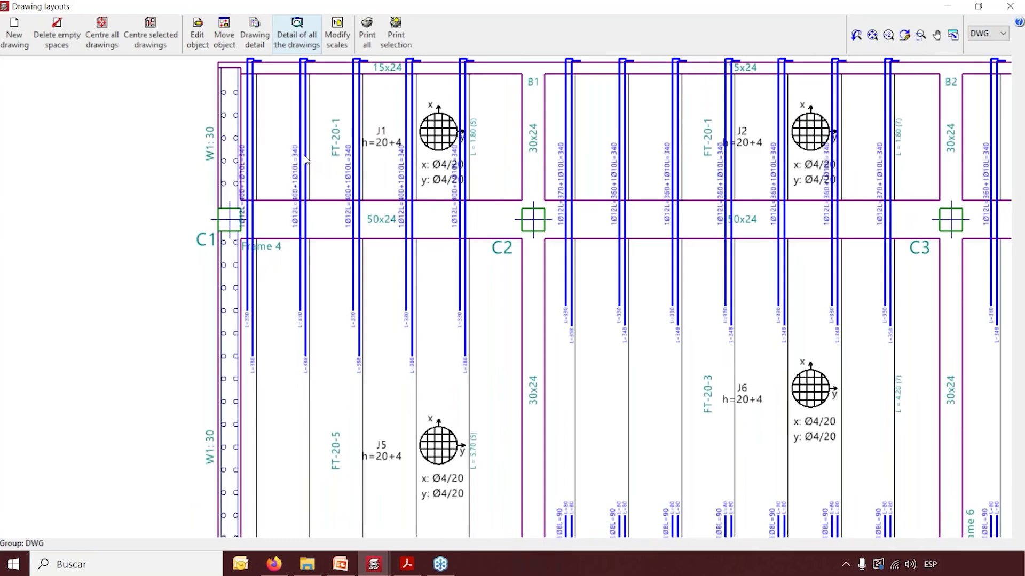
{"action": "scroll", "coordinate": [306, 160], "scroll_direction": "down", "scroll_amount": 1}
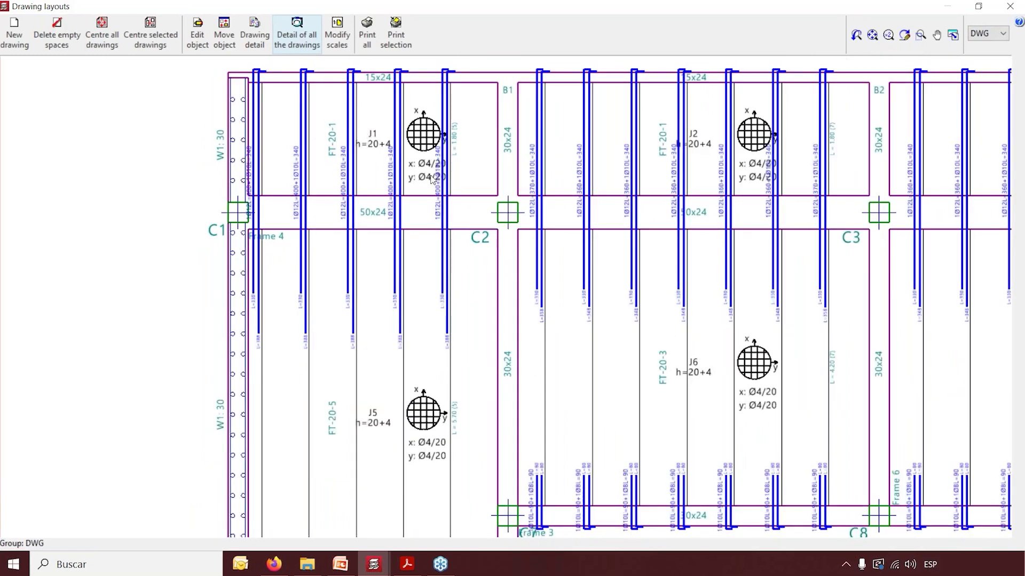
{"action": "scroll", "coordinate": [429, 176], "scroll_direction": "down", "scroll_amount": 2}
{"action": "scroll", "coordinate": [395, 374], "scroll_direction": "up", "scroll_amount": 4}
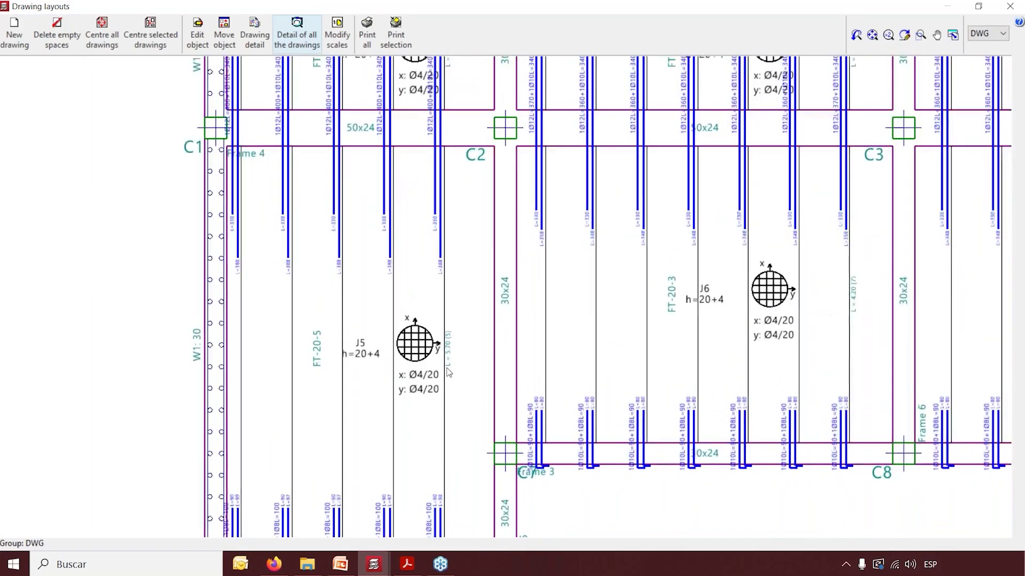
Examine the whole Replanteo Gr.1 sheet, reading the Floor 1 textbox and the joist floor slab properties table, and close the drawing layouts
{"action": "scroll", "coordinate": [438, 321], "scroll_direction": "down", "scroll_amount": 1}
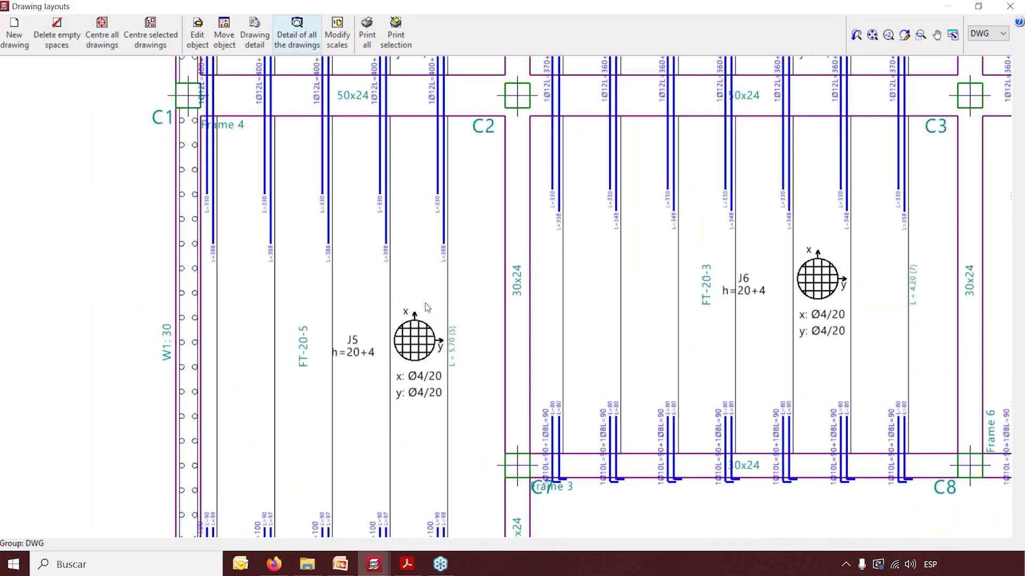
{"action": "scroll", "coordinate": [356, 245], "scroll_direction": "down", "scroll_amount": 2}
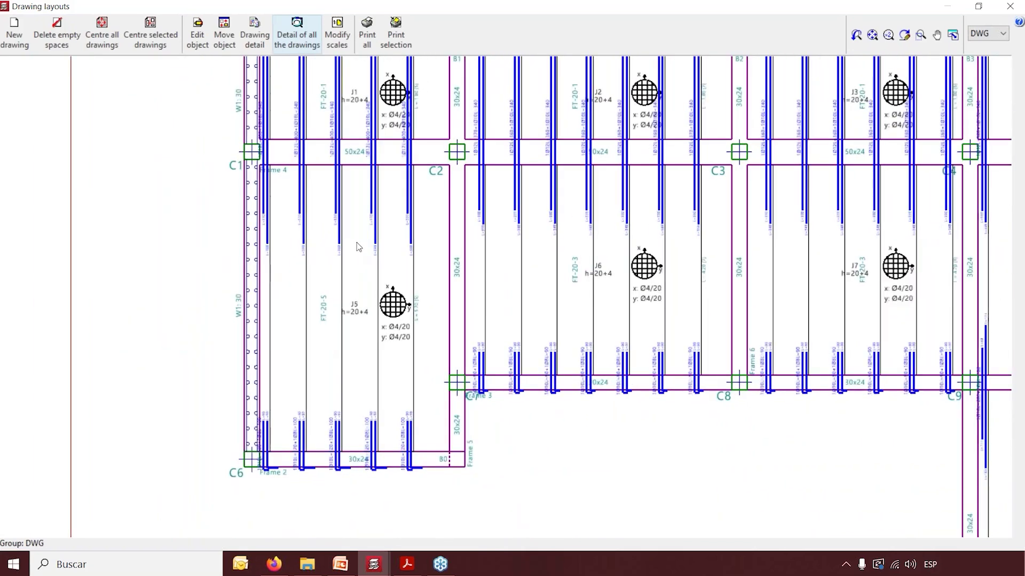
{"action": "scroll", "coordinate": [354, 230], "scroll_direction": "down", "scroll_amount": 3}
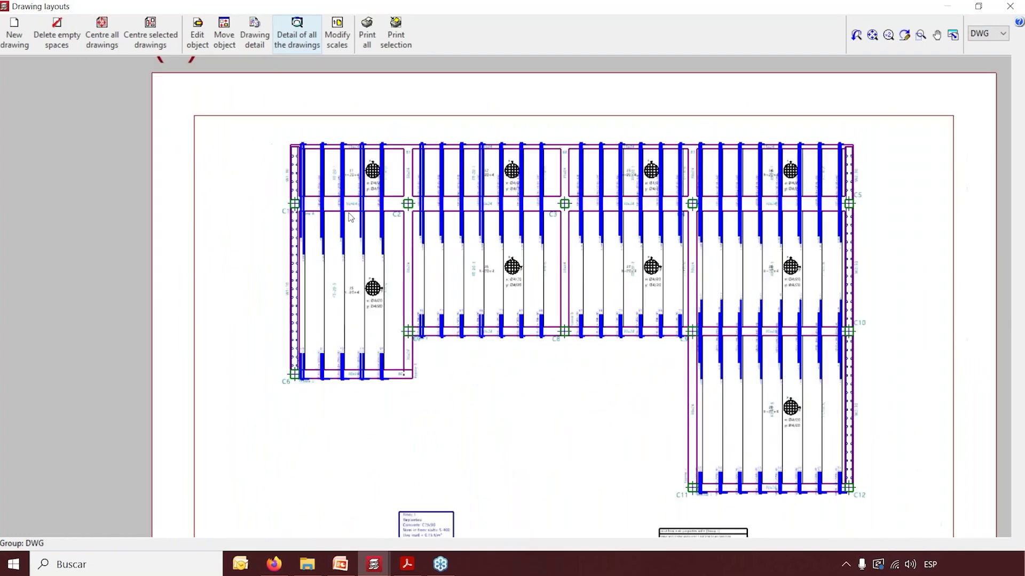
{"action": "scroll", "coordinate": [350, 217], "scroll_direction": "down", "scroll_amount": 2}
{"action": "scroll", "coordinate": [655, 533], "scroll_direction": "up", "scroll_amount": 5}
{"action": "scroll", "coordinate": [652, 530], "scroll_direction": "up", "scroll_amount": 4}
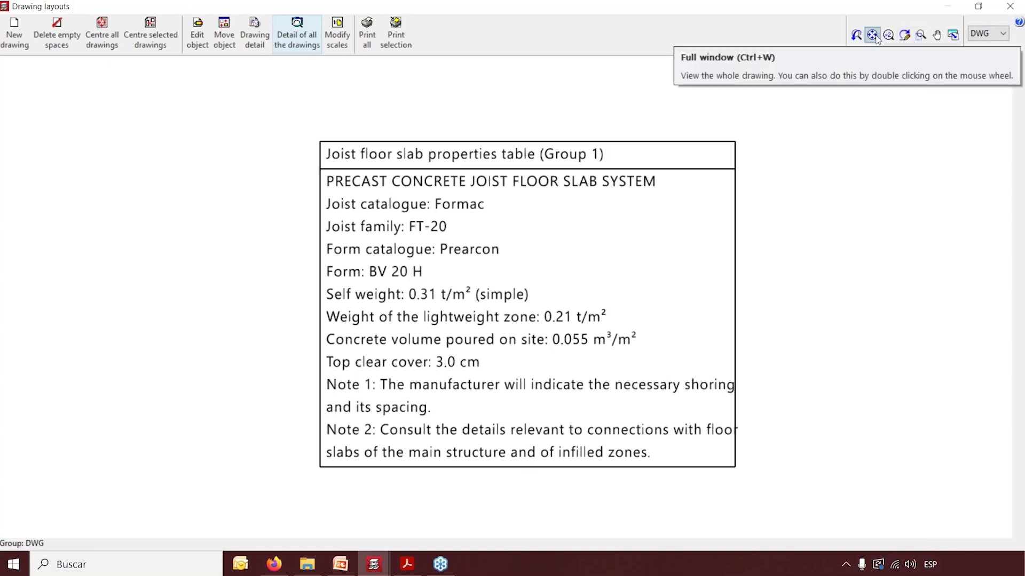
{"action": "scroll", "coordinate": [837, 270], "scroll_direction": "down", "scroll_amount": 4}
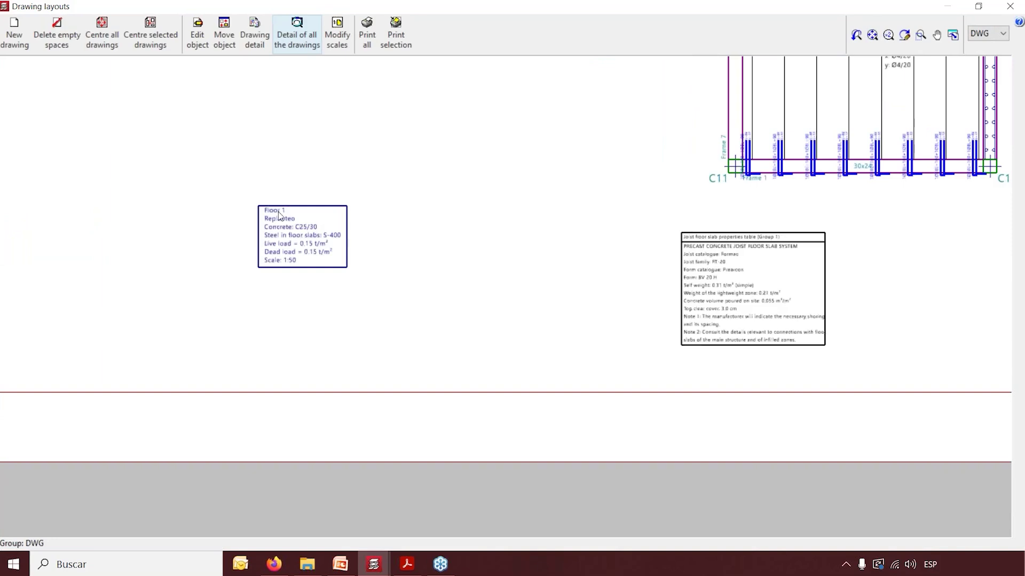
{"action": "left_click", "coordinate": [1010, 6]}
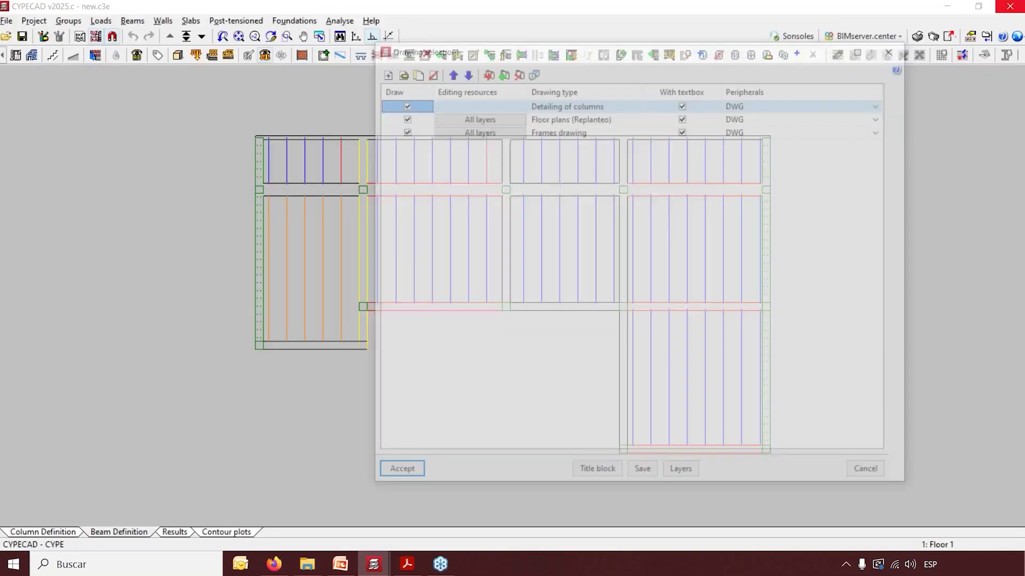
Edit the Floor plans (Replanteo) drawing to include the reinforcement layout and the quantities summary
{"action": "left_click", "coordinate": [612, 116]}
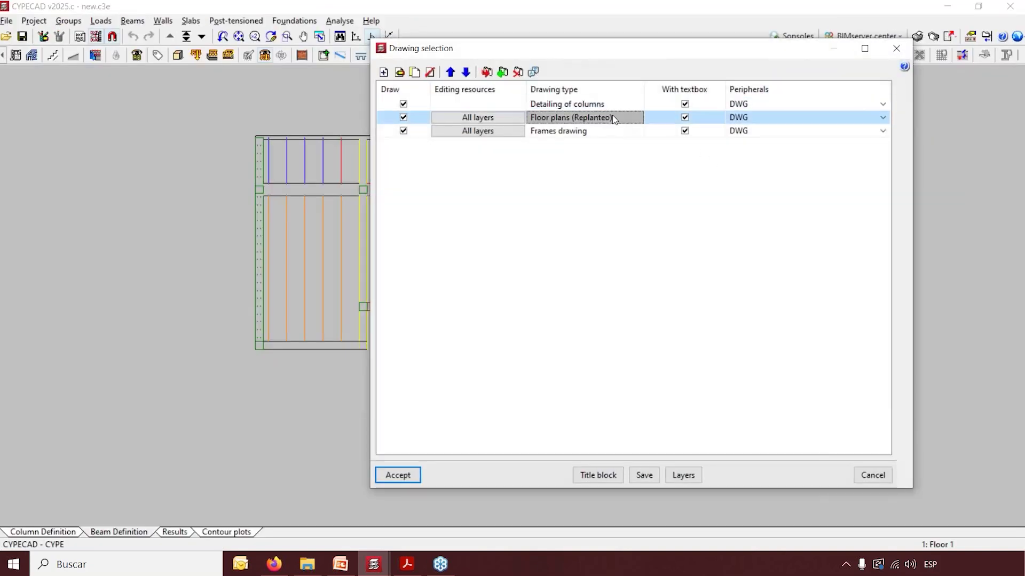
{"action": "left_click", "coordinate": [399, 73]}
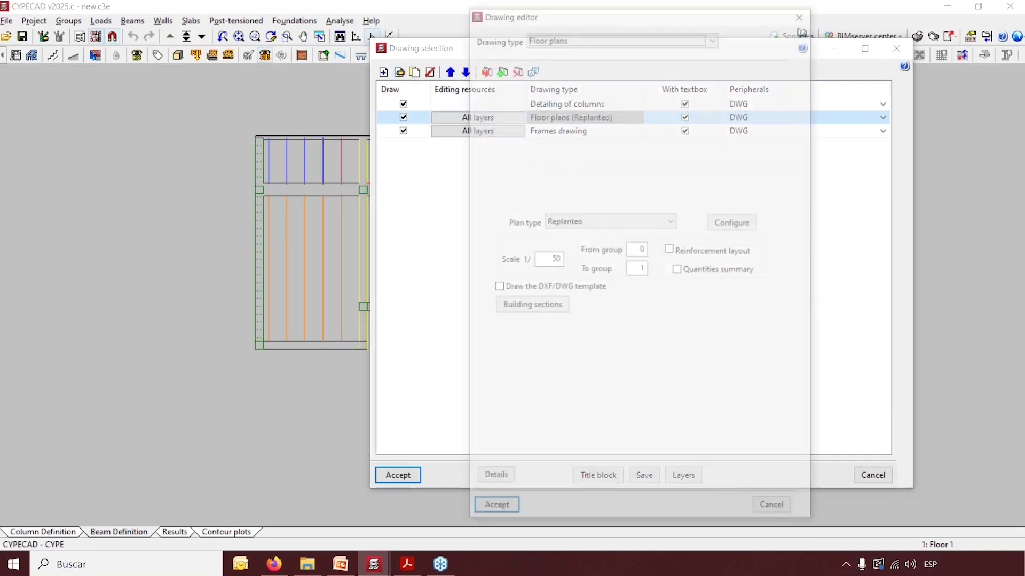
{"action": "left_click", "coordinate": [670, 251]}
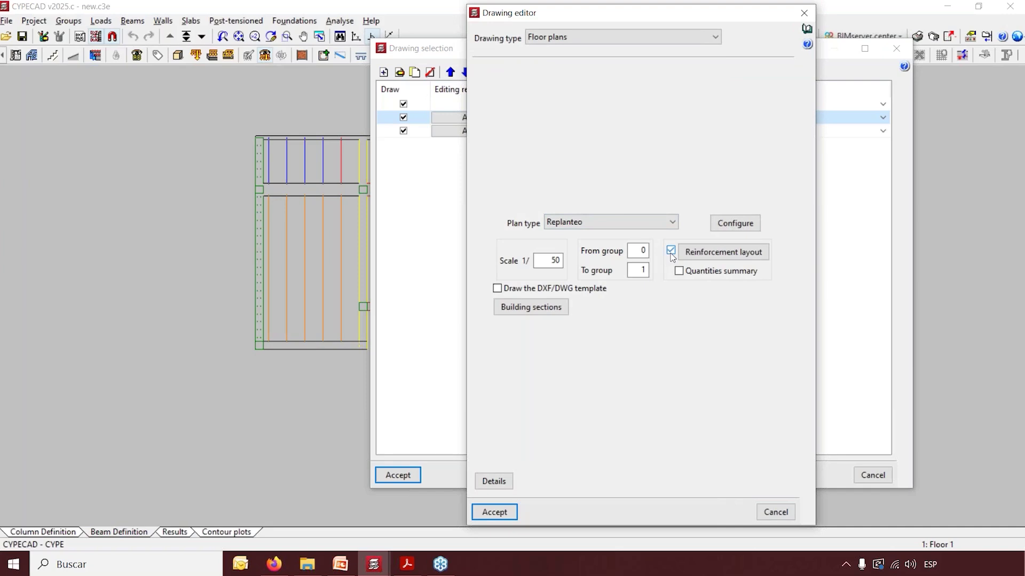
{"action": "left_click", "coordinate": [679, 271]}
{"action": "left_click", "coordinate": [511, 514]}
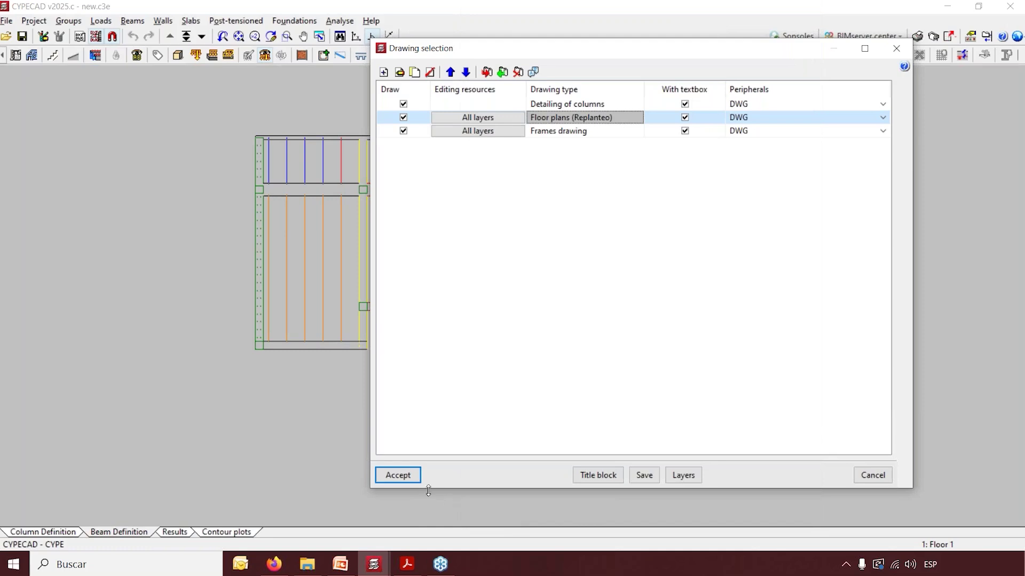
Regenerate the drawing layouts keeping the previous composition settings, and display the detail of all the drawings
{"action": "left_click", "coordinate": [405, 477]}
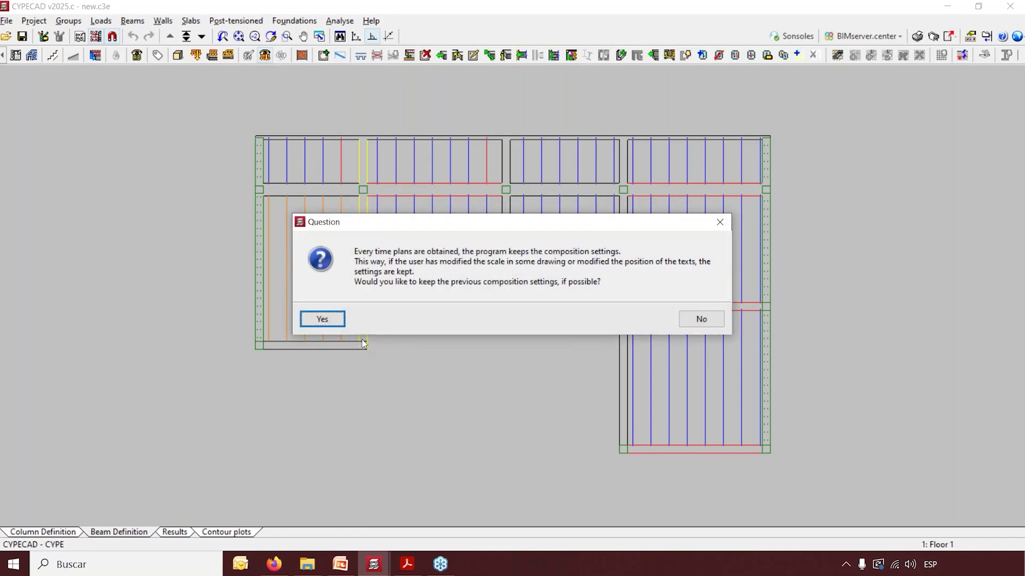
{"action": "left_click", "coordinate": [335, 319]}
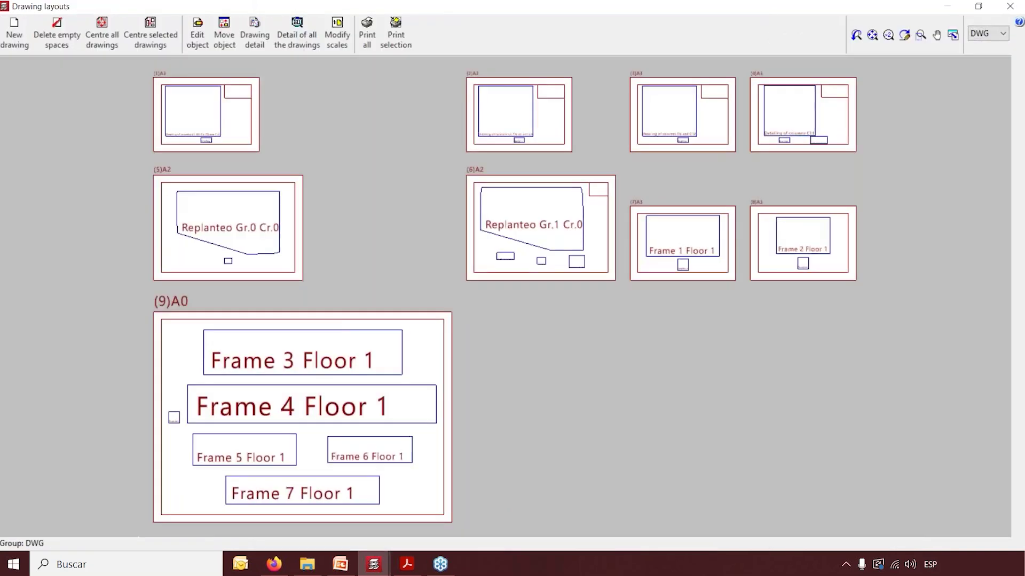
{"action": "left_click", "coordinate": [297, 34]}
Examine the Replanteo Gr.1 sheet's reinforcement quantities table and Floor 1 steel summary, and return to the overview of all sheets
{"action": "left_click", "coordinate": [920, 34]}
{"action": "left_click", "coordinate": [410, 163]}
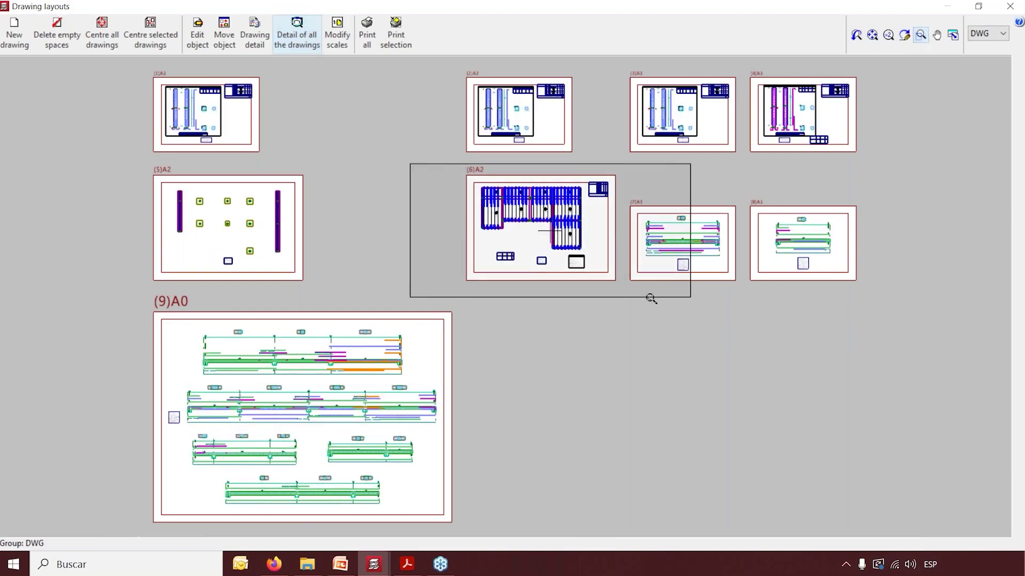
{"action": "left_click", "coordinate": [690, 297]}
{"action": "scroll", "coordinate": [701, 135], "scroll_direction": "up", "scroll_amount": 5}
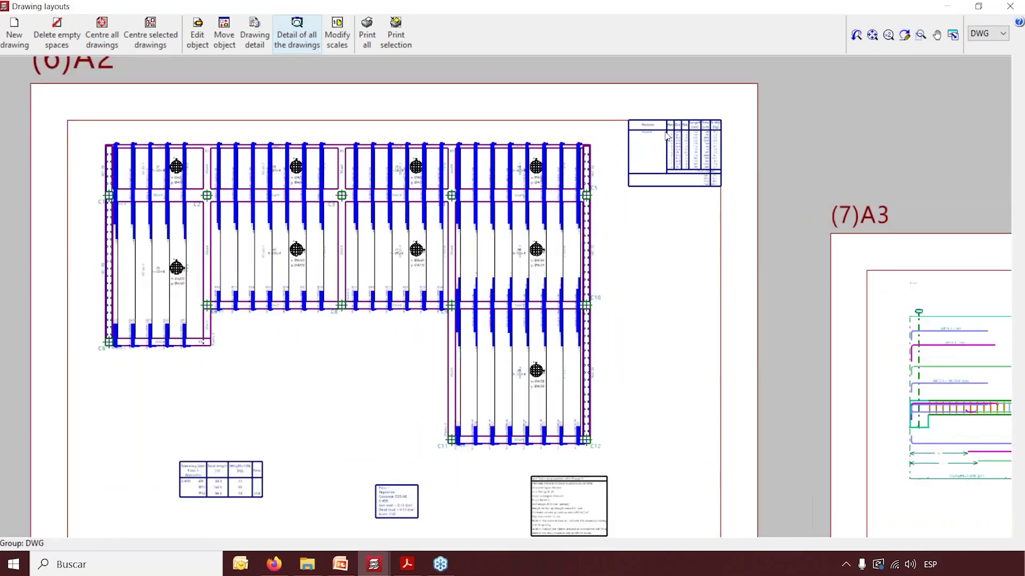
{"action": "scroll", "coordinate": [681, 148], "scroll_direction": "up", "scroll_amount": 1}
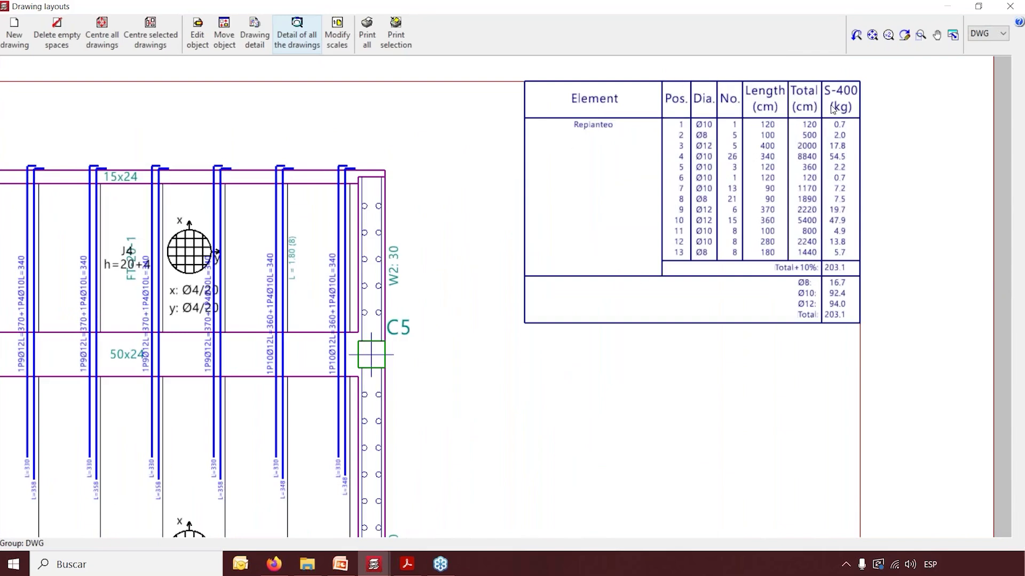
{"action": "scroll", "coordinate": [833, 108], "scroll_direction": "down", "scroll_amount": 7}
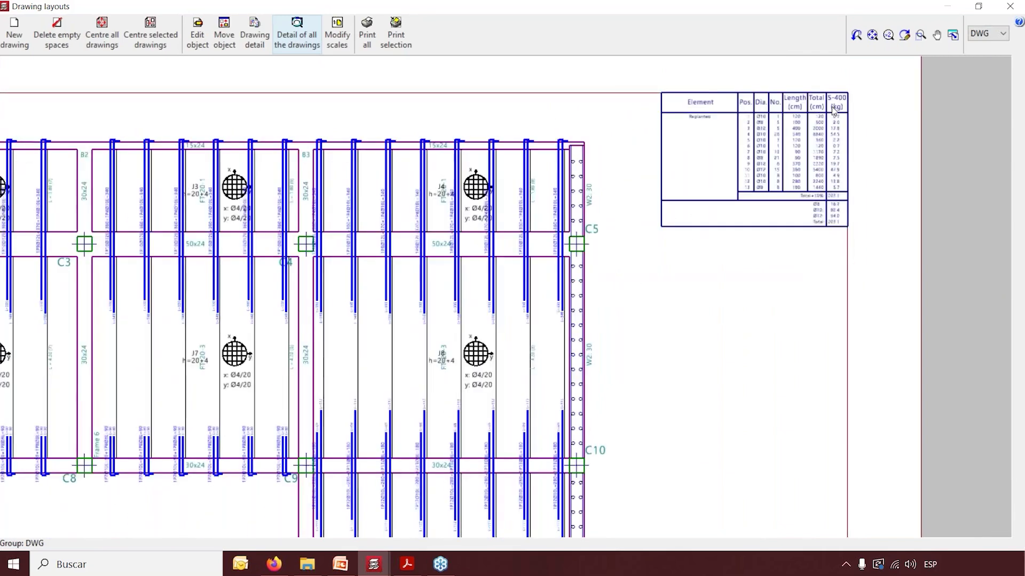
{"action": "scroll", "coordinate": [453, 407], "scroll_direction": "up", "scroll_amount": 6}
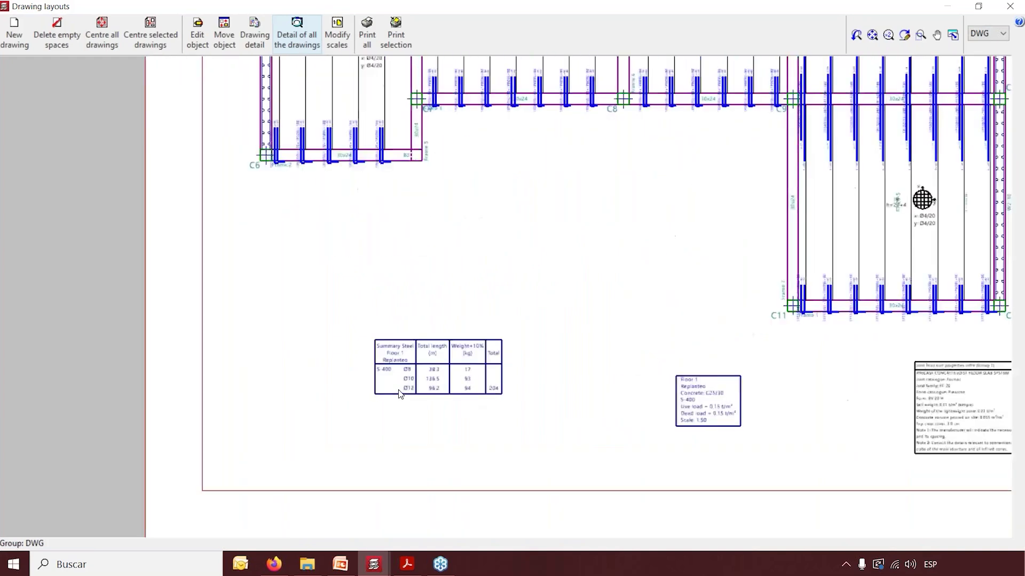
{"action": "scroll", "coordinate": [451, 408], "scroll_direction": "up", "scroll_amount": 1}
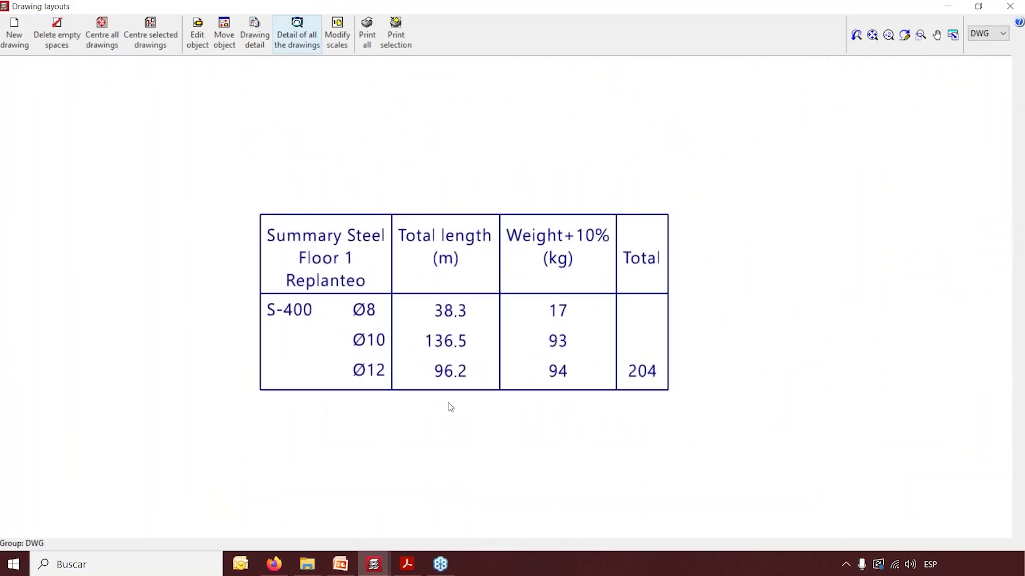
{"action": "scroll", "coordinate": [446, 372], "scroll_direction": "down", "scroll_amount": 5}
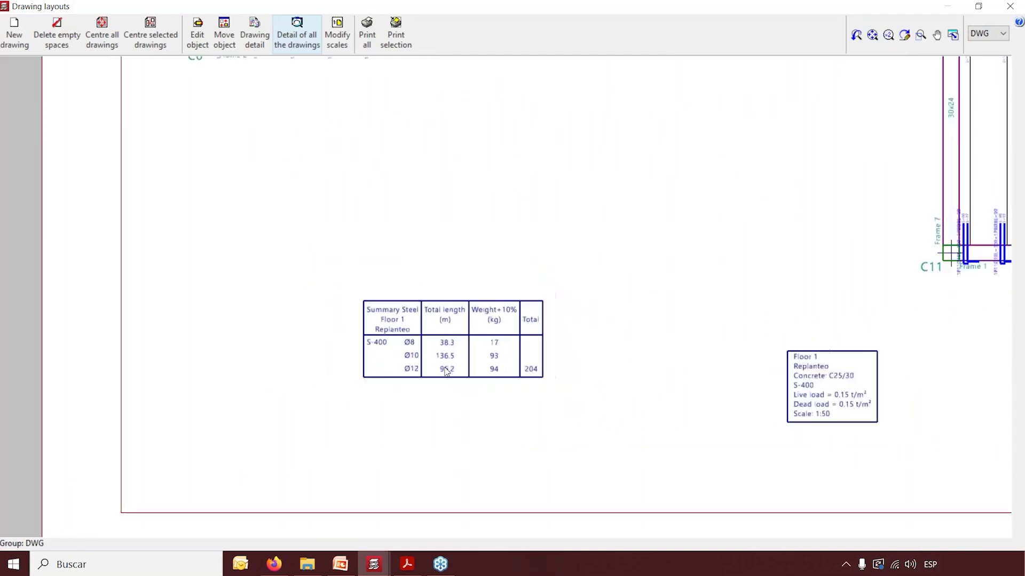
{"action": "scroll", "coordinate": [446, 372], "scroll_direction": "down", "scroll_amount": 1}
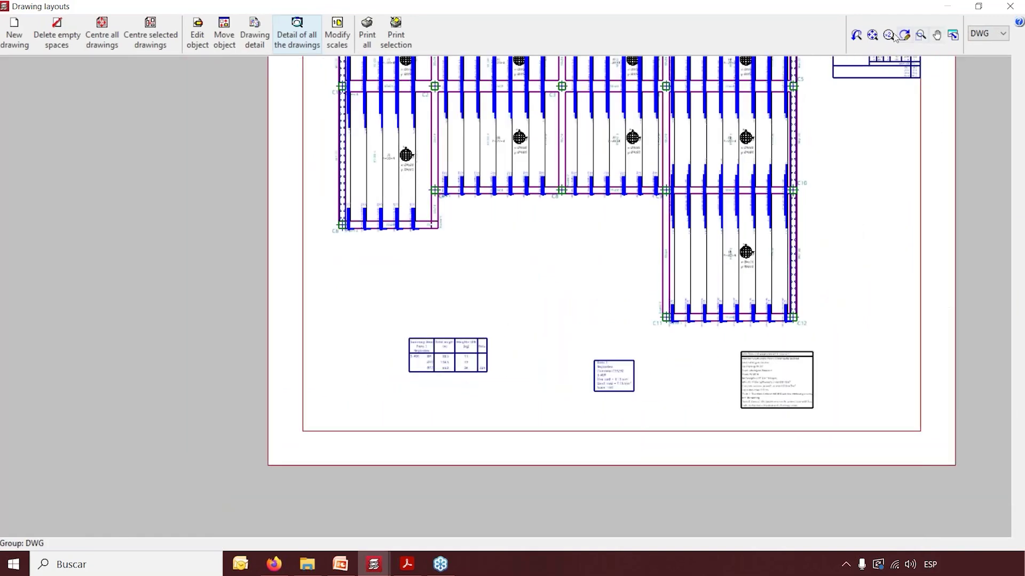
{"action": "left_click", "coordinate": [872, 35]}
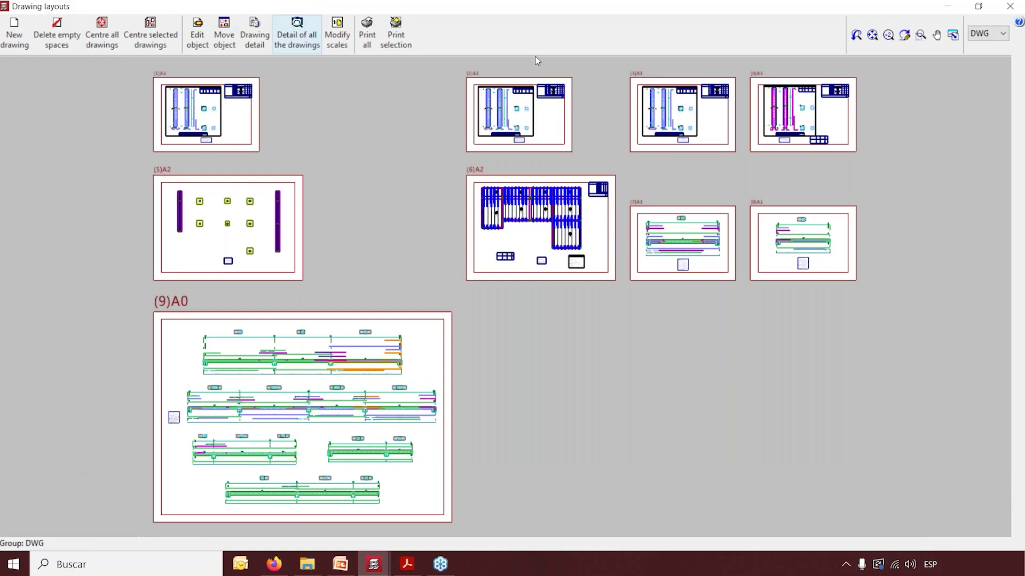
Inspect the beam detailing of Frames 1 and 2 on A3 sheets 7 and 8
{"action": "left_click", "coordinate": [921, 35]}
{"action": "left_click_drag", "start_coordinate": [623, 178], "coordinate": [888, 300]}
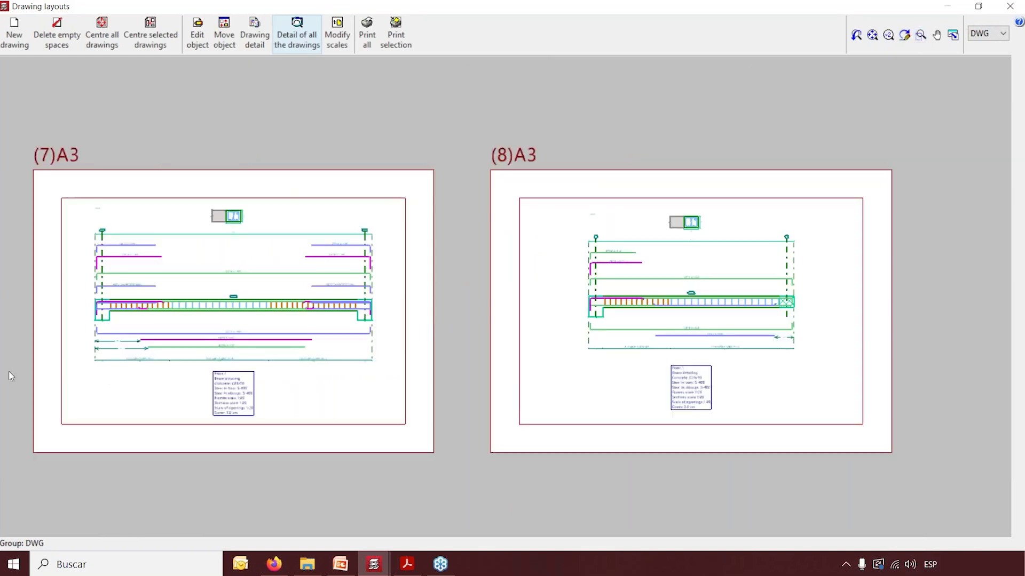
{"action": "scroll", "coordinate": [12, 374], "scroll_direction": "up", "scroll_amount": 2}
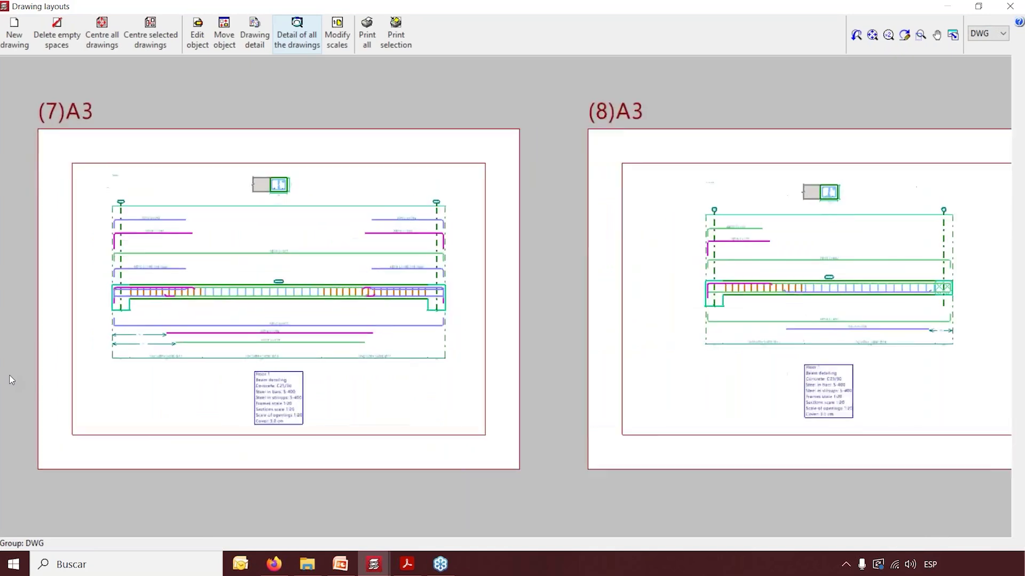
{"action": "scroll", "coordinate": [11, 374], "scroll_direction": "down", "scroll_amount": 3}
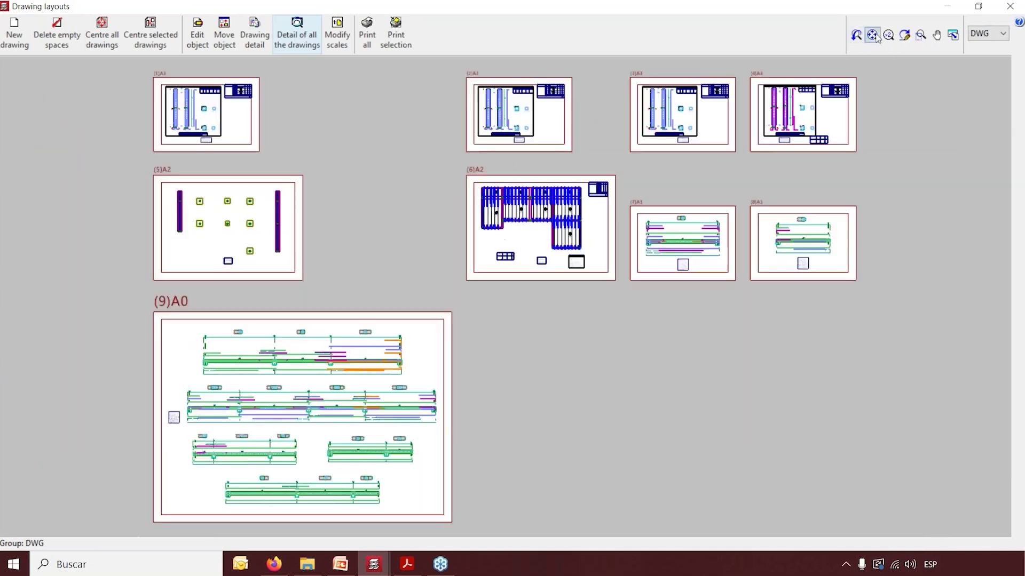
Inspect the column detailing on A3 sheet 2, and close the drawing layouts and the drawing selection
{"action": "left_click", "coordinate": [888, 35]}
{"action": "left_click", "coordinate": [921, 35]}
{"action": "left_click_drag", "start_coordinate": [593, 108], "coordinate": [616, 168]}
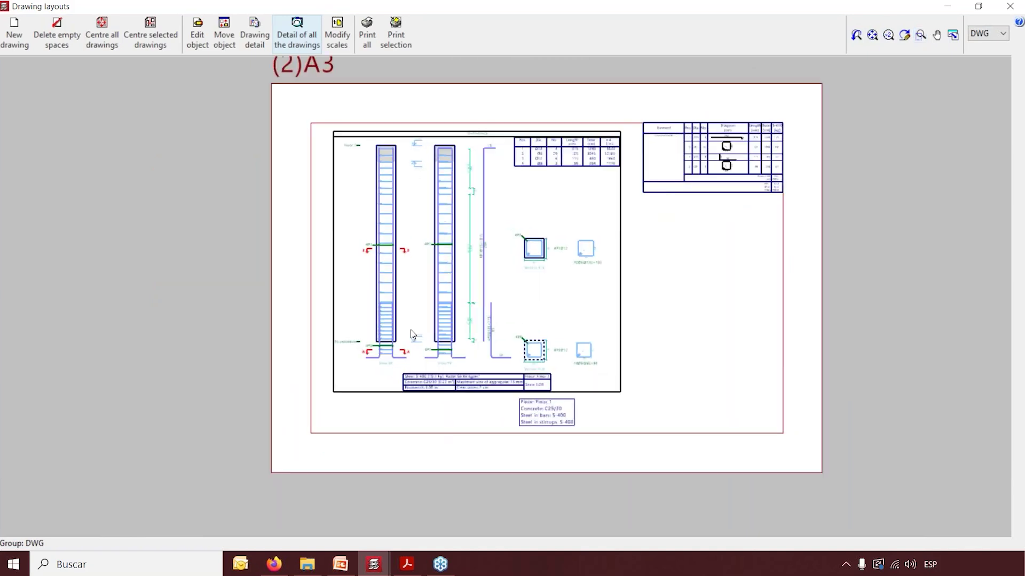
{"action": "scroll", "coordinate": [473, 249], "scroll_direction": "up", "scroll_amount": 2}
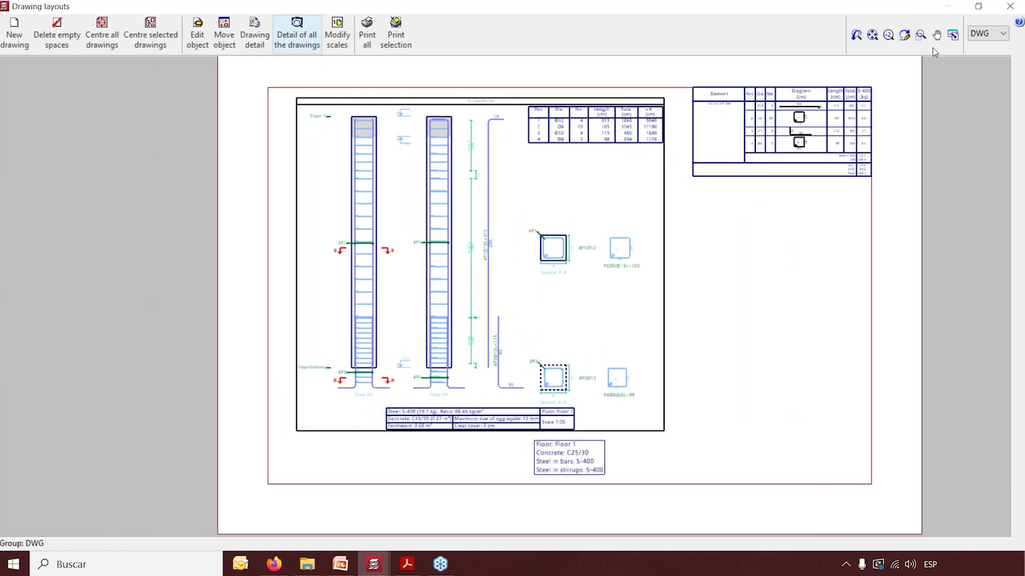
{"action": "left_click", "coordinate": [1000, 7]}
{"action": "left_click", "coordinate": [896, 48]}
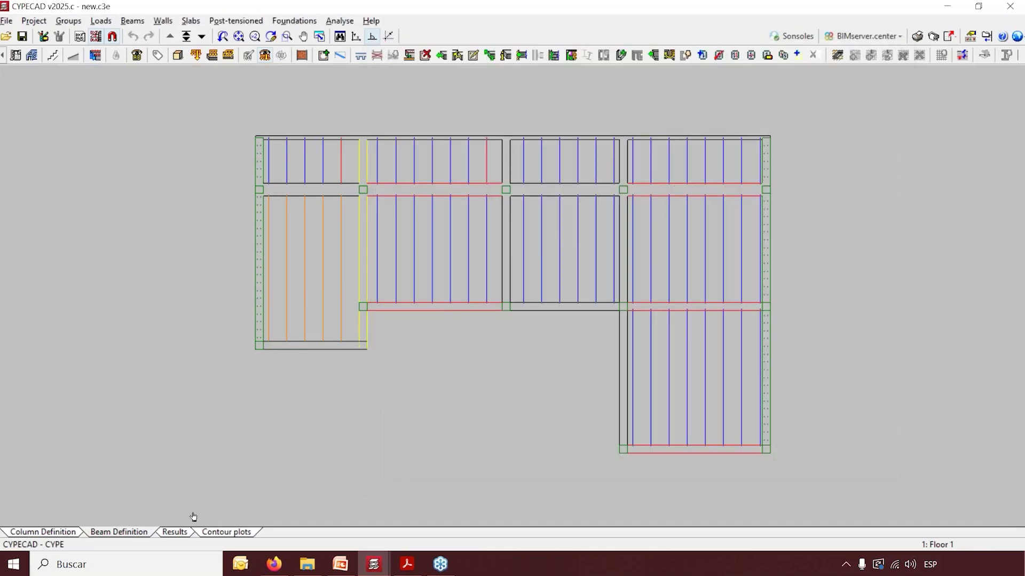
Show Floor 1's analysis results and open Frame 4 in the beam editor
{"action": "left_click", "coordinate": [173, 533]}
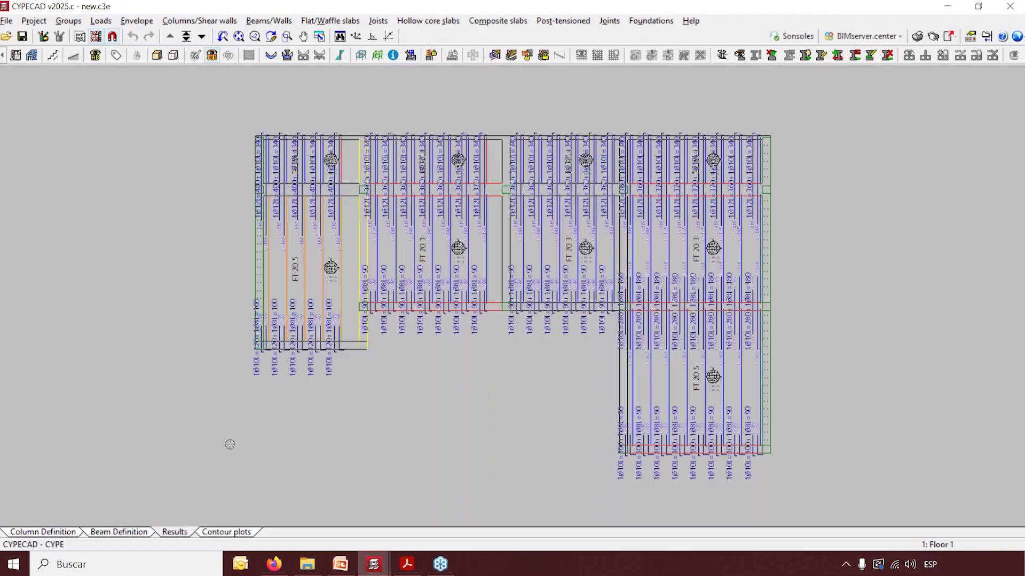
{"action": "left_click", "coordinate": [274, 21]}
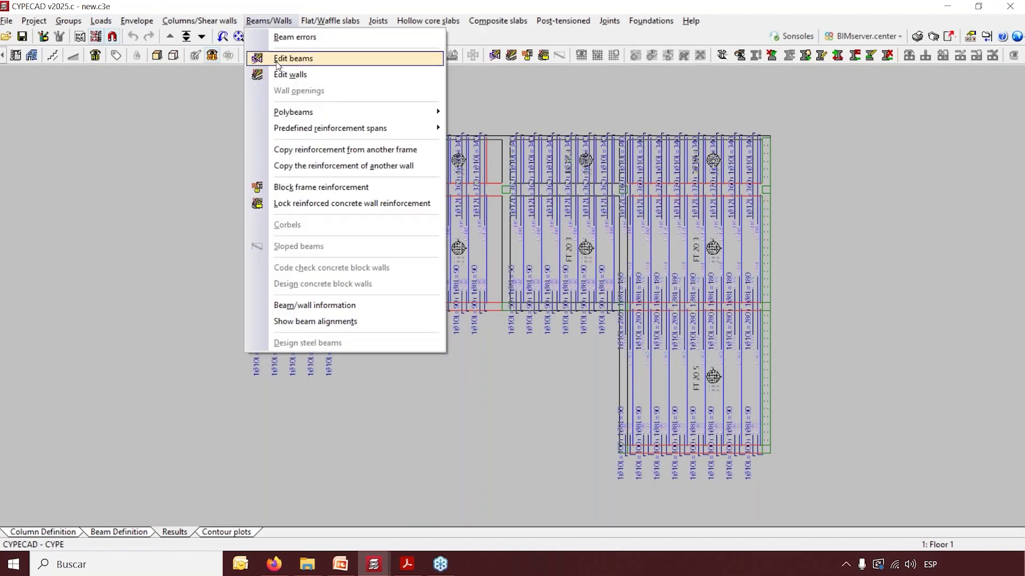
{"action": "left_click", "coordinate": [292, 58]}
{"action": "left_click", "coordinate": [404, 200]}
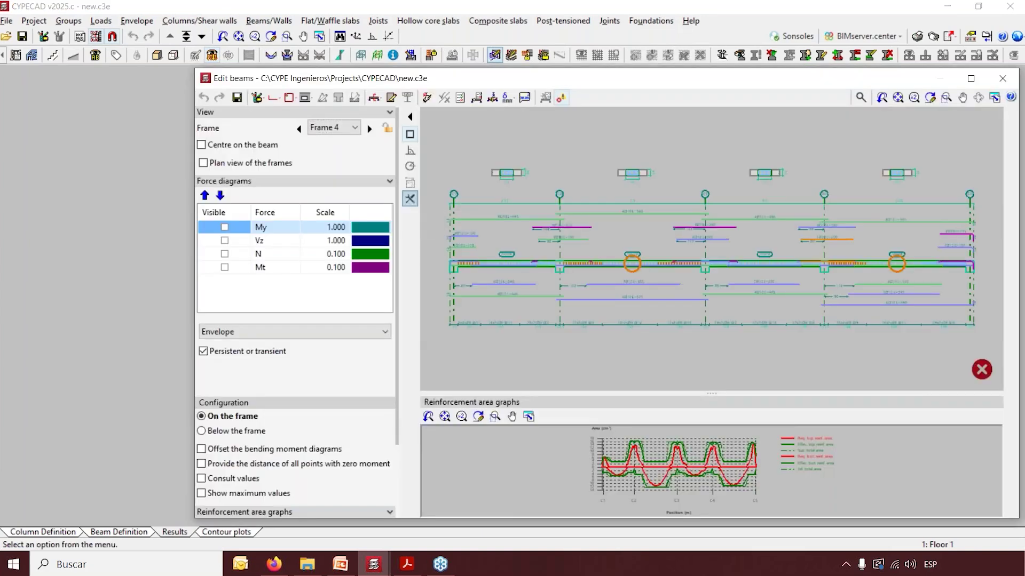
Review the U.L.S. and S.L.S. checks of Frame 4's beam between C2 and C3, including the complete listing, and close the reports
{"action": "left_click", "coordinate": [460, 98]}
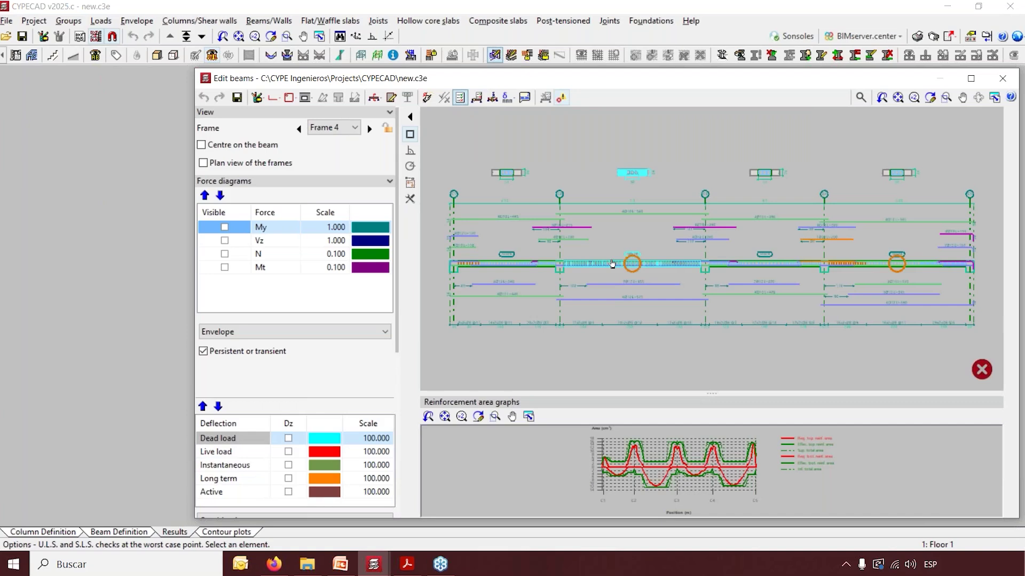
{"action": "left_click", "coordinate": [612, 263]}
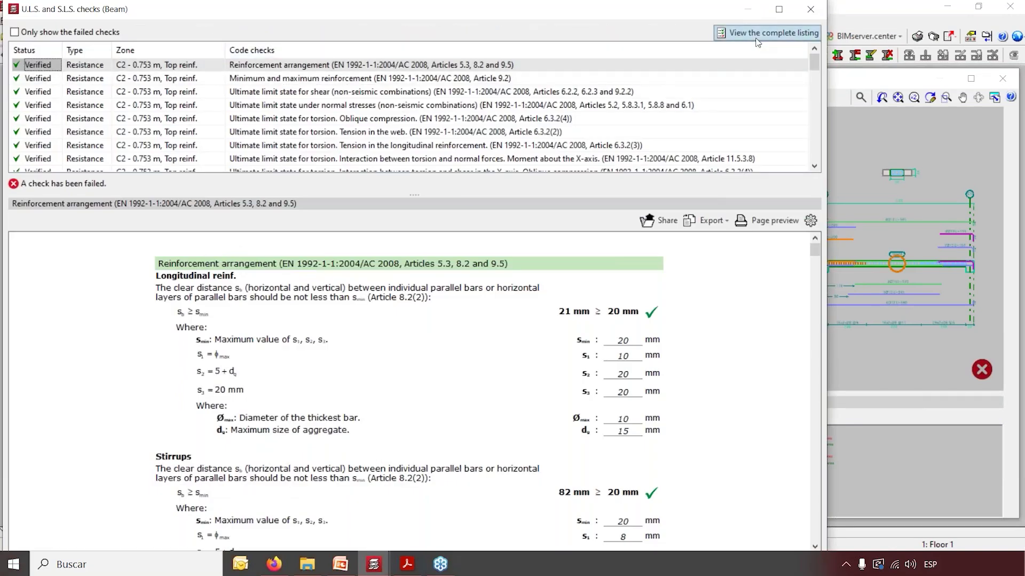
{"action": "left_click", "coordinate": [758, 43]}
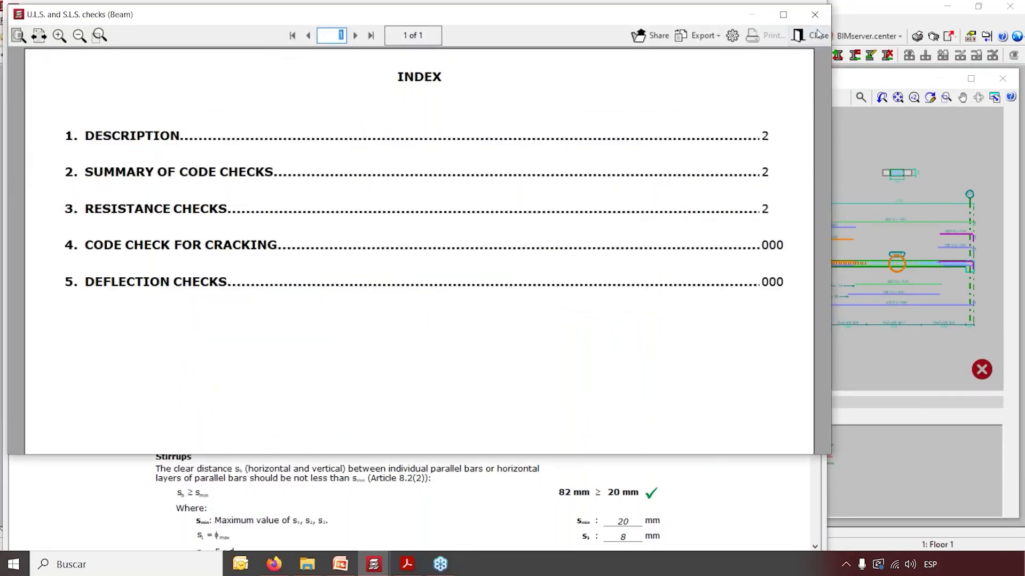
{"action": "left_click", "coordinate": [819, 40]}
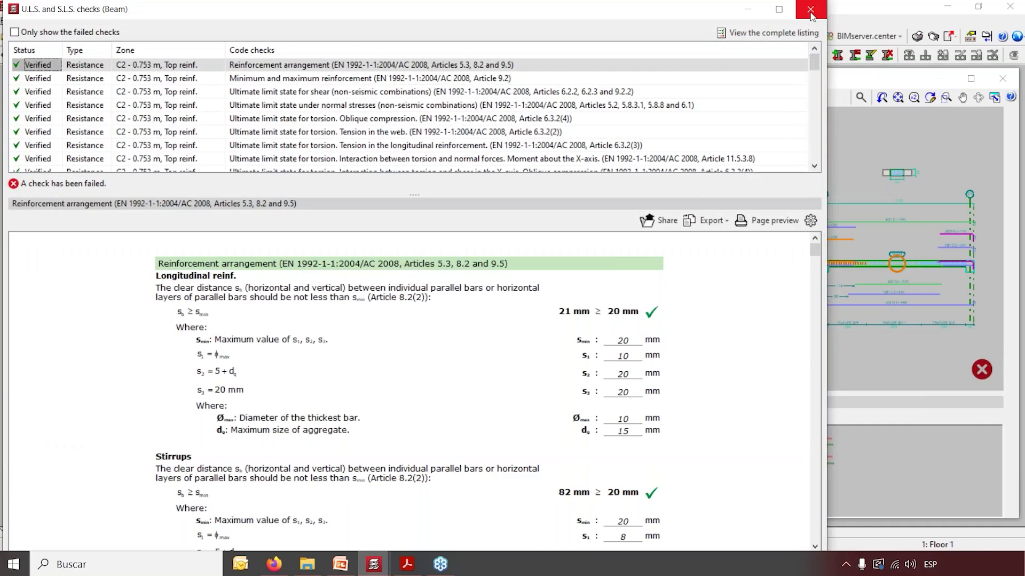
{"action": "left_click", "coordinate": [812, 12]}
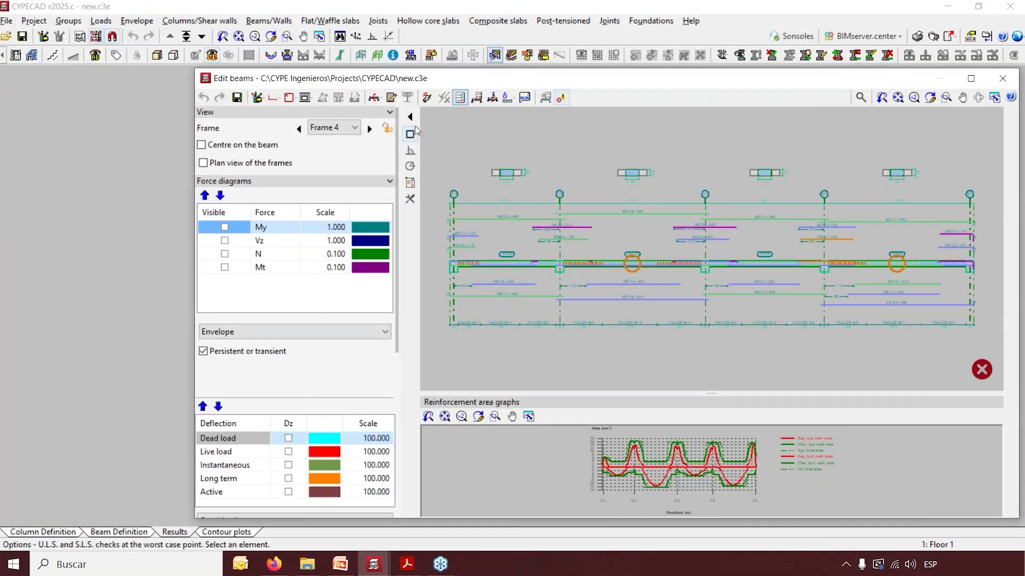
Inspect the assembly reinforcement of a Frame 4 beam through longitudinal reinforcement editing, and leave the beam editor
{"action": "left_click", "coordinate": [271, 98]}
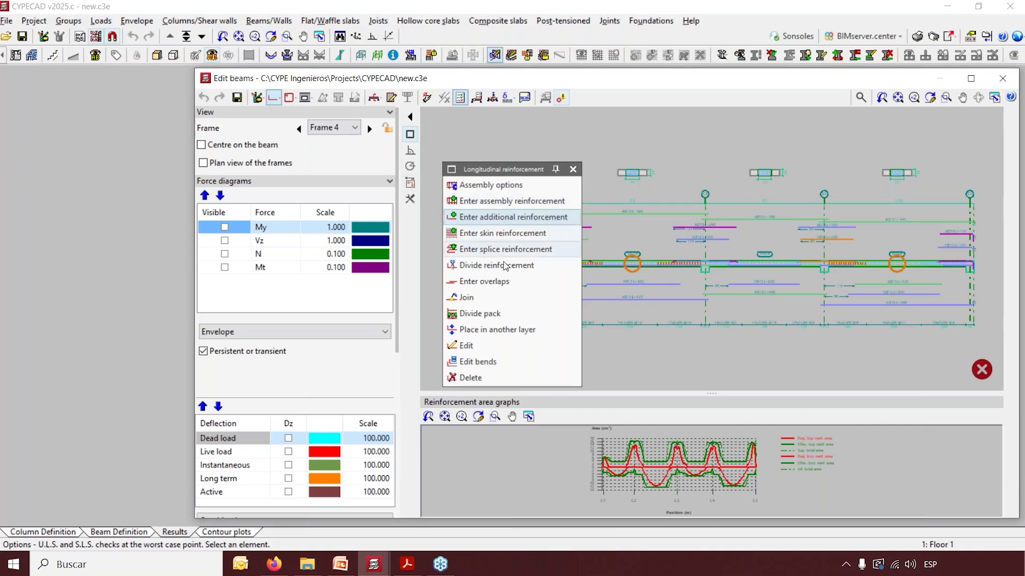
{"action": "left_click", "coordinate": [470, 345]}
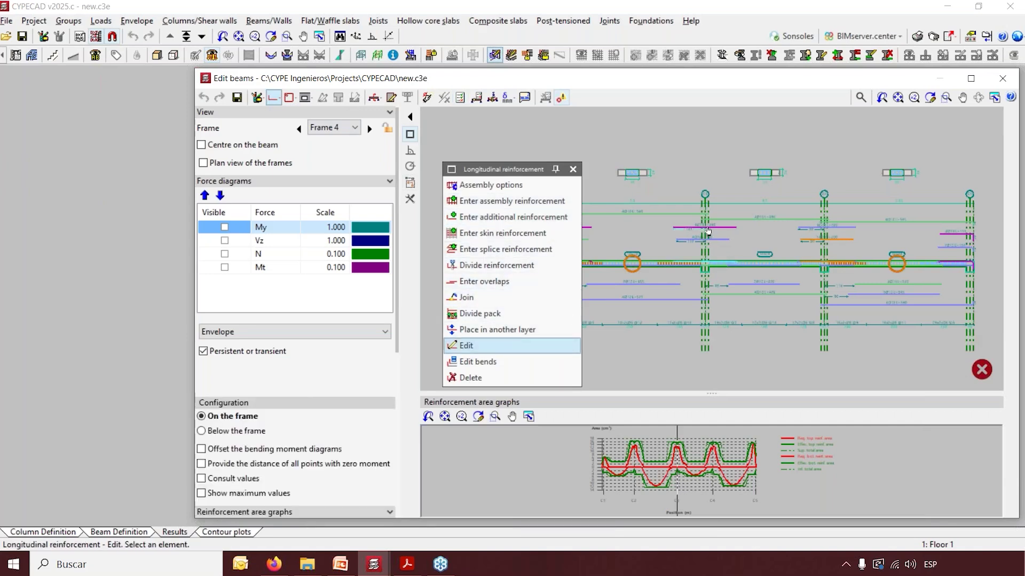
{"action": "left_click", "coordinate": [764, 216]}
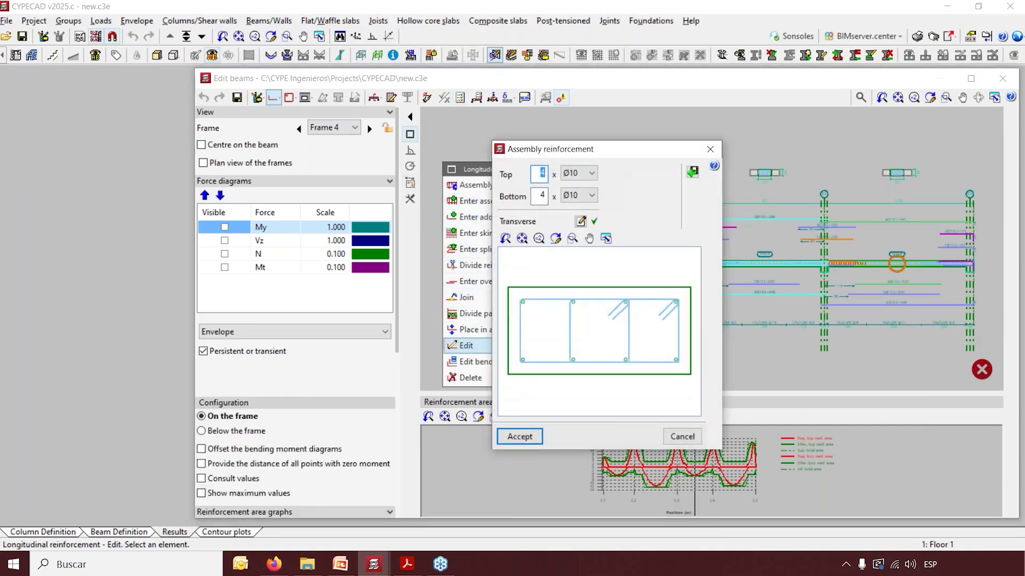
{"action": "left_click", "coordinate": [709, 149]}
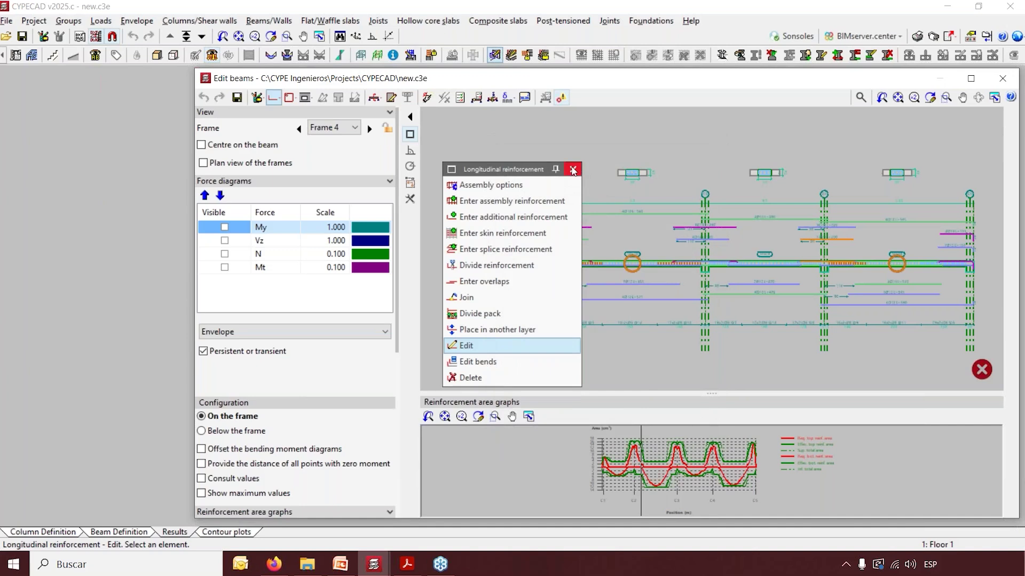
{"action": "left_click", "coordinate": [994, 85]}
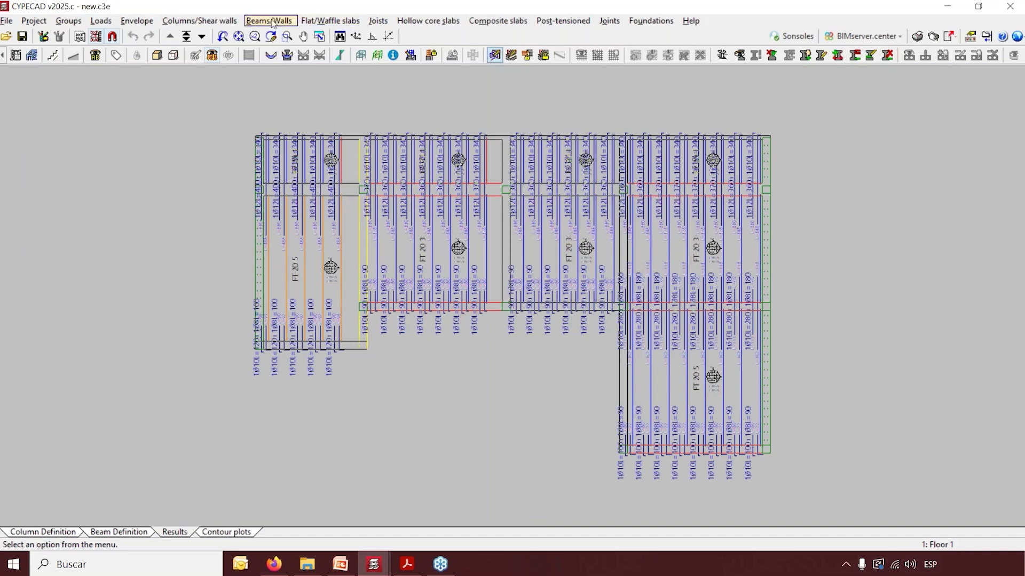
Open column C3 in the column editor, view its force diagrams with the source set to Combinations, and close the diagrams
{"action": "left_click", "coordinate": [199, 21]}
{"action": "left_click", "coordinate": [186, 36]}
{"action": "left_click", "coordinate": [504, 190]}
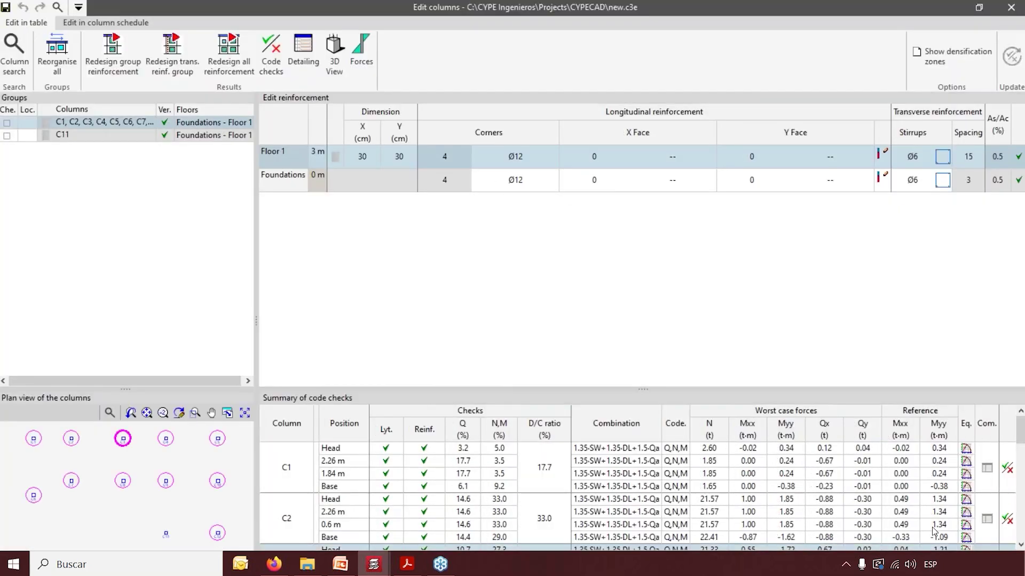
{"action": "left_click", "coordinate": [362, 54]}
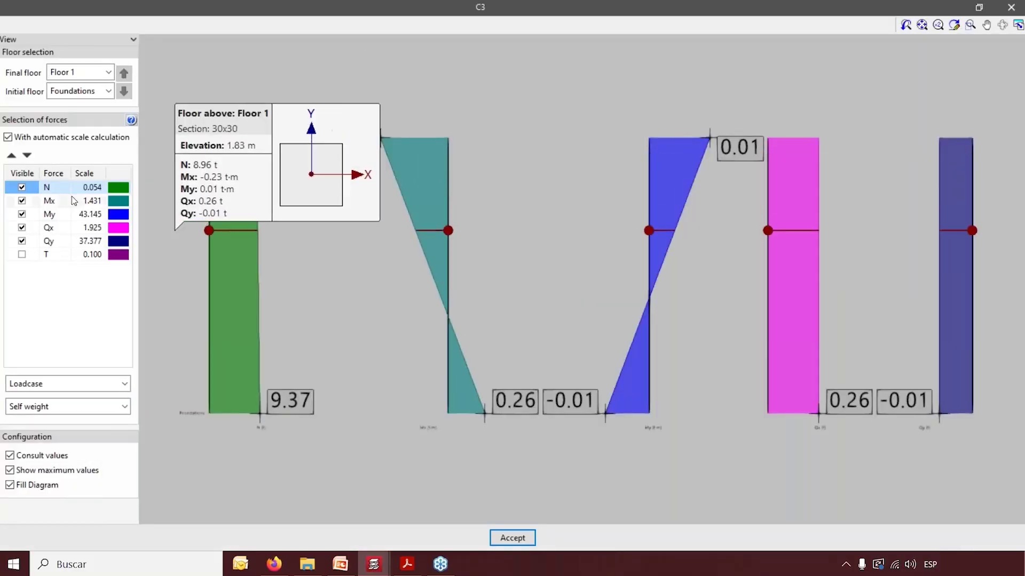
{"action": "left_click", "coordinate": [58, 390]}
{"action": "left_click", "coordinate": [51, 409]}
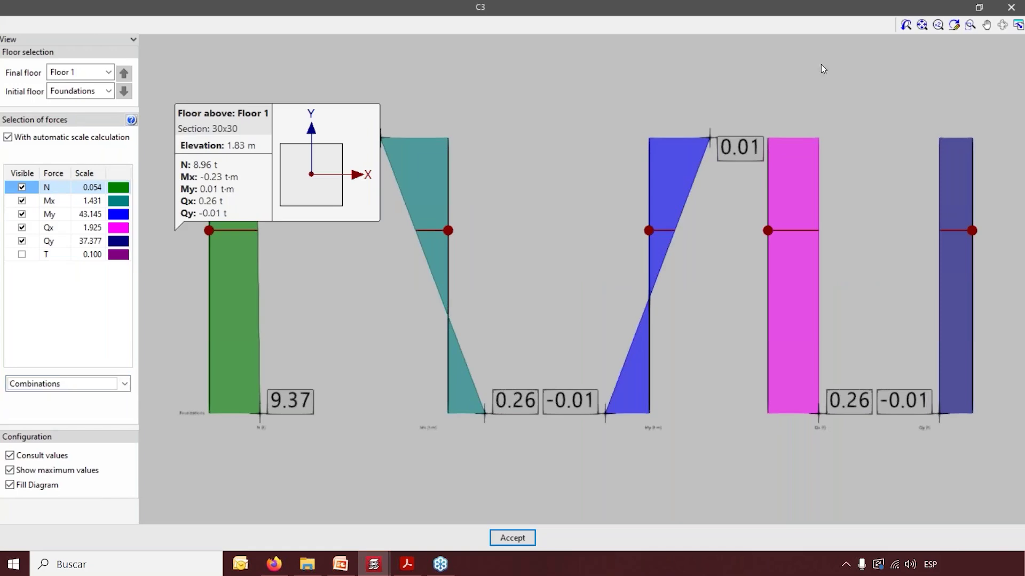
{"action": "left_click", "coordinate": [1011, 7]}
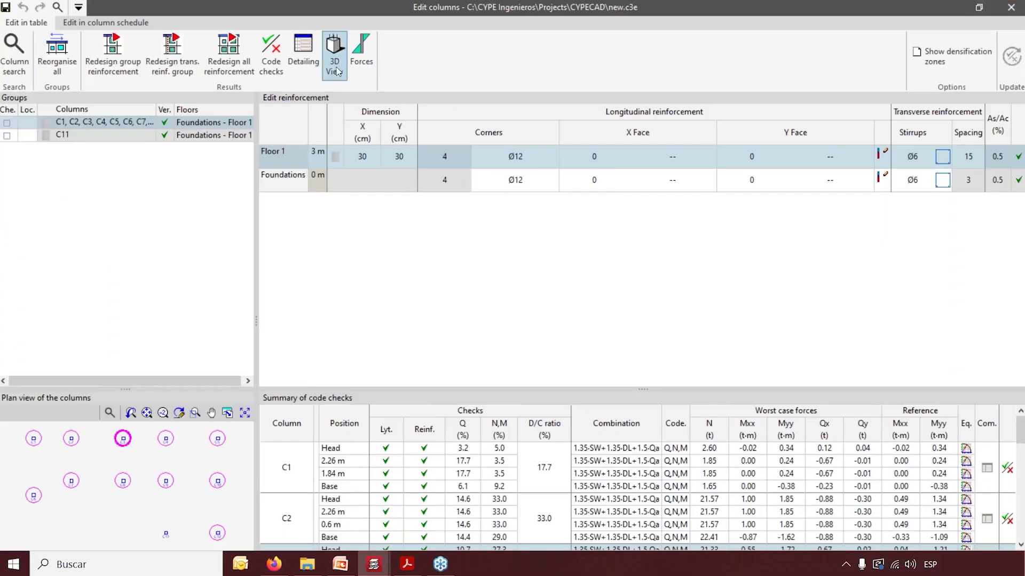
Inspect column C3's reinforcement in the 3D view, and close the column editor
{"action": "left_click", "coordinate": [335, 68]}
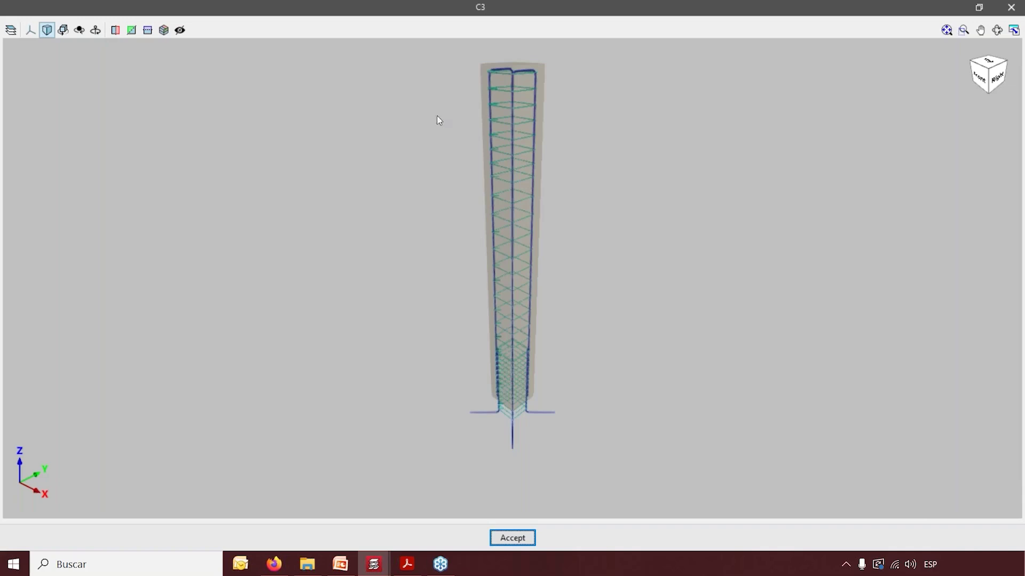
{"action": "left_click", "coordinate": [1011, 8]}
{"action": "left_click", "coordinate": [1012, 7]}
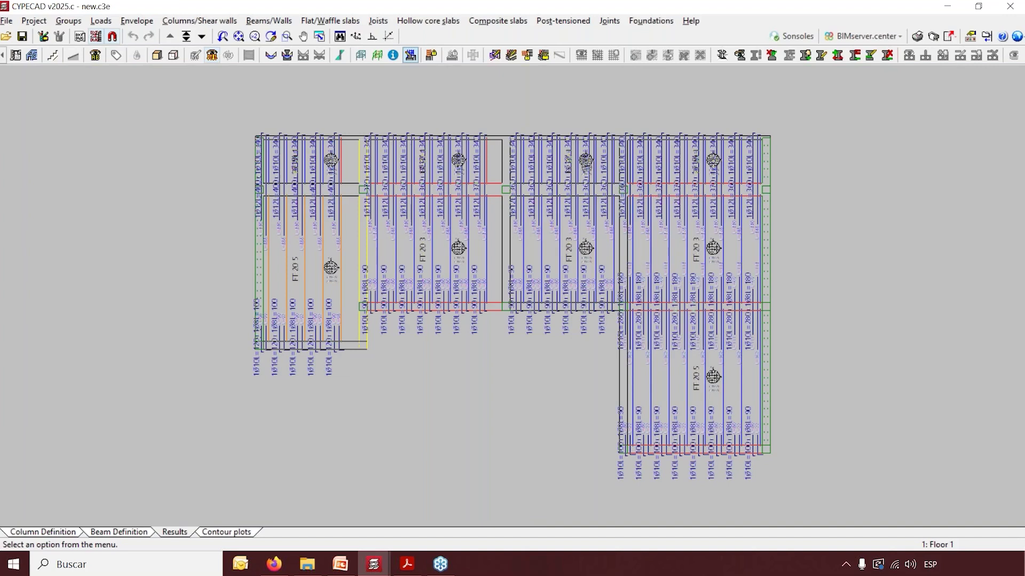
Generate and review Floor 1's joist quantities report by floor slab types and the form quantities report, closing each one
{"action": "left_click", "coordinate": [917, 37]}
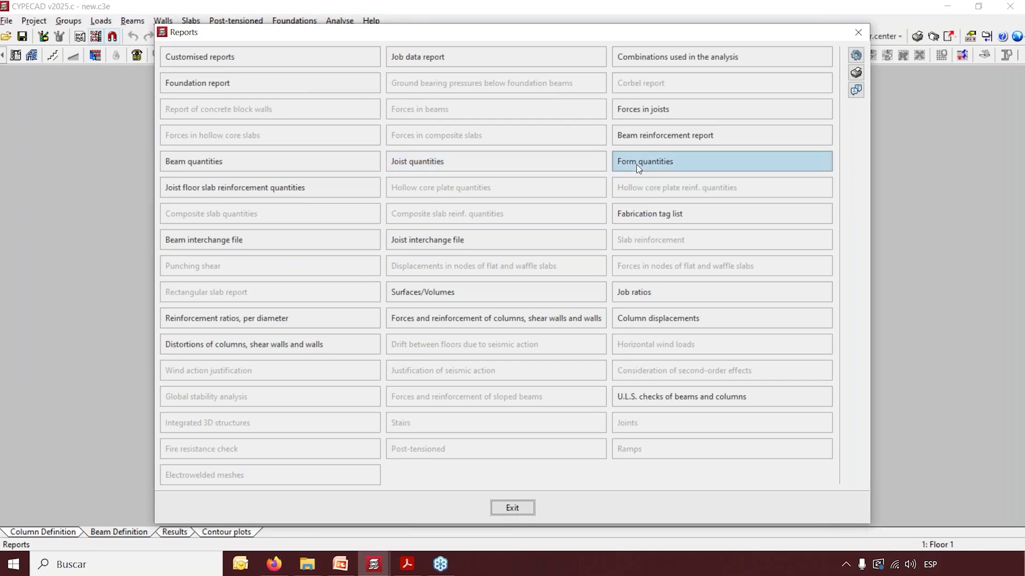
{"action": "mouse_move", "coordinate": [638, 169]}
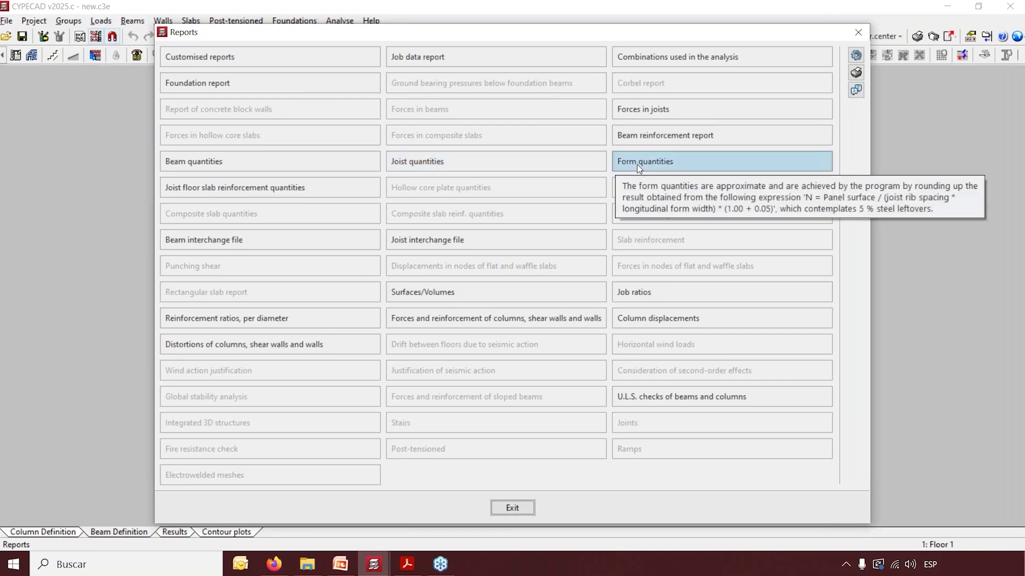
{"action": "left_click", "coordinate": [507, 167]}
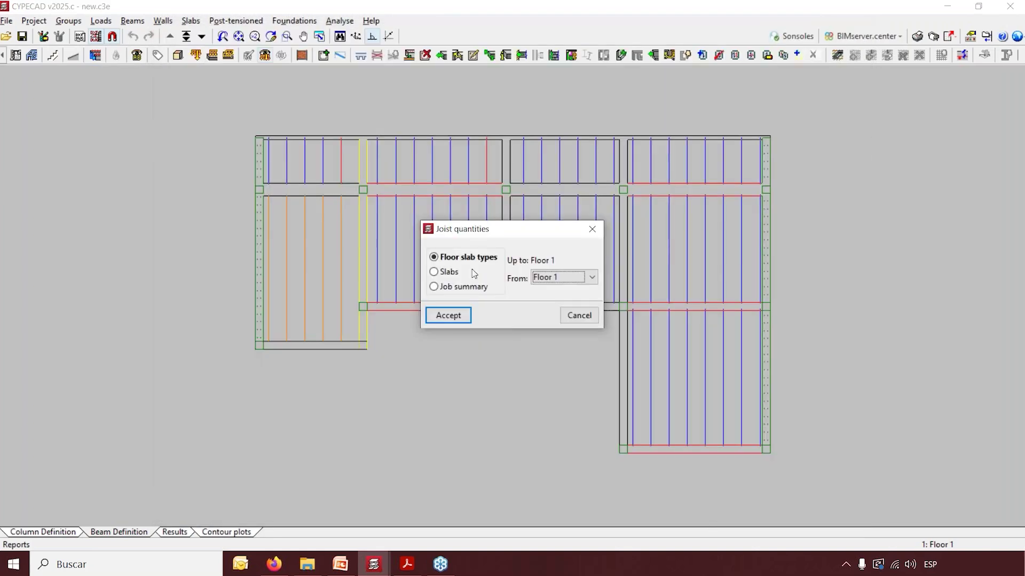
{"action": "left_click", "coordinate": [448, 315]}
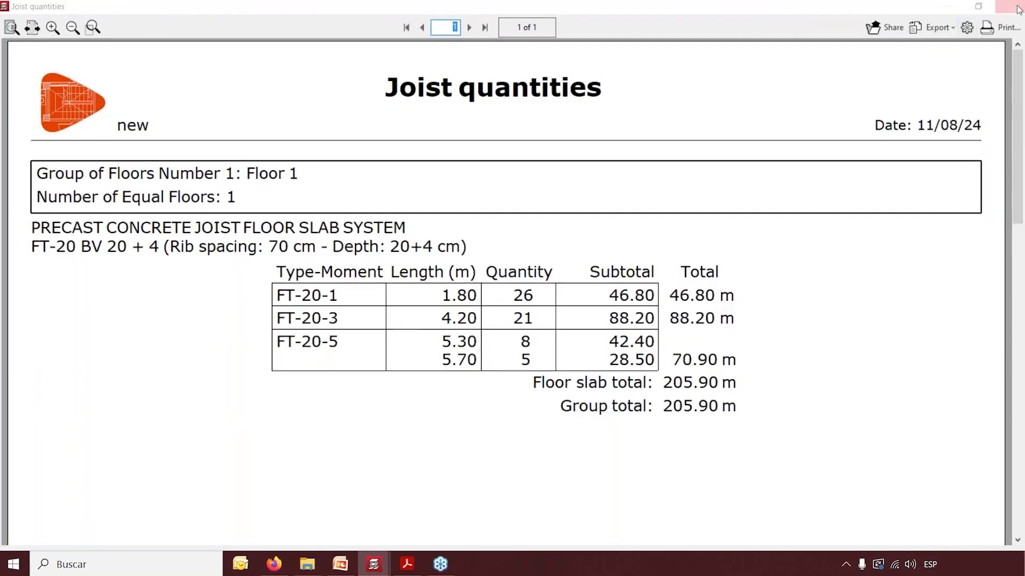
{"action": "left_click", "coordinate": [1010, 6]}
{"action": "left_click", "coordinate": [722, 164]}
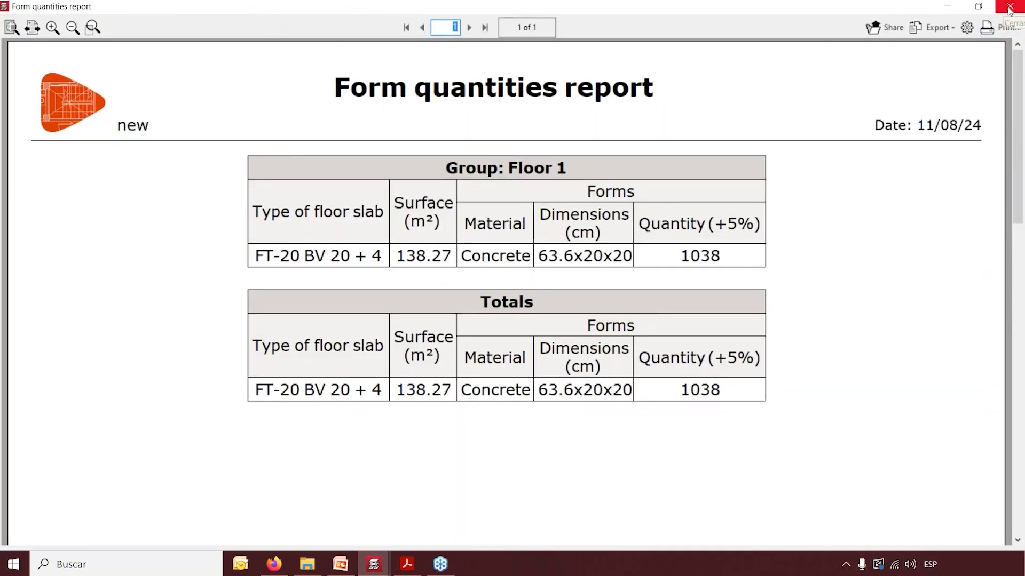
{"action": "left_click", "coordinate": [1009, 8]}
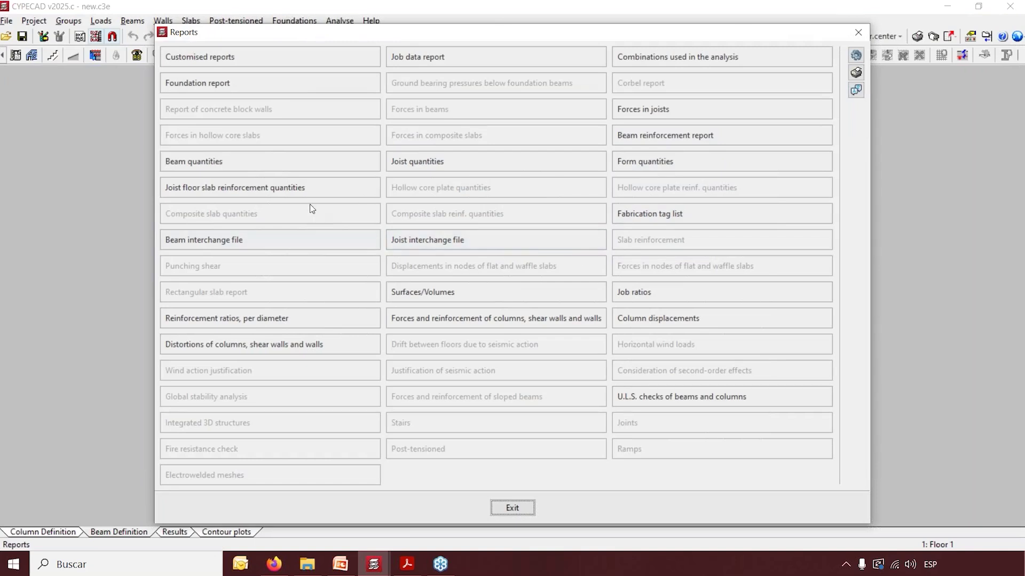
Generate and review Floor 1's joist floor slab reinforcement quantities report by lengths, and close the report and the report list
{"action": "left_click", "coordinate": [276, 191]}
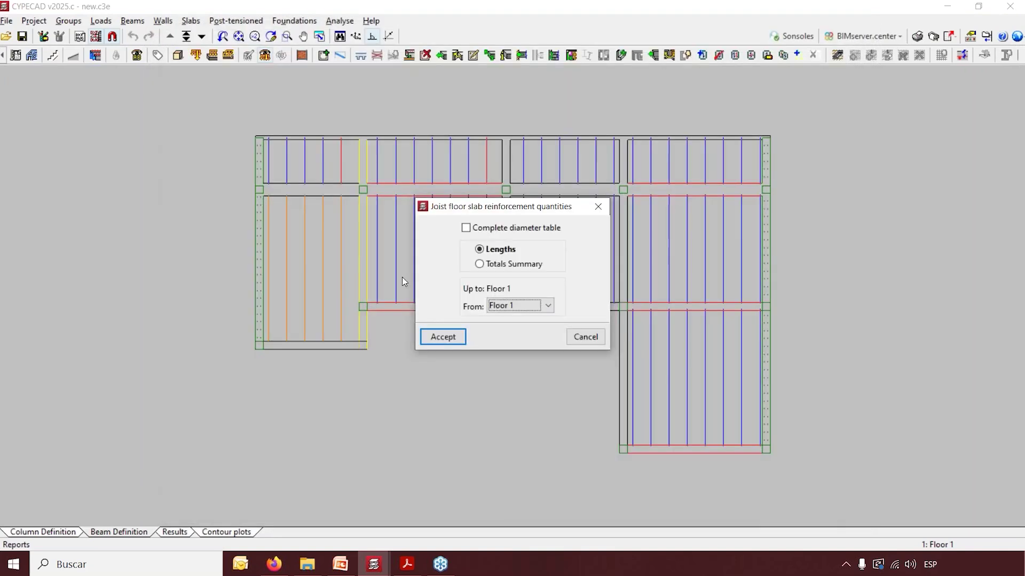
{"action": "left_click", "coordinate": [442, 337]}
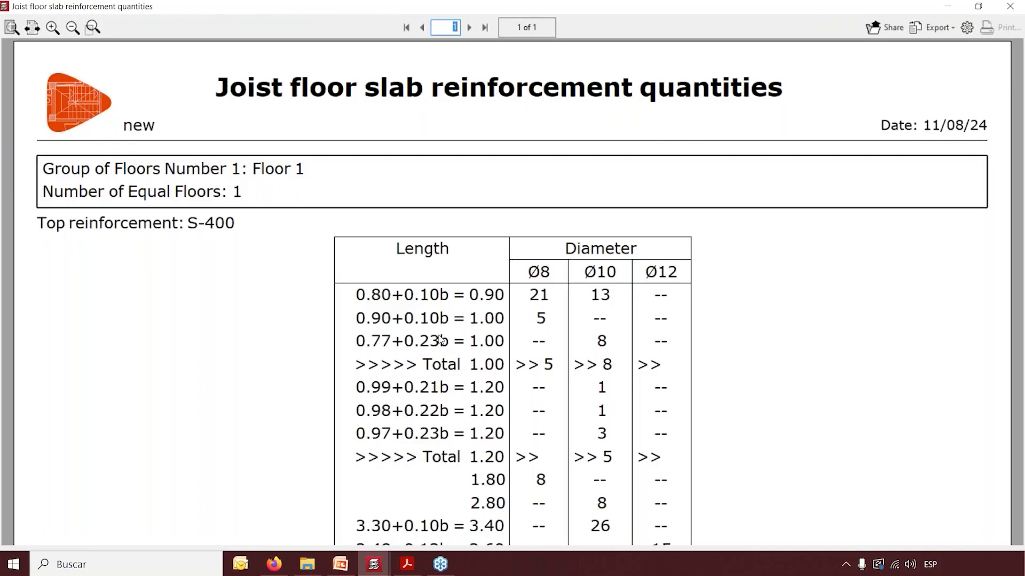
{"action": "scroll", "coordinate": [441, 340], "scroll_direction": "down", "scroll_amount": 5}
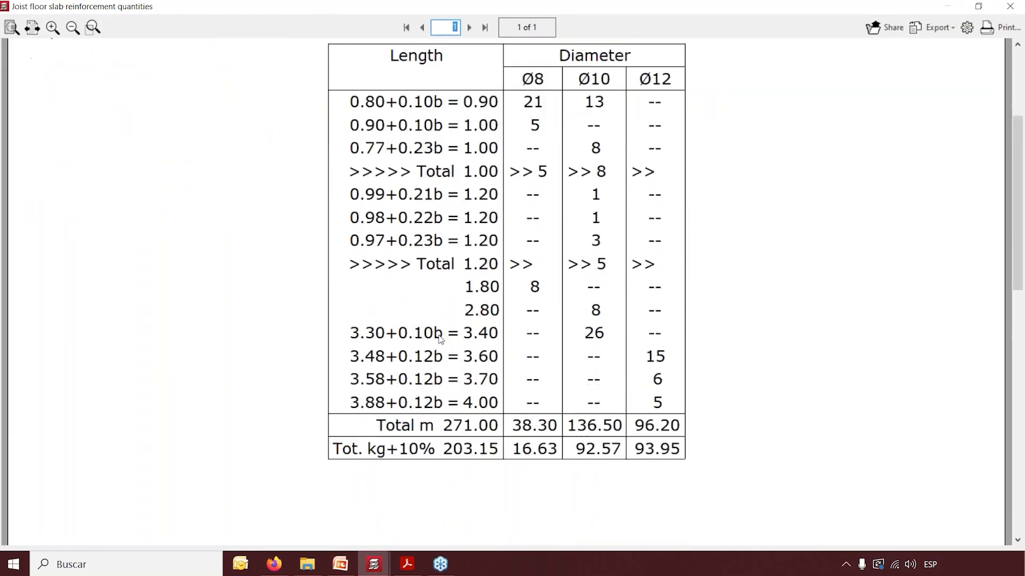
{"action": "scroll", "coordinate": [441, 340], "scroll_direction": "up", "scroll_amount": 4}
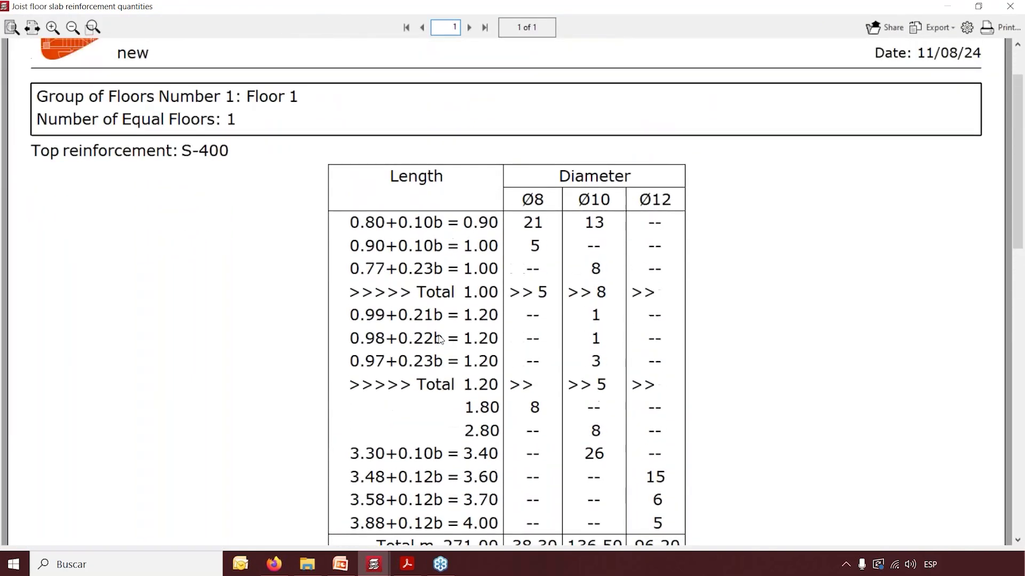
{"action": "scroll", "coordinate": [440, 339], "scroll_direction": "down", "scroll_amount": 1}
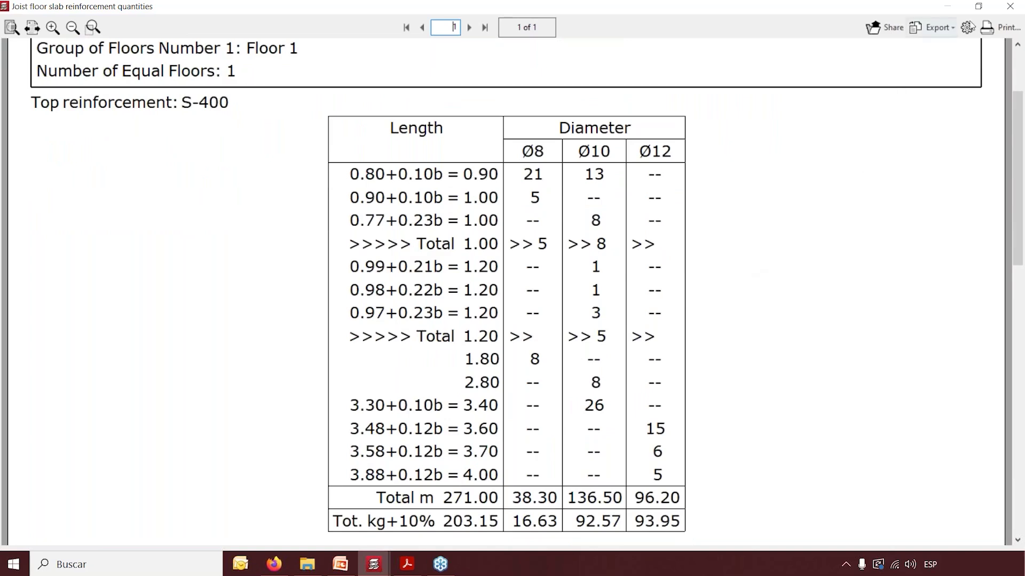
{"action": "left_click", "coordinate": [1010, 8]}
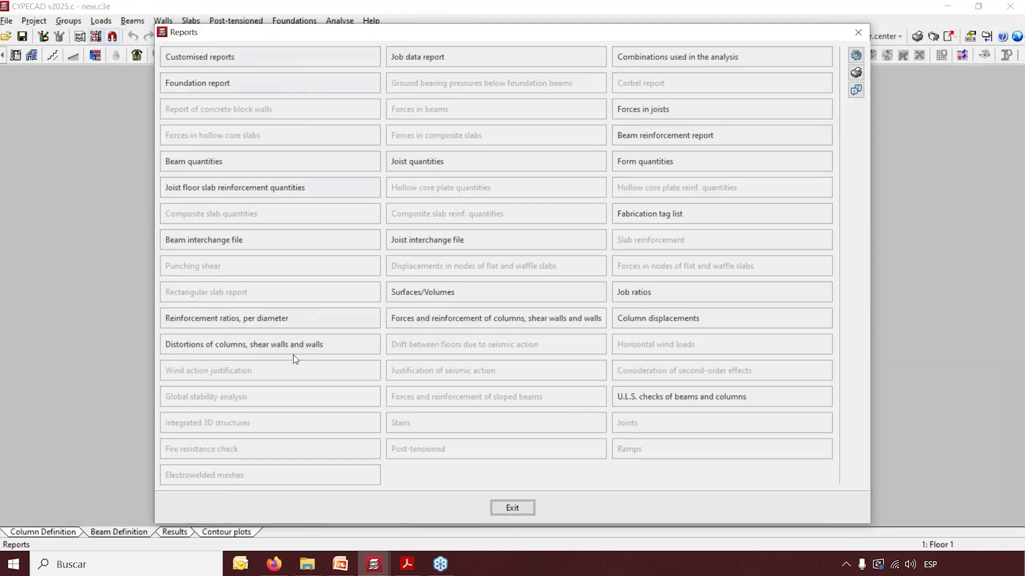
{"action": "left_click", "coordinate": [861, 33]}
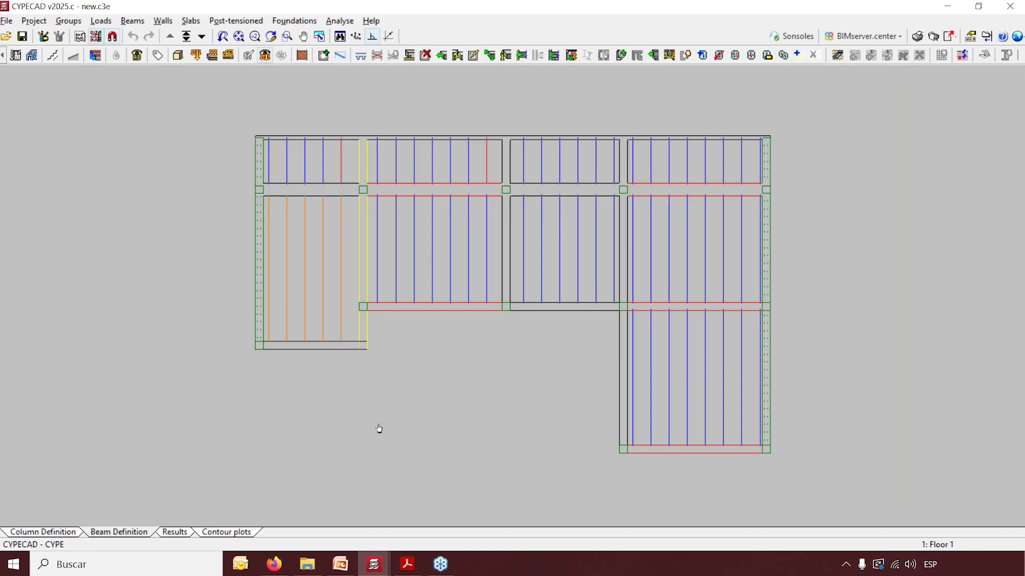
Switch to Firefox, examine the evaluation version conditions in CYPE's FAQ for professionals, and highlight "10 days, not necessarily consecutively"
{"action": "left_click", "coordinate": [275, 565]}
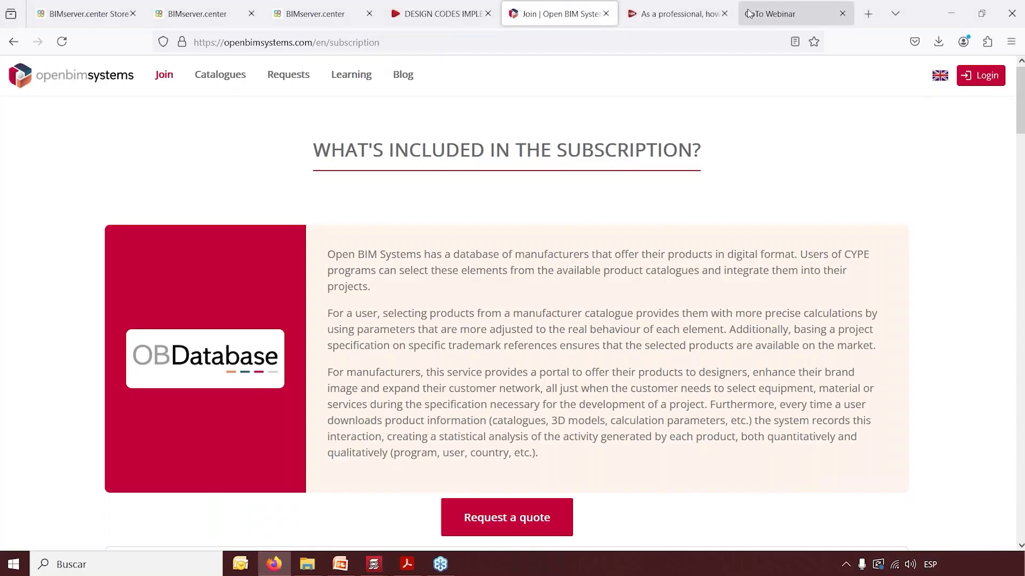
{"action": "left_click", "coordinate": [681, 13]}
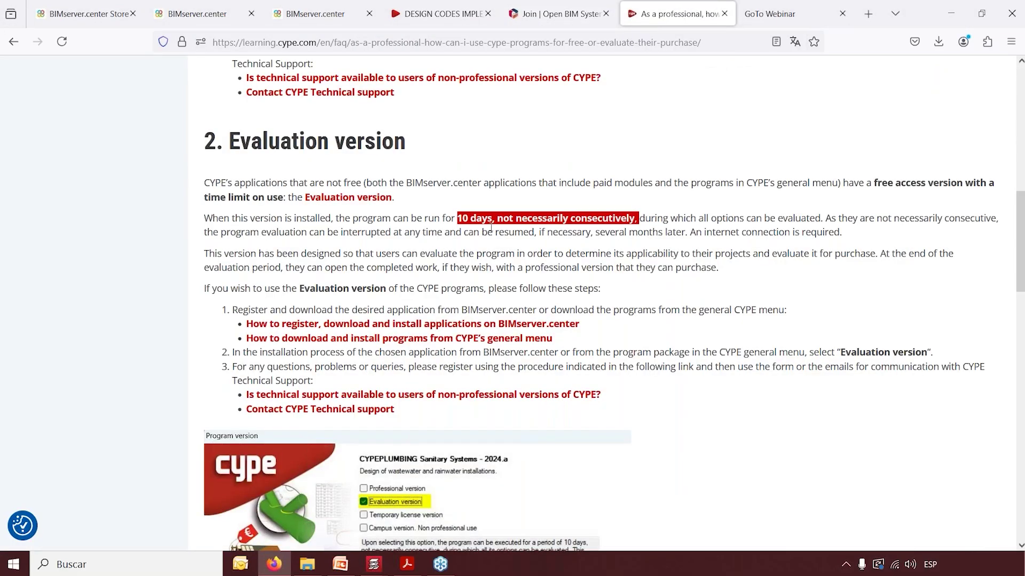
{"action": "scroll", "coordinate": [491, 228], "scroll_direction": "up", "scroll_amount": 3}
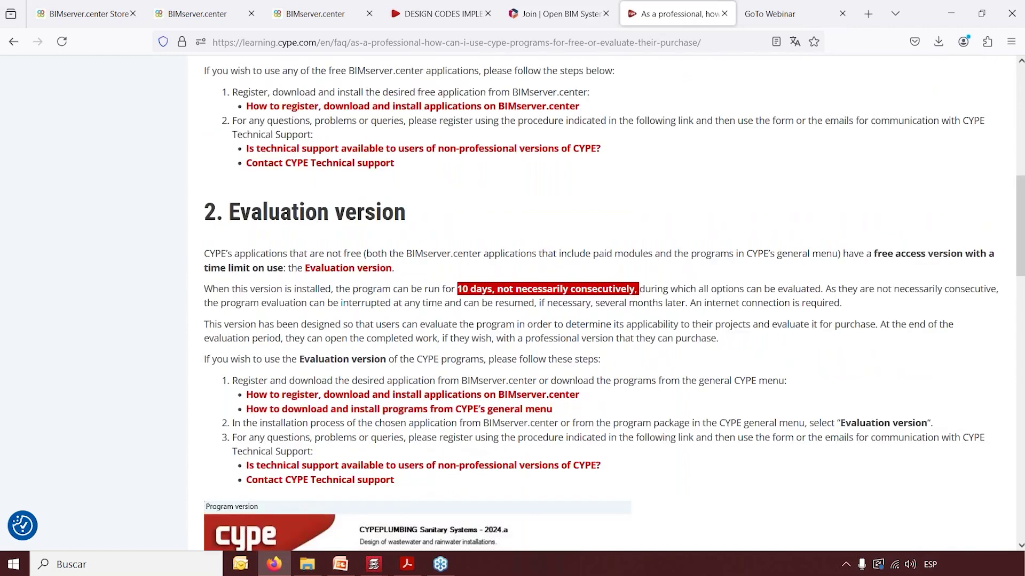
{"action": "scroll", "coordinate": [603, 303], "scroll_direction": "down", "scroll_amount": 3}
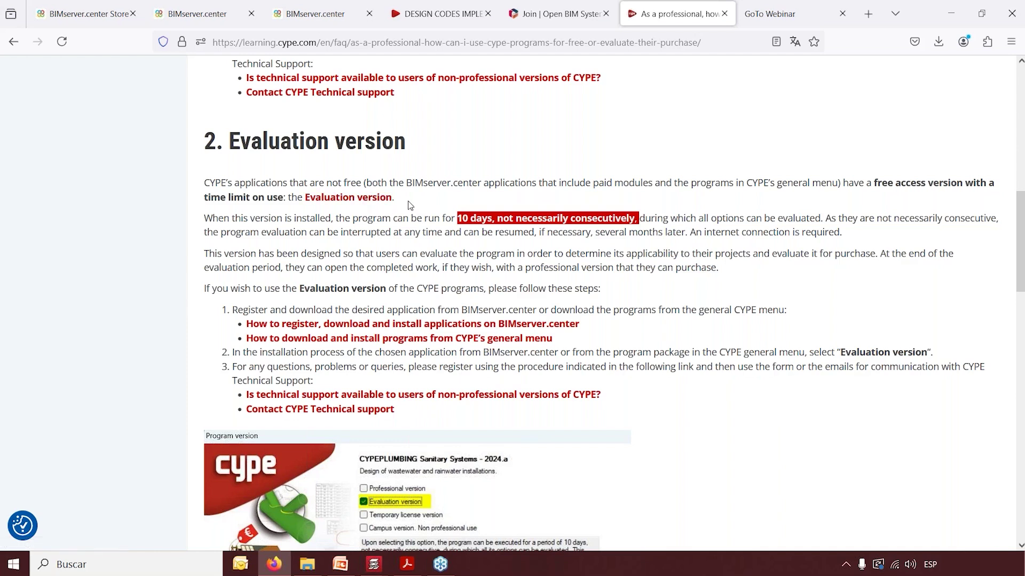
{"action": "left_click", "coordinate": [469, 212]}
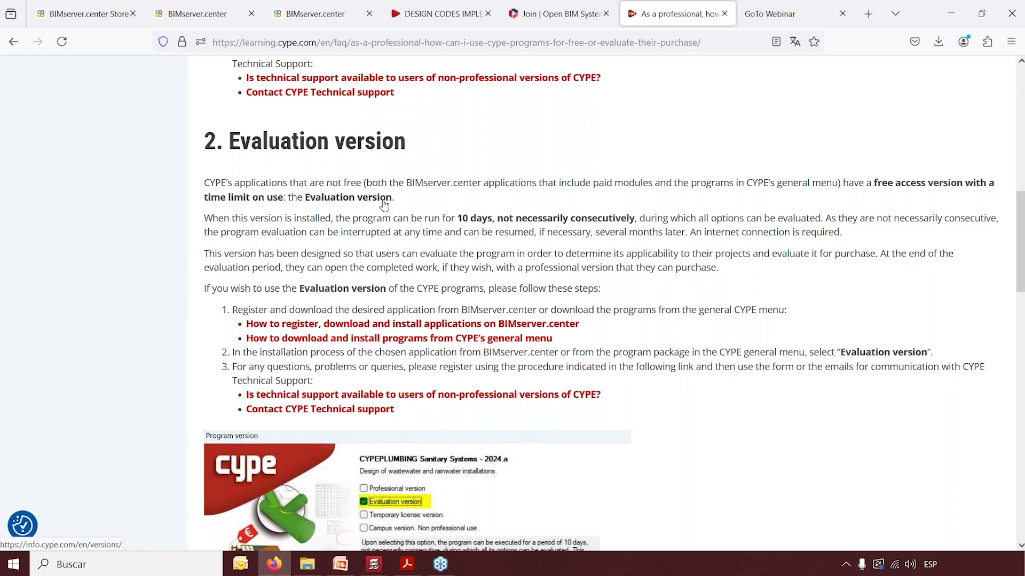
{"action": "scroll", "coordinate": [473, 213], "scroll_direction": "up", "scroll_amount": 10}
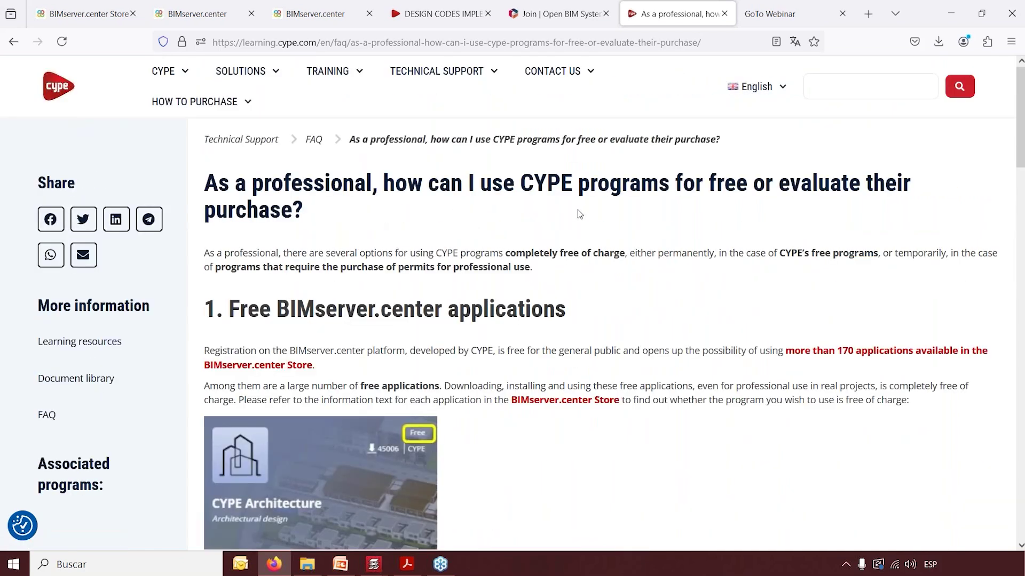
{"action": "scroll", "coordinate": [579, 214], "scroll_direction": "down", "scroll_amount": 8}
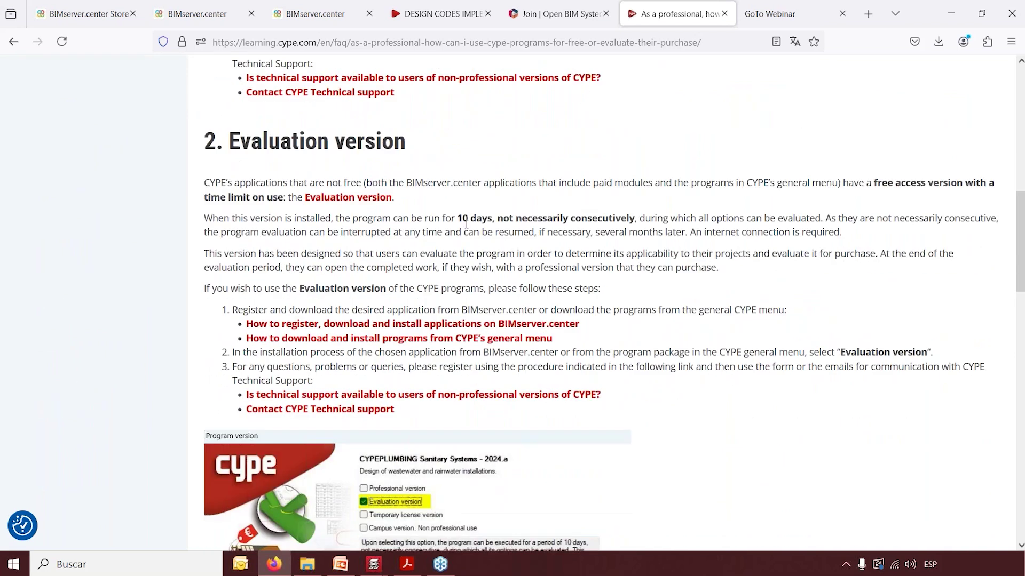
{"action": "left_click_drag", "start_coordinate": [457, 217], "coordinate": [637, 216]}
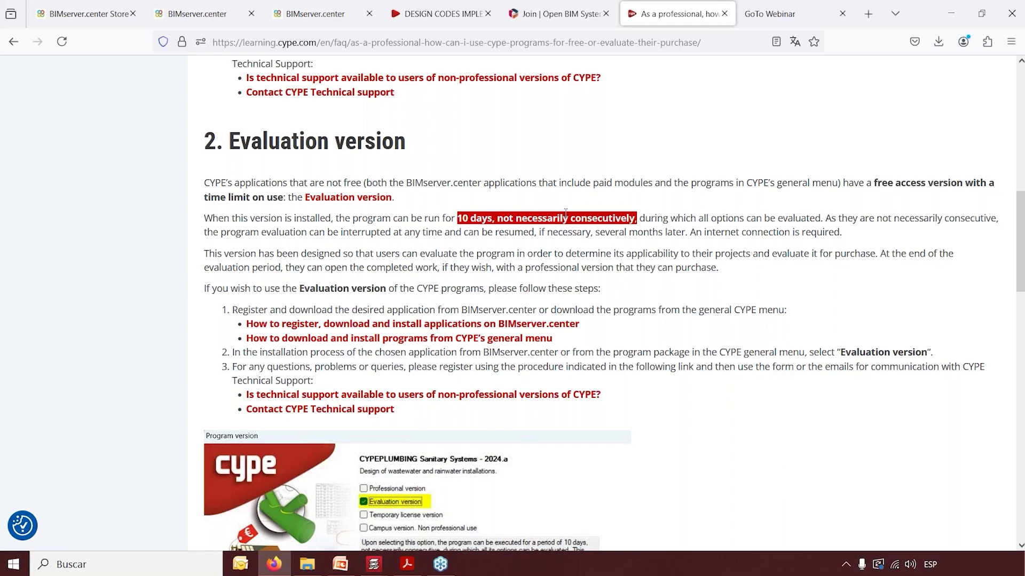
{"action": "left_click", "coordinate": [406, 564]}
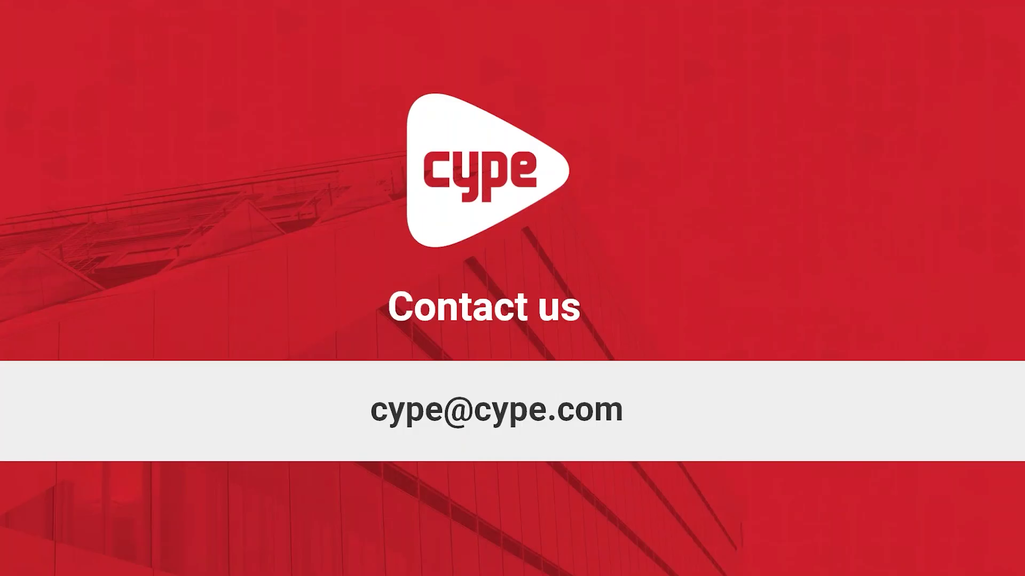